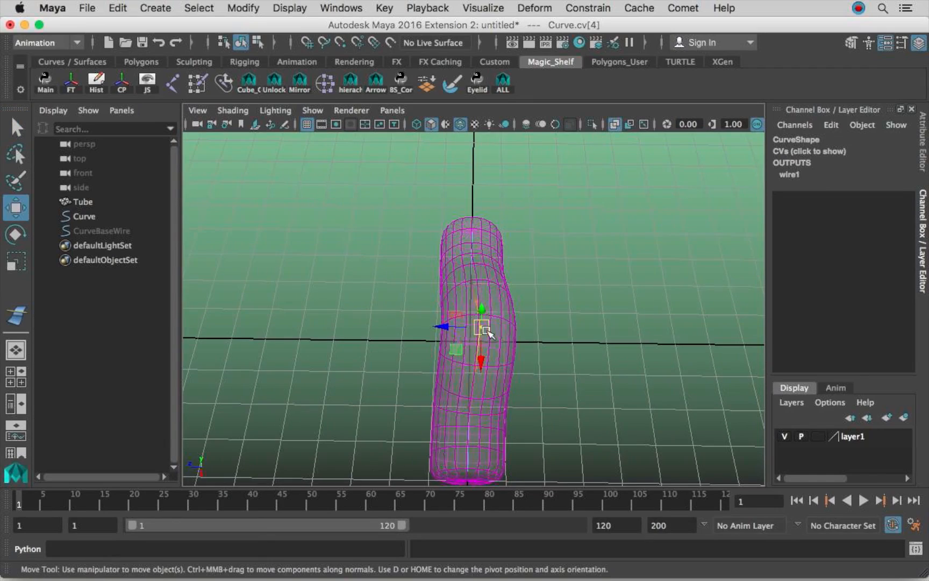
Bend the tube by moving the middle control vertex of its wire curve.
key(e)
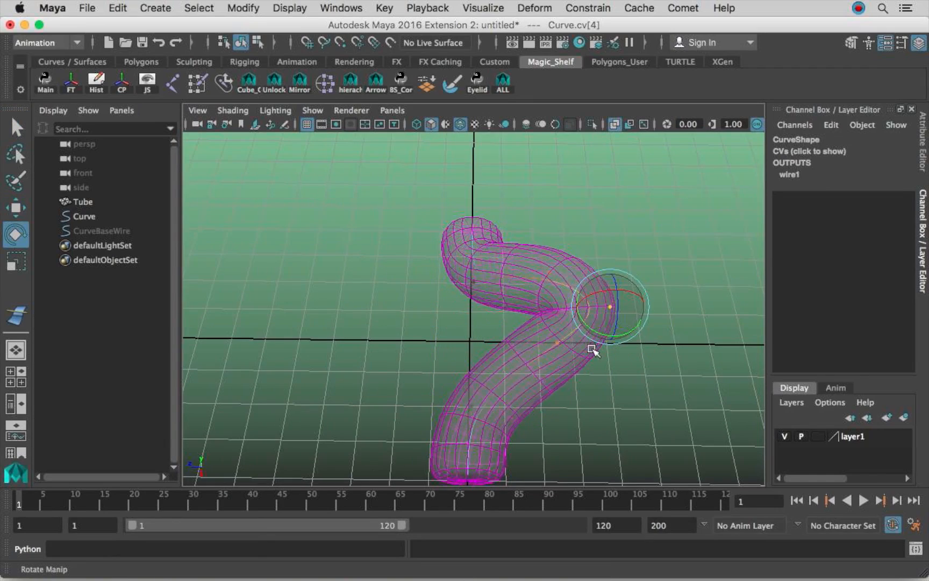
key(w)
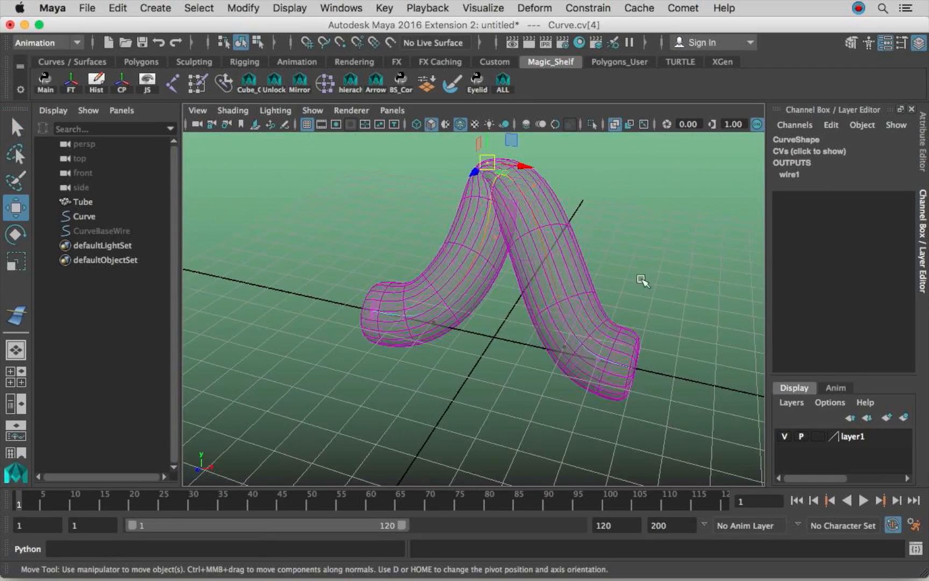
click(402, 321)
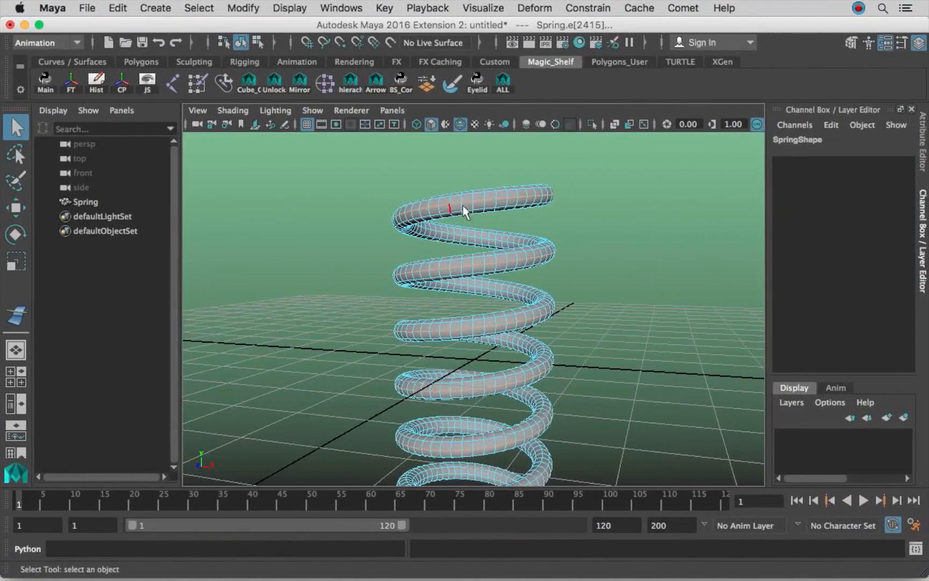
Convert the spring's selected edges to a curve with Polygon Edges to Curve, after resetting its options to the defaults.
alt+drag(493, 216, 508, 194)
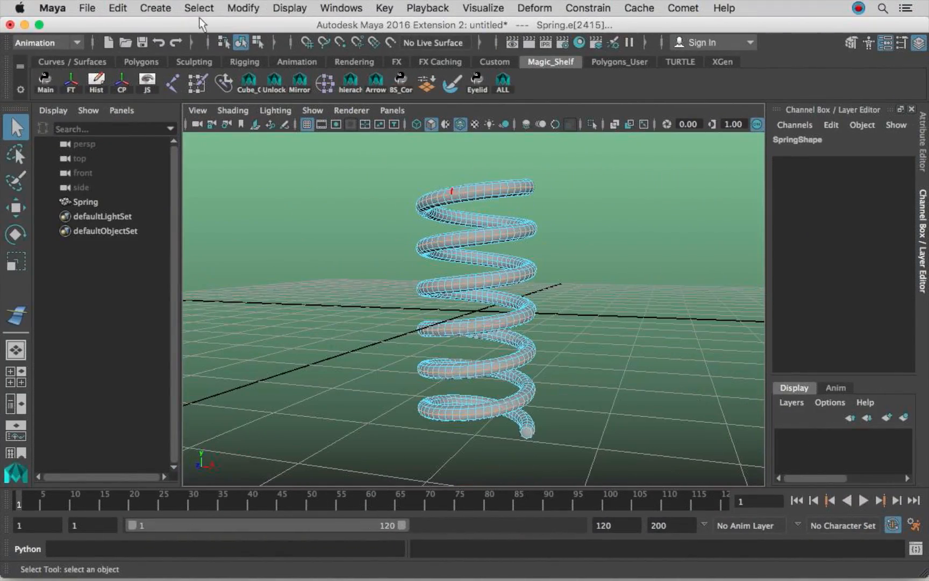
click(260, 9)
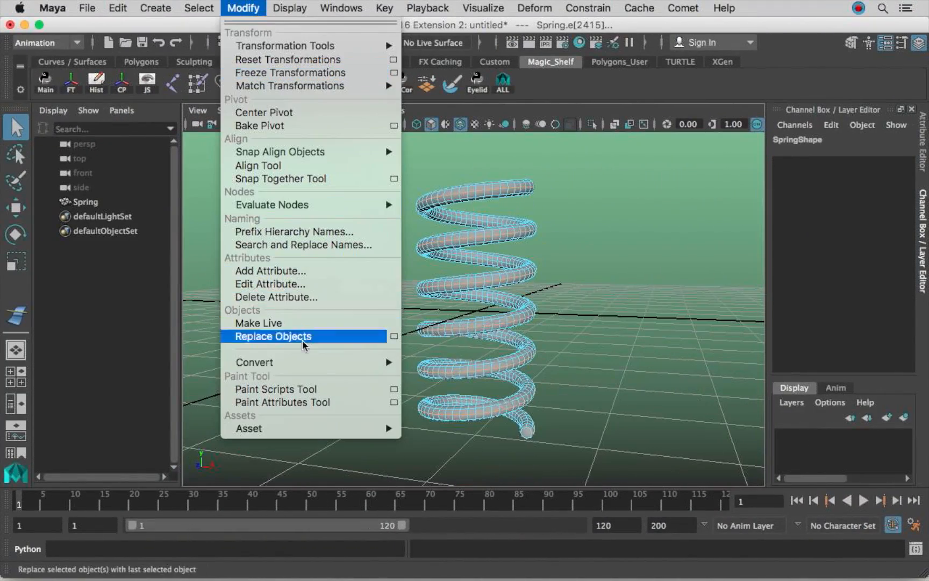
mouse_move(327, 366)
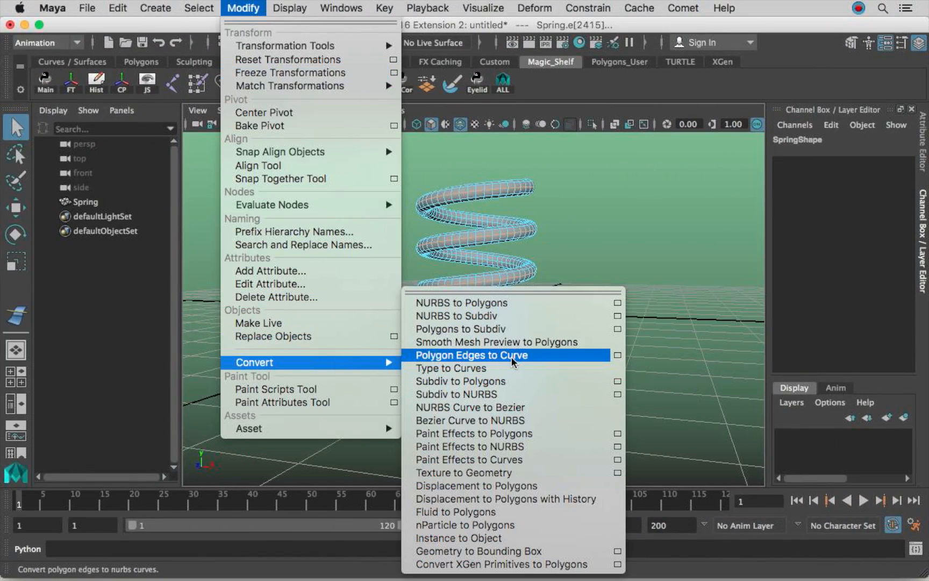
click(617, 355)
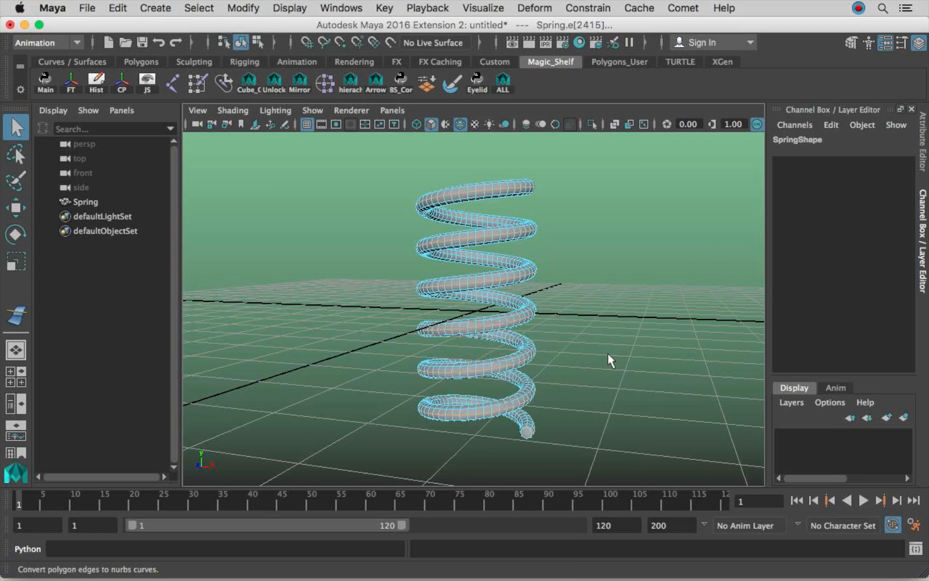
click(309, 209)
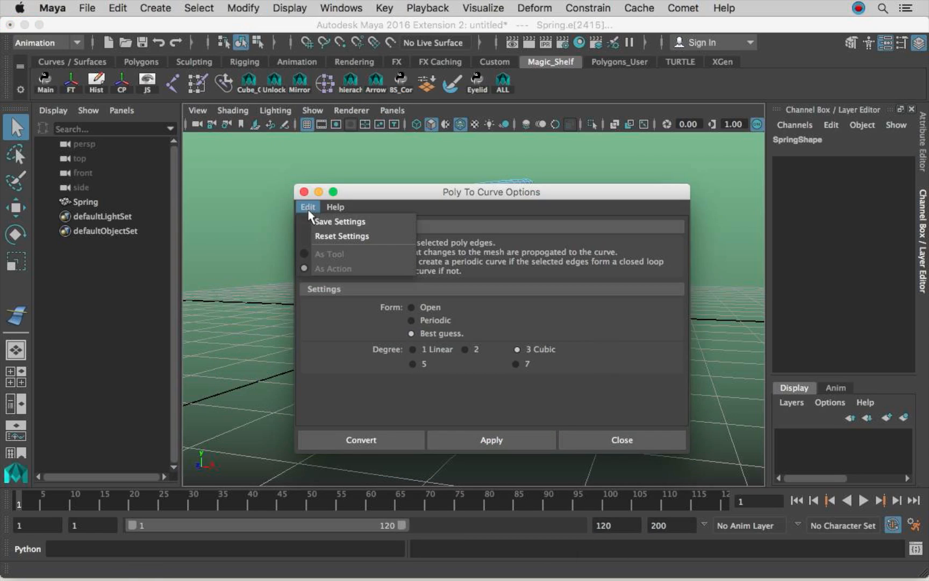
click(326, 237)
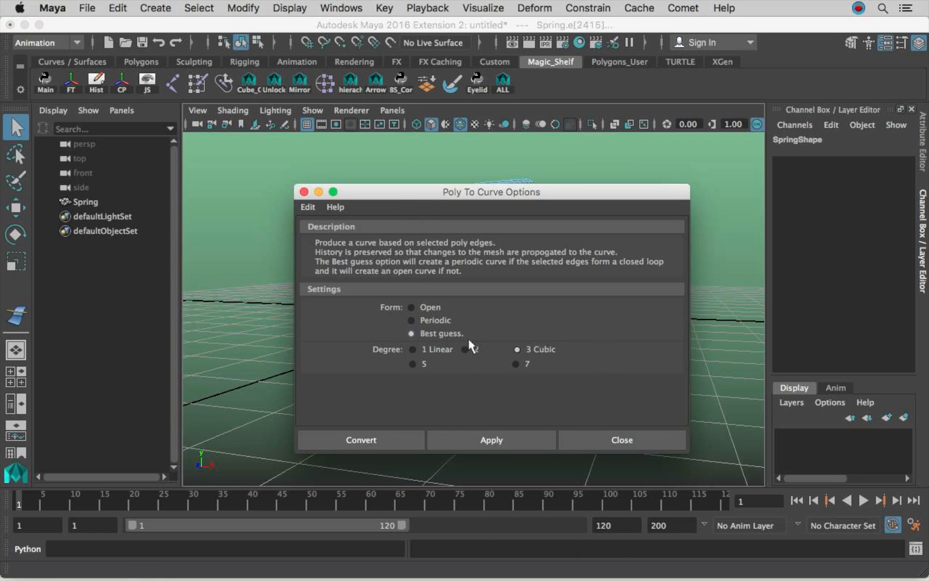
click(391, 438)
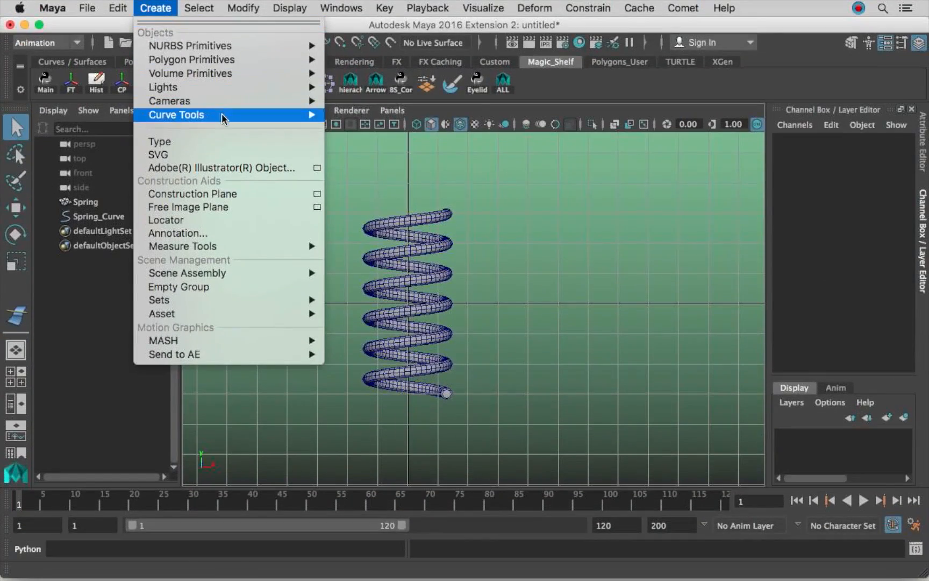
Start a CV curve beside the spring in the orthographic view, snapping its first point to the grid.
mouse_move(265, 114)
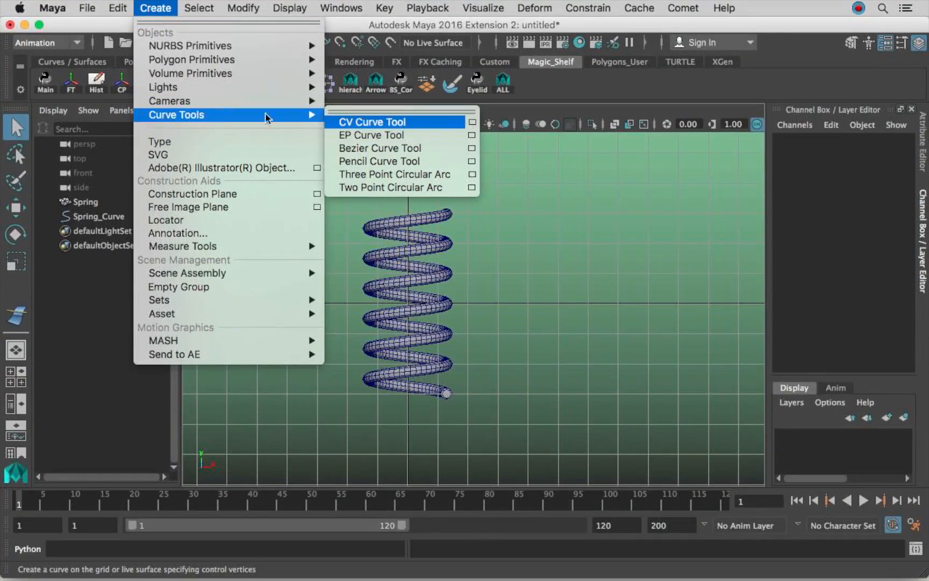
click(472, 122)
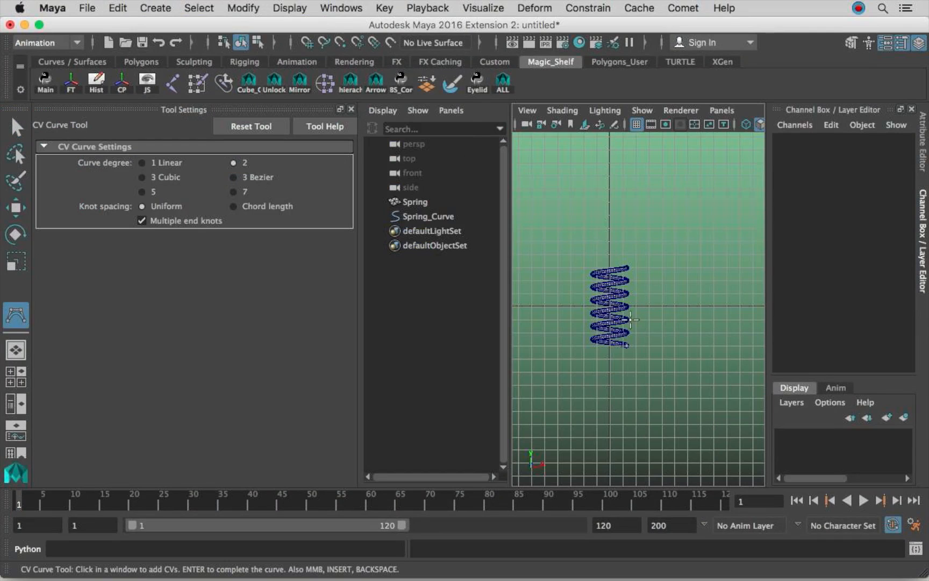
alt+right_drag(603, 265, 690, 272)
alt+middle_drag(690, 271, 661, 272)
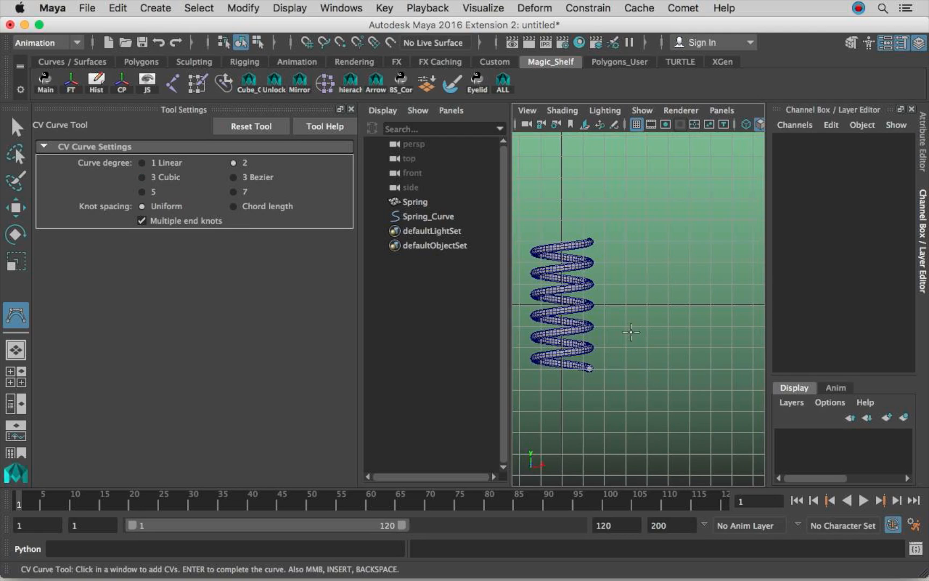
key(x)
click(648, 368)
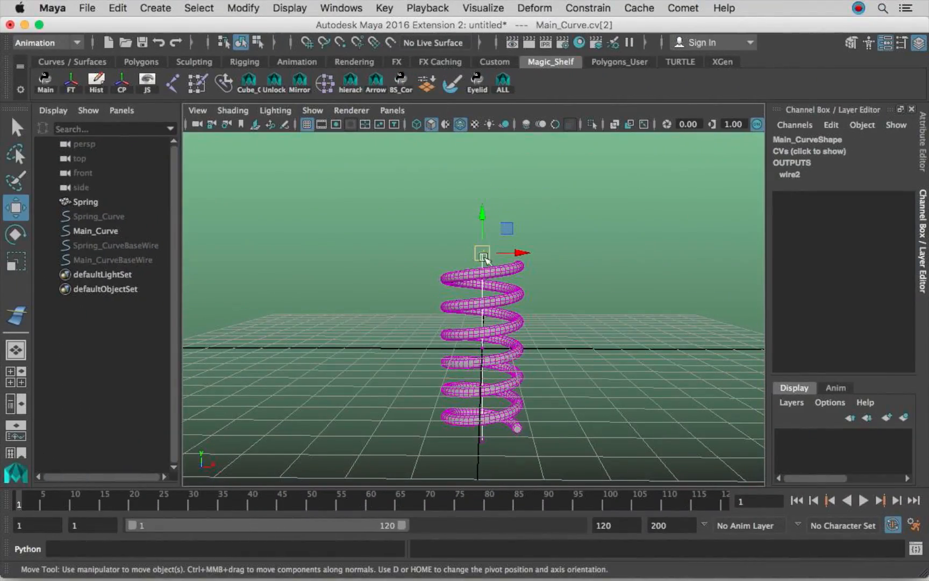
Deform the spring by moving the control vertices at both ends of Main_Curve.
drag(484, 254, 385, 294)
alt+right_drag(408, 299, 456, 325)
drag(448, 459, 472, 480)
alt+middle_drag(466, 458, 464, 412)
drag(465, 386, 508, 321)
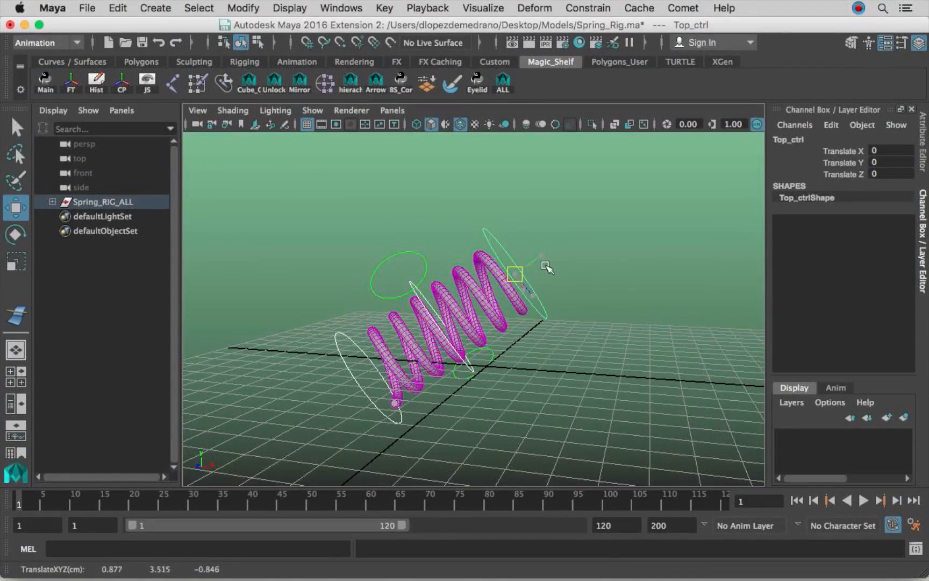
Stretch the rigged spring by moving its top control outward and its bottom control downward.
middle_drag(545, 266, 698, 273)
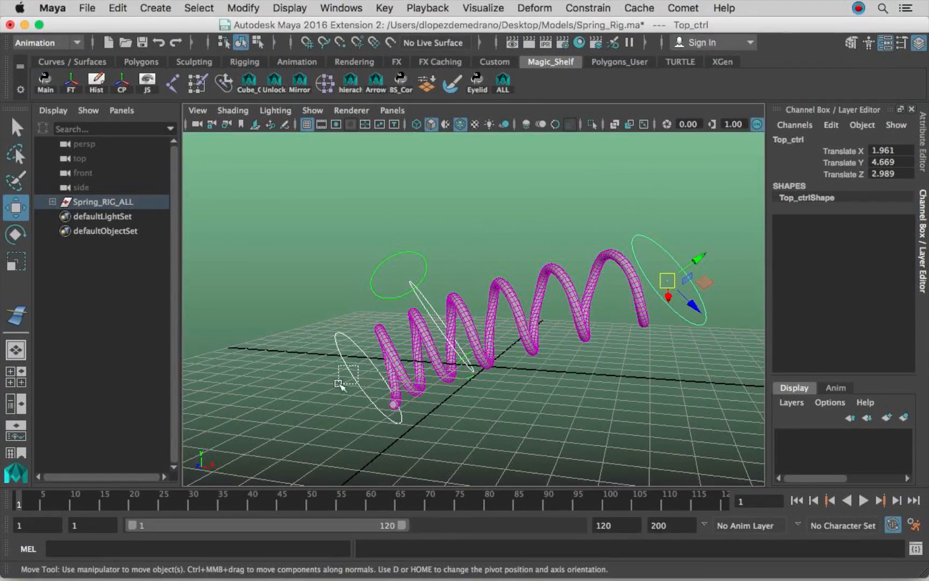
click(391, 381)
middle_drag(380, 388, 372, 487)
drag(372, 486, 374, 487)
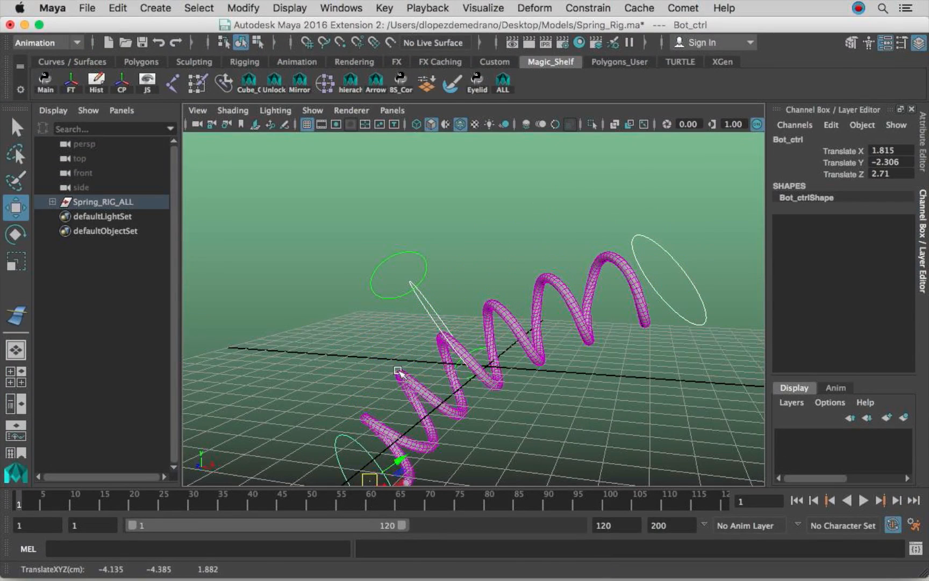
Bend the rigged spring's centre sideways by moving its middle control.
click(442, 316)
alt+right_drag(497, 333, 453, 338)
alt+middle_drag(454, 338, 412, 238)
alt+drag(538, 273, 567, 234)
middle_drag(444, 314, 487, 353)
alt+drag(487, 352, 469, 319)
middle_drag(464, 313, 544, 320)
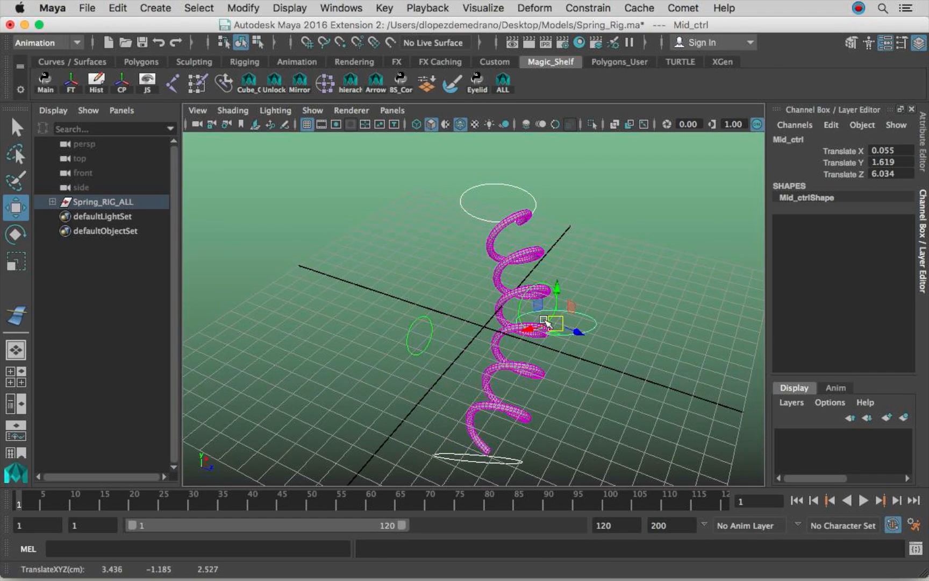
Undo the moves of the spring rig's middle, bottom and top controls.
key(ctrl+z)
key(ctrl+z)
key(ctrl+z)
key(ctrl+z)
key(ctrl+z)
key(ctrl+z)
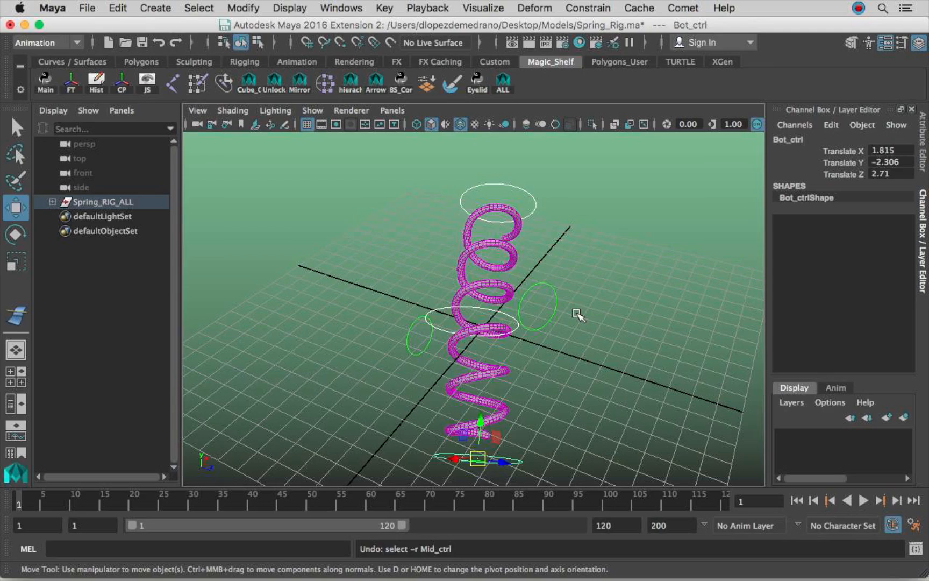
key(ctrl+z)
key(ctrl+z)
key(ctrl+z)
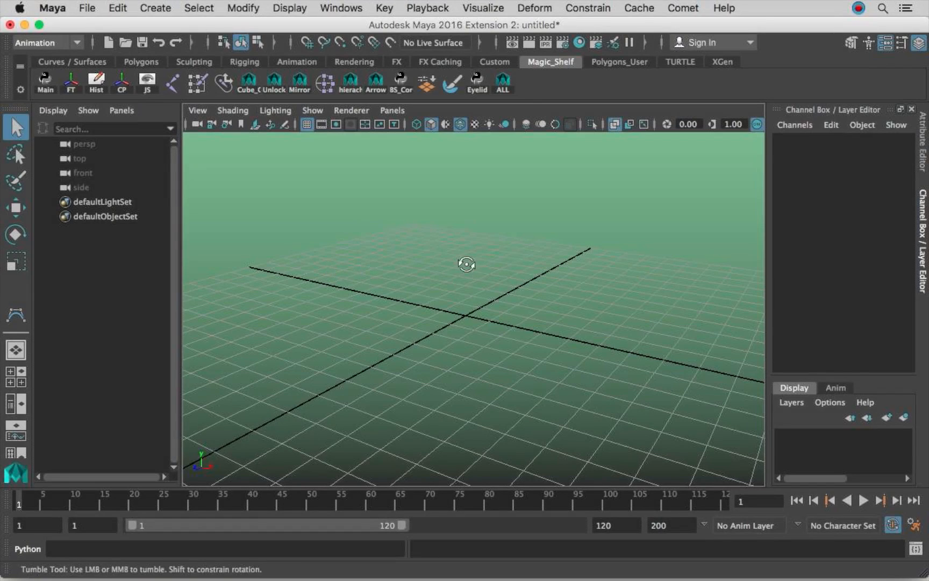
Create a polygon cylinder at the origin of the empty scene.
alt+drag(467, 263, 404, 218)
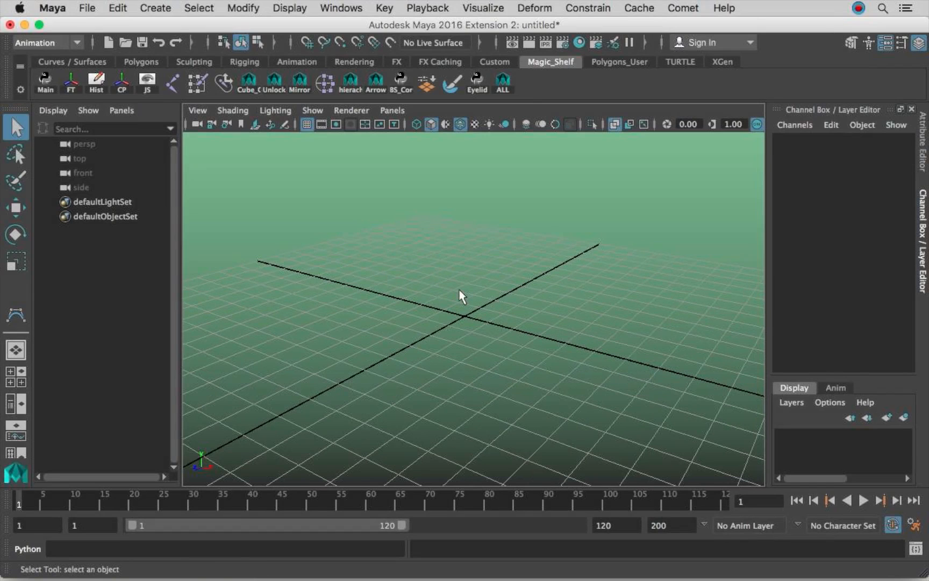
alt+drag(479, 272, 414, 309)
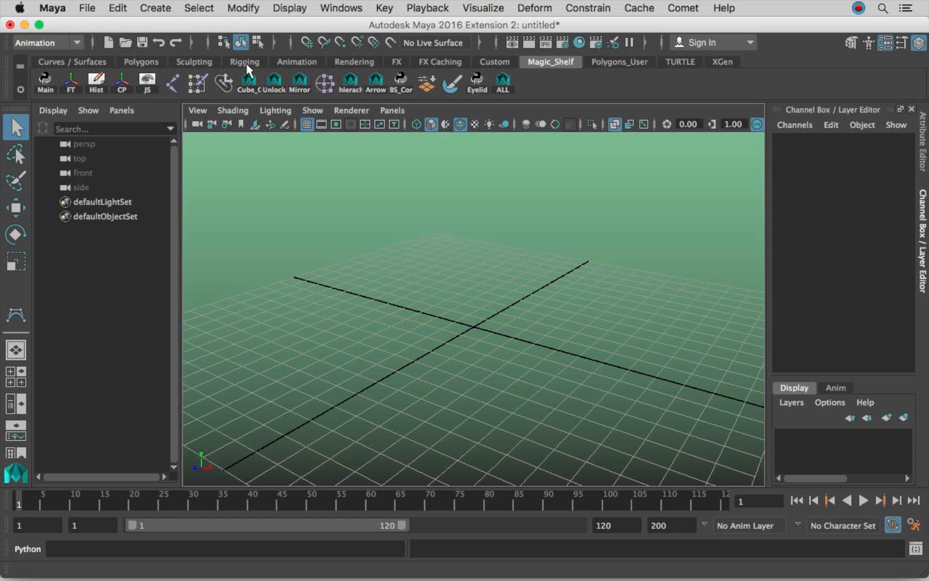
click(155, 8)
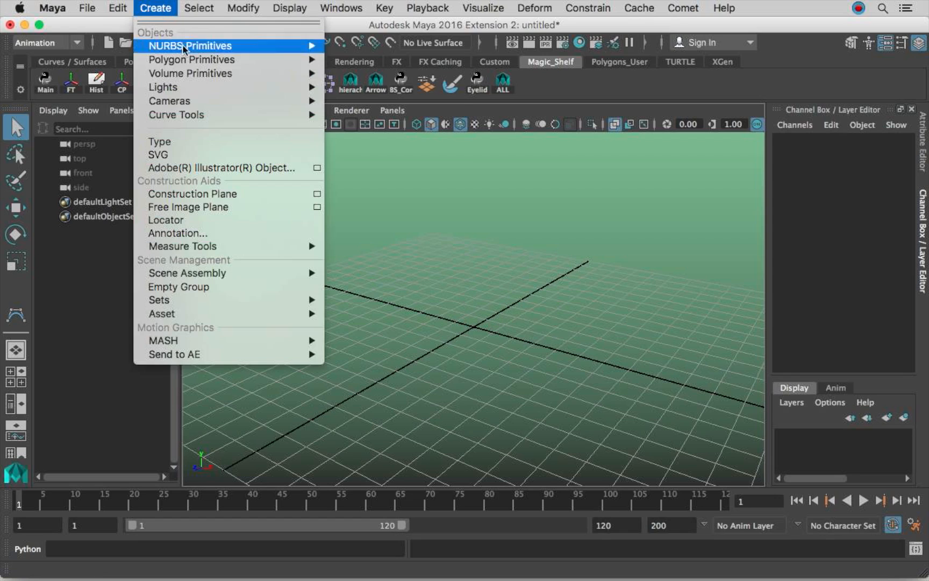
mouse_move(242, 59)
click(428, 95)
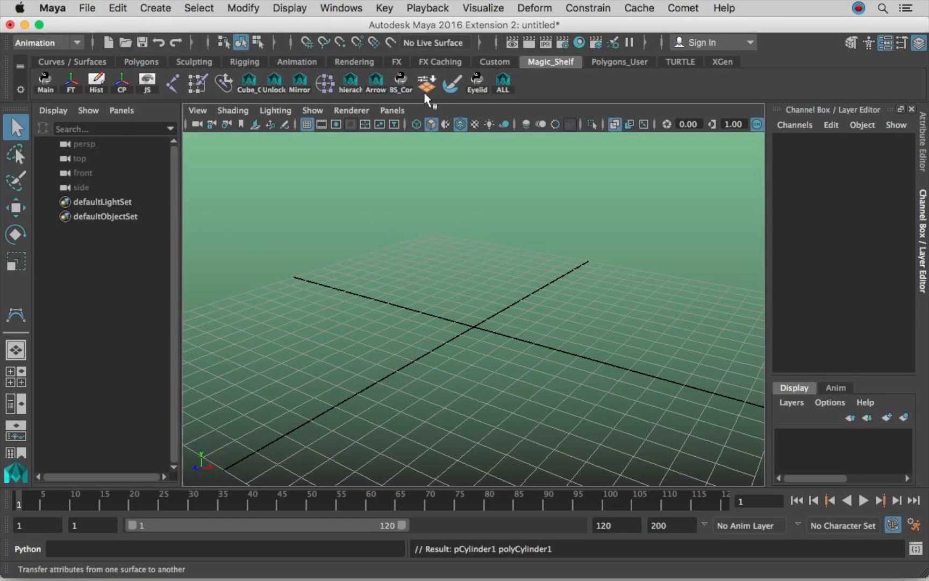
Set the cylinder's height subdivisions to 12.
mouse_move(528, 274)
alt+mouse_down()
mouse_move(627, 280)
mouse_move(732, 323)
alt+mouse_up()
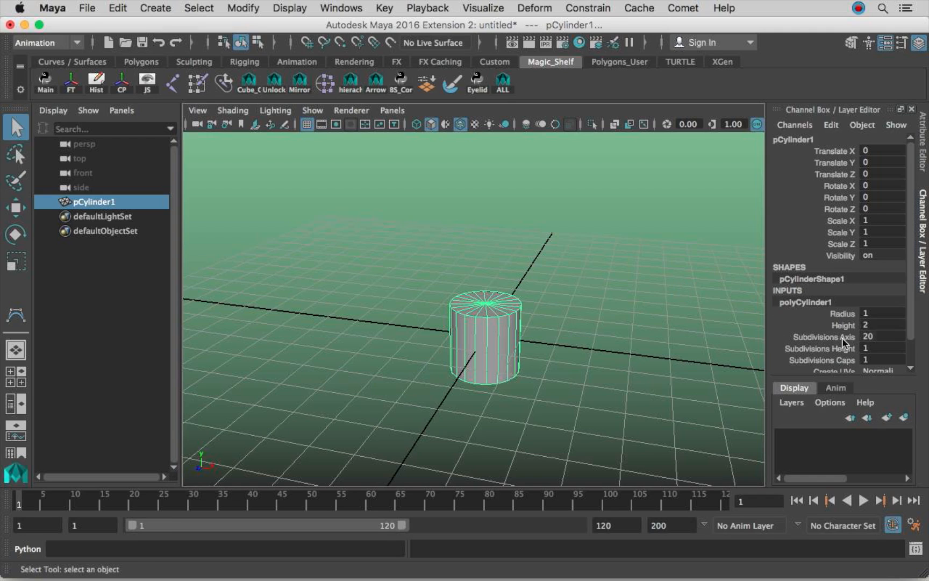
click(836, 351)
alt+drag(629, 333, 577, 307)
middle_drag(554, 315, 640, 321)
alt+drag(653, 315, 761, 325)
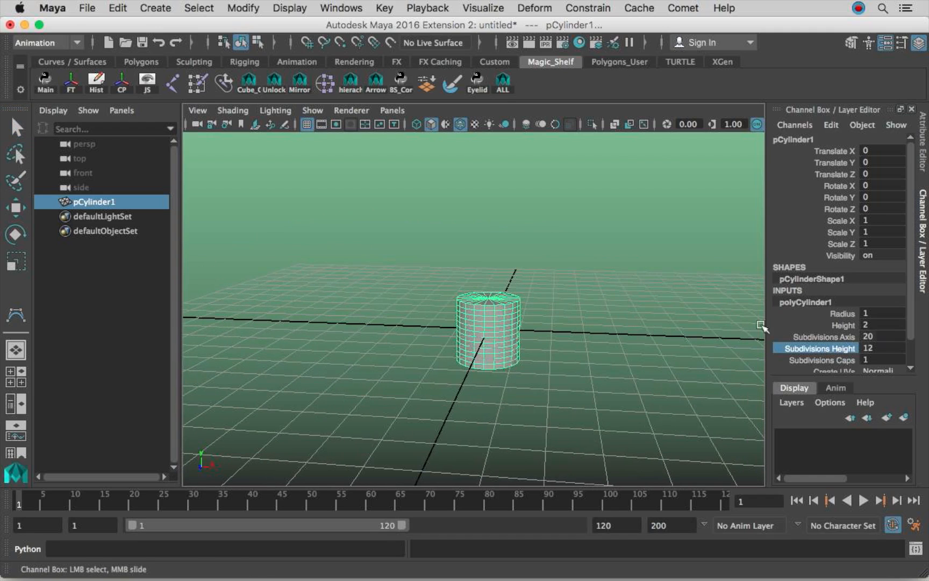
Set the cylinder's height to 8.
click(841, 326)
middle_drag(587, 304, 616, 307)
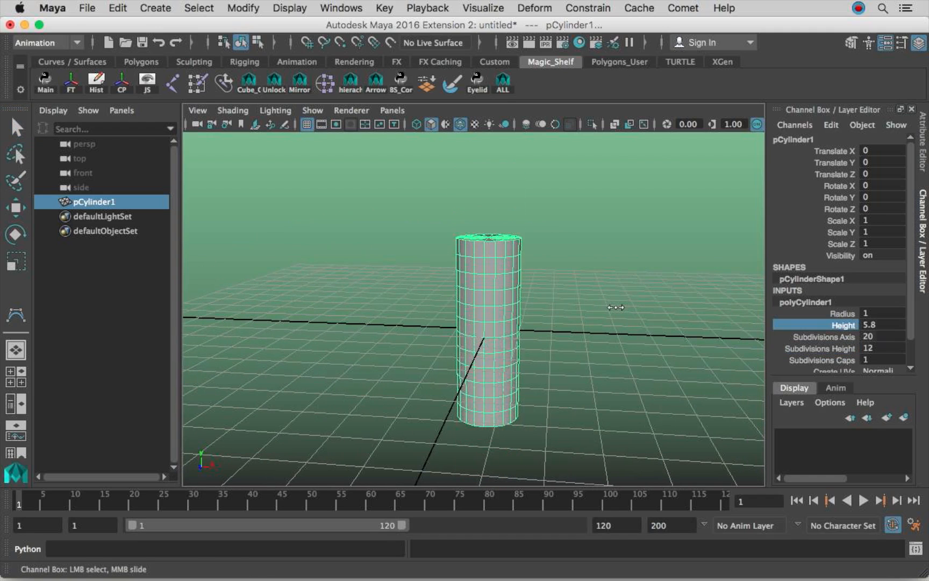
double_click(881, 324)
text(8)
key(Return)
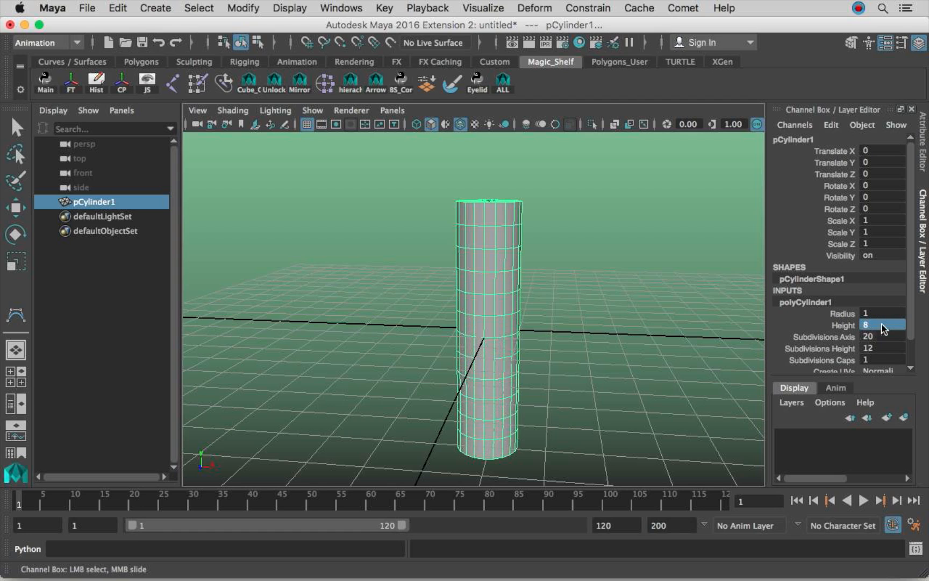
Rotate the cylinder -90 degrees about Z so it lies along the X axis.
scroll(570, 288, down, 2)
key(e)
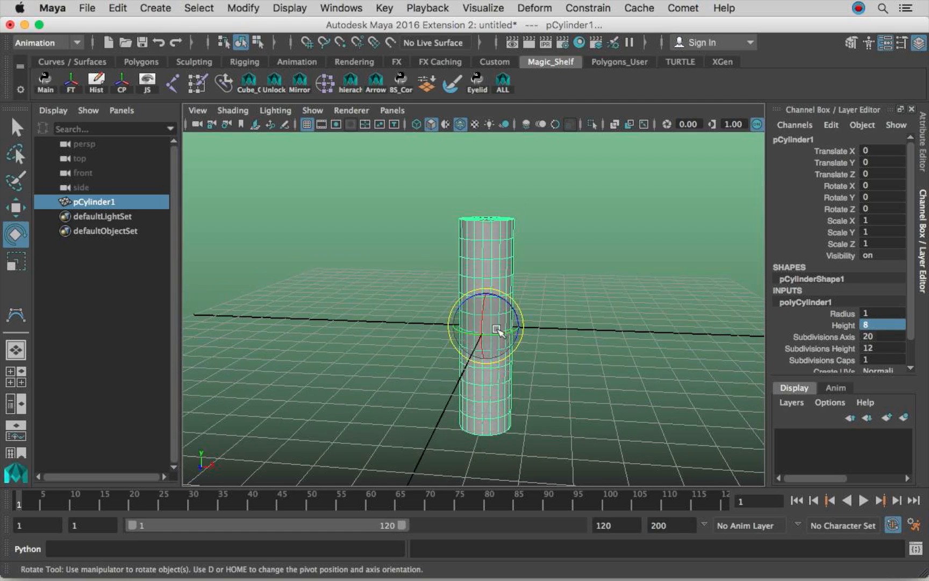
alt+drag(619, 317, 593, 325)
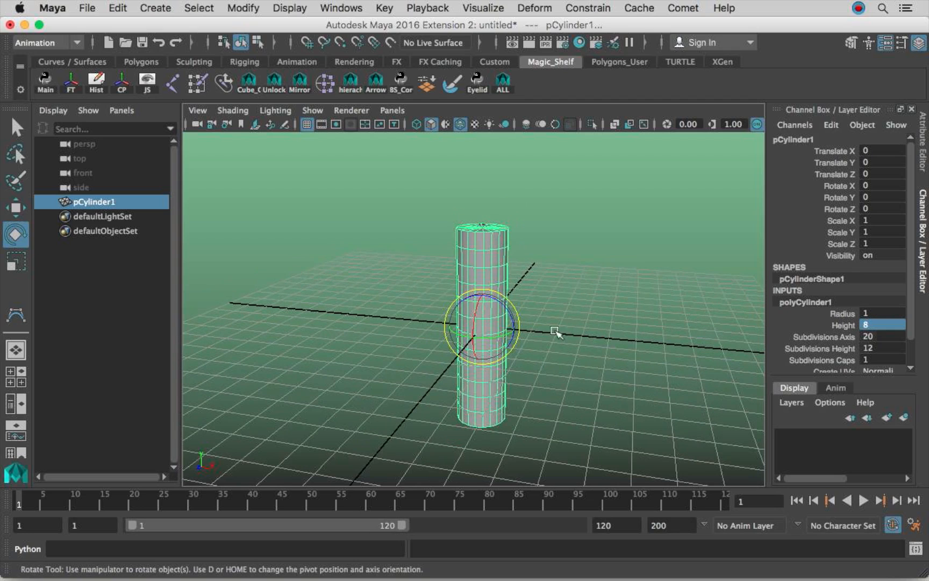
drag(495, 298, 567, 366)
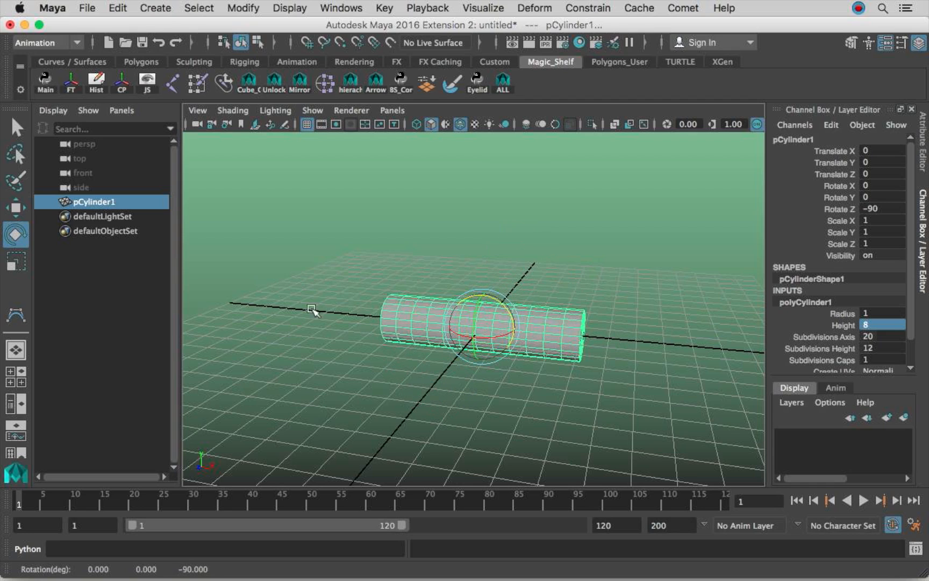
Delete the construction history of the cylinder.
alt+right_drag(532, 323, 592, 333)
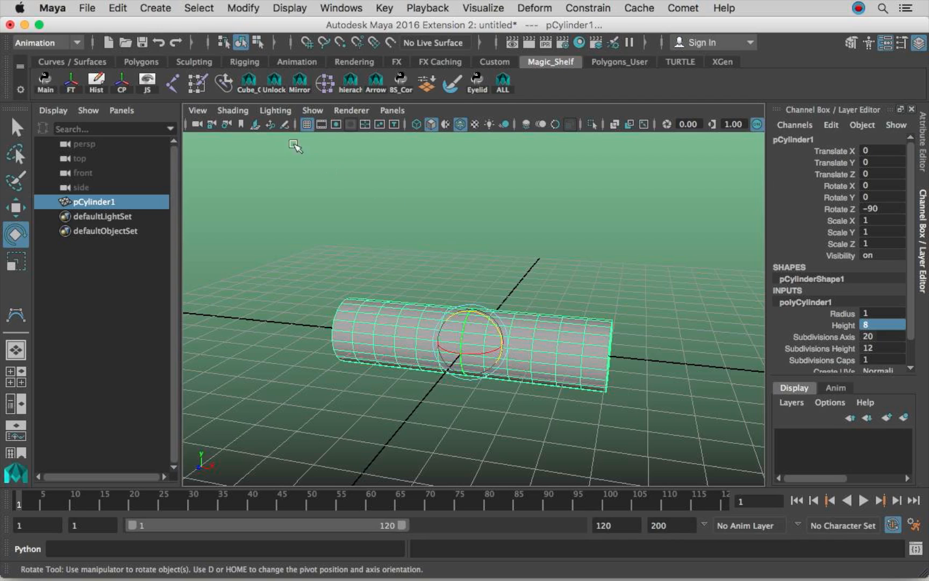
click(123, 8)
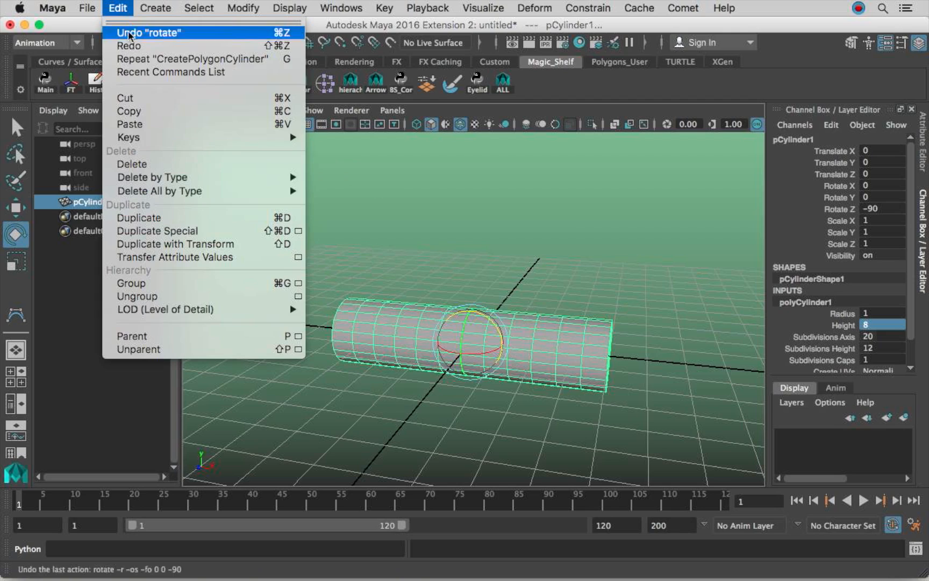
mouse_move(275, 178)
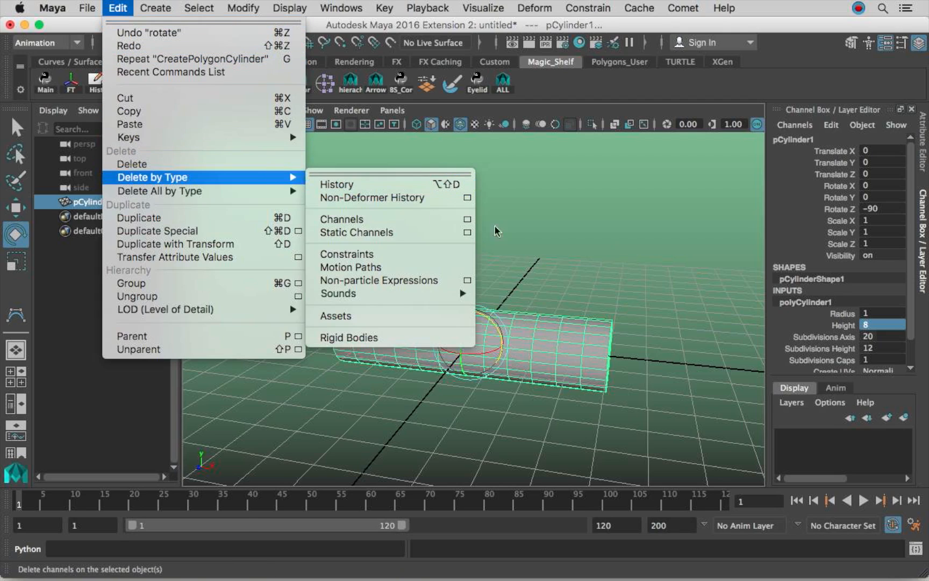
click(393, 186)
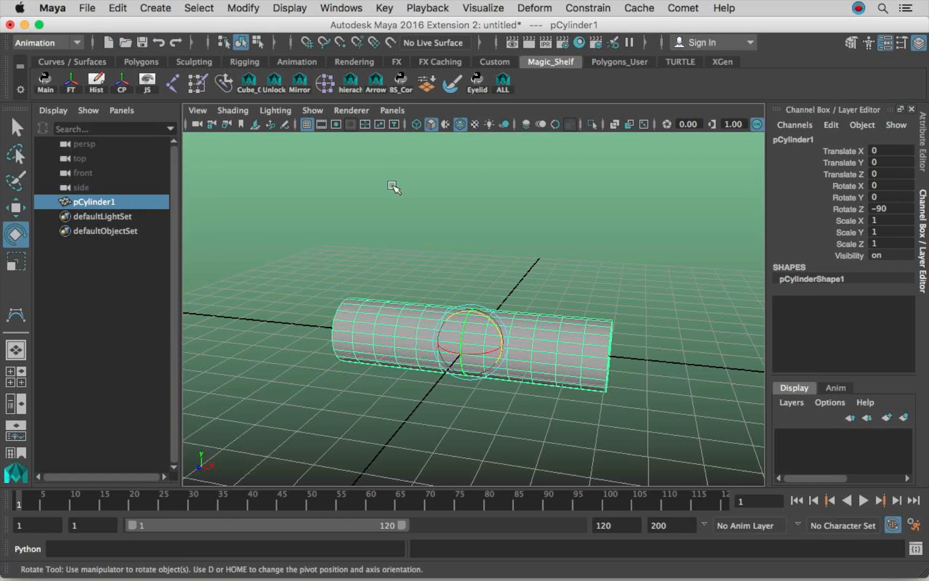
Freeze the transformations of the rotated cylinder.
click(244, 7)
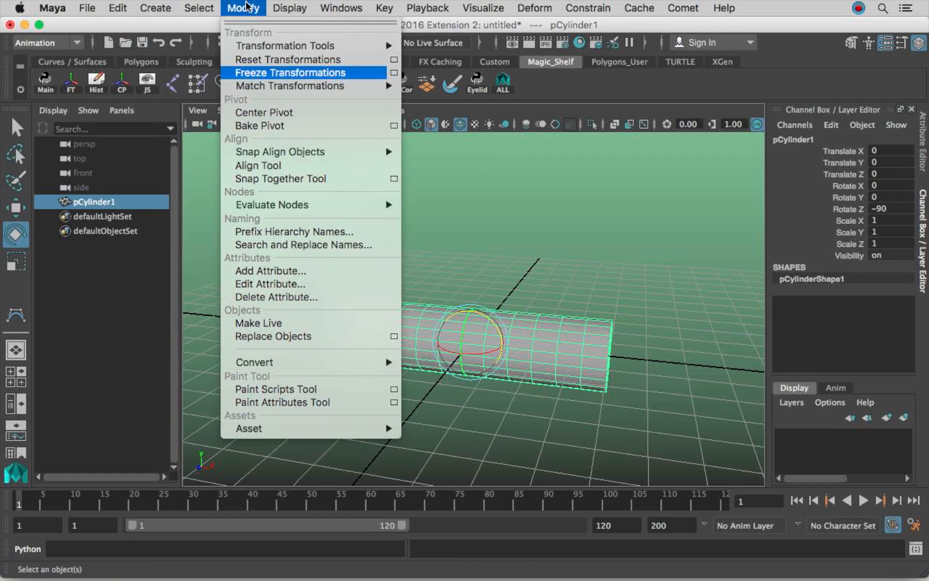
click(271, 73)
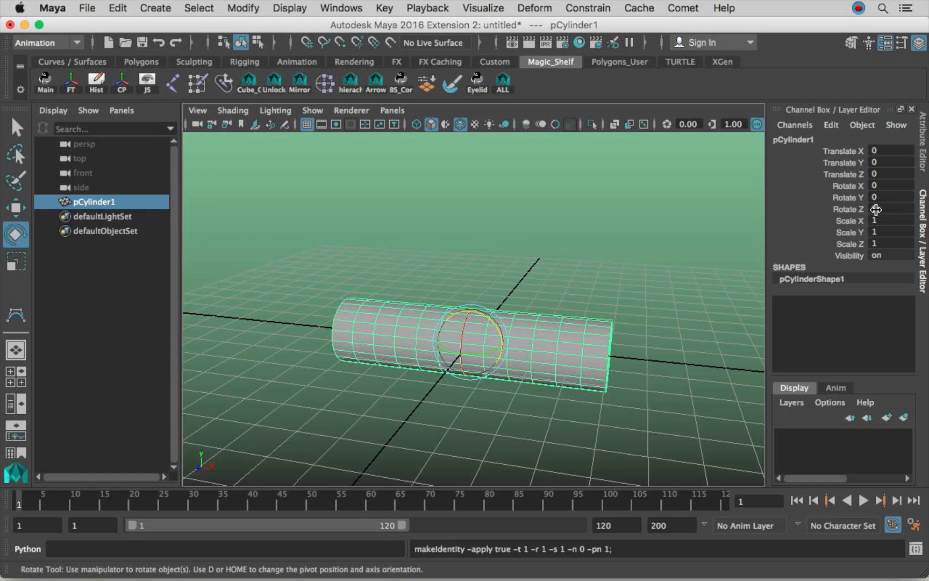
key(w)
alt+drag(520, 310, 501, 329)
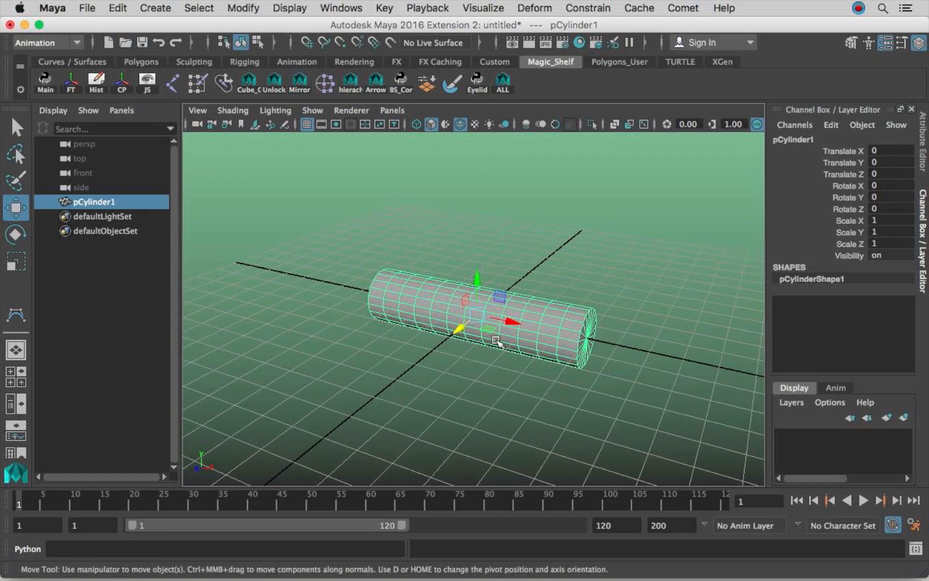
Rename the cylinder as Tube.
double_click(121, 205)
text(Tube)
key(Return)
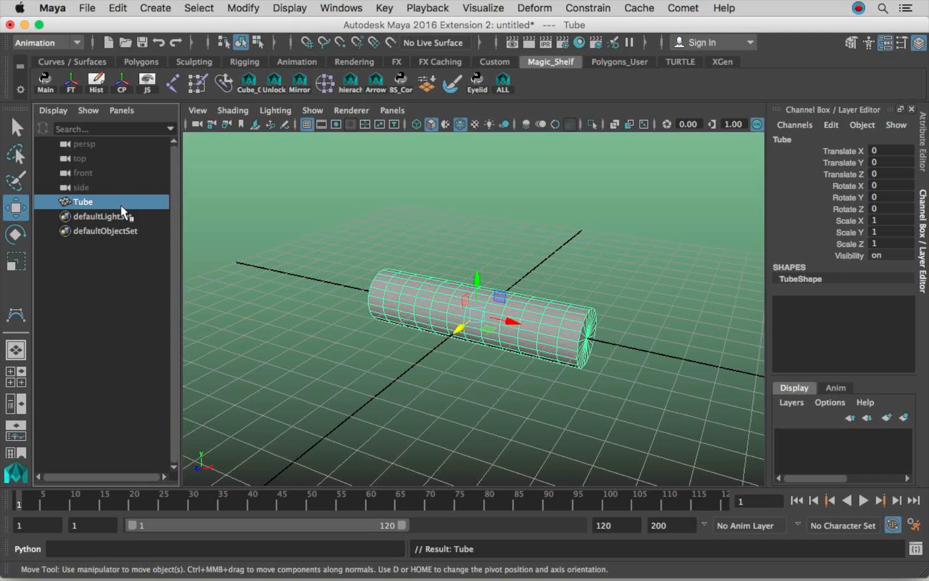
Compare the Tube's plain and smoothed mesh display, leave smooth preview on, and deselect it.
scroll(526, 315, up, 3)
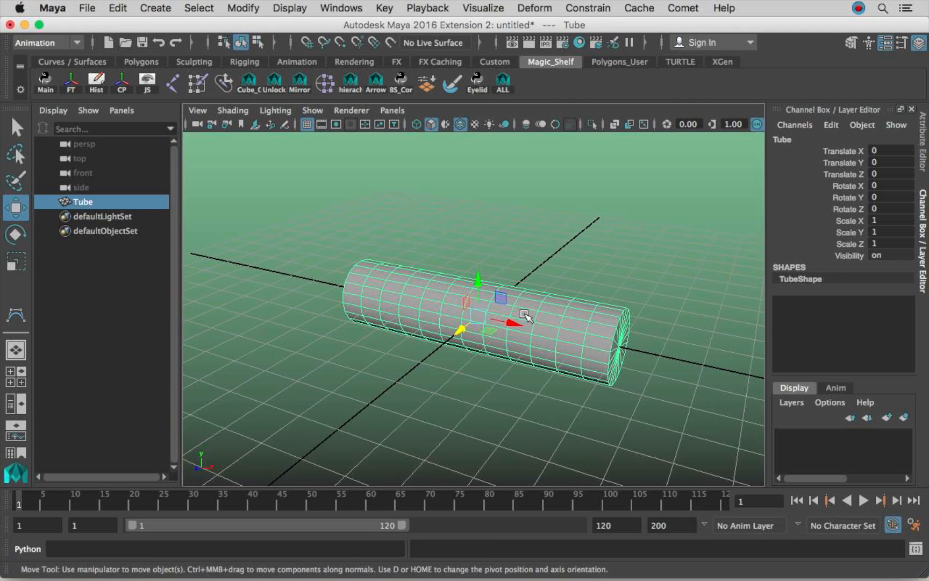
scroll(521, 322, down, 3)
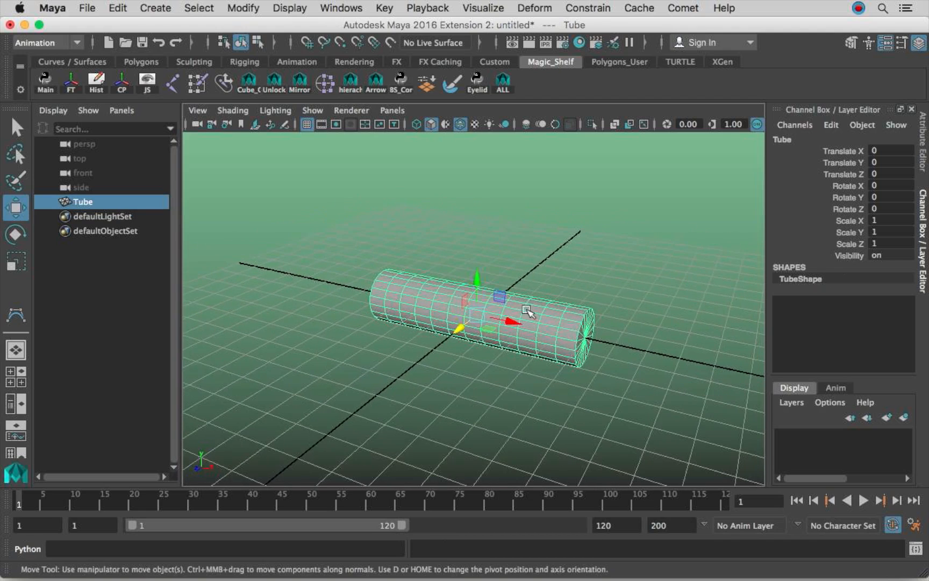
key(3)
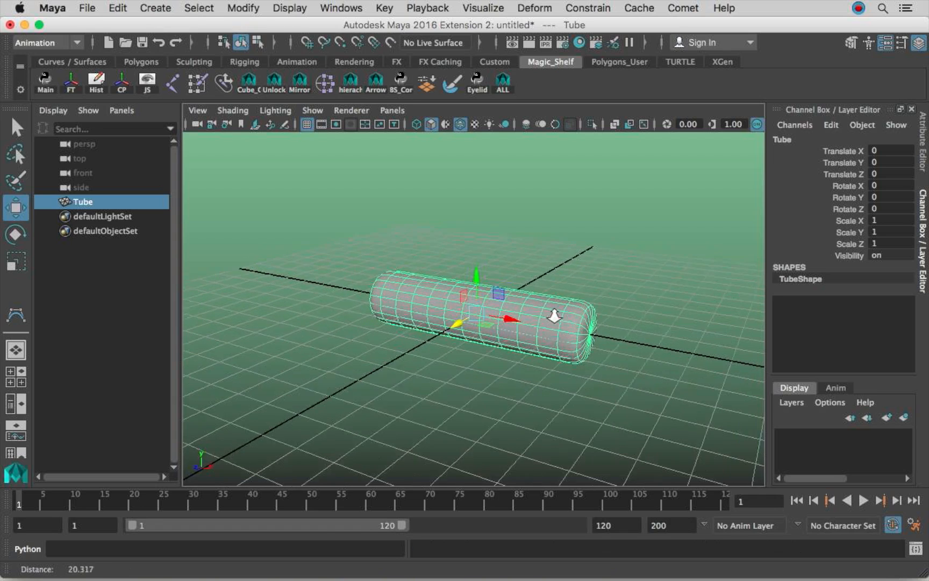
scroll(634, 320, up, 2)
key(1)
key(3)
key(1)
key(3)
key(1)
key(3)
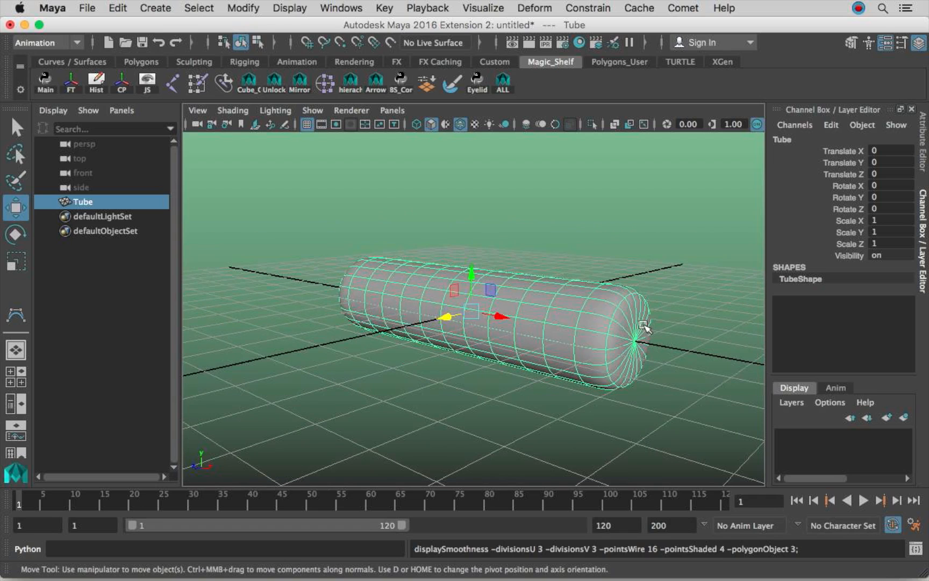
alt+drag(622, 316, 539, 230)
click(539, 231)
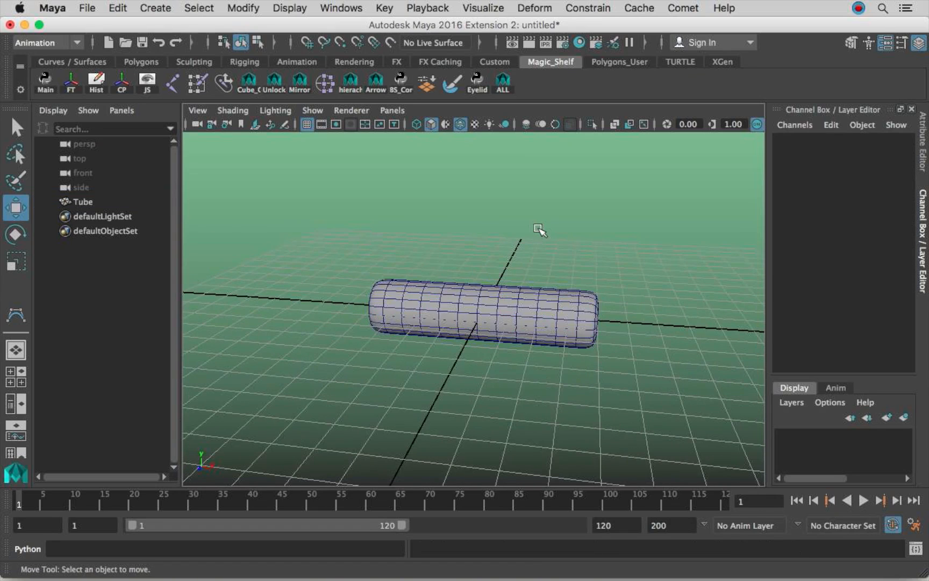
Switch to the front view and activate the CV Curve tool with curve degree 3 Cubic and uniform knot spacing.
key(space)
drag(540, 230, 535, 268)
alt+right_drag(511, 264, 543, 266)
alt+middle_drag(544, 267, 516, 262)
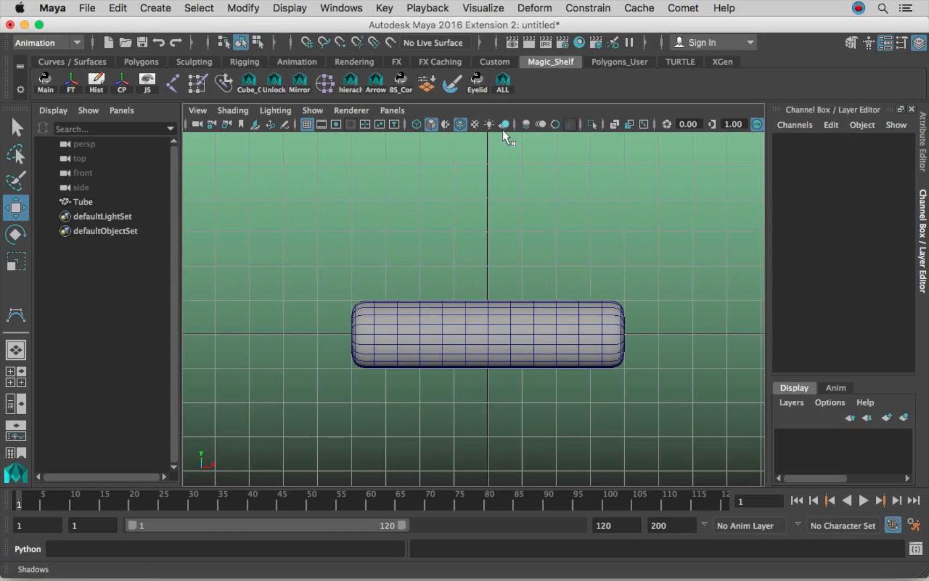
click(151, 7)
mouse_move(263, 117)
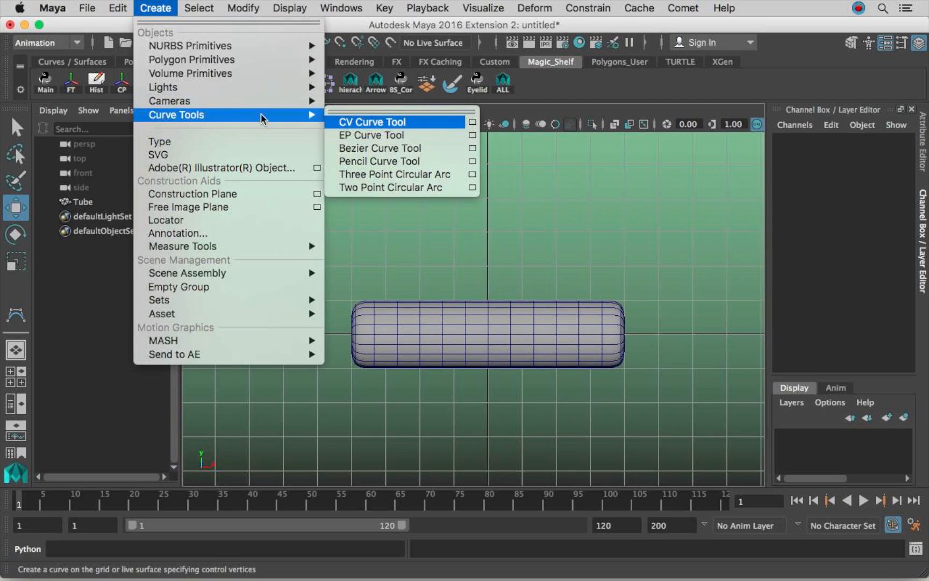
click(473, 123)
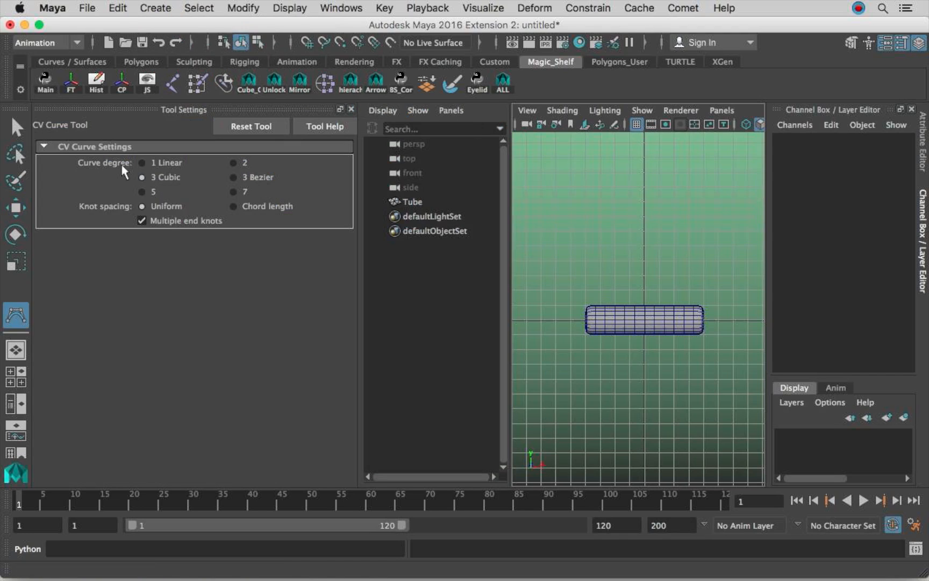
click(351, 109)
alt+right_drag(378, 264, 436, 263)
alt+middle_drag(435, 263, 404, 278)
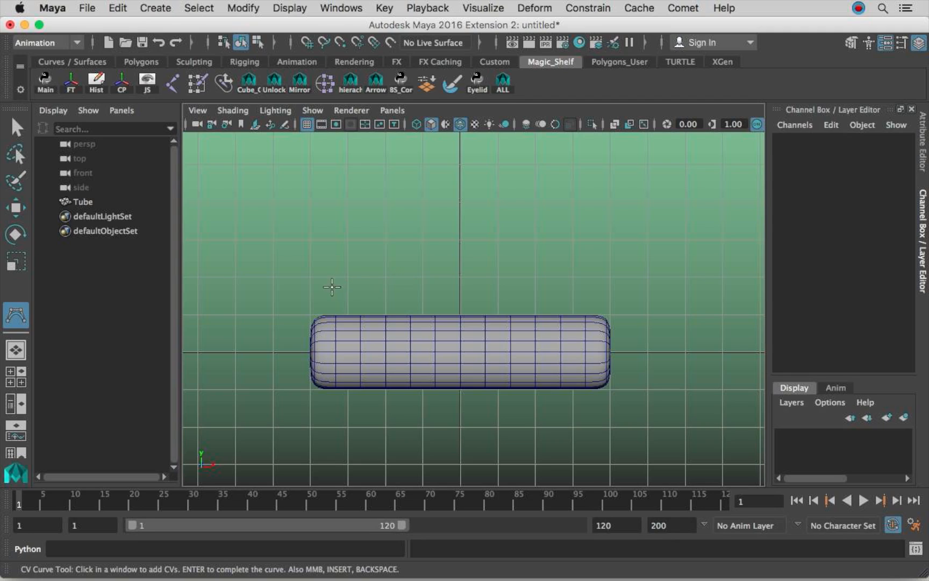
Draw a straight grid-snapped CV curve two units above the tube's axis, placing one CV per grid unit across its full length.
key(x)
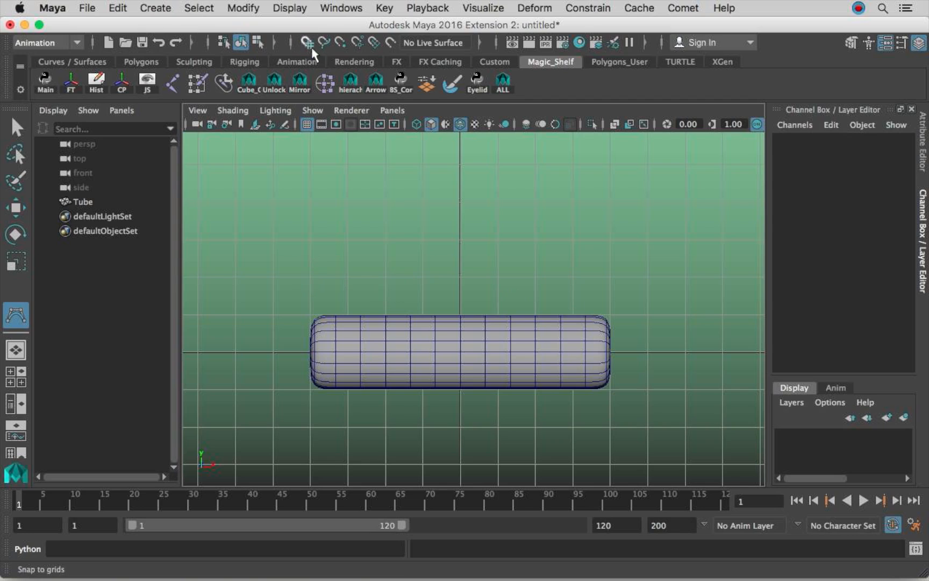
click(310, 277)
click(348, 277)
click(385, 276)
click(423, 277)
click(460, 277)
click(498, 277)
click(535, 277)
click(572, 277)
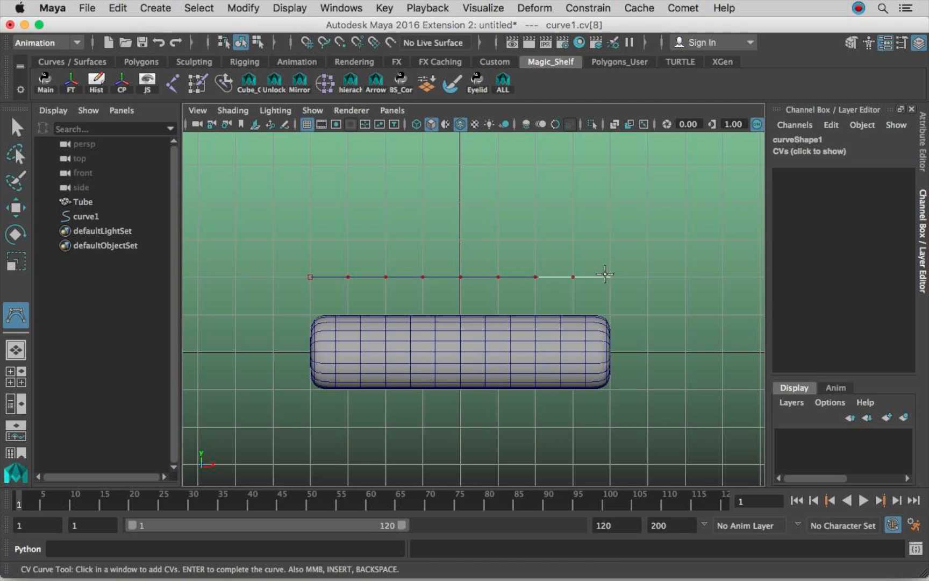
key(w)
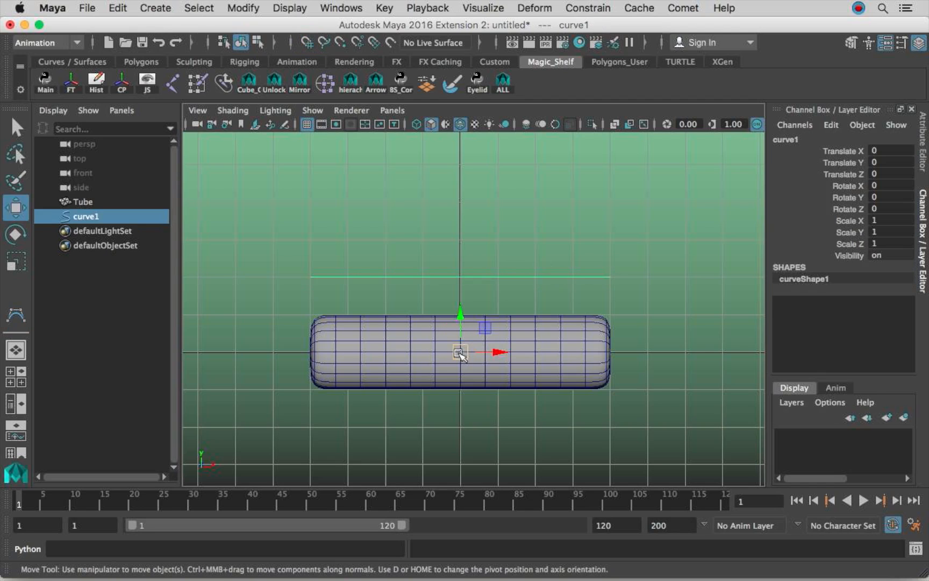
Return to the perspective view, try rotating the curve about Z, and undo the rotation.
click(458, 335)
key(space)
drag(460, 332, 474, 261)
key(e)
key(ctrl+z)
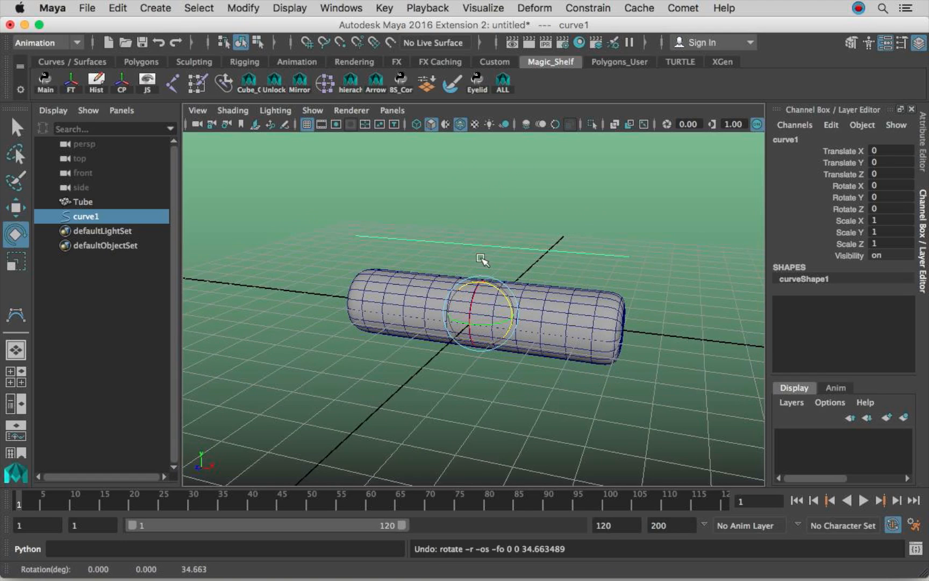
Center the pivot of the curve and return to the Move tool.
click(245, 7)
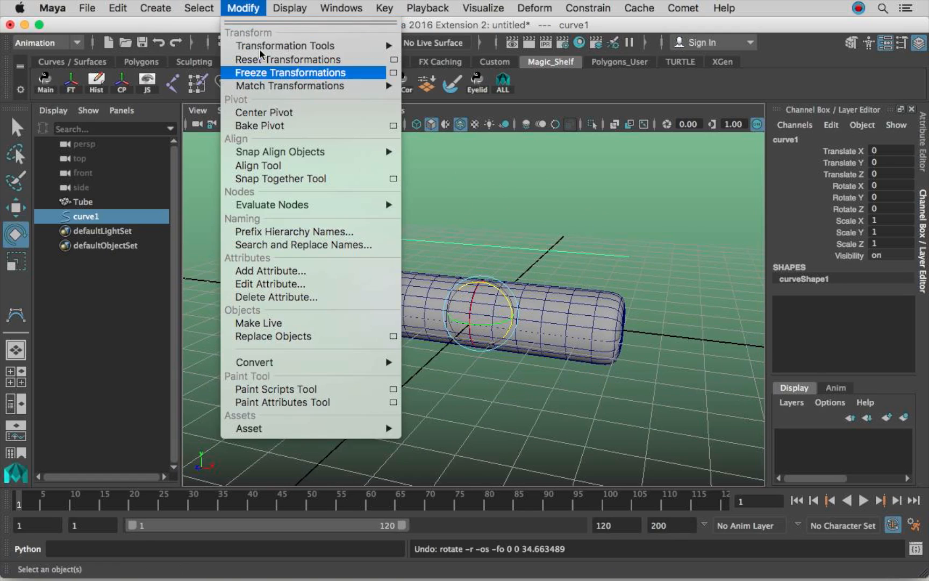
click(263, 110)
key(w)
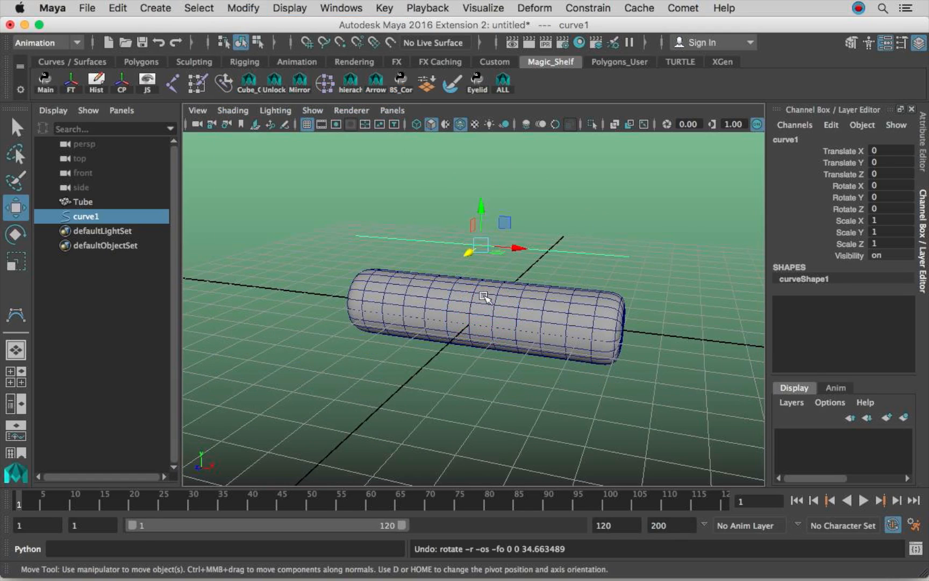
Move the curve with grid snapping to Translate Y -2 so it runs through the center of the tube.
alt+drag(482, 274, 473, 309)
key(x)
drag(478, 274, 563, 282)
alt+drag(451, 307, 406, 345)
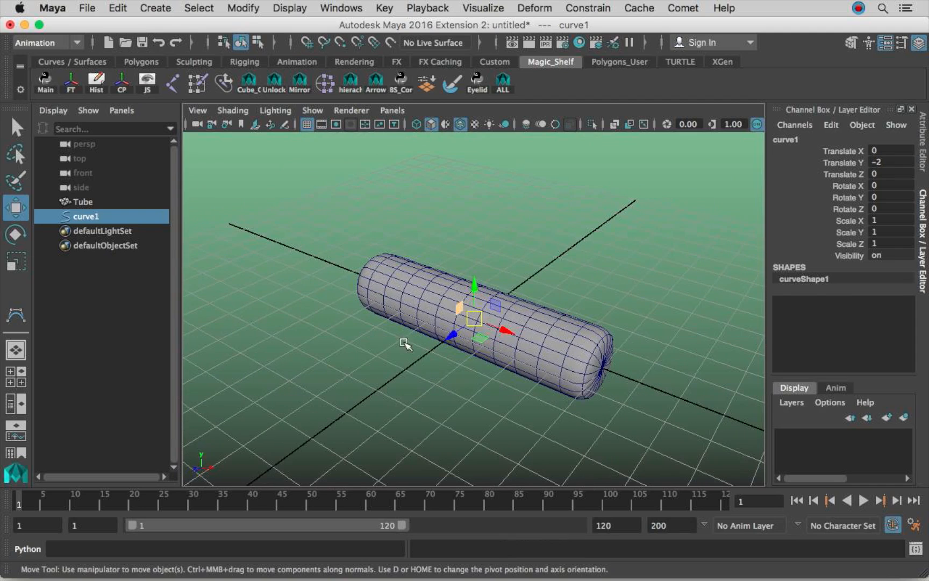
alt+drag(503, 304, 505, 257)
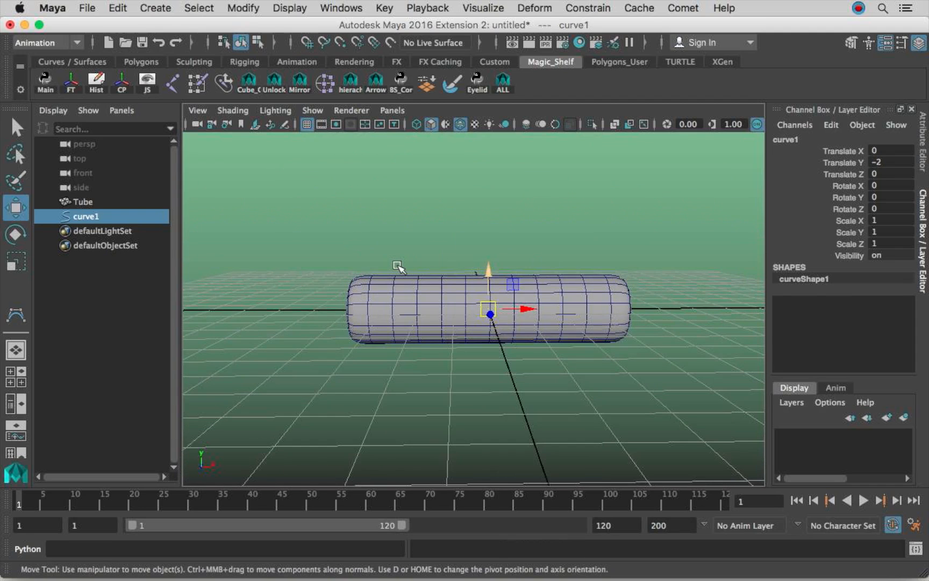
alt+drag(447, 277, 419, 292)
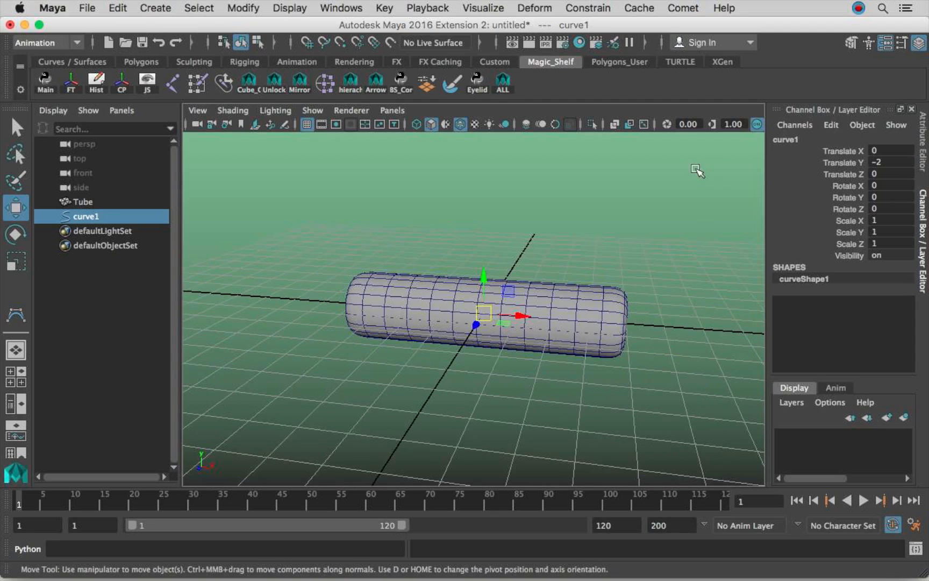
Freeze the transformations of the repositioned curve.
click(244, 8)
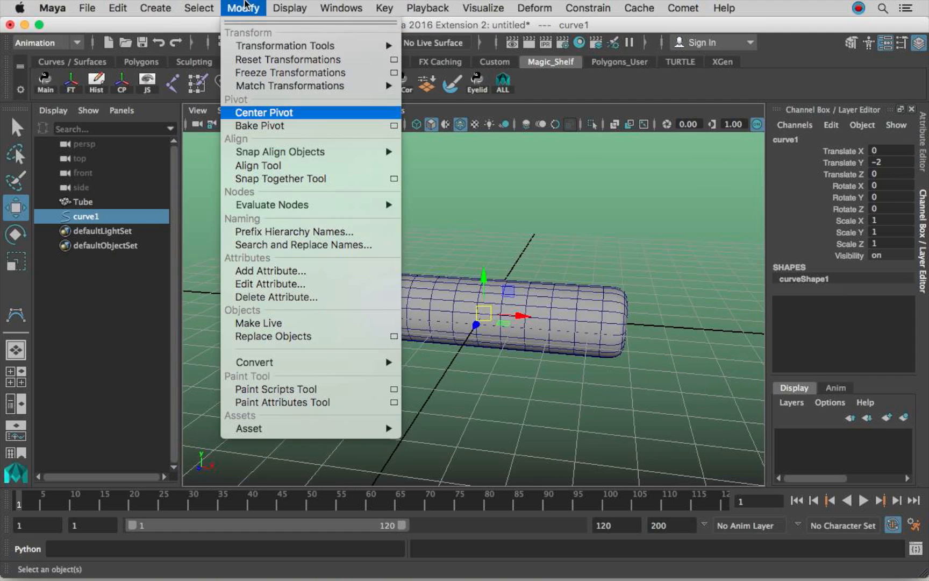
click(279, 76)
alt+drag(620, 284, 417, 311)
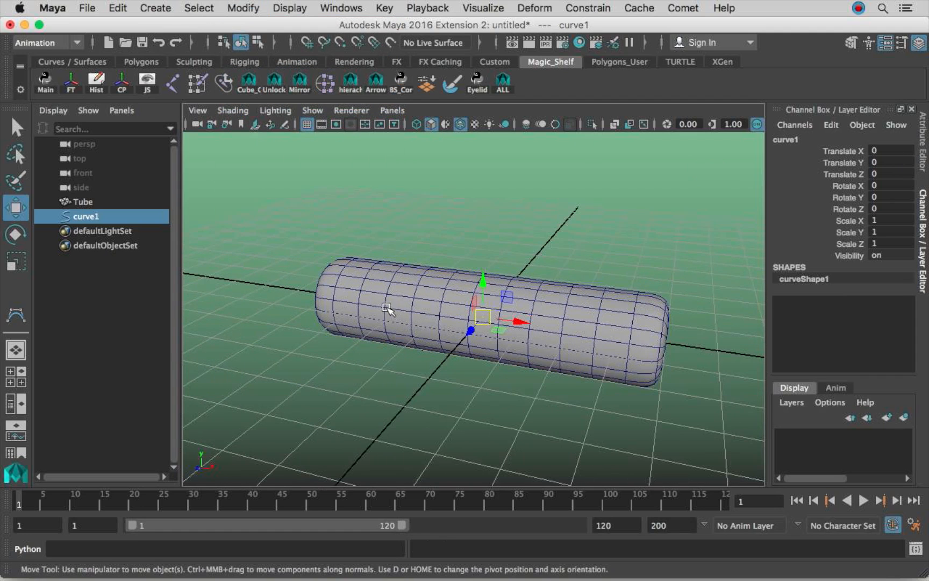
Rename the curve object as Curve.
double_click(86, 215)
text(Curve)
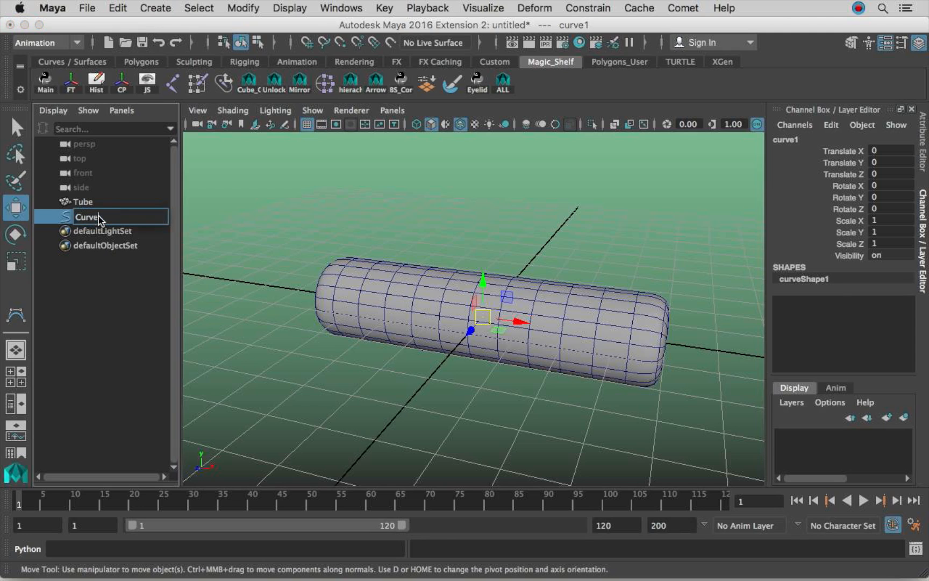
key(Return)
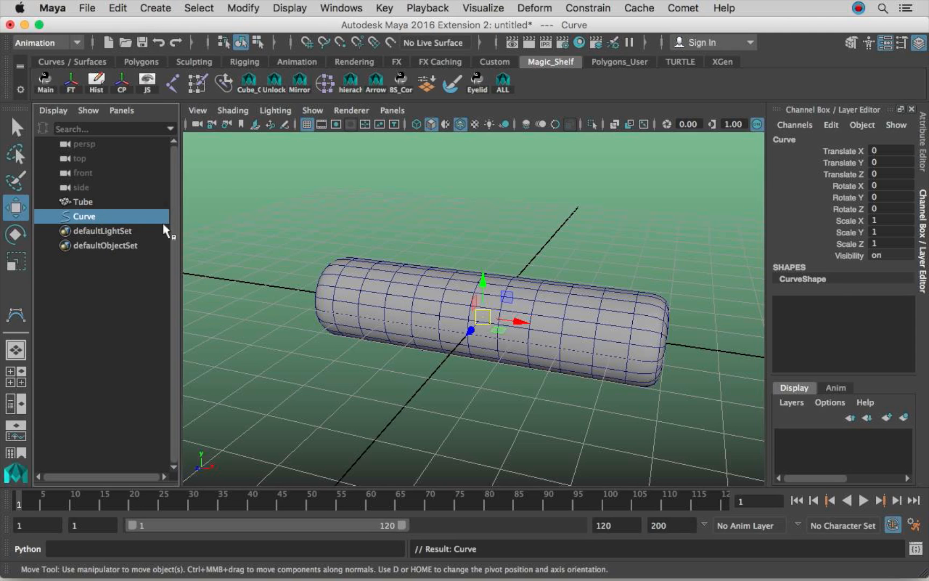
Clear the selection and turn on X-Ray shading in the perspective view to see inside the tube.
alt+right_drag(572, 295, 539, 269)
alt+middle_drag(539, 270, 486, 276)
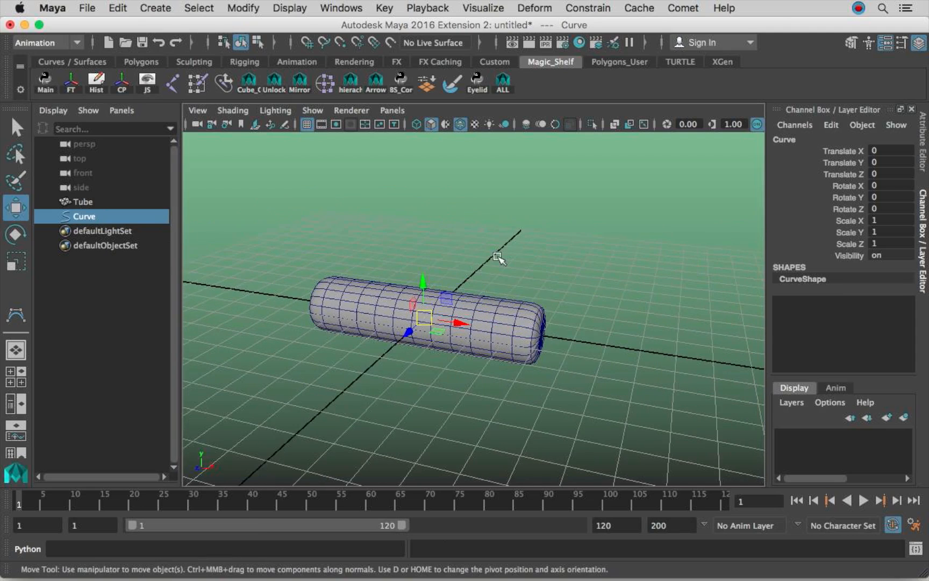
click(498, 258)
alt+right_drag(457, 266, 467, 268)
alt+middle_drag(448, 290, 466, 291)
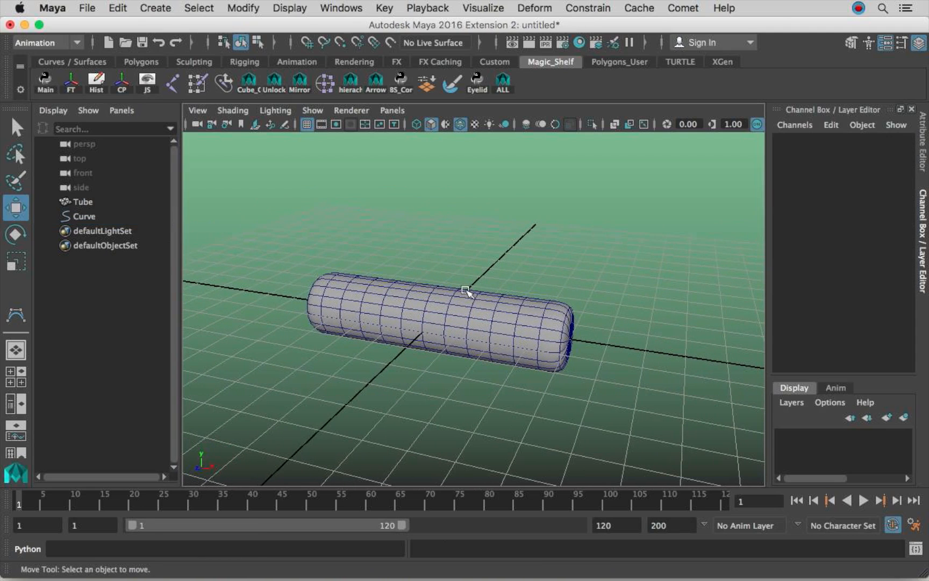
click(613, 122)
click(614, 122)
click(612, 123)
click(232, 111)
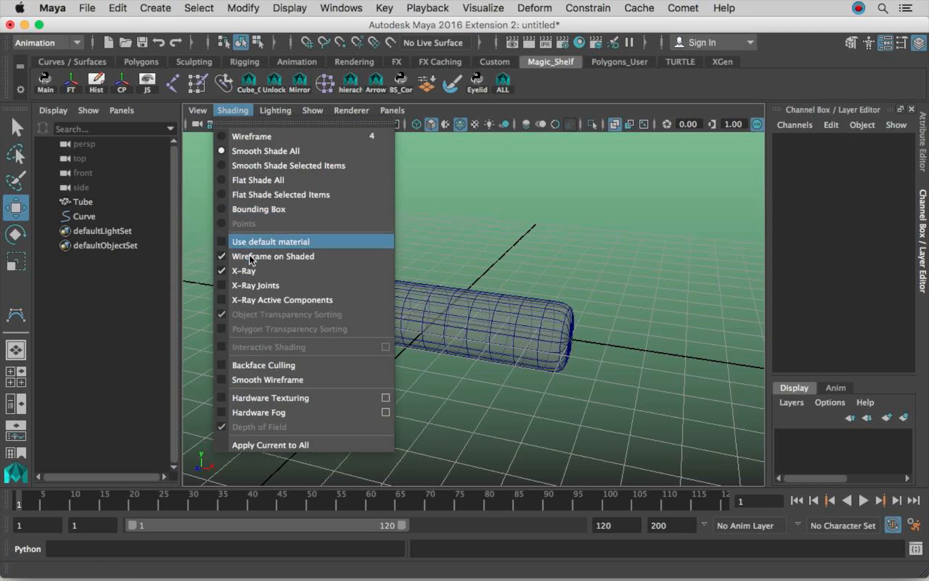
click(257, 270)
click(613, 123)
scroll(553, 250, up, 3)
Select Curve and examine its position inside the transparent tube.
click(119, 217)
alt+middle_drag(349, 280, 310, 279)
alt+right_drag(345, 277, 398, 275)
alt+middle_drag(371, 277, 465, 276)
alt+drag(530, 291, 538, 316)
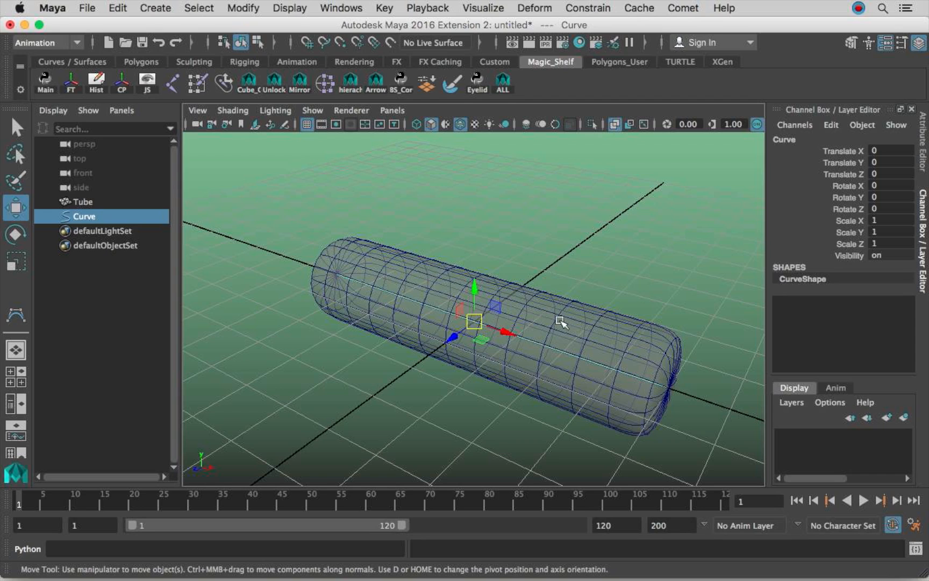
Add the Tube to a new display layer and test the layer's visibility toggle, leaving the layer visible.
click(571, 307)
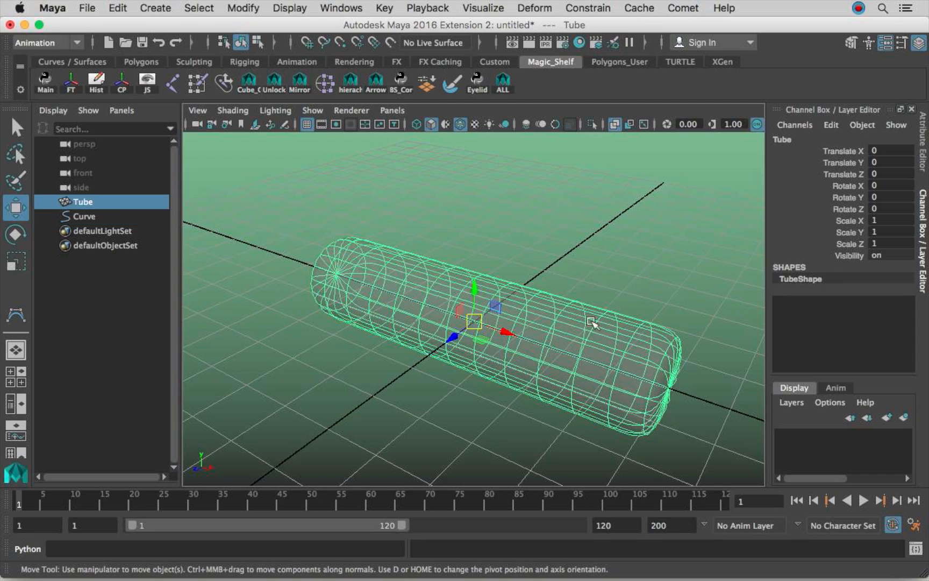
click(904, 418)
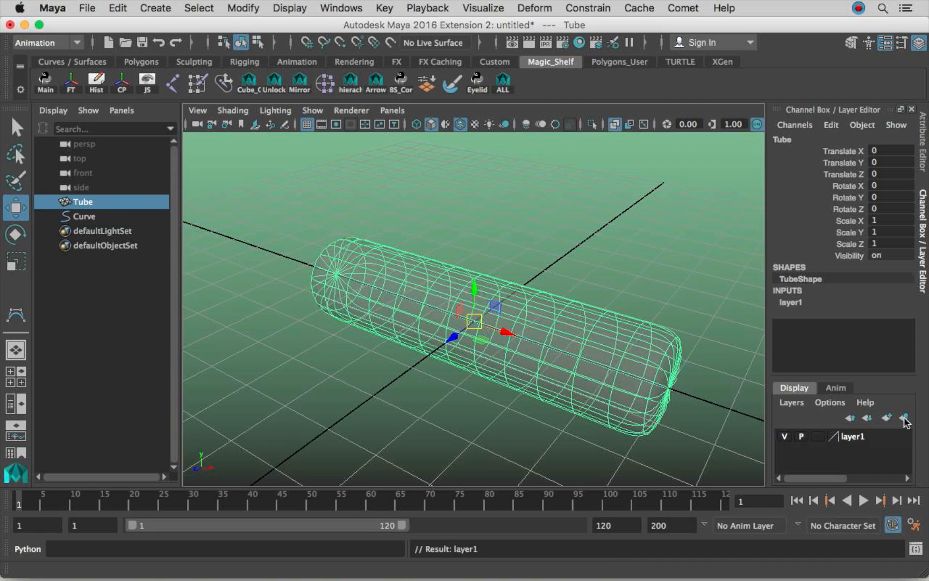
click(785, 437)
click(785, 437)
click(785, 438)
click(785, 438)
click(785, 437)
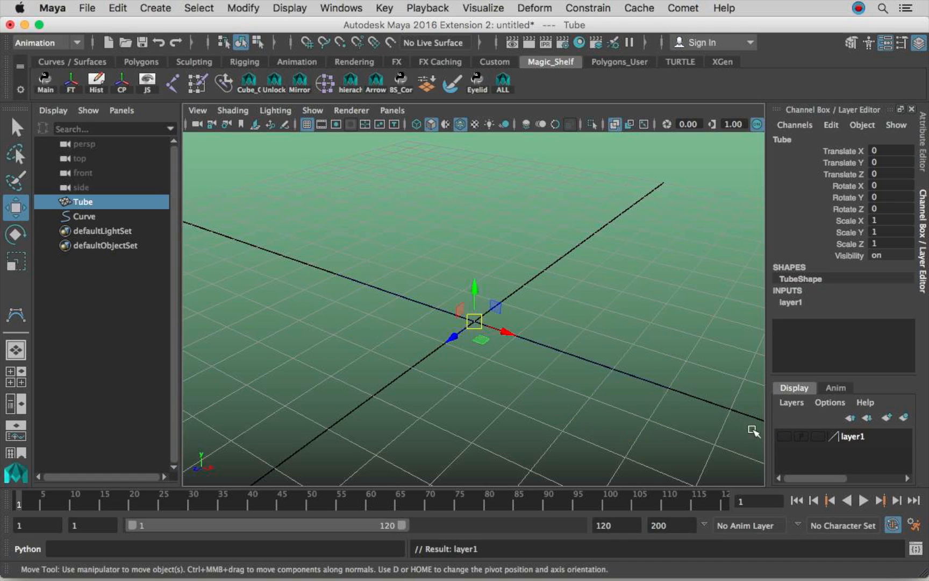
click(785, 437)
alt+drag(614, 269, 527, 297)
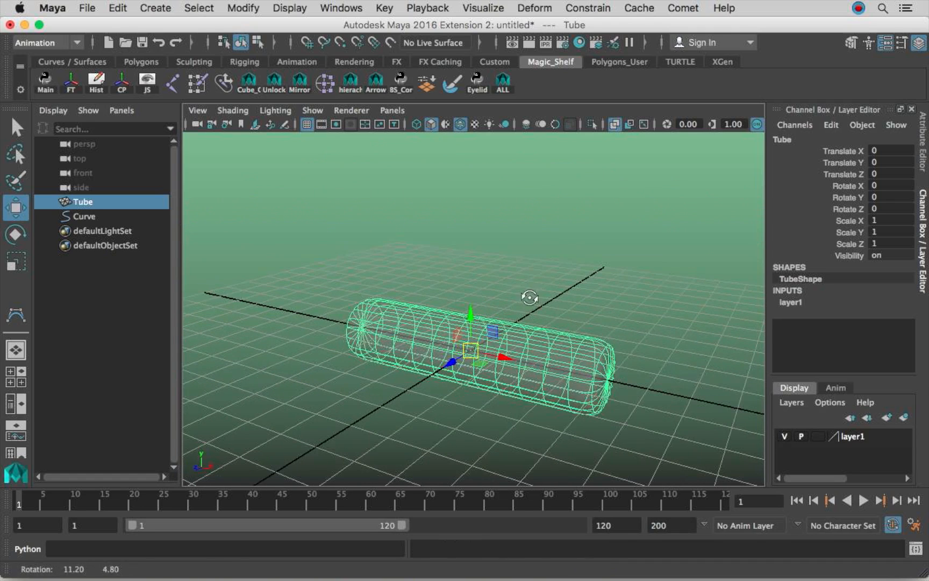
click(539, 274)
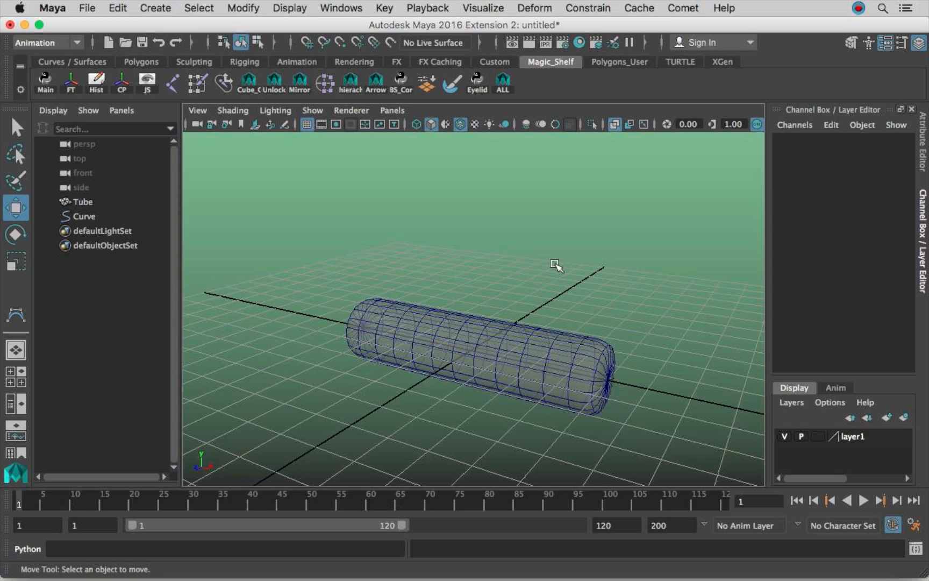
Create a Wire deformer on Tube, using Curve as the wire that drives it.
click(542, 6)
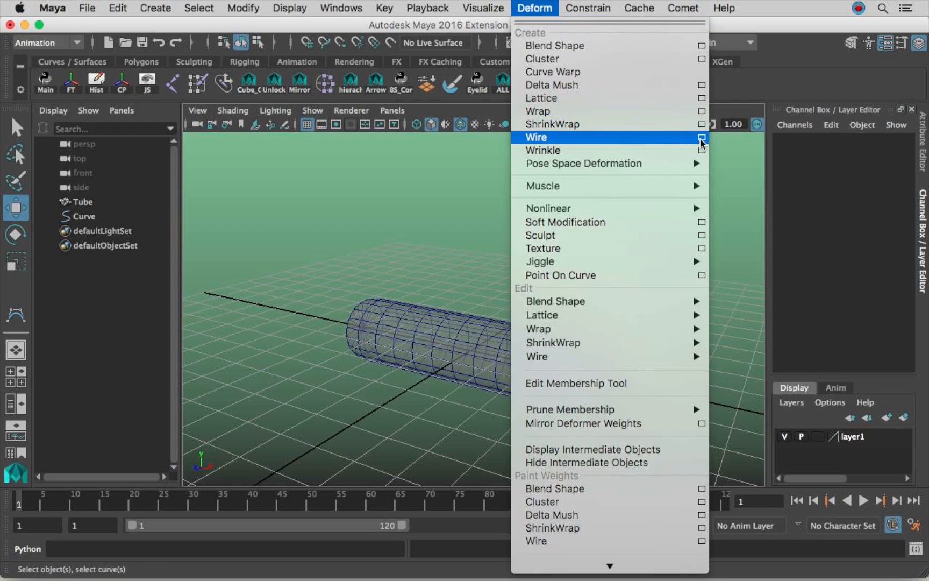
click(632, 141)
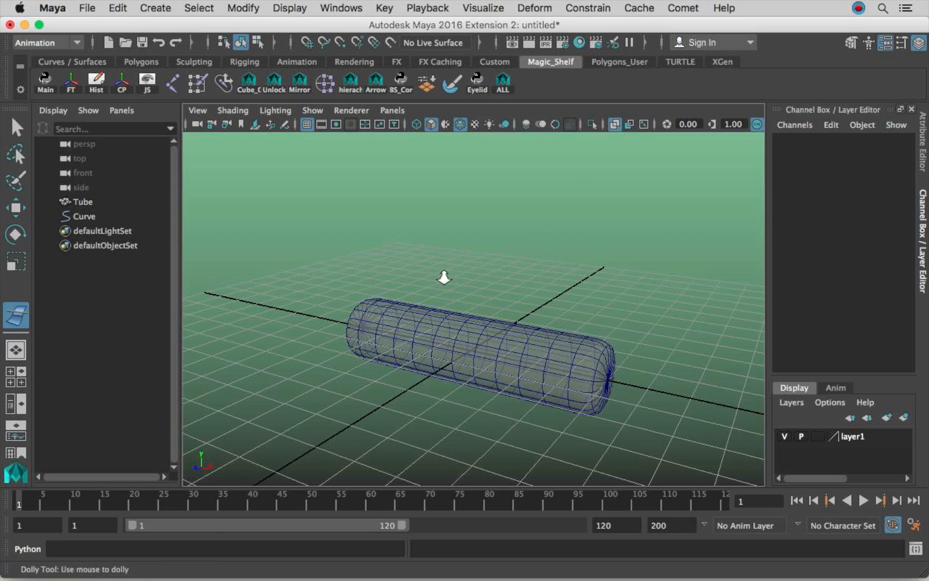
alt+right_drag(442, 275, 461, 275)
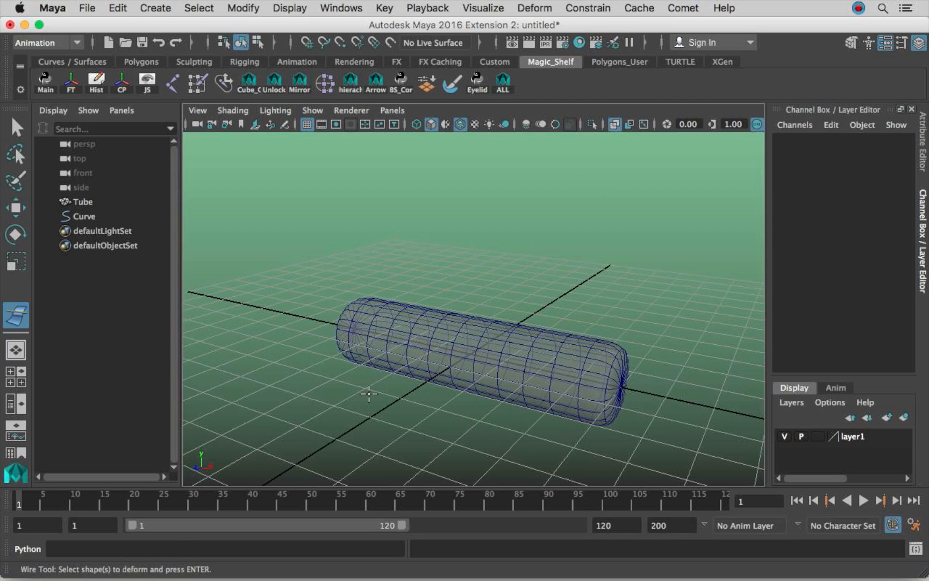
click(387, 307)
key(Return)
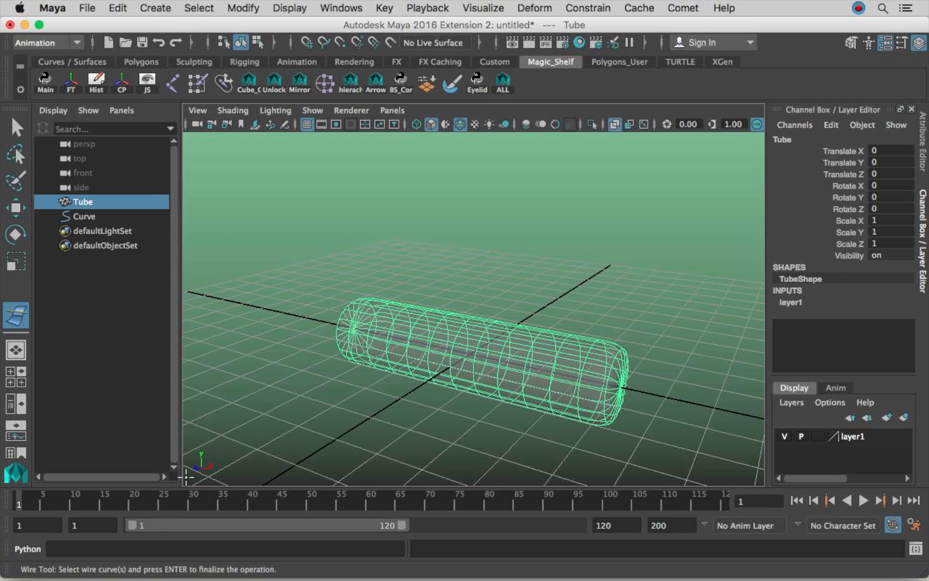
click(103, 216)
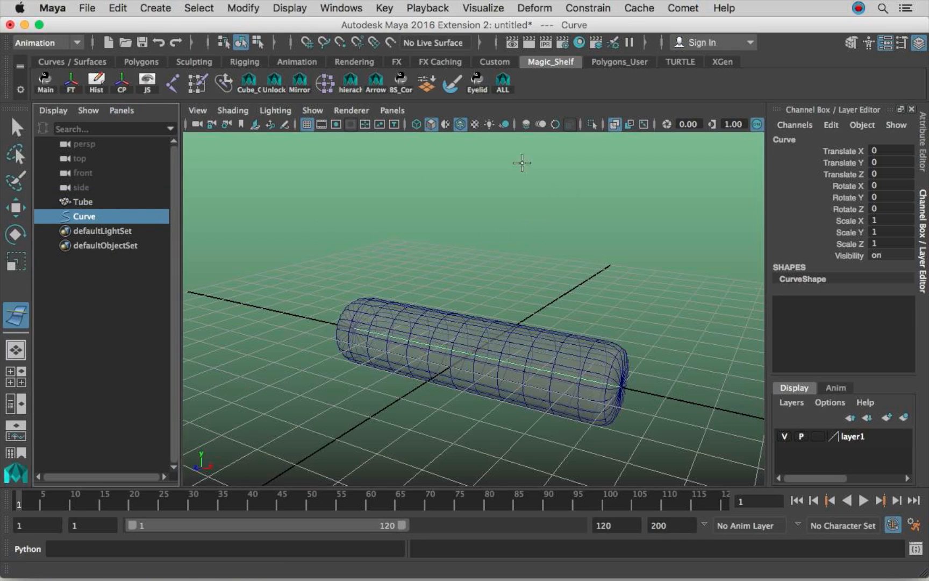
key(Return)
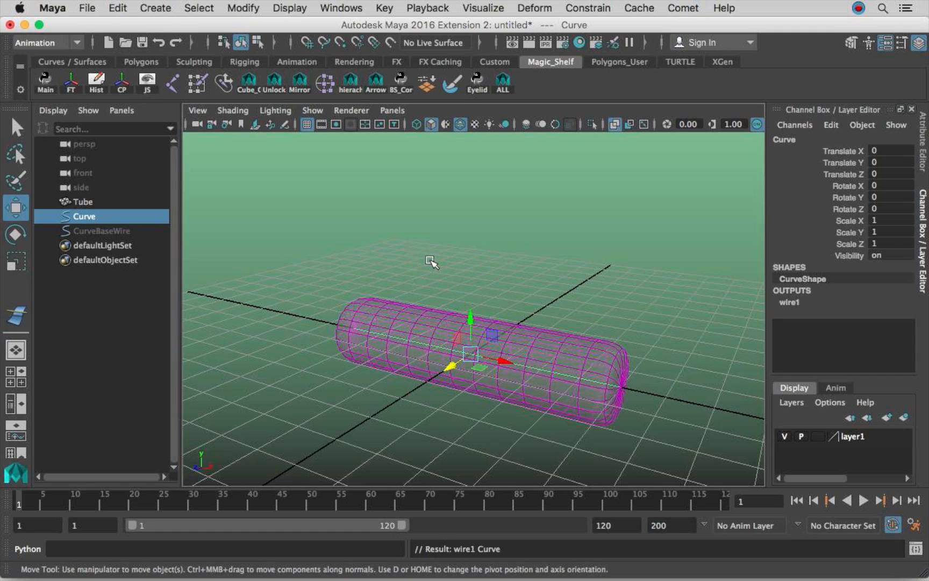
Hide layer1 and switch Curve to control vertex selection.
alt+drag(501, 253, 550, 275)
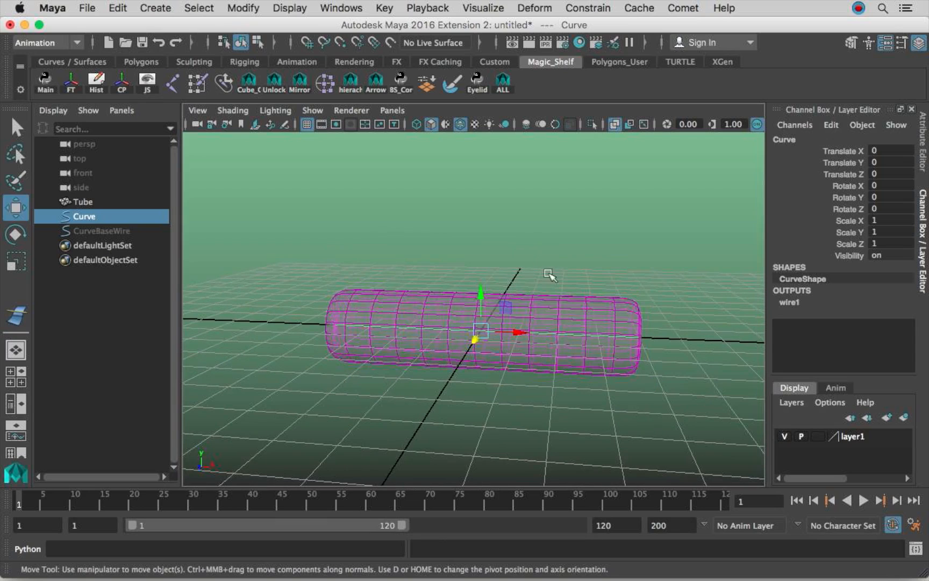
click(785, 438)
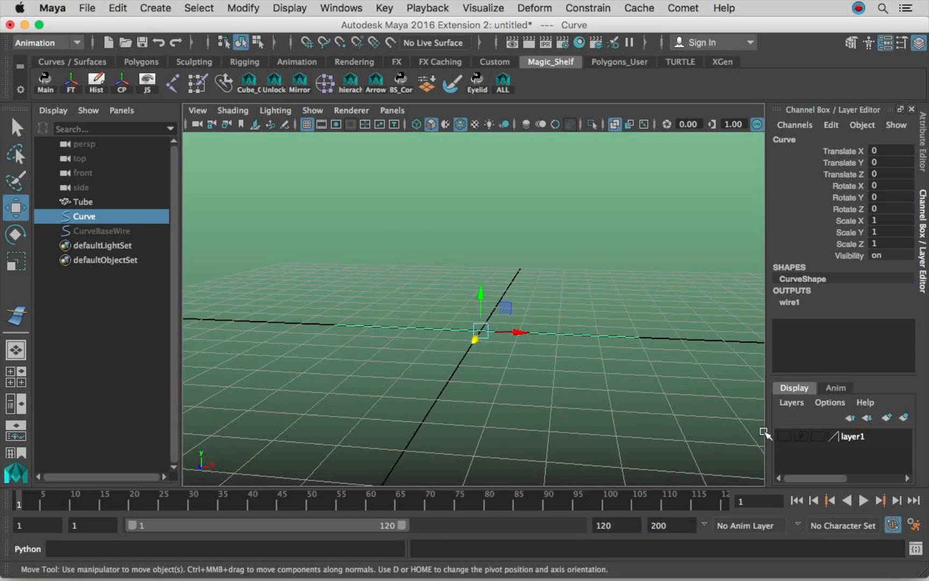
alt+drag(521, 312, 544, 310)
key(q)
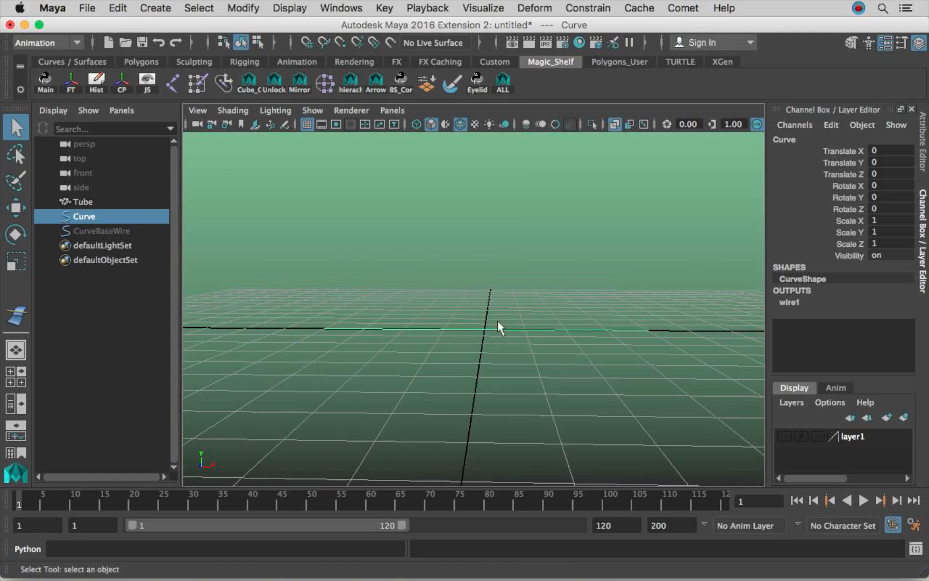
alt+drag(489, 330, 491, 331)
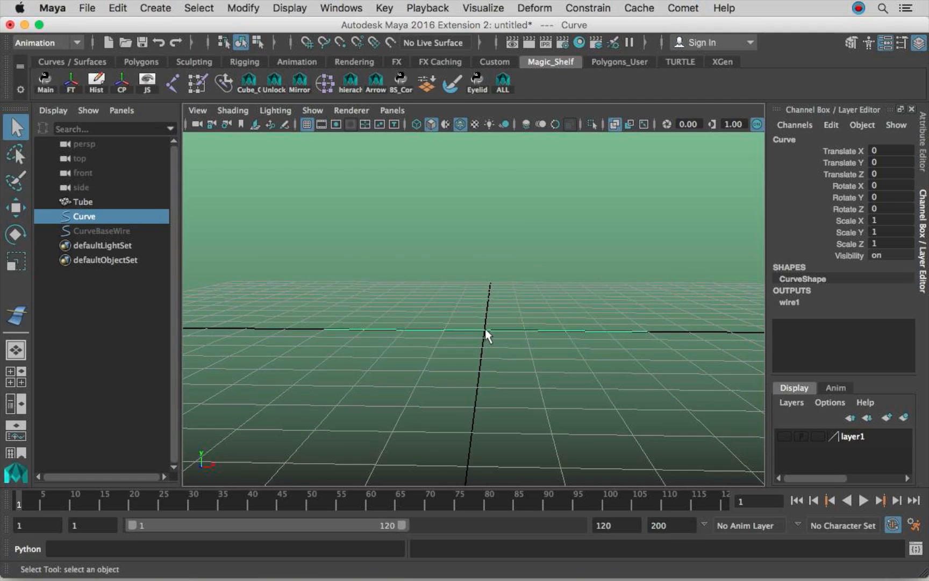
right_drag(485, 327, 400, 188)
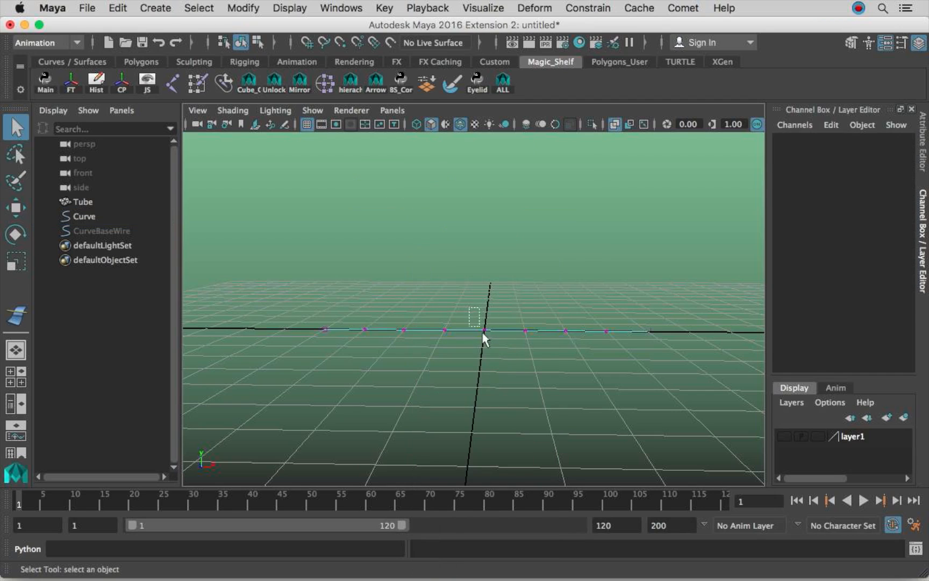
Try moving the middle control vertex of Curve upward, and undo the move.
drag(482, 333, 488, 339)
drag(439, 314, 449, 341)
drag(401, 311, 480, 272)
key(Right)
key(w)
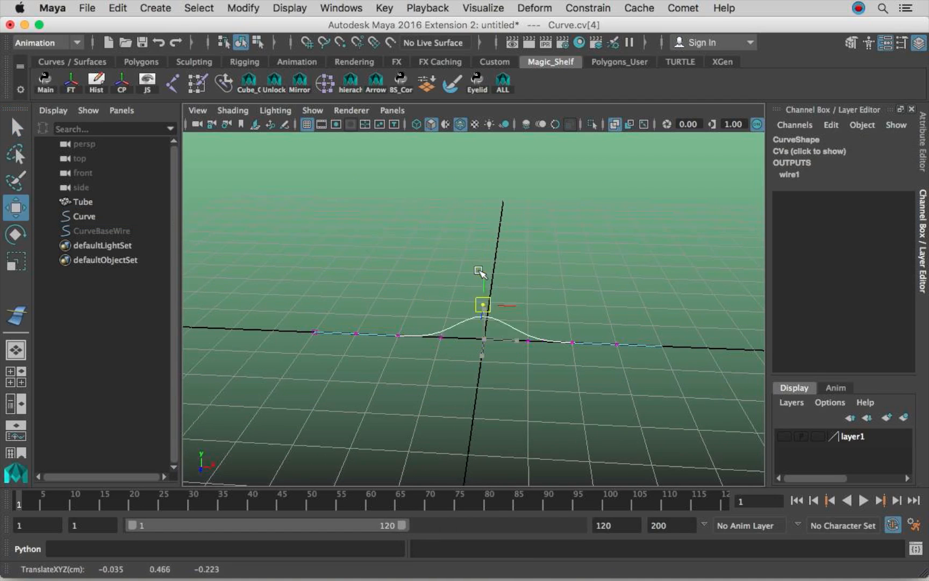
key(z)
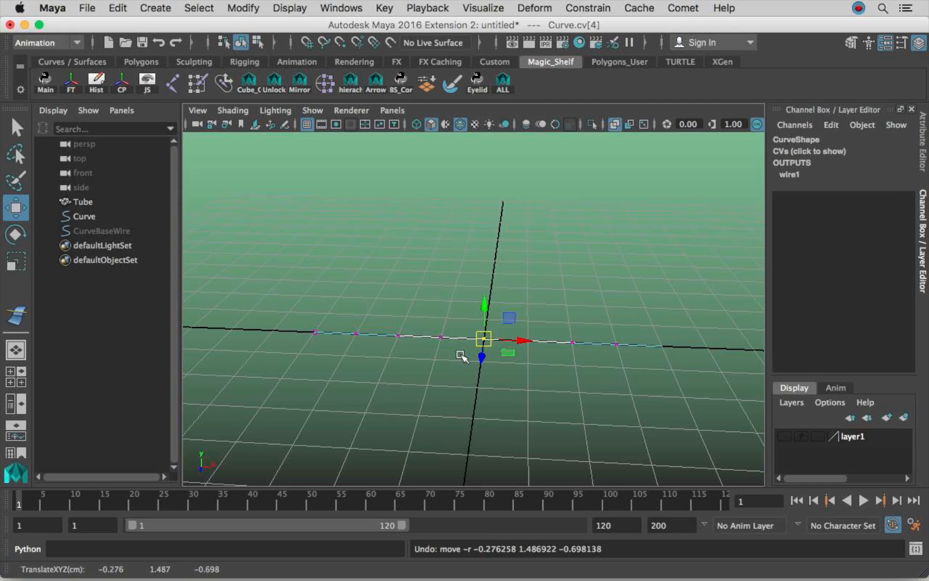
Turn on Soft Select and adjust its falloff radius around the curve's middle control vertex.
key(b)
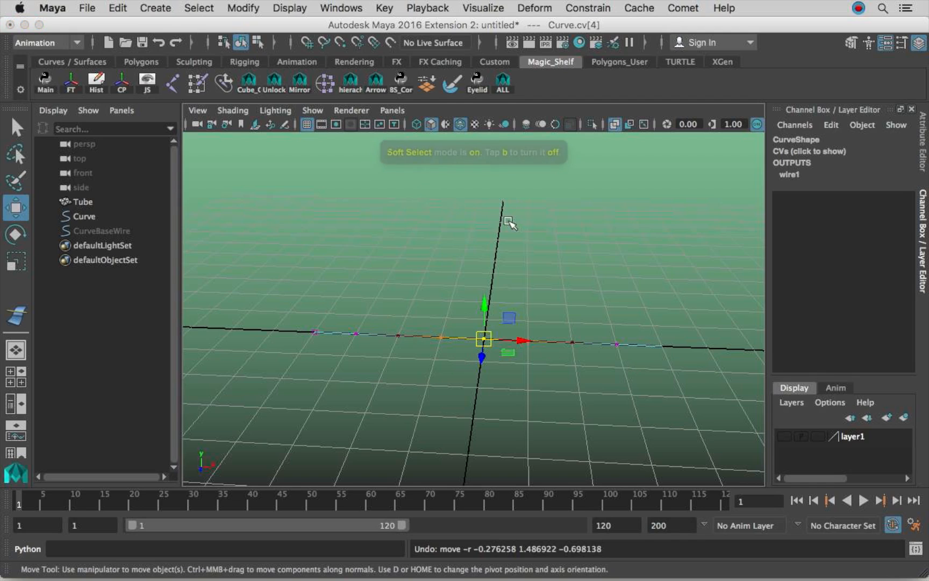
key(b)
key(b)
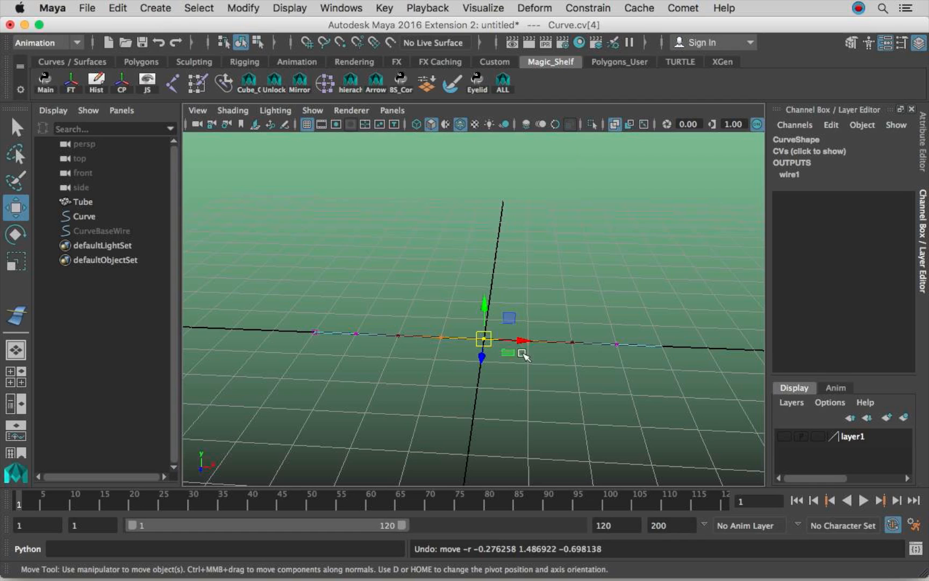
drag(451, 382, 569, 387)
drag(700, 387, 448, 396)
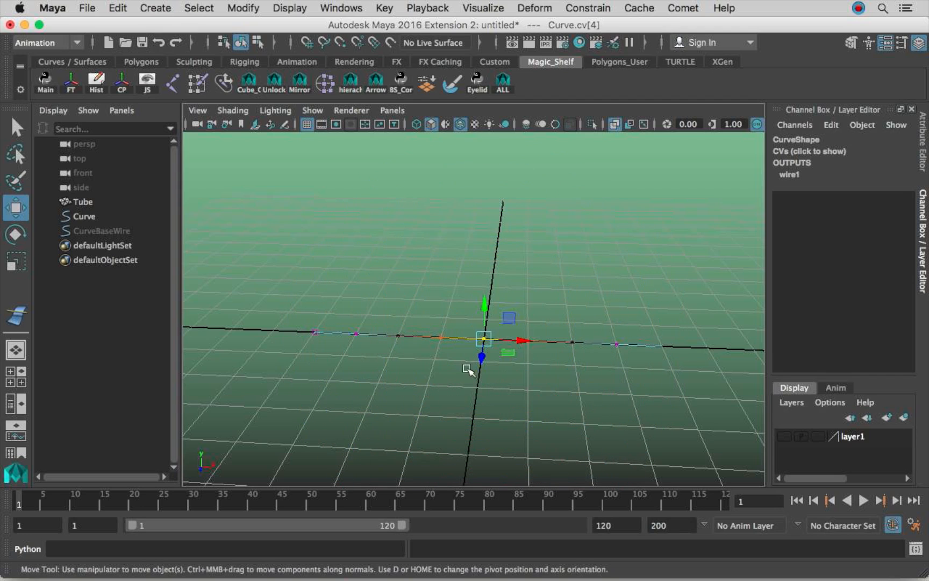
Make layer1 visible again so Tube shows around the curve's control vertices.
alt+drag(457, 353, 468, 336)
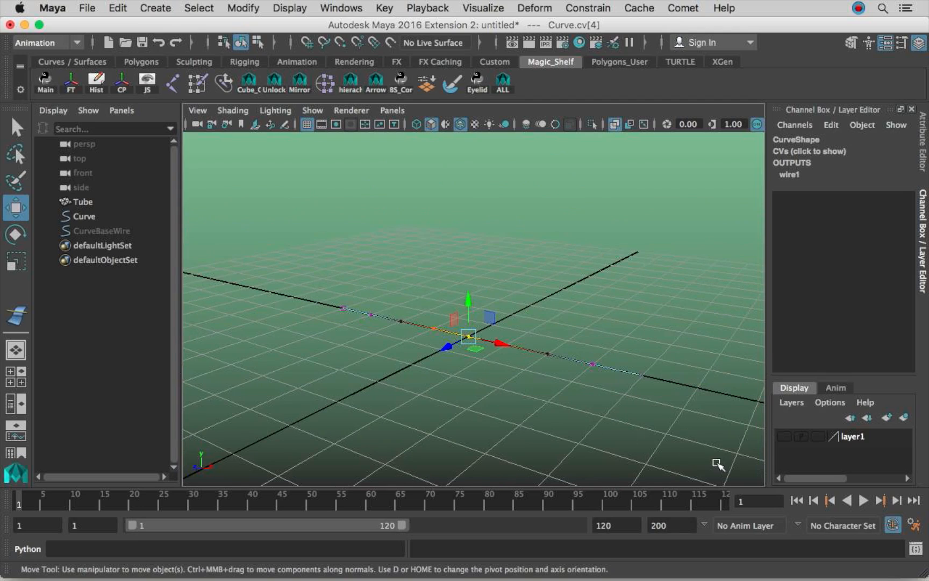
click(783, 435)
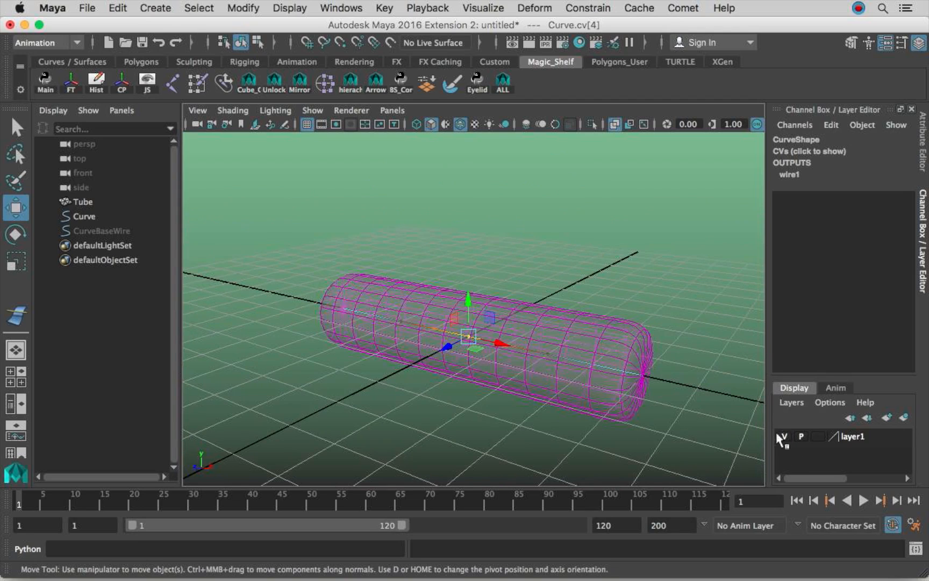
alt+drag(579, 344, 541, 315)
alt+middle_drag(539, 318, 539, 332)
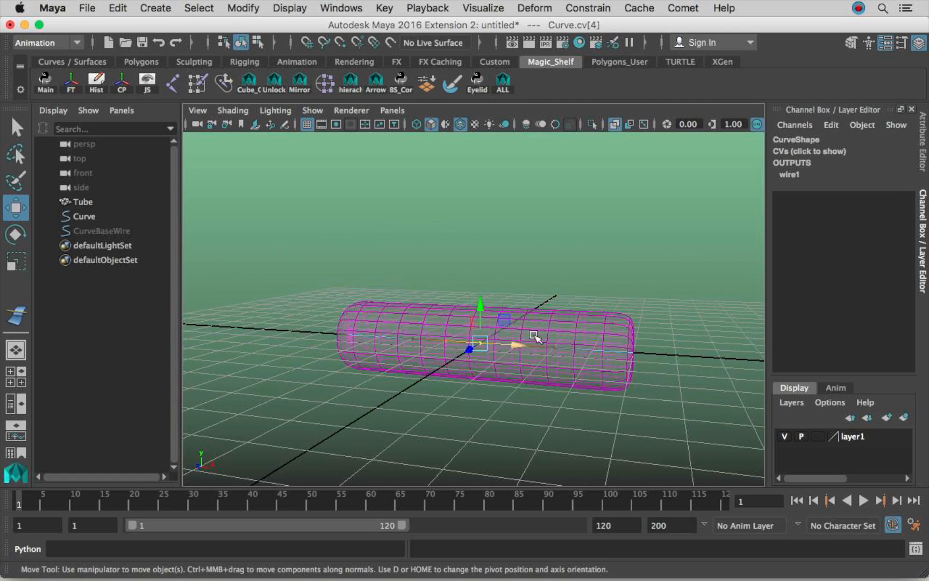
alt+drag(578, 319, 591, 318)
alt+middle_drag(585, 317, 583, 337)
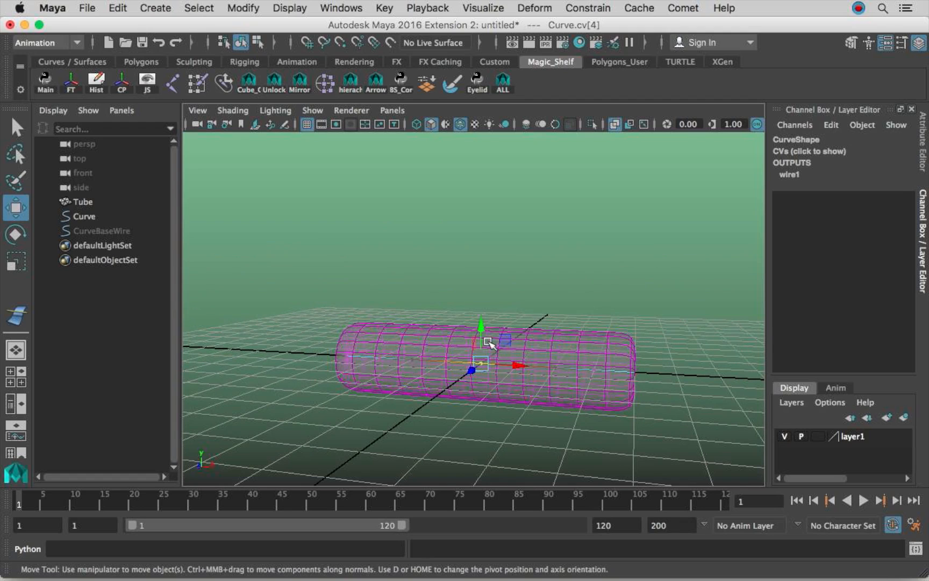
Try pulling the soft-selected middle control vertex upward to test the tube deformation, and undo the move.
drag(480, 364, 489, 310)
key(z)
mouse_move(545, 307)
alt+mouse_down()
mouse_move(485, 326)
mouse_move(545, 332)
mouse_move(536, 310)
alt+mouse_up()
key(q)
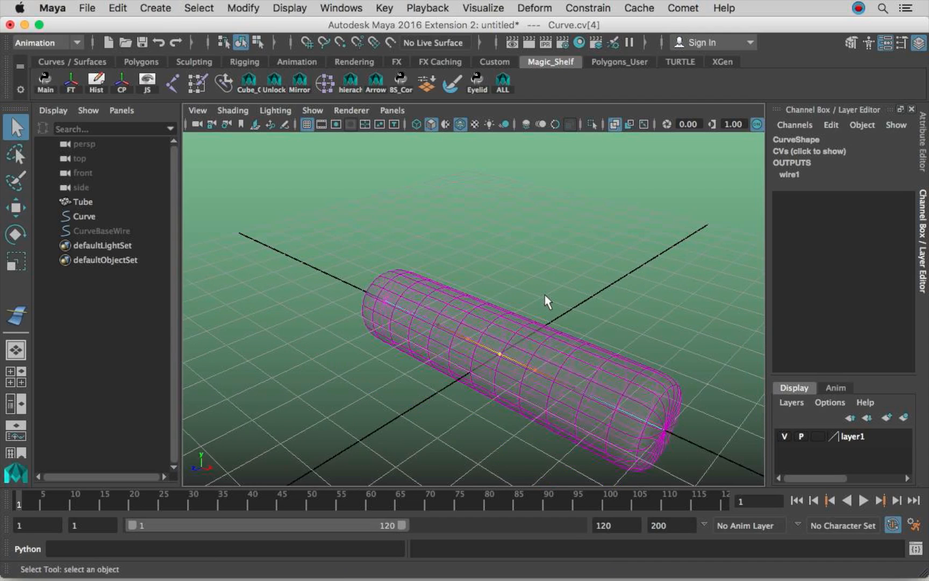
Compare the deformer connections of Curve and Tube, and expand Tube's wire1 input attributes.
click(105, 217)
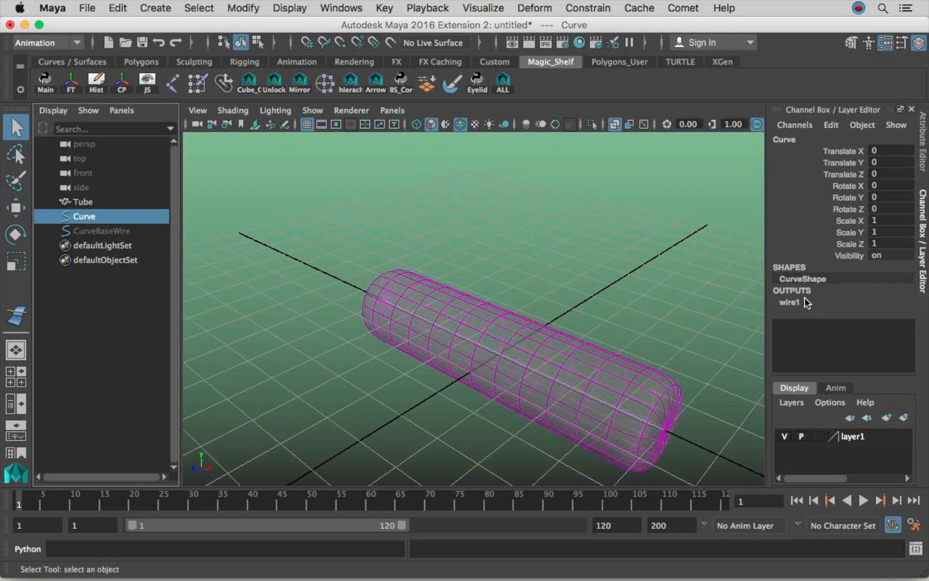
alt+drag(501, 268, 478, 248)
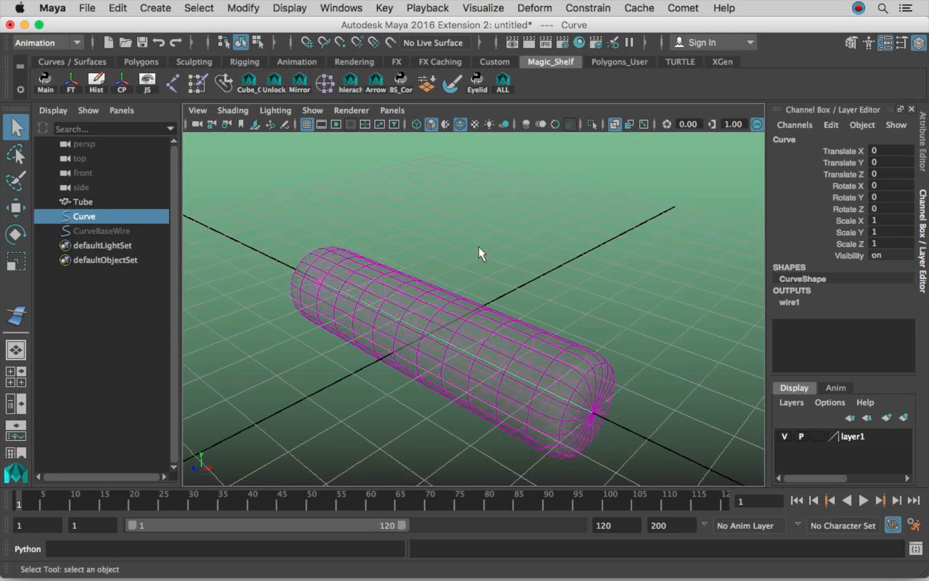
click(114, 207)
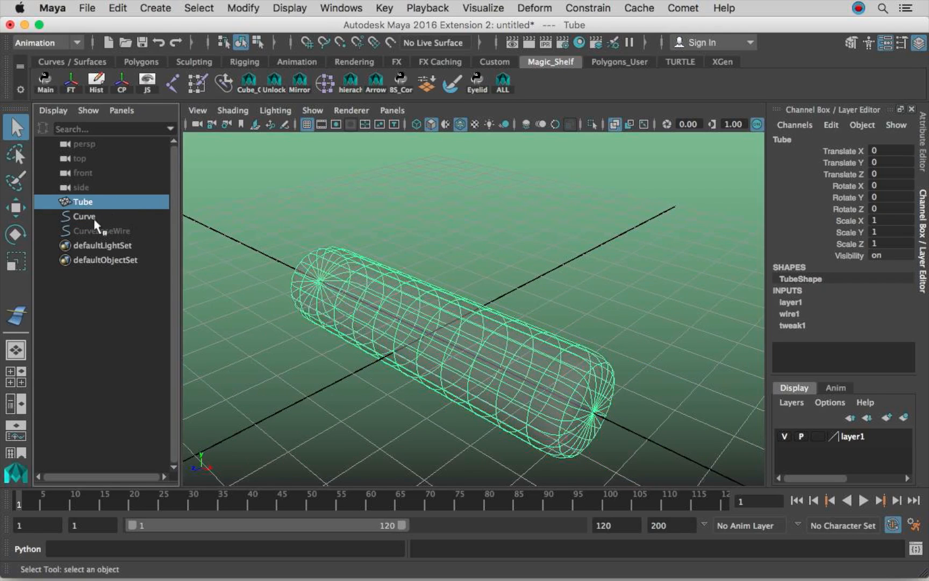
click(106, 217)
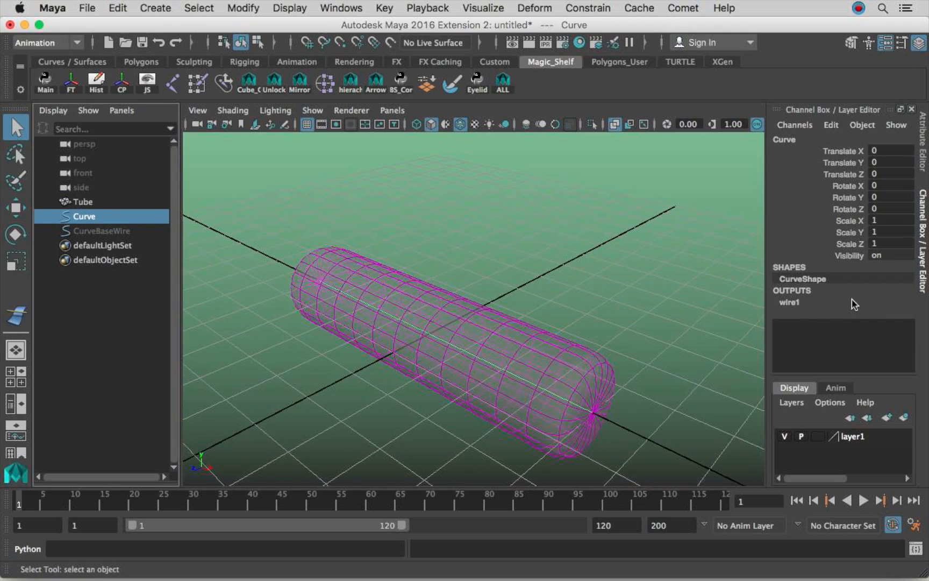
click(91, 207)
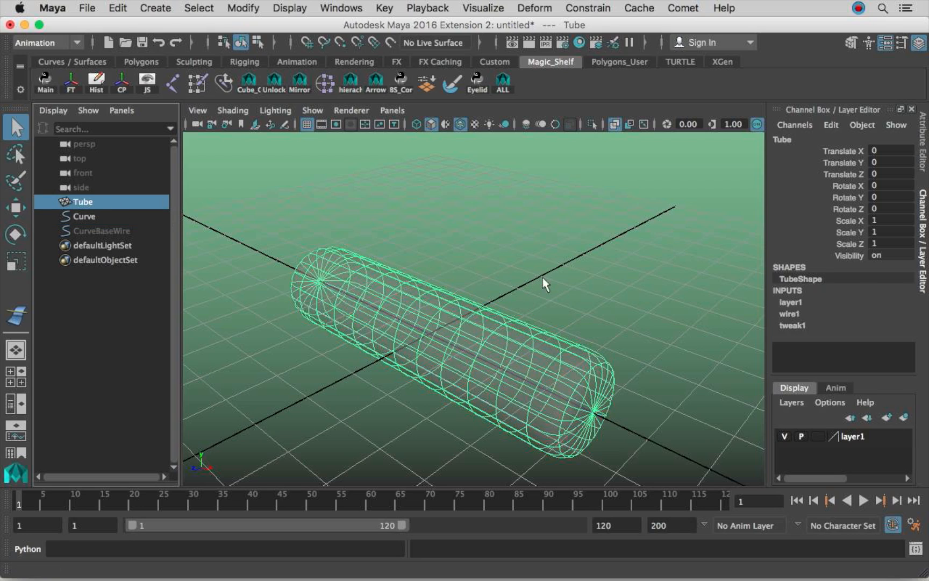
click(801, 314)
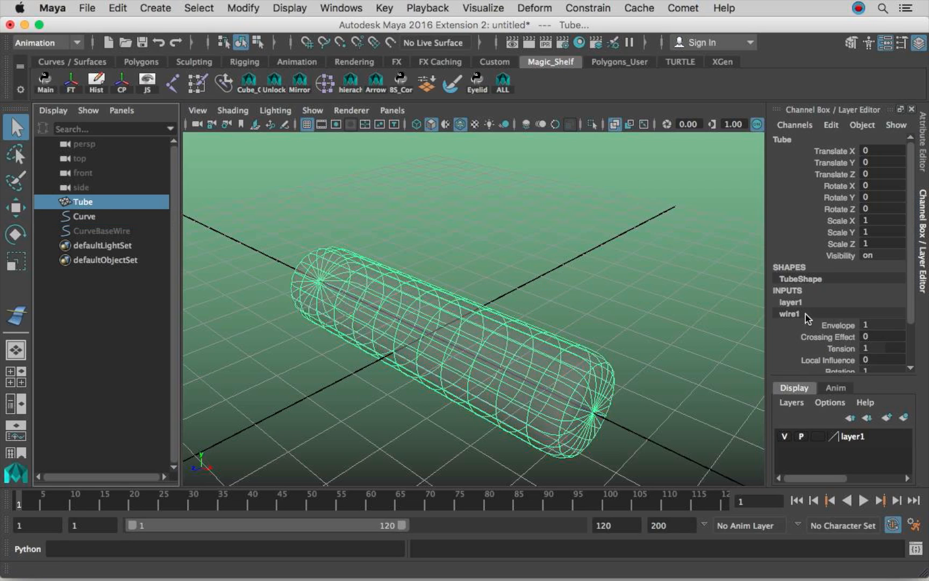
scroll(812, 314, down, 3)
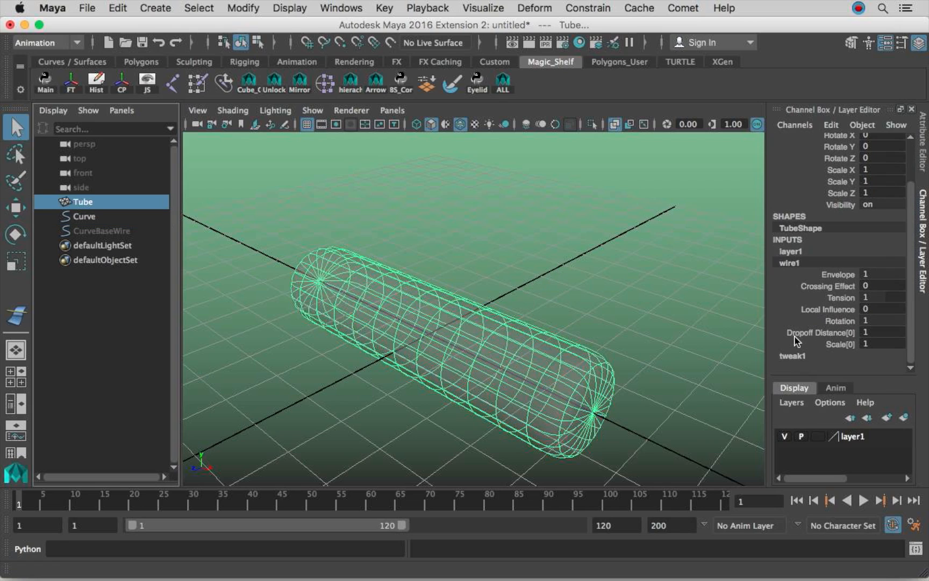
Set the Dropoff Distance of Tube's wire1 deformer to an extremely large number.
double_click(878, 333)
alt+right_drag(628, 367, 457, 366)
alt+drag(457, 365, 477, 363)
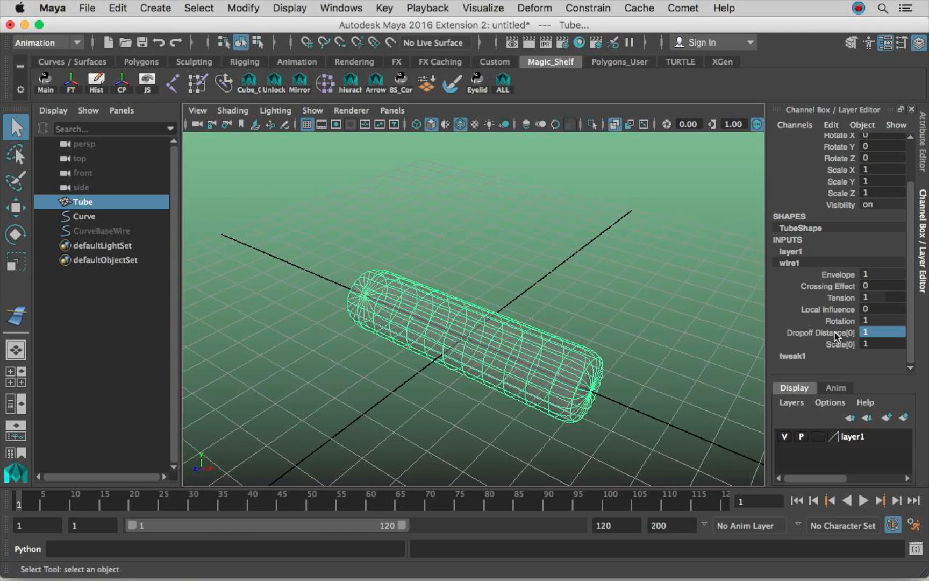
double_click(880, 332)
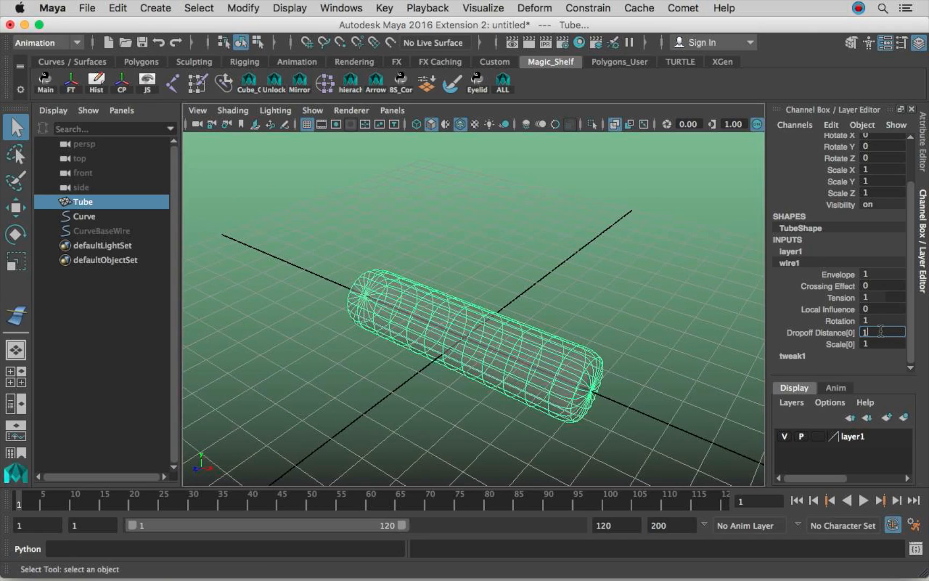
text(10000000000)
key(Return)
scroll(615, 281, down, 3)
alt+drag(619, 301, 339, 286)
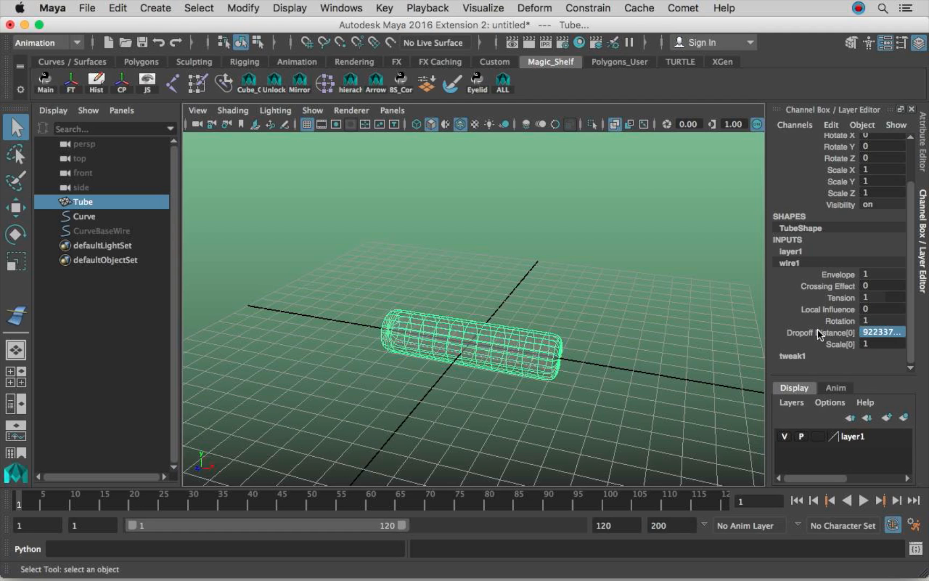
alt+drag(607, 300, 752, 333)
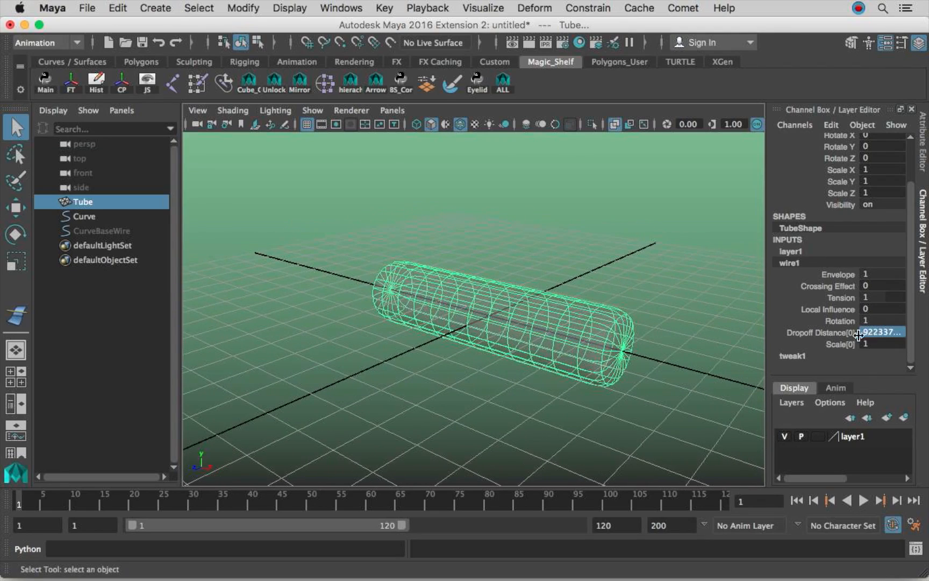
Select the middle control vertex of Curve with layer1 temporarily hidden, and show the layer again.
click(86, 215)
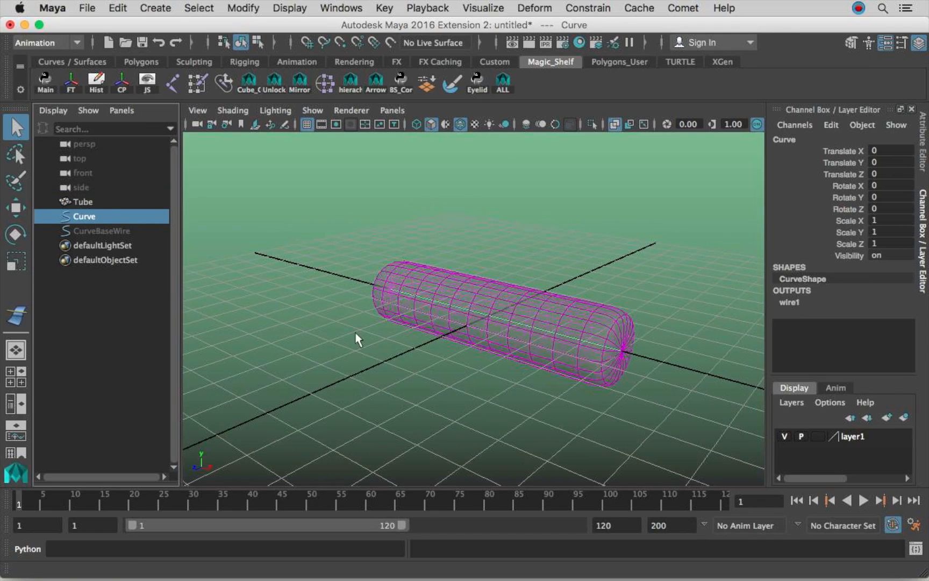
click(785, 436)
right_drag(515, 191, 468, 209)
drag(484, 293, 501, 326)
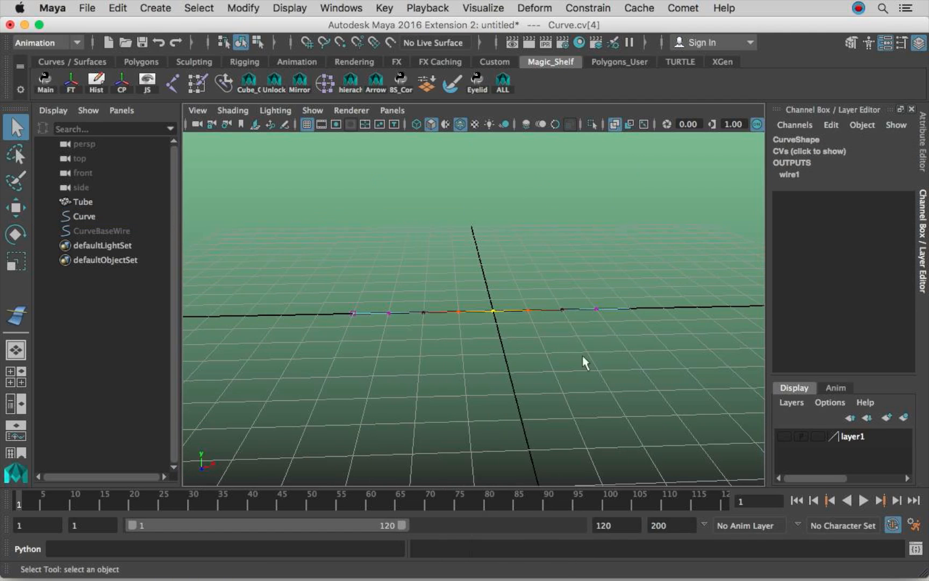
click(786, 436)
Move the soft-selected middle control vertex upward to bend the center of the tube.
alt+drag(561, 275, 531, 299)
key(w)
drag(501, 338, 517, 266)
Pull control vertices on both sides of the curve's middle inward to bend Tube into an upside-down U.
alt+drag(561, 281, 624, 273)
key(e)
key(w)
drag(609, 332, 454, 308)
click(401, 316)
drag(394, 330, 446, 311)
alt+drag(549, 296, 605, 157)
click(491, 209)
alt+drag(622, 201, 438, 334)
click(395, 238)
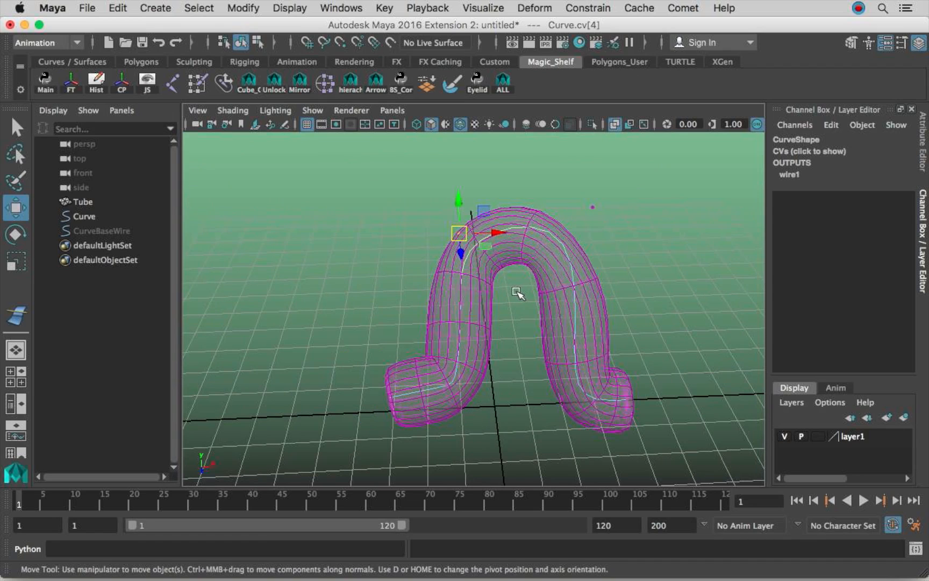
Move Curve's upper control vertices outward and upward to widen and raise the tube's bend, and return to object selection.
drag(576, 172, 674, 220)
key(e)
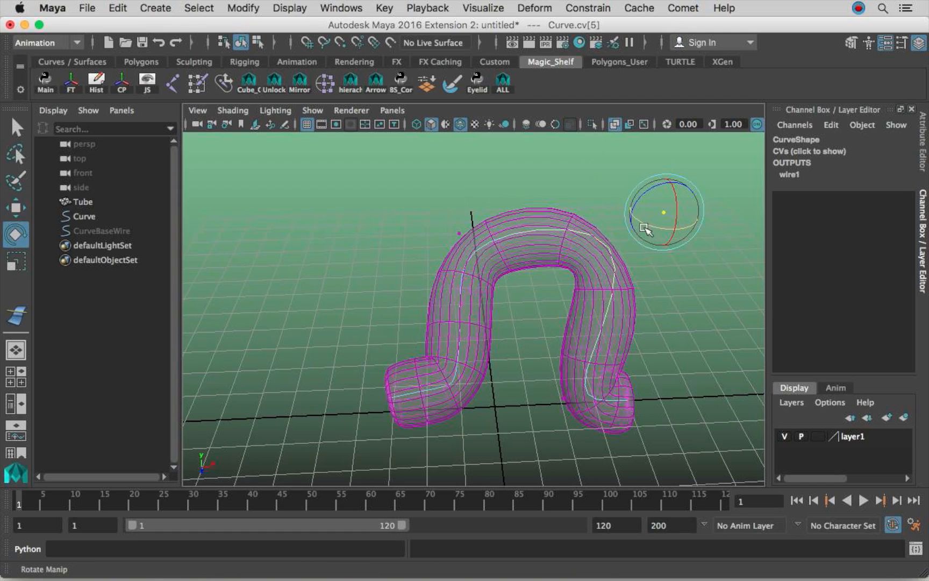
key(w)
alt+drag(570, 241, 618, 236)
click(475, 239)
key(b)
drag(456, 236, 453, 182)
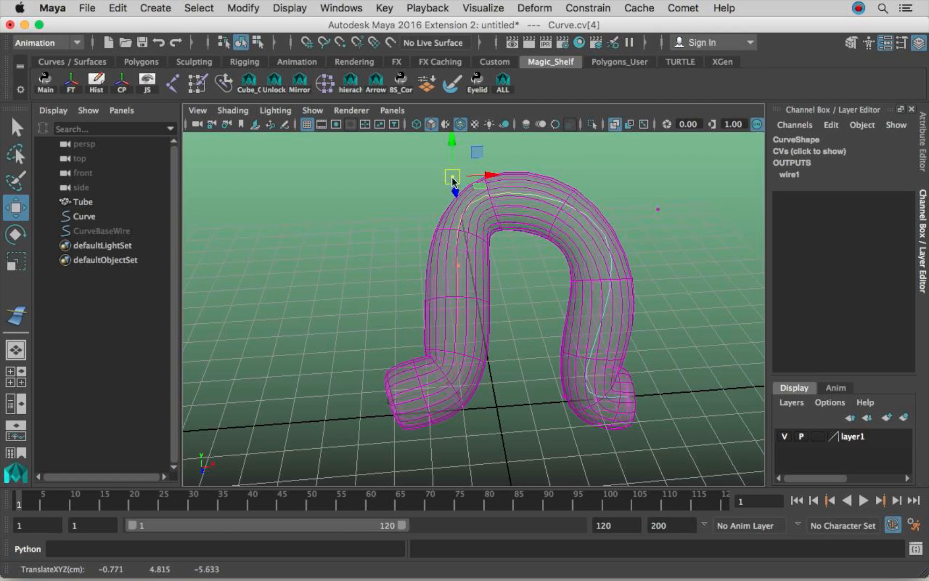
key(q)
right_drag(658, 210, 693, 189)
click(694, 192)
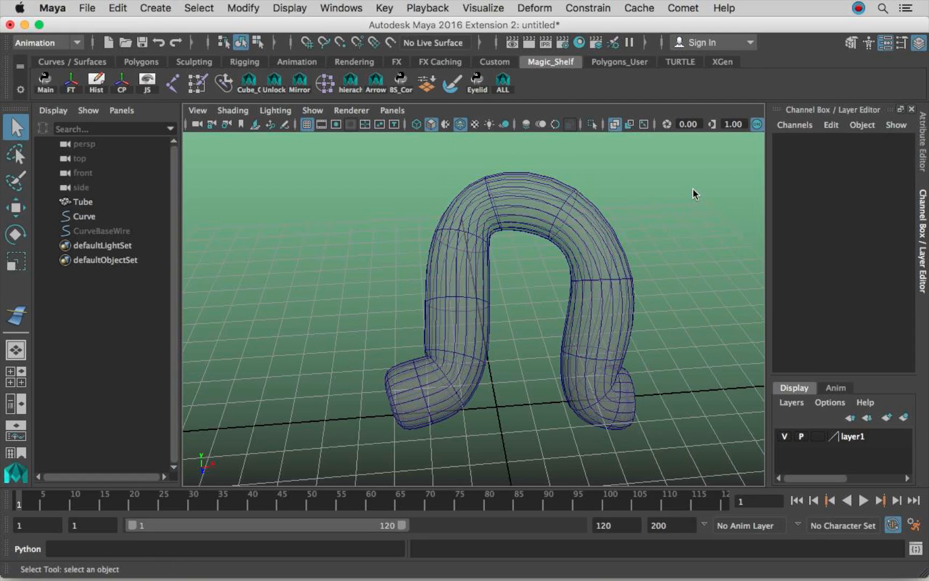
alt+drag(665, 218, 423, 324)
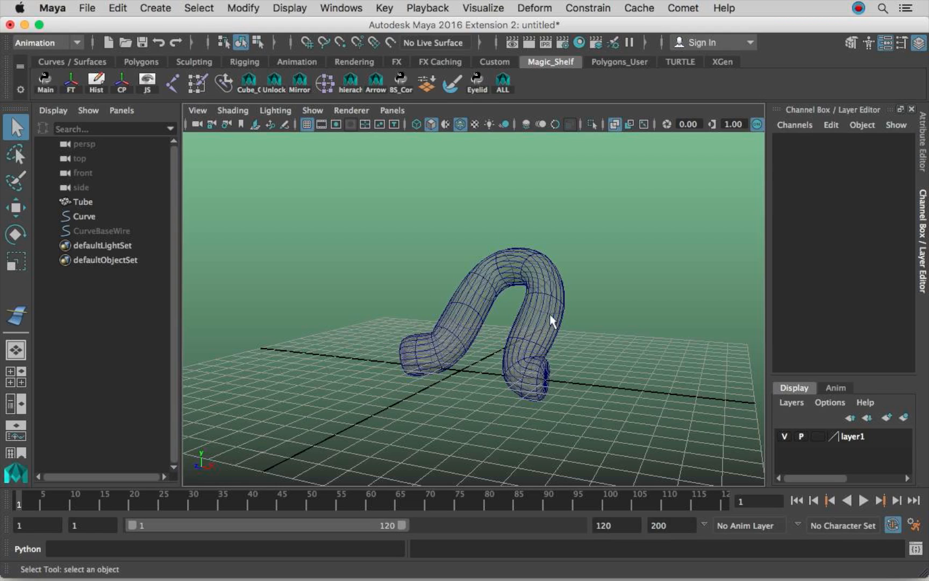
Delete Tube, Curve and CurveBaseWire from the scene, and delete the display layer layer1.
click(83, 201)
shift+click(123, 231)
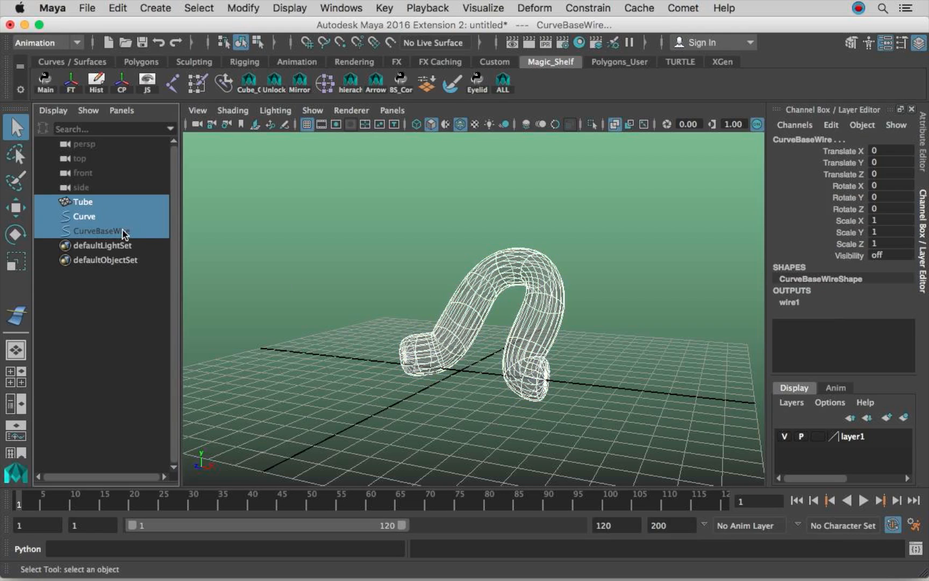
key(Delete)
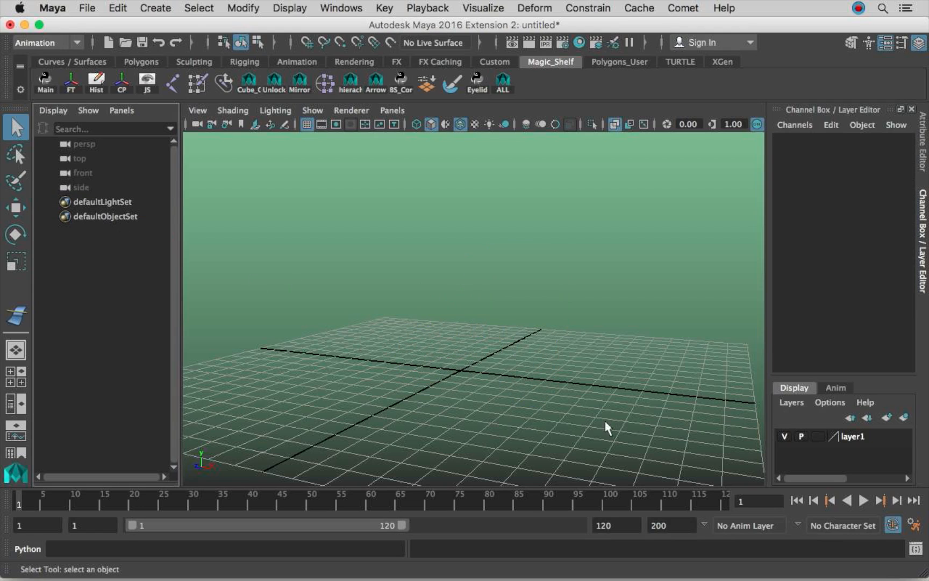
right_click(871, 438)
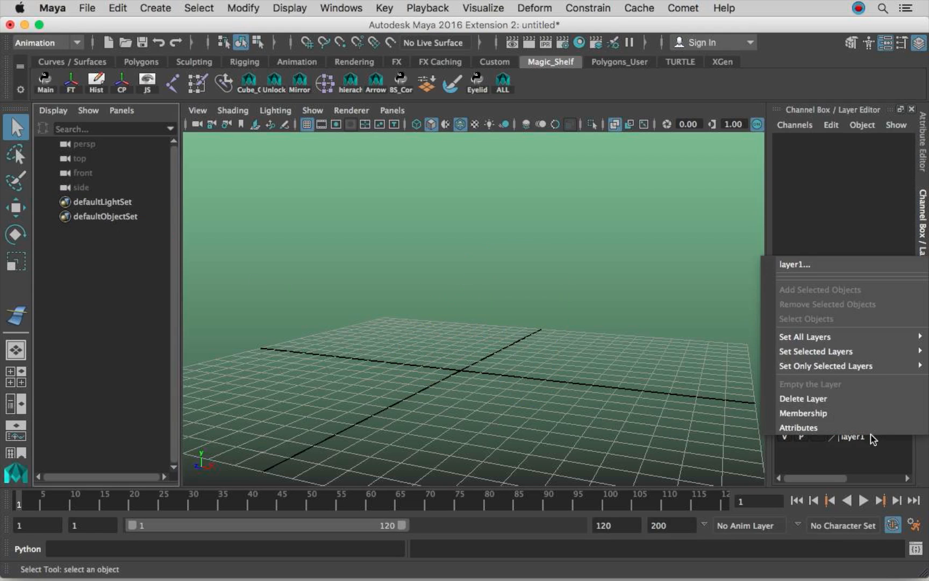
click(849, 401)
Create a polygon helix primitive at the origin of the emptied scene.
alt+middle_drag(626, 348, 567, 293)
alt+drag(567, 293, 530, 317)
alt+right_drag(530, 317, 546, 310)
alt+middle_drag(546, 309, 528, 301)
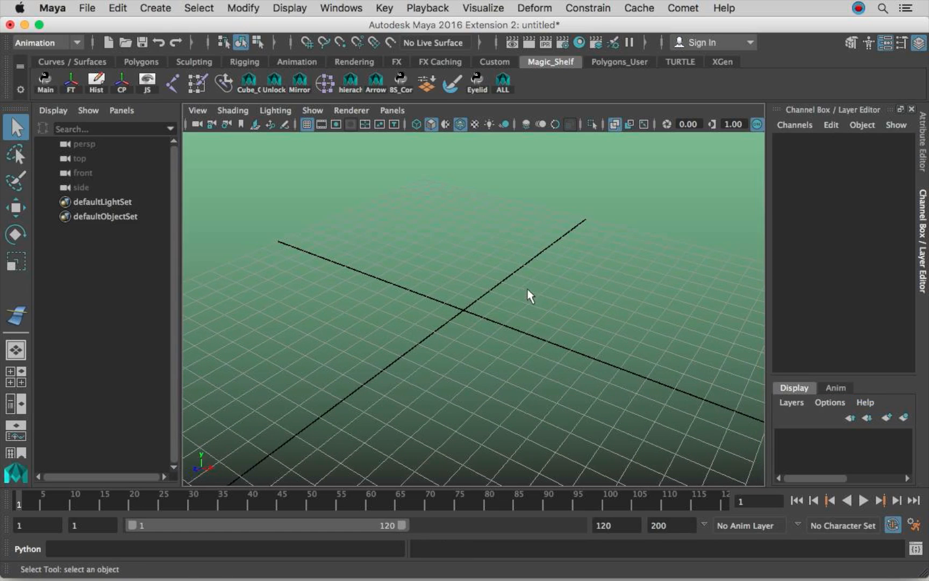
mouse_move(514, 280)
alt+mouse_down()
mouse_move(491, 269)
mouse_move(521, 276)
mouse_move(498, 272)
alt+mouse_up()
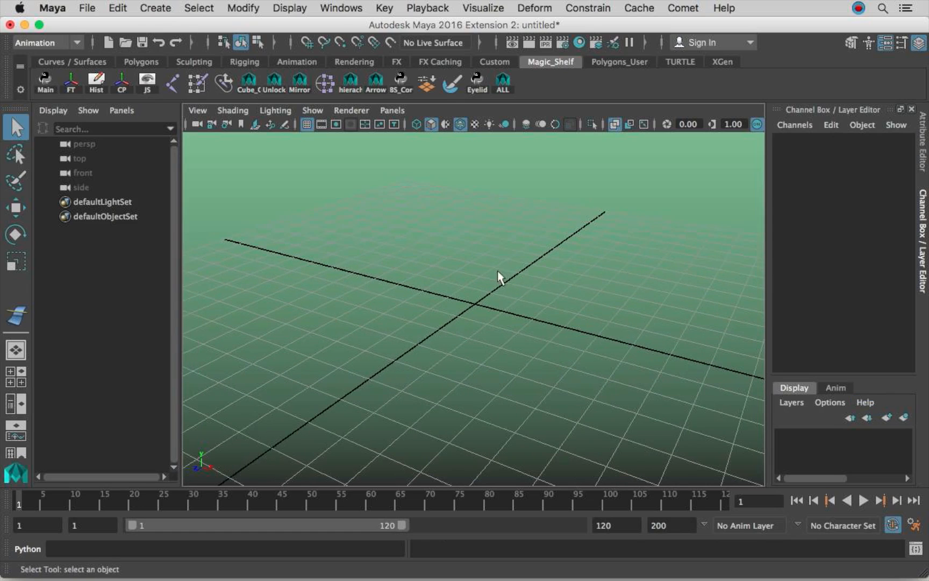
click(158, 7)
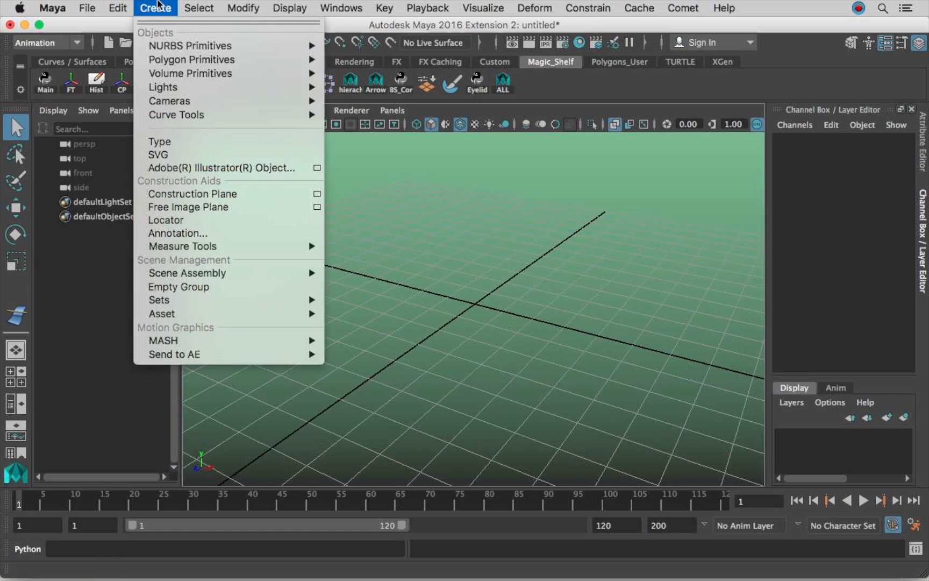
mouse_move(226, 60)
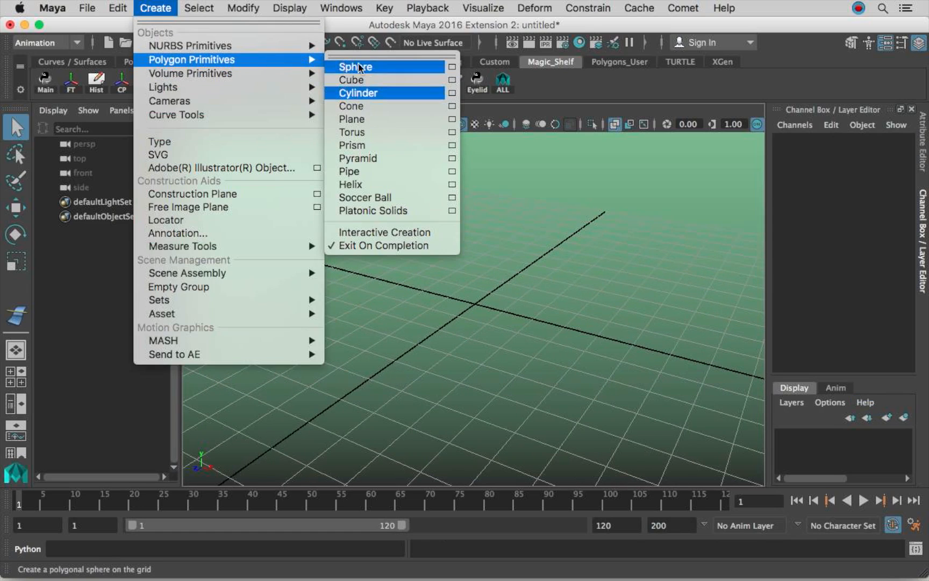
click(388, 185)
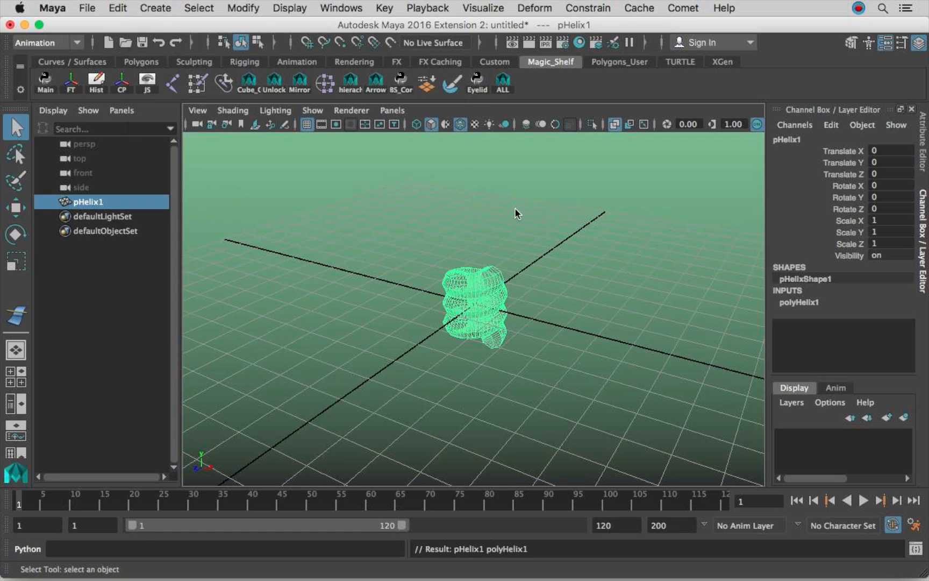
Turn off X-ray display and show the helix in smooth mesh preview, comparing it with the unsmoothed display.
click(615, 124)
scroll(594, 260, up, 5)
key(3)
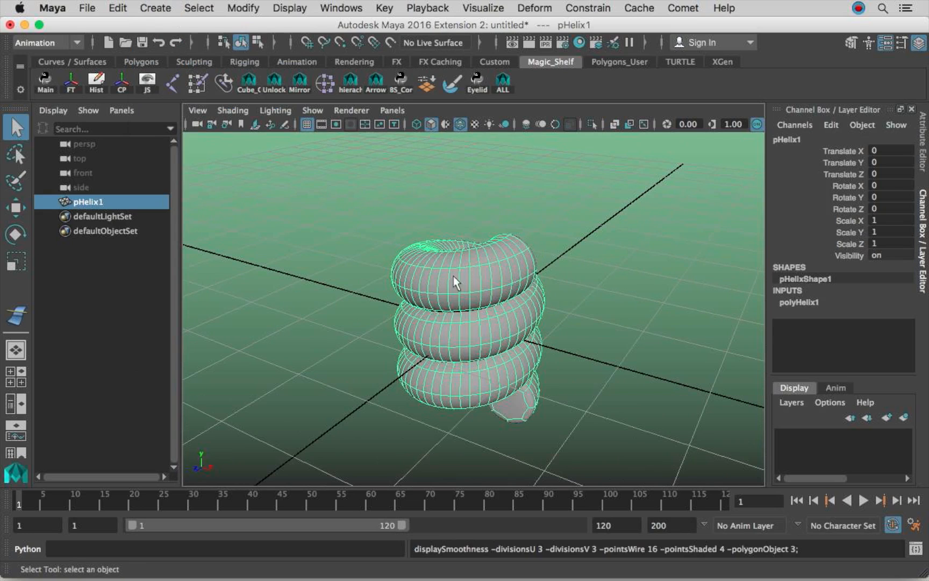
key(1)
key(3)
key(1)
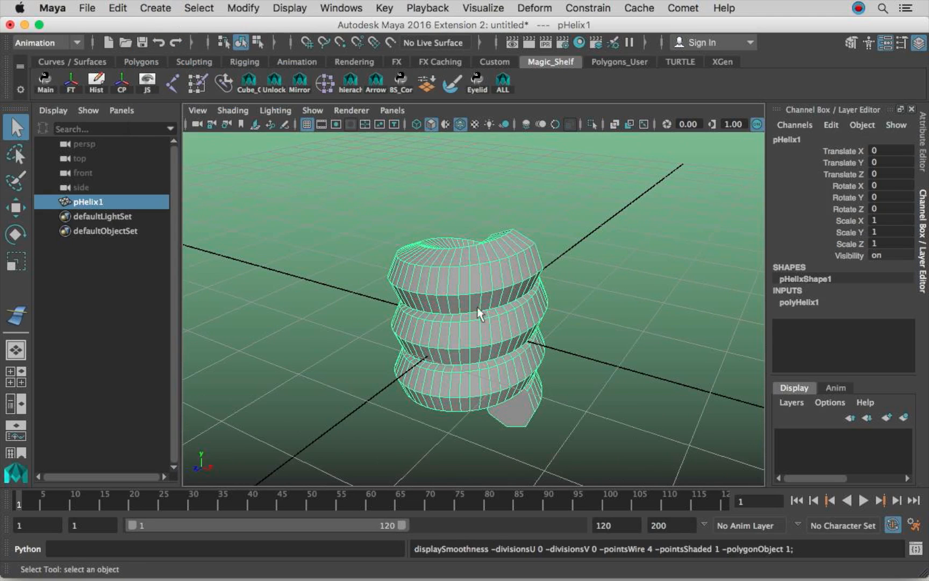
key(3)
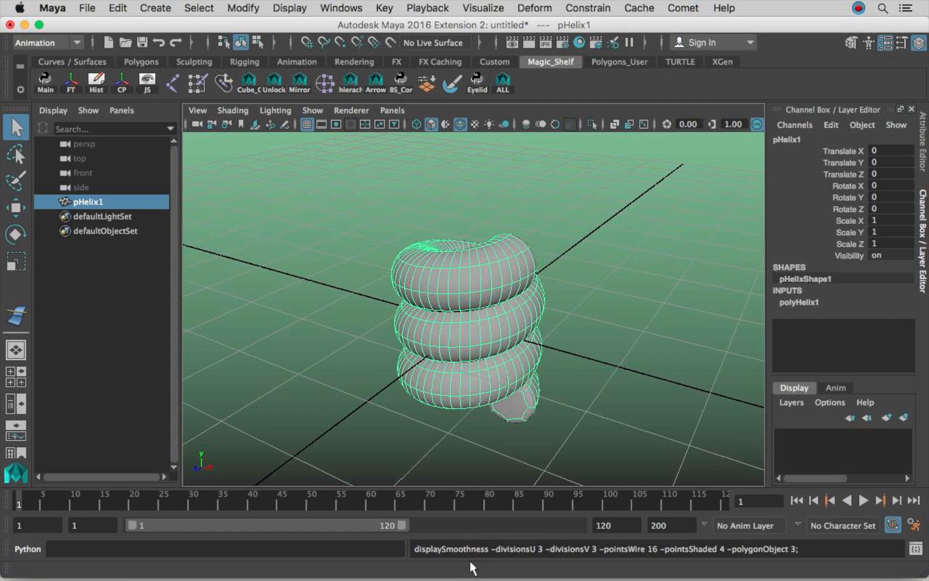
In the helix's polyHelix1 inputs, set Height to 6 and raise Coils to about 4.9.
alt+right_drag(535, 318, 444, 317)
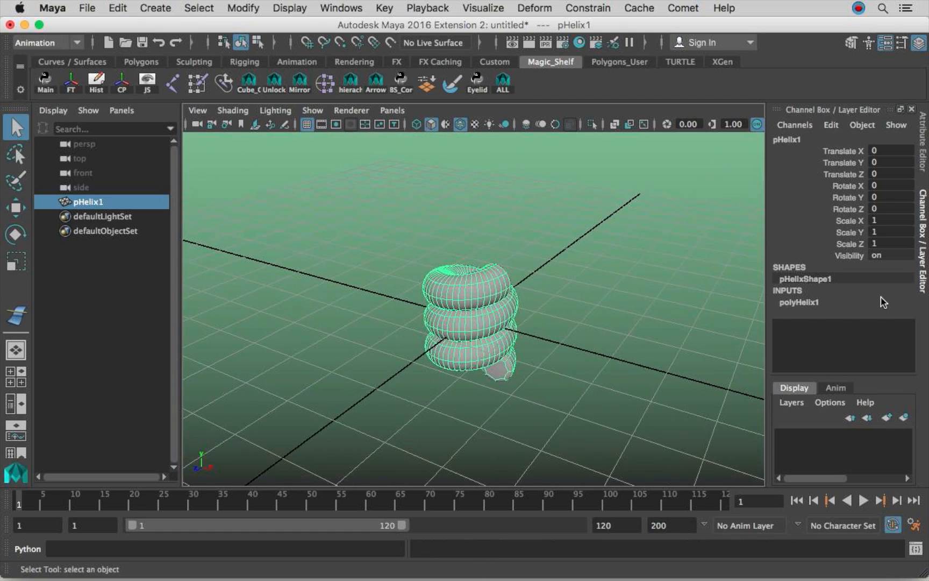
click(798, 303)
scroll(821, 324, down, 1)
alt+drag(606, 297, 545, 293)
click(841, 297)
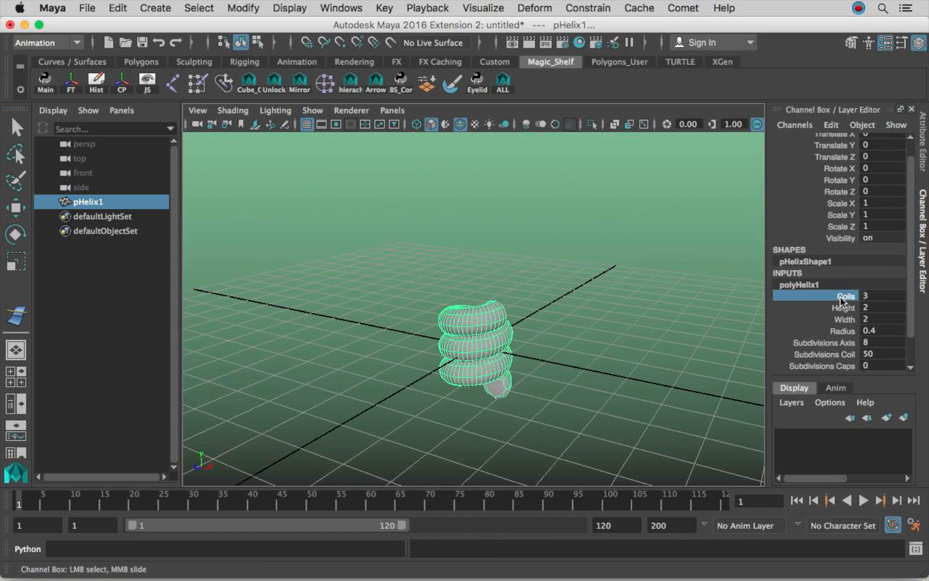
click(841, 308)
mouse_move(527, 292)
middle_down()
mouse_move(567, 291)
mouse_move(531, 295)
middle_up()
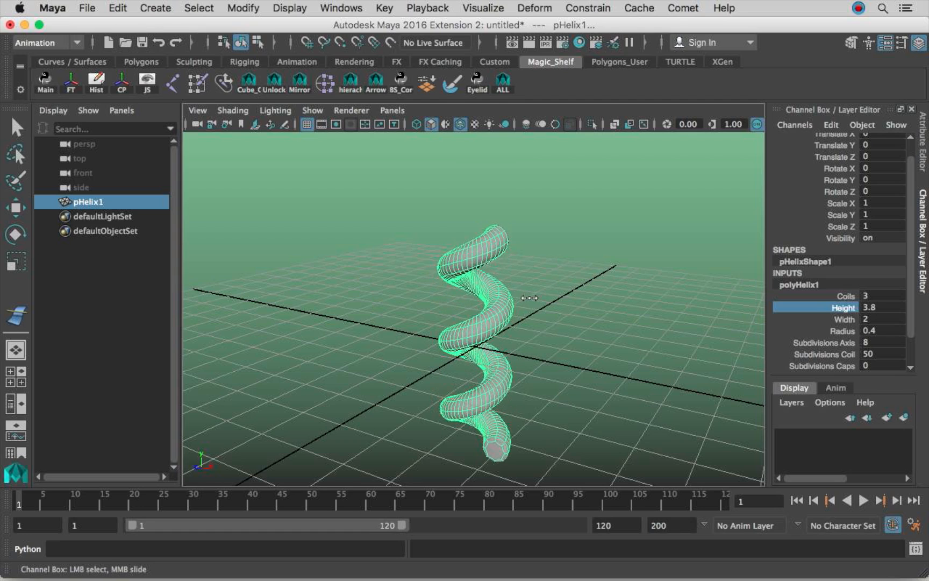
click(789, 296)
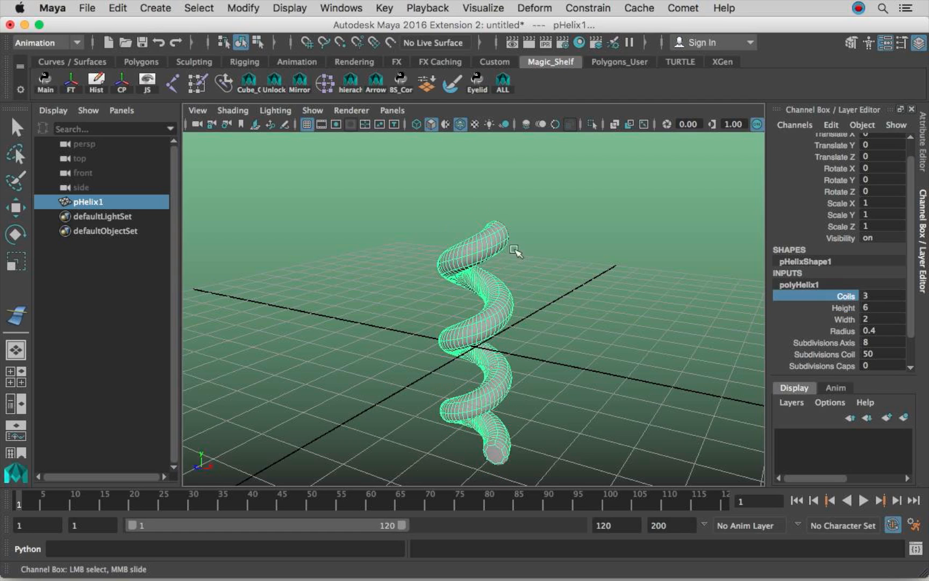
middle_drag(596, 304, 637, 316)
Increase the helix's Width to 2.9 and reduce its Radius to 0.2.
click(834, 319)
mouse_move(562, 313)
middle_down()
mouse_move(582, 316)
mouse_move(569, 316)
middle_up()
click(844, 331)
middle_drag(450, 333, 448, 327)
mouse_move(649, 309)
alt+mouse_down()
mouse_move(593, 296)
mouse_move(634, 305)
alt+mouse_up()
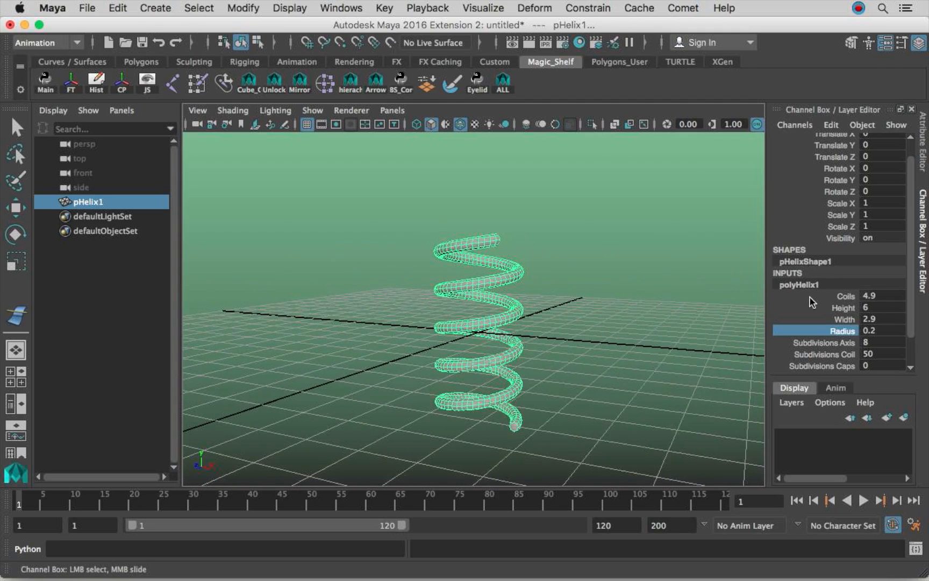
Set the helix's Coils to 6 and its Width to 3.
click(810, 296)
middle_drag(633, 294, 644, 293)
alt+drag(644, 293, 668, 300)
click(879, 296)
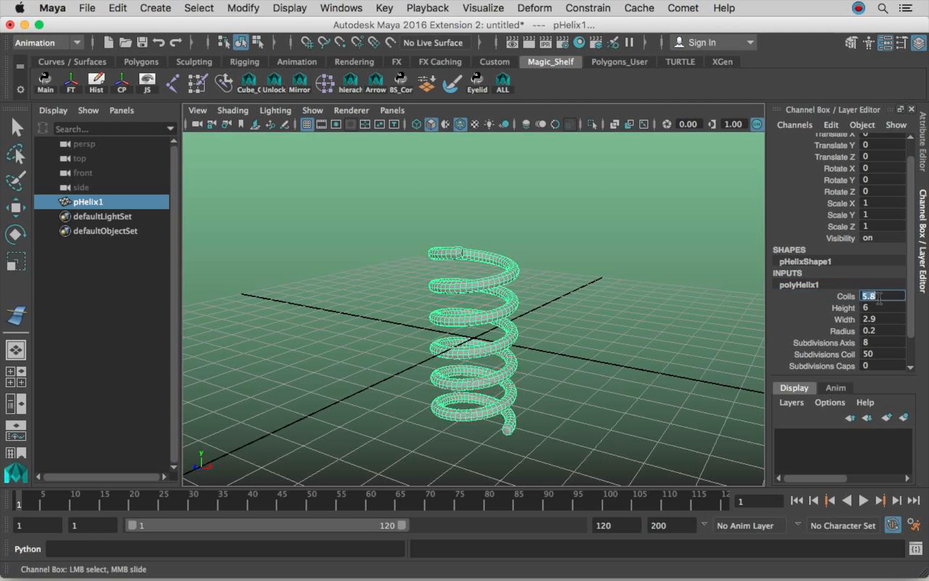
text(6)
key(Return)
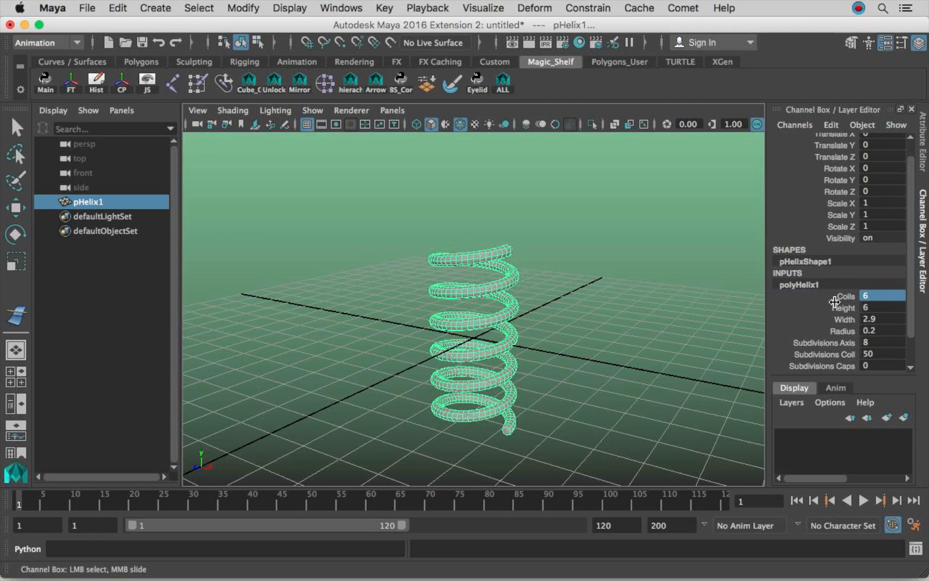
click(884, 319)
text(3)
key(Return)
scroll(664, 308, up, 2)
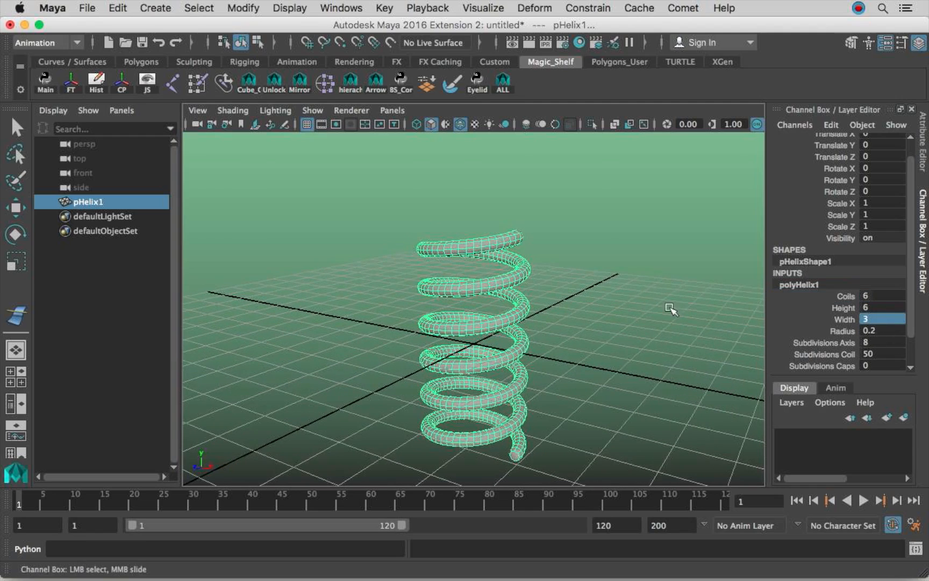
Rename the helix object pHelix1 as Spring.
alt+drag(571, 322, 559, 269)
double_click(108, 202)
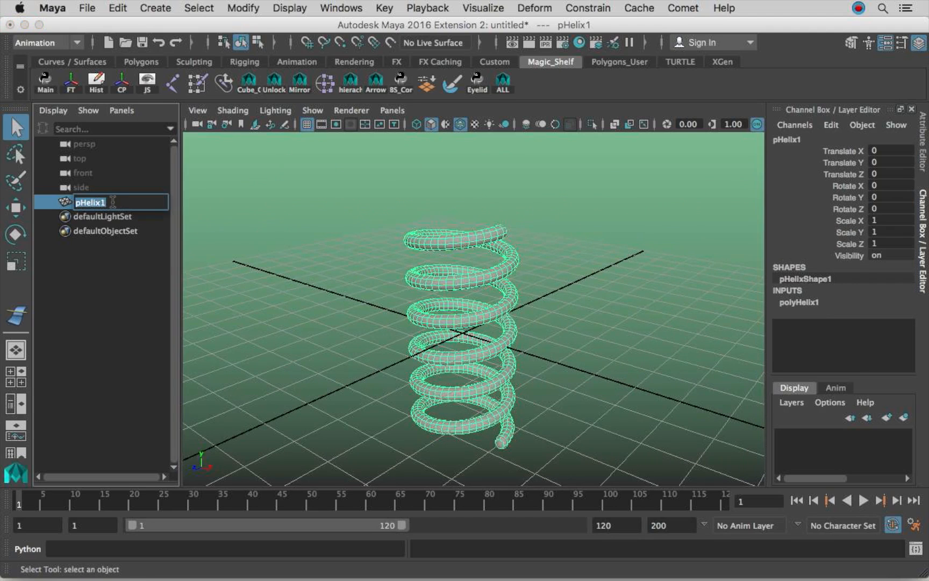
text(Spr)
key(Return)
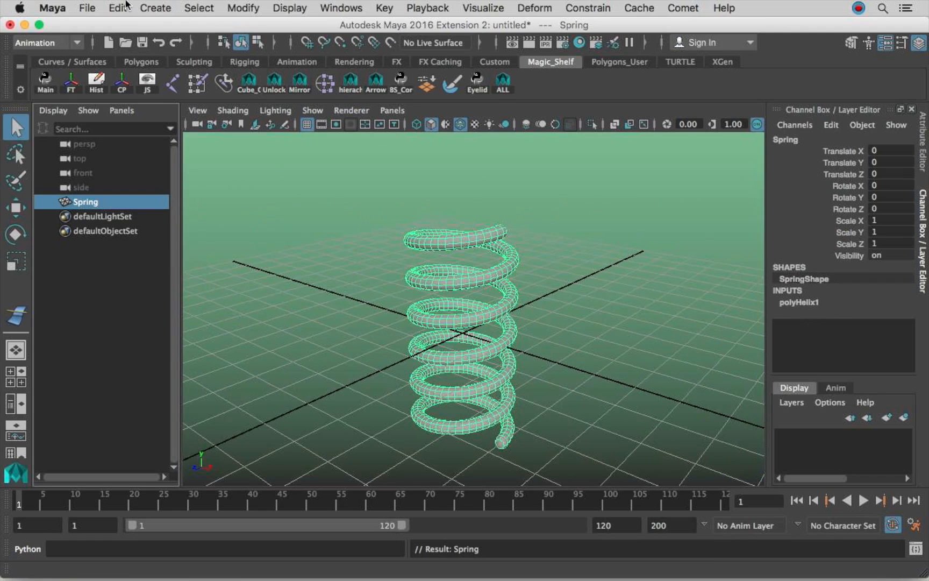
Delete the construction history of Spring.
click(118, 8)
mouse_move(277, 186)
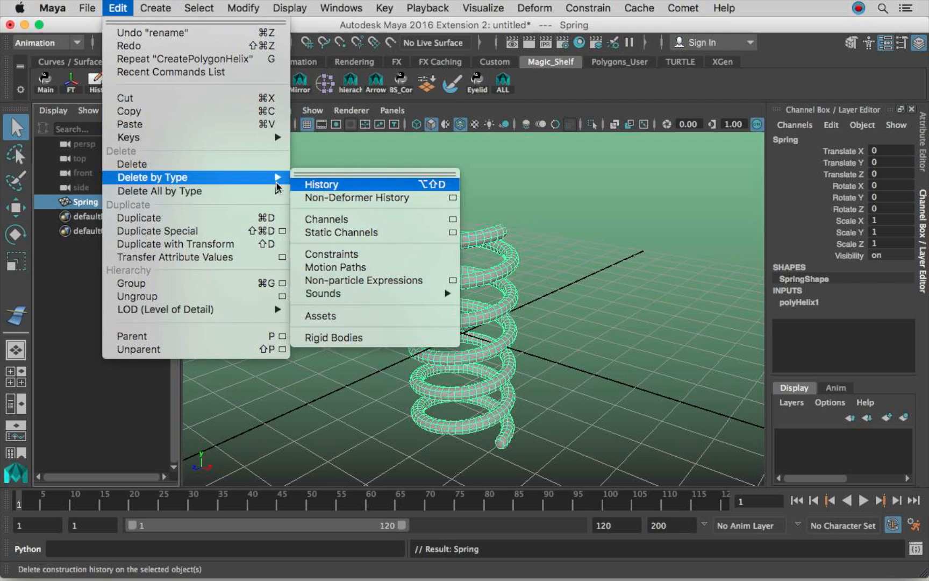
click(340, 189)
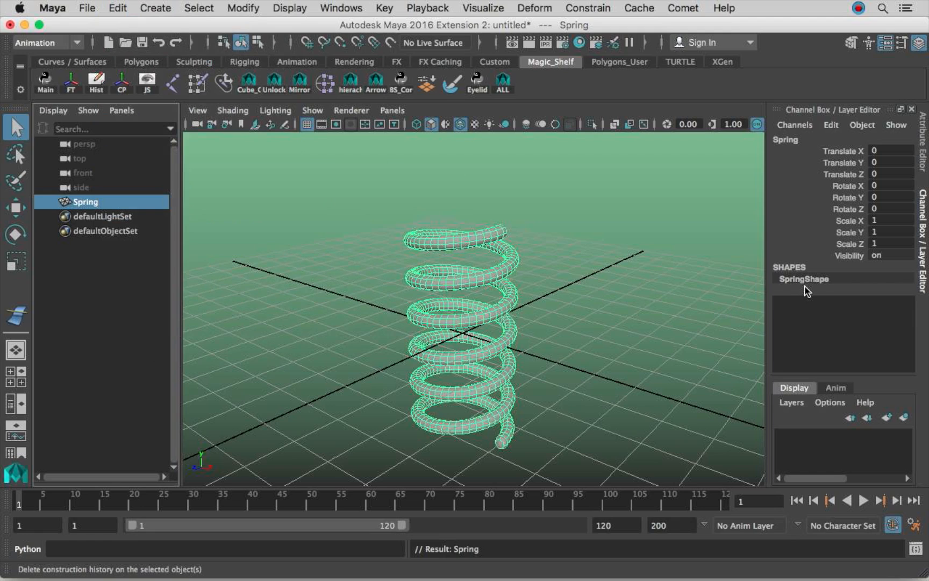
Set Spring's Scale X, Y and Z to 0, and restore all three scale values to 1.
click(438, 274)
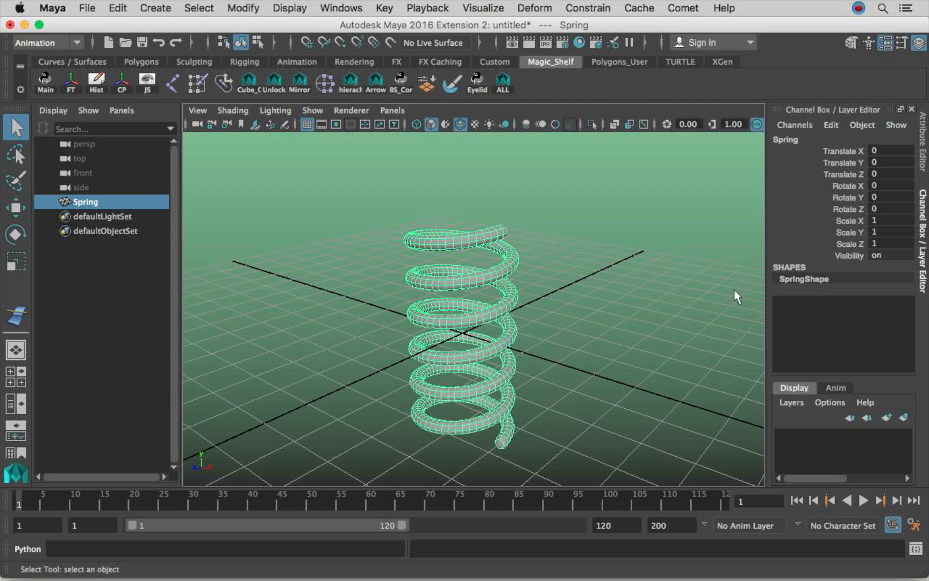
alt+right_drag(450, 287, 535, 255)
alt+middle_drag(550, 254, 539, 257)
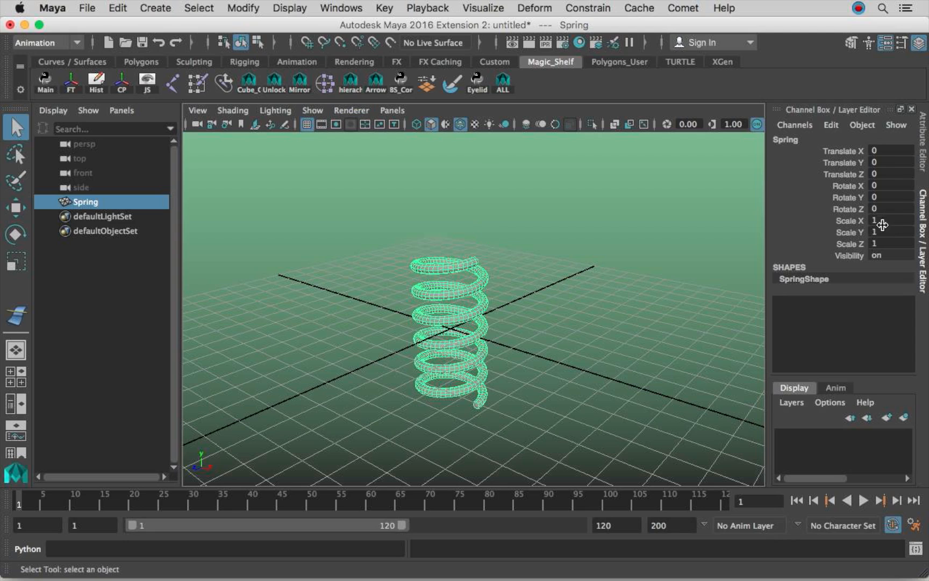
drag(880, 220, 887, 244)
text(0)
key(Return)
alt+drag(468, 318, 529, 317)
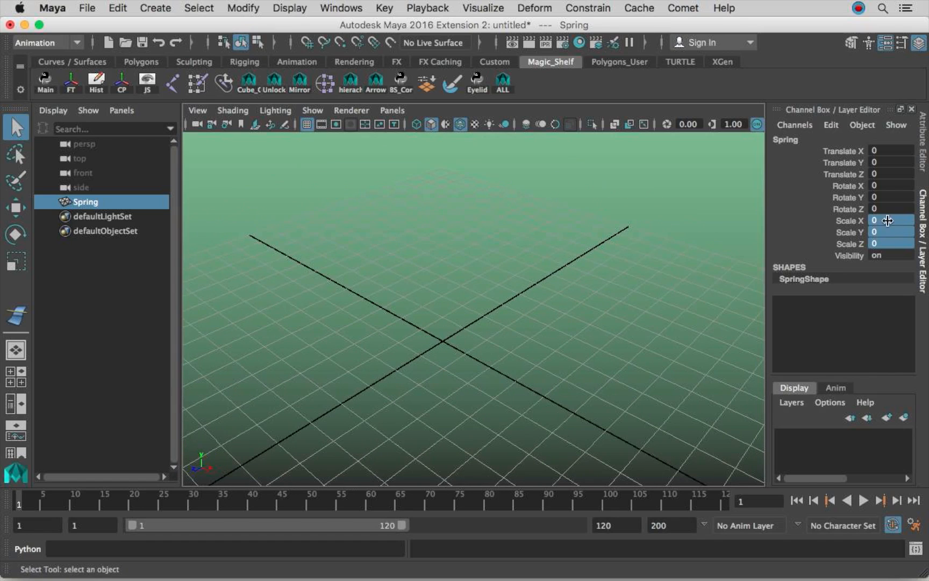
click(885, 243)
text(1)
key(Return)
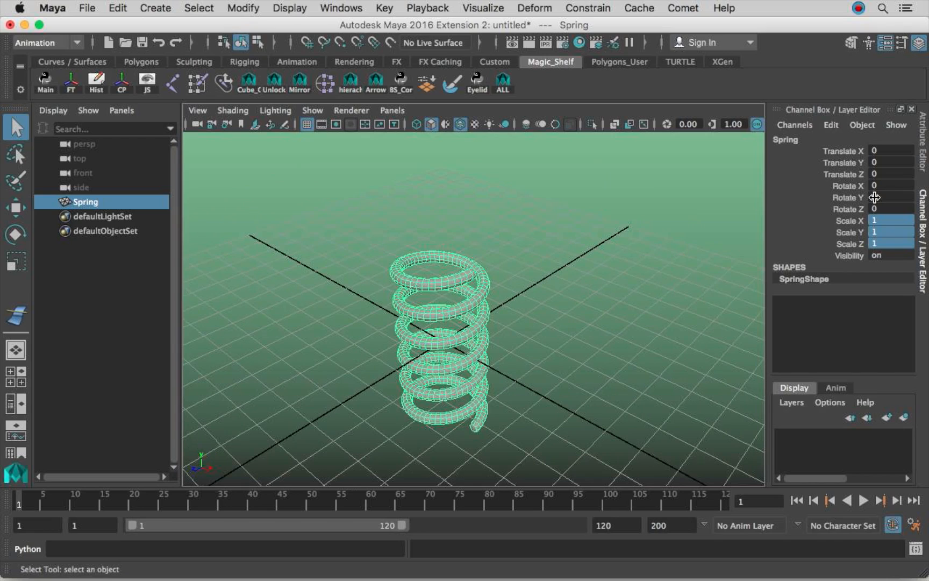
Examine the coil surface near the upper end of Spring from several angles and select Spring.
click(554, 275)
alt+drag(553, 275, 529, 272)
alt+right_drag(529, 273, 561, 274)
alt+drag(562, 273, 542, 266)
alt+middle_drag(542, 265, 523, 294)
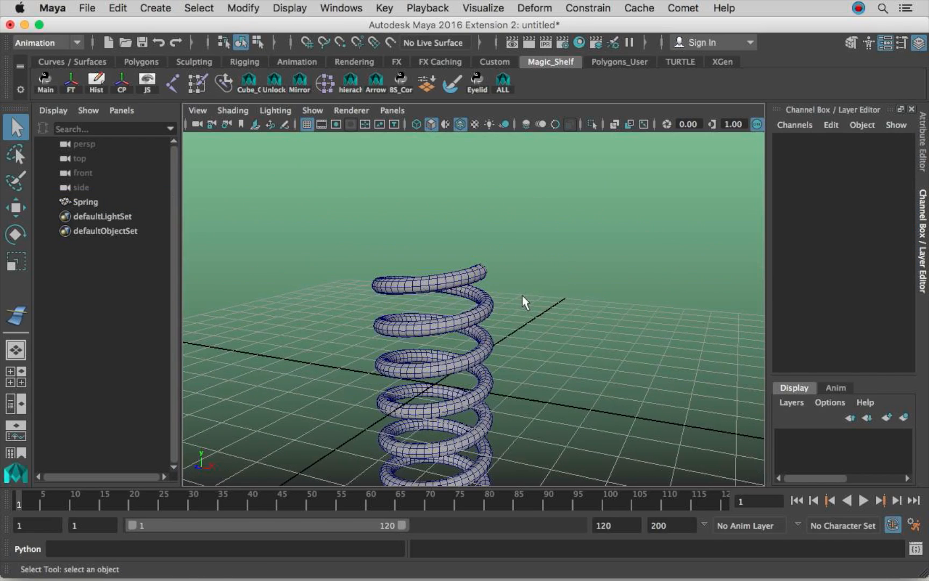
mouse_move(516, 299)
alt+mouse_down()
mouse_move(566, 246)
mouse_move(535, 265)
mouse_move(505, 261)
mouse_move(532, 275)
mouse_move(637, 271)
mouse_move(522, 283)
alt+mouse_up()
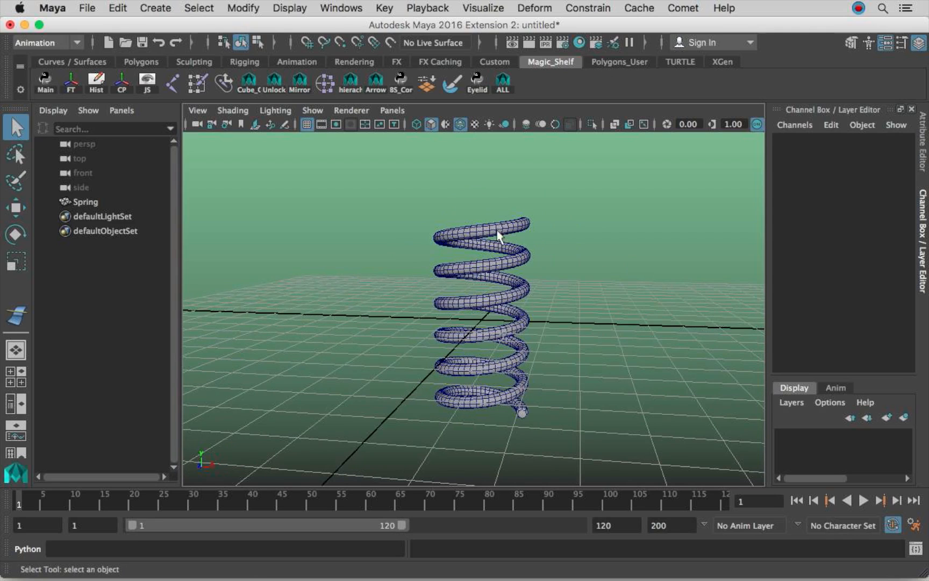
alt+right_drag(498, 291, 597, 258)
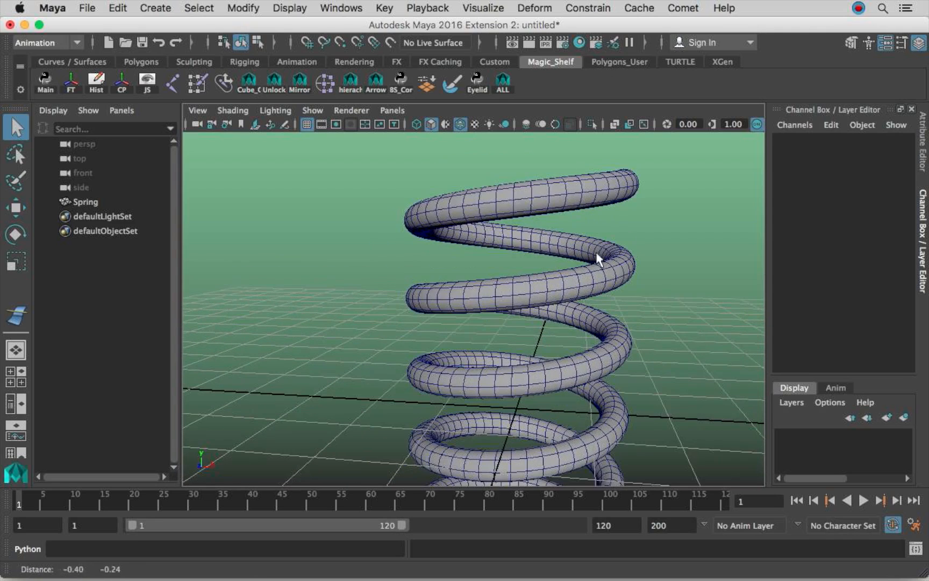
click(527, 196)
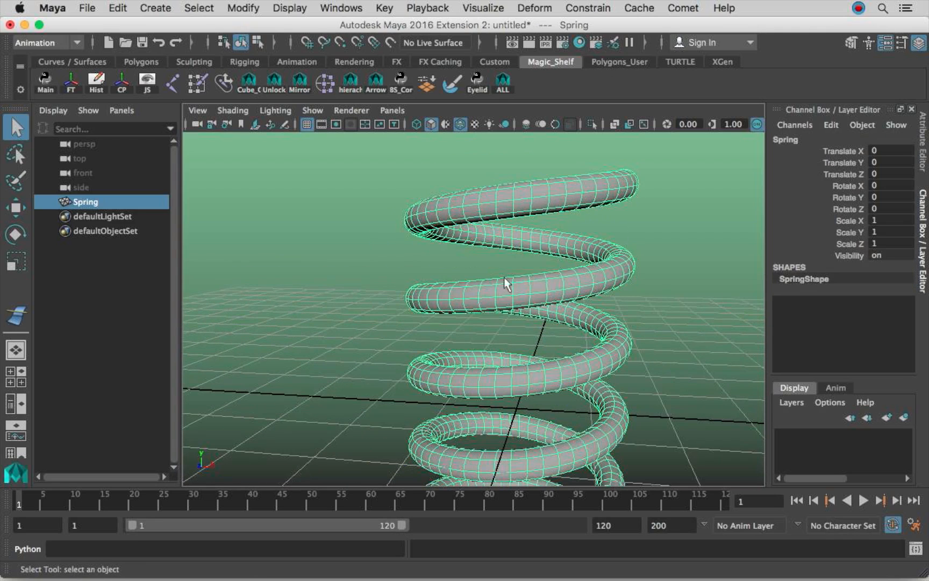
Select one continuous edge loop running along the full length of Spring's coil.
alt+middle_drag(520, 334, 526, 221)
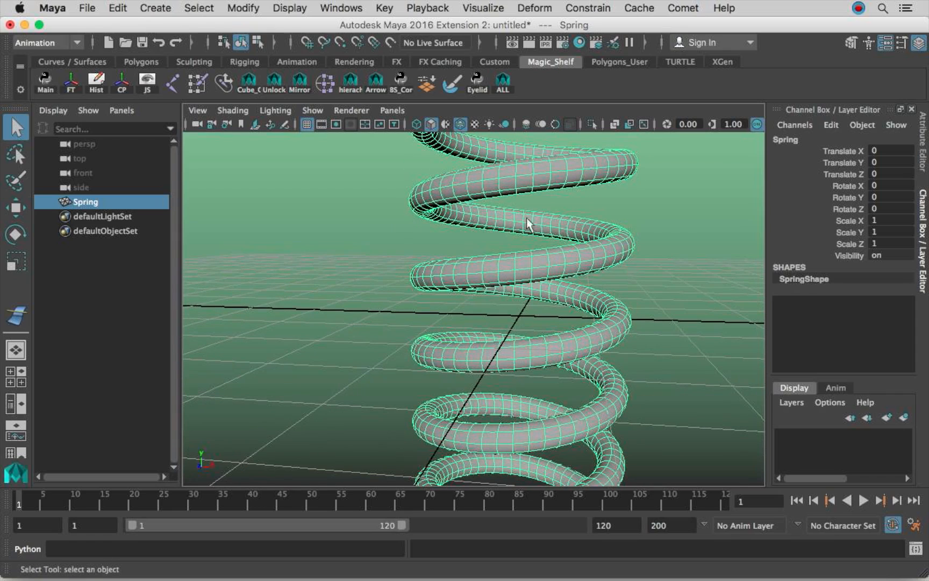
alt+right_drag(544, 273, 504, 305)
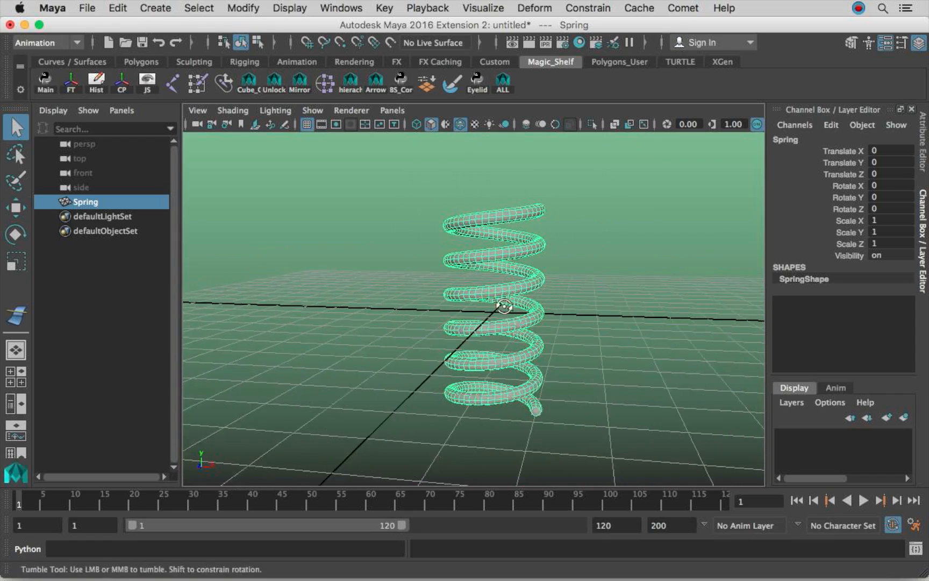
alt+drag(504, 305, 486, 297)
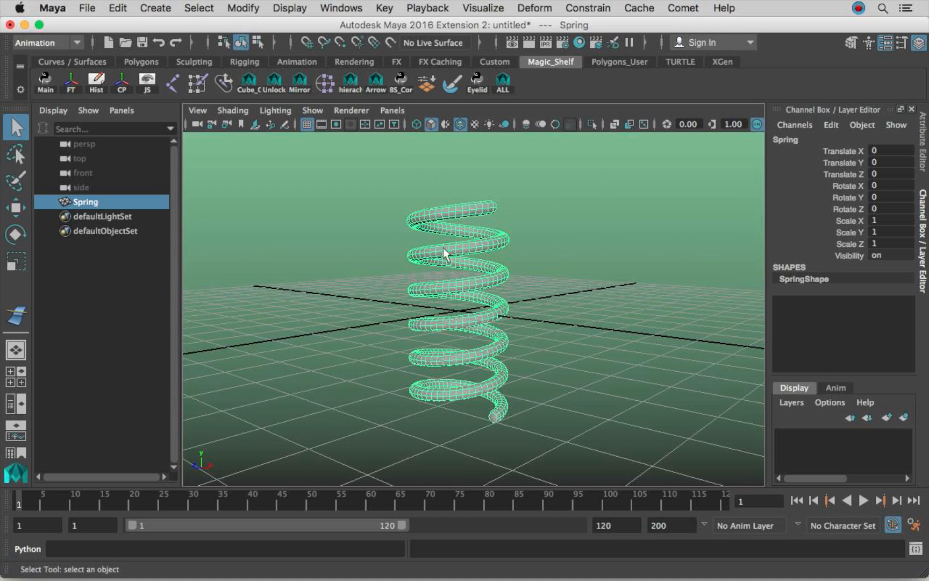
alt+drag(521, 338, 511, 318)
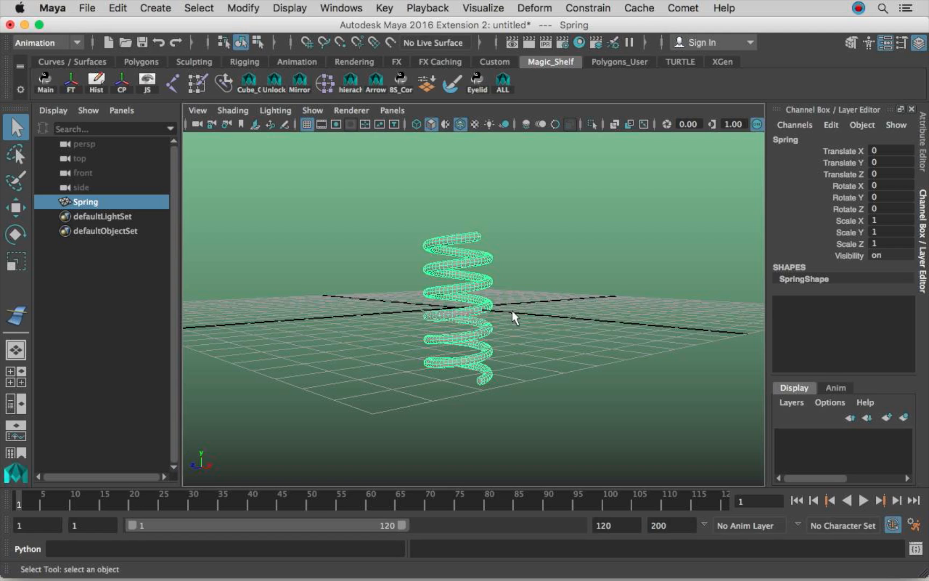
alt+right_drag(525, 297, 450, 242)
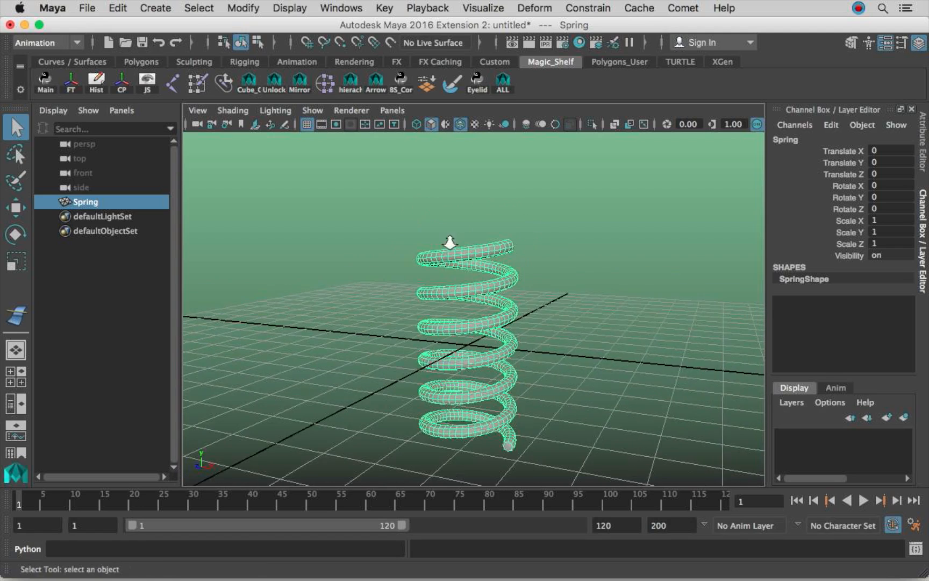
alt+drag(450, 242, 539, 230)
right_click(497, 204)
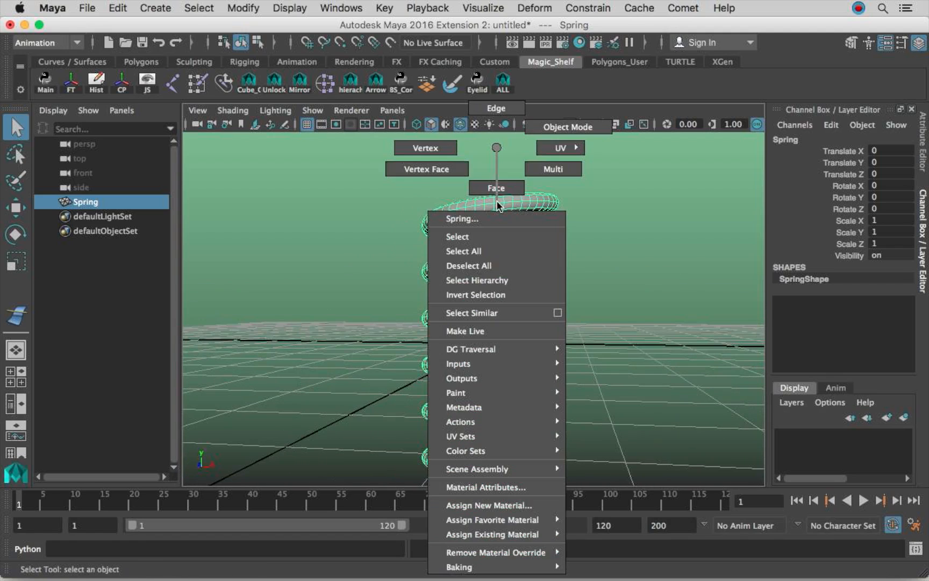
click(495, 105)
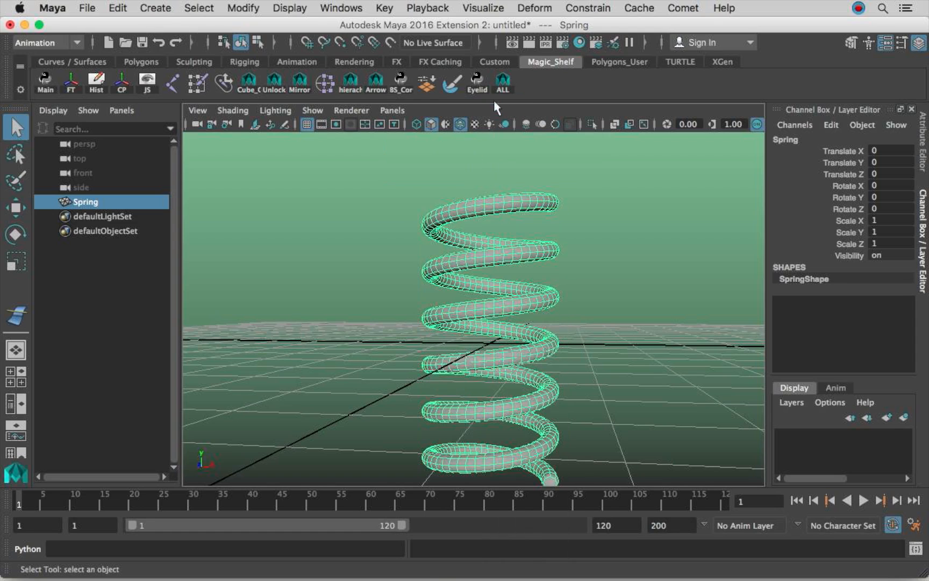
double_click(489, 203)
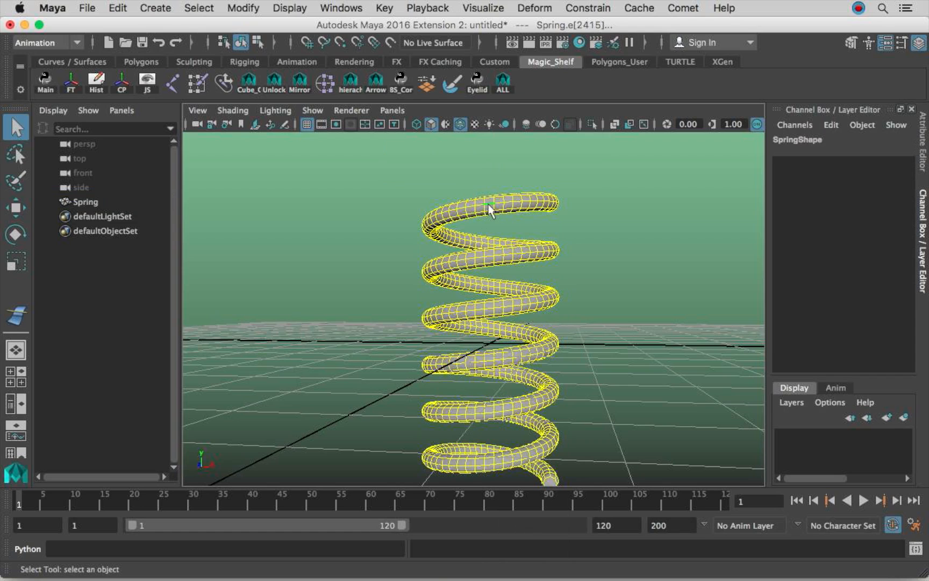
click(515, 236)
alt+drag(506, 218, 507, 193)
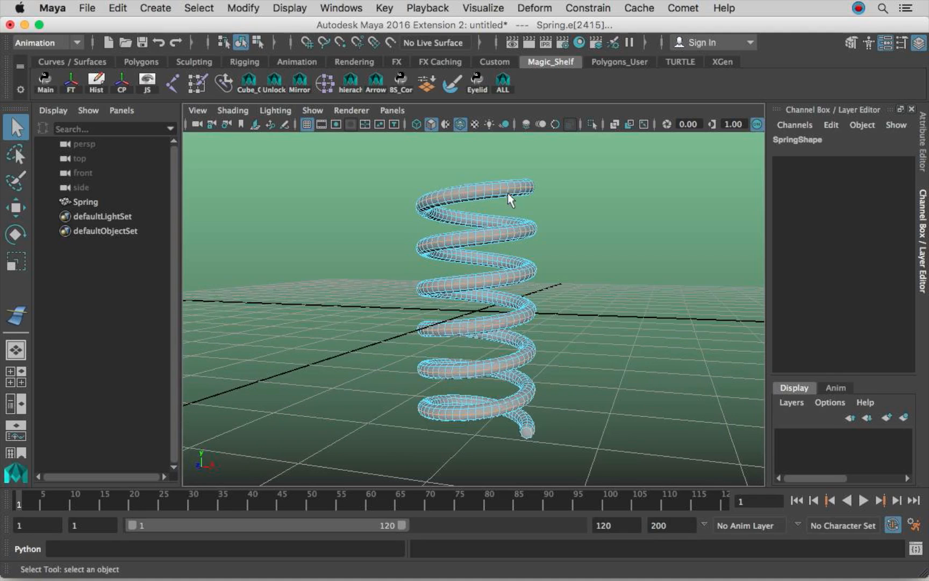
Convert the selected polygon edges to a curve with reset options: Best guess form and 3 Cubic degree.
click(240, 8)
mouse_move(337, 362)
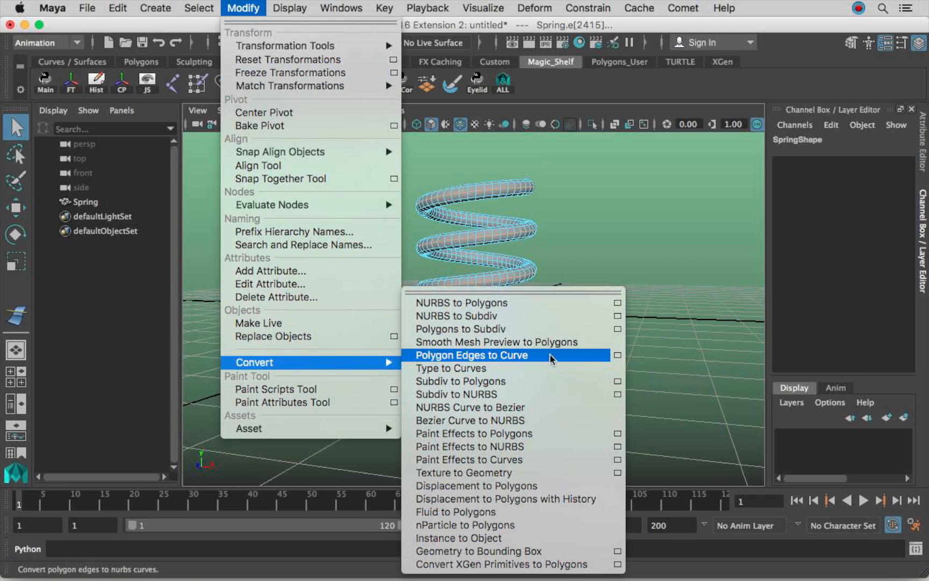
click(618, 355)
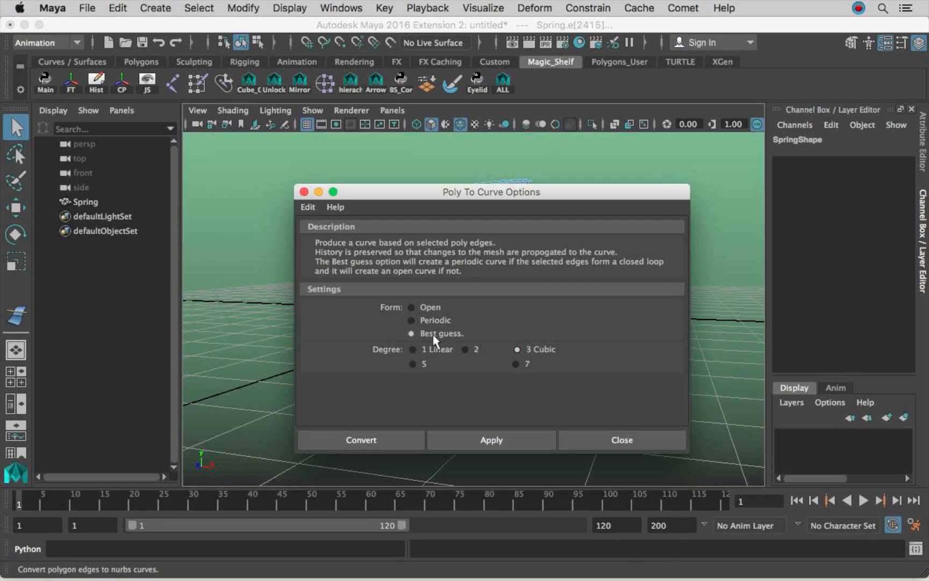
click(307, 207)
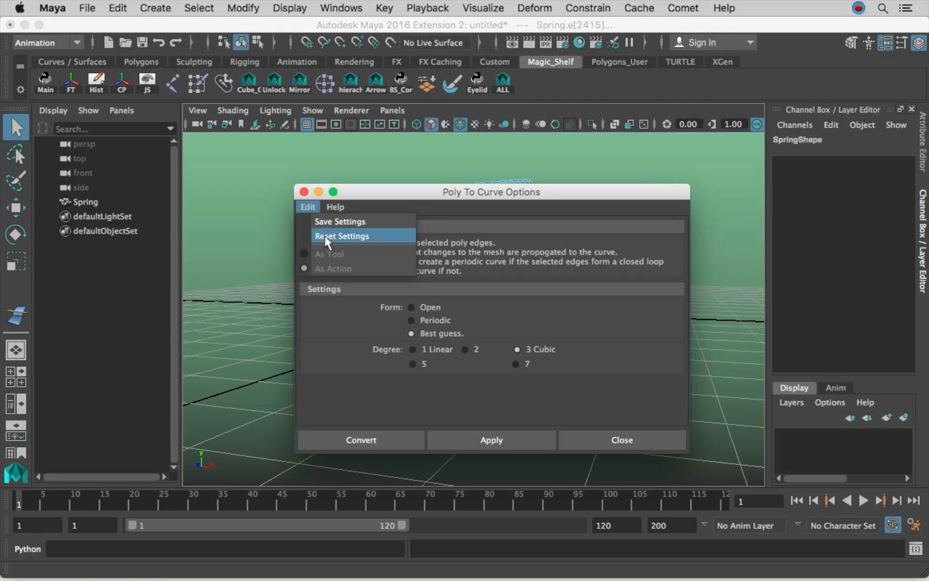
click(328, 237)
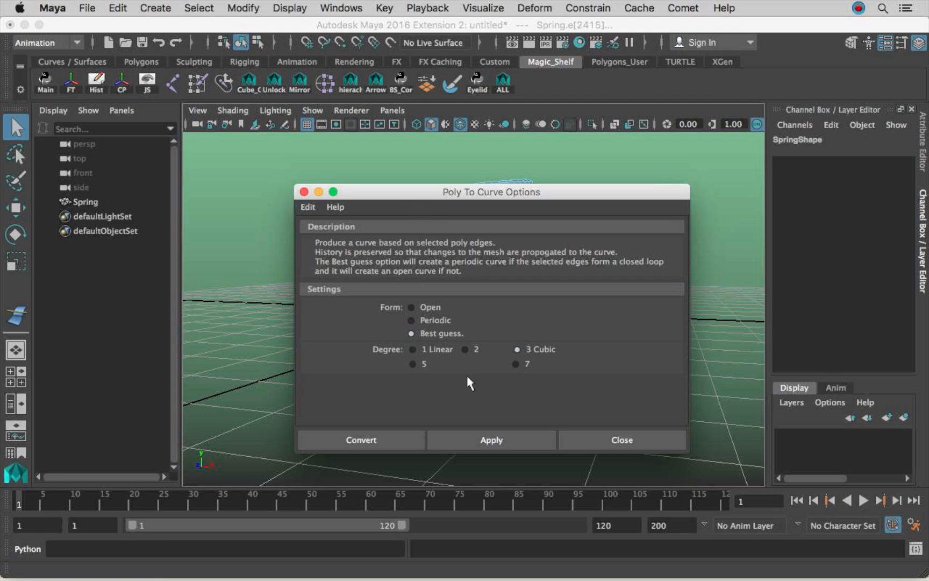
click(395, 439)
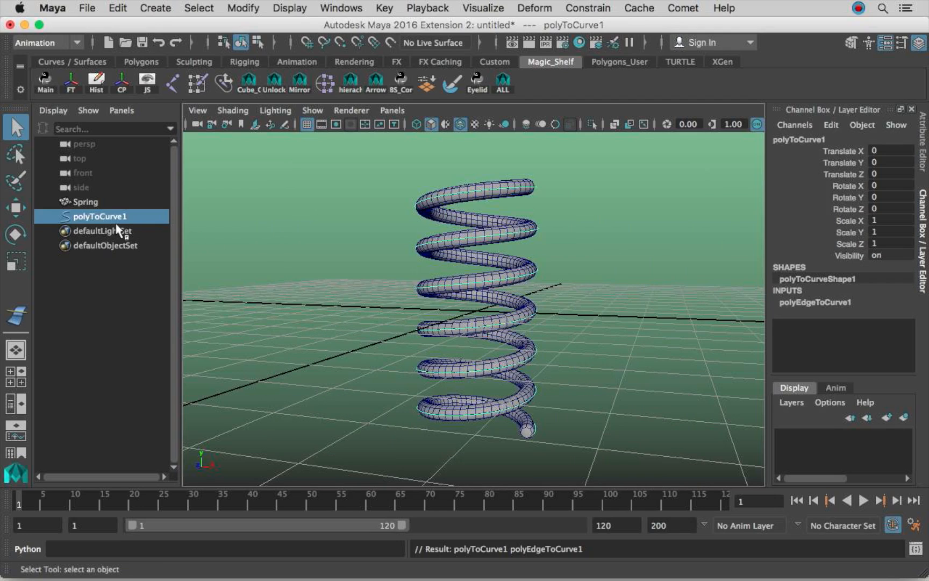
Rename the extracted curve as Spring_Curve.
double_click(131, 216)
text(Spring_Curve)
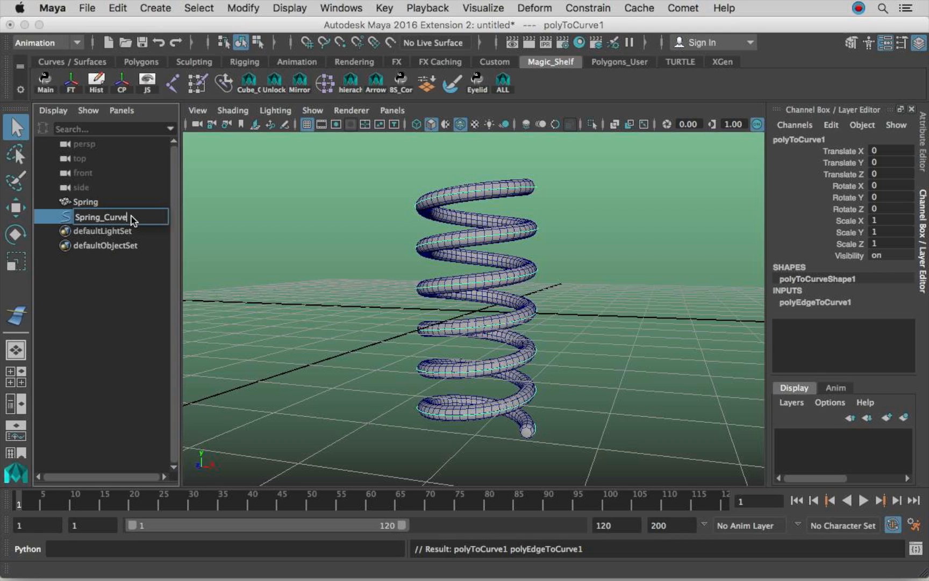
key(Return)
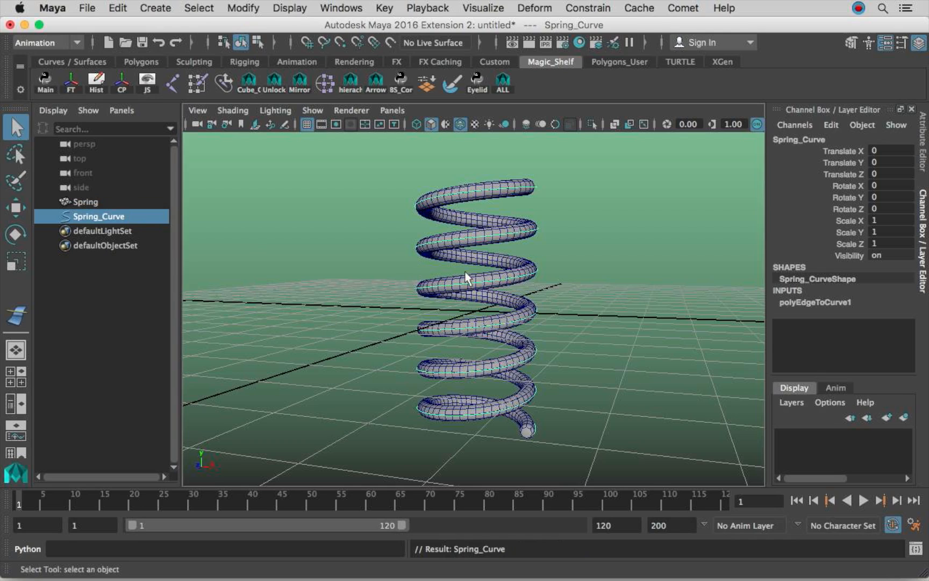
Examine how Spring_Curve follows the coil up to its upper end, and clear the selection.
alt+drag(675, 329, 607, 307)
alt+right_drag(608, 307, 535, 305)
click(559, 297)
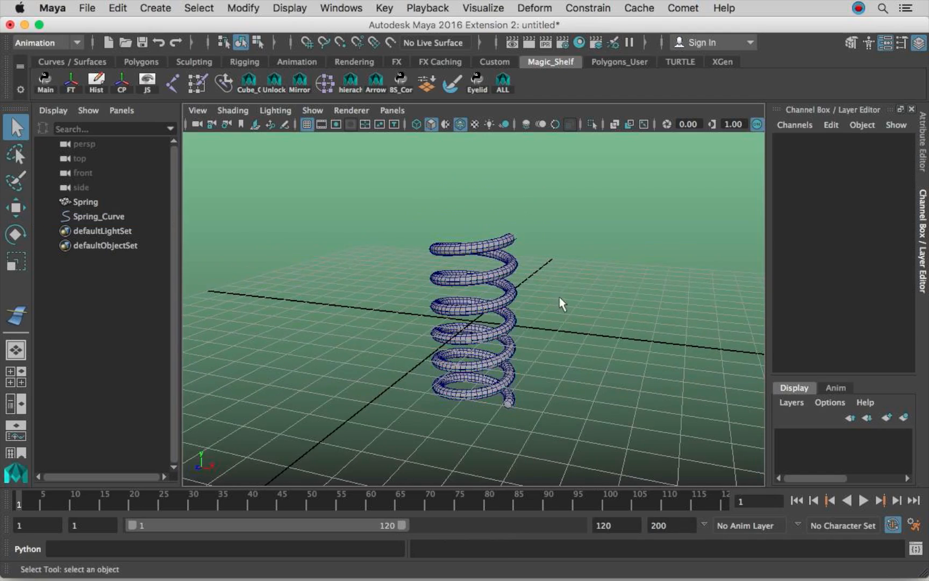
alt+drag(559, 297, 508, 297)
click(102, 216)
key(f)
alt+drag(516, 249, 448, 276)
alt+middle_drag(467, 253, 518, 296)
alt+right_drag(467, 252, 670, 252)
alt+middle_drag(661, 237, 607, 344)
alt+drag(607, 344, 516, 325)
alt+right_drag(430, 317, 484, 312)
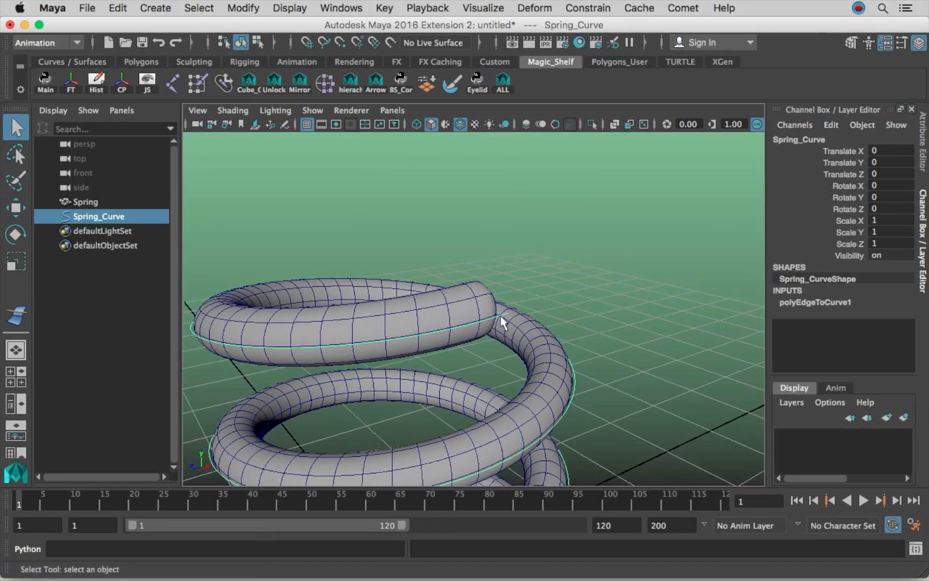
alt+drag(355, 339, 458, 323)
alt+right_drag(458, 323, 350, 340)
alt+middle_drag(478, 366, 481, 266)
alt+right_drag(519, 282, 469, 291)
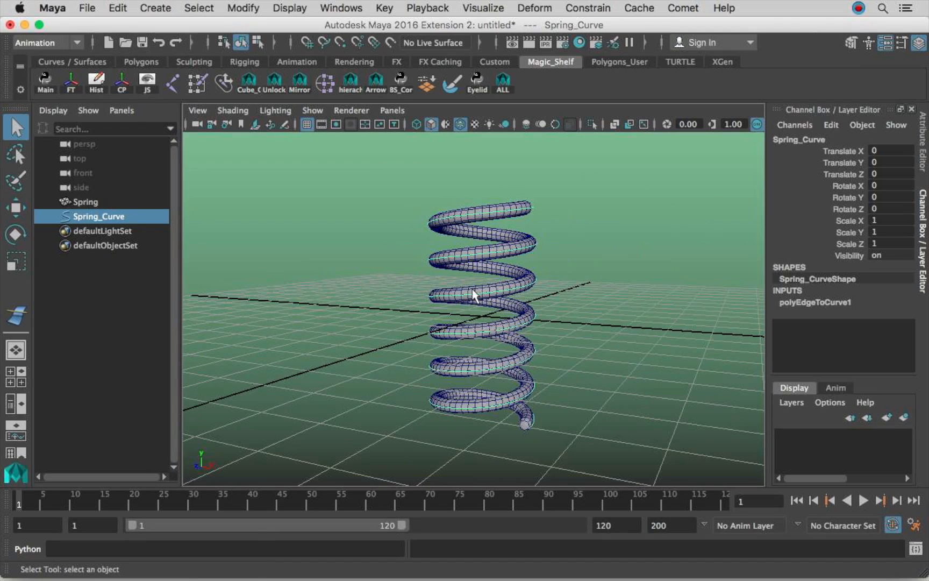
click(585, 263)
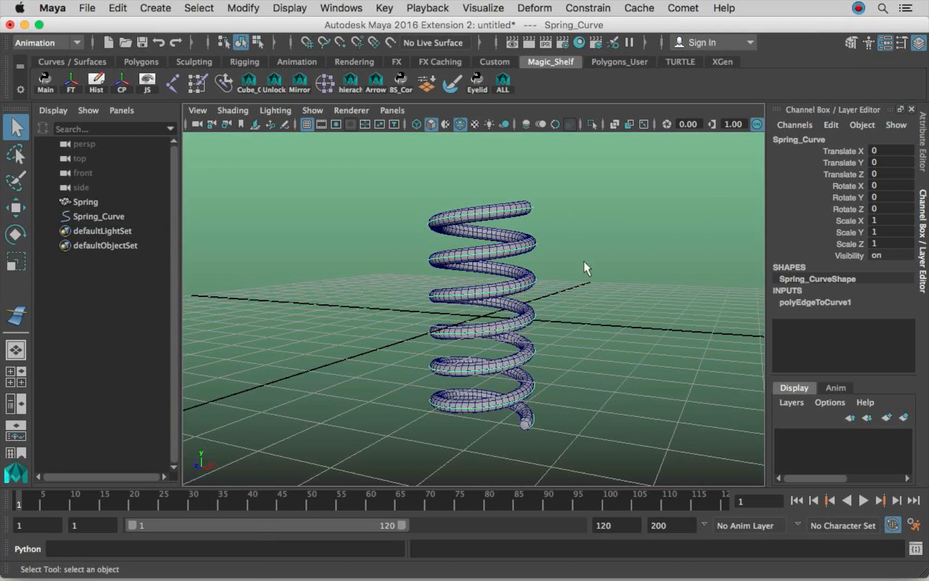
mouse_move(558, 293)
alt+mouse_down()
mouse_move(641, 295)
mouse_move(545, 310)
mouse_move(545, 299)
alt+mouse_up()
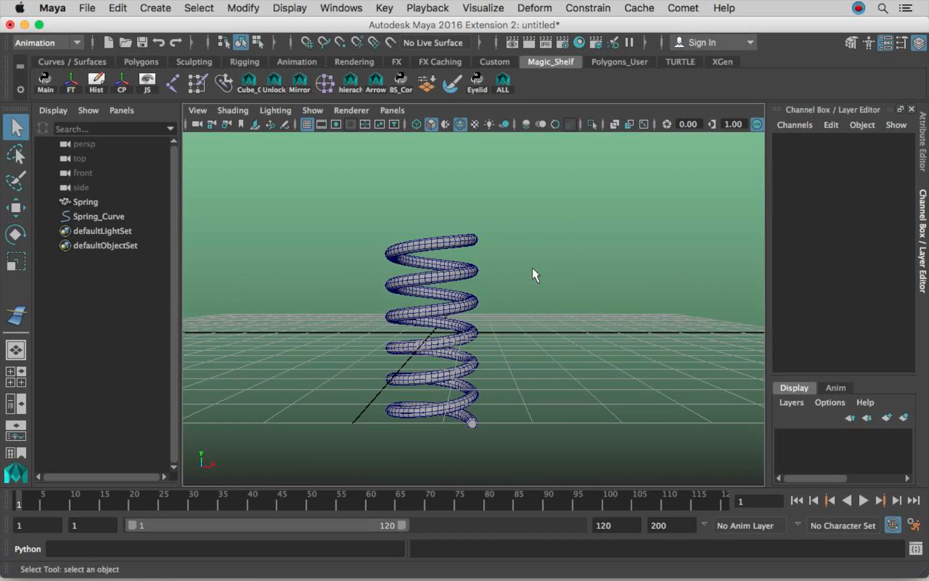
In the front view, draw a degree 2 vertical CV curve with three grid-snapped points beside the spring, matching its height.
key(space)
drag(533, 272, 529, 306)
alt+middle_drag(530, 306, 479, 289)
alt+right_drag(515, 285, 499, 283)
alt+middle_drag(513, 281, 513, 261)
alt+right_drag(513, 261, 488, 261)
alt+middle_drag(484, 260, 477, 252)
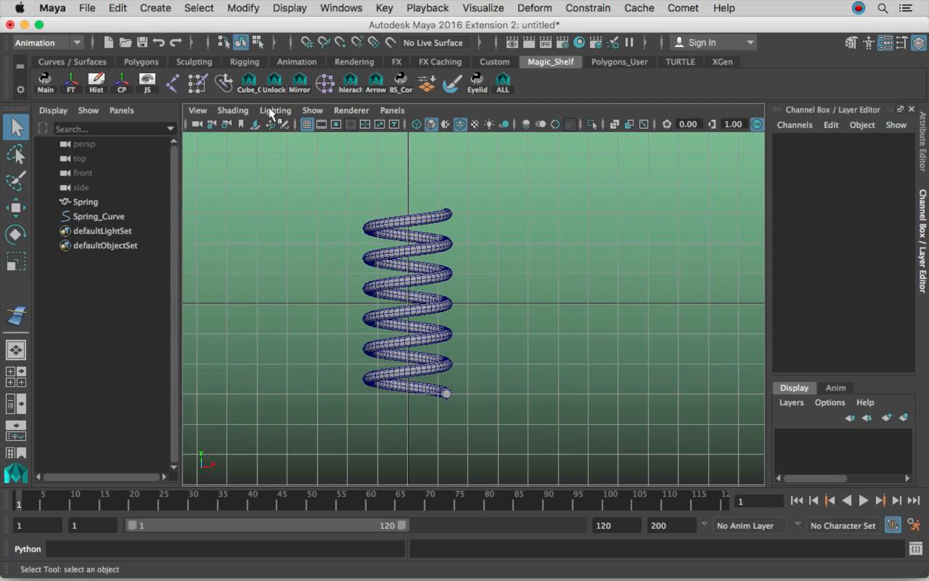
click(153, 8)
mouse_move(229, 117)
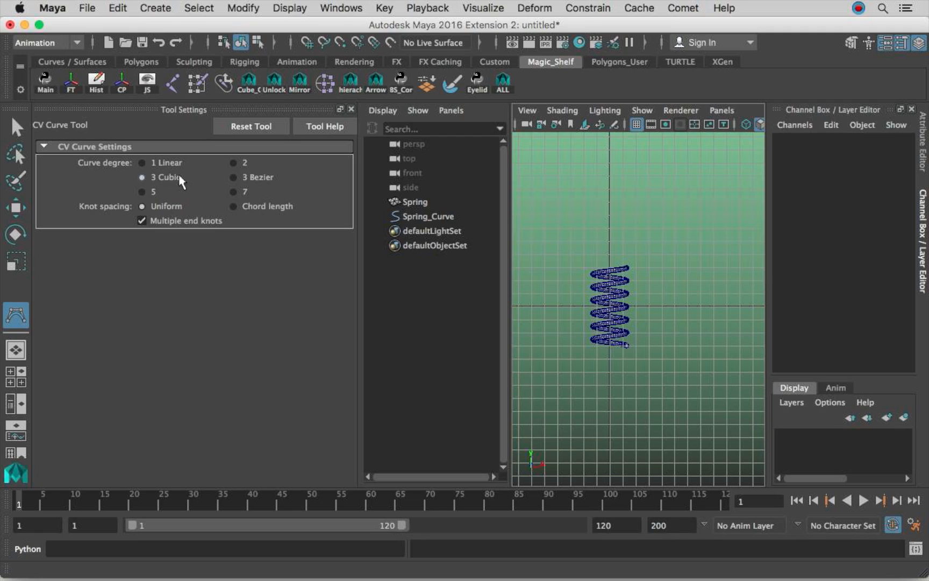
click(233, 161)
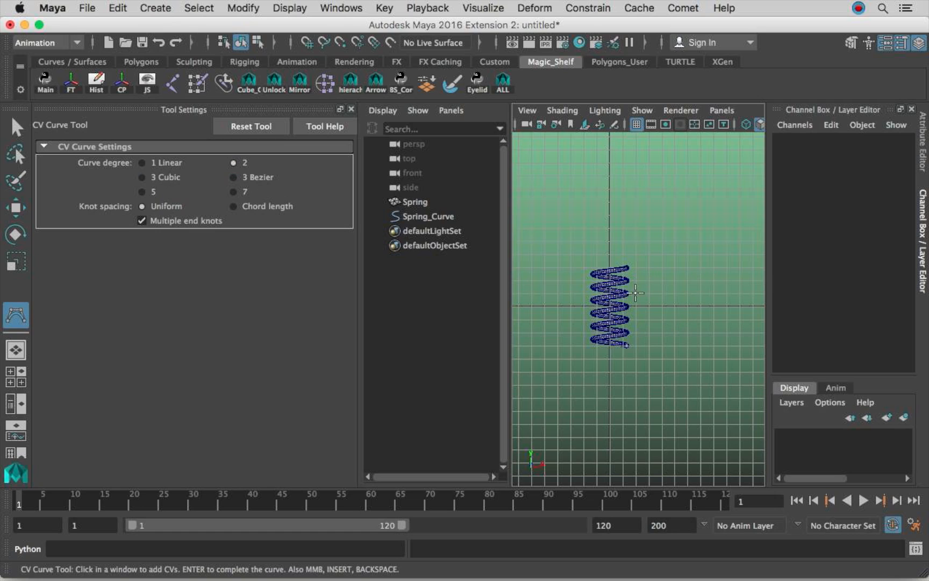
scroll(604, 264, up, 3)
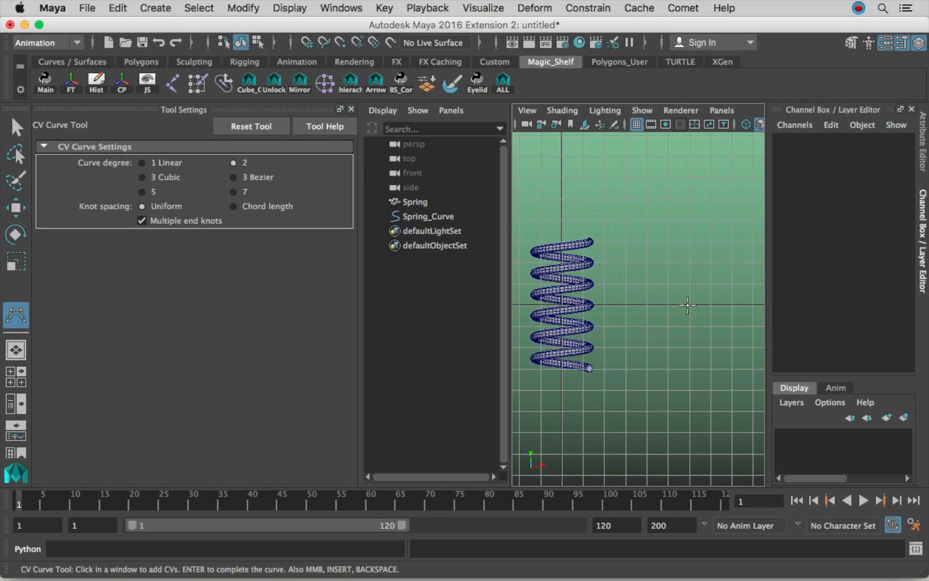
key(x)
click(649, 367)
click(646, 304)
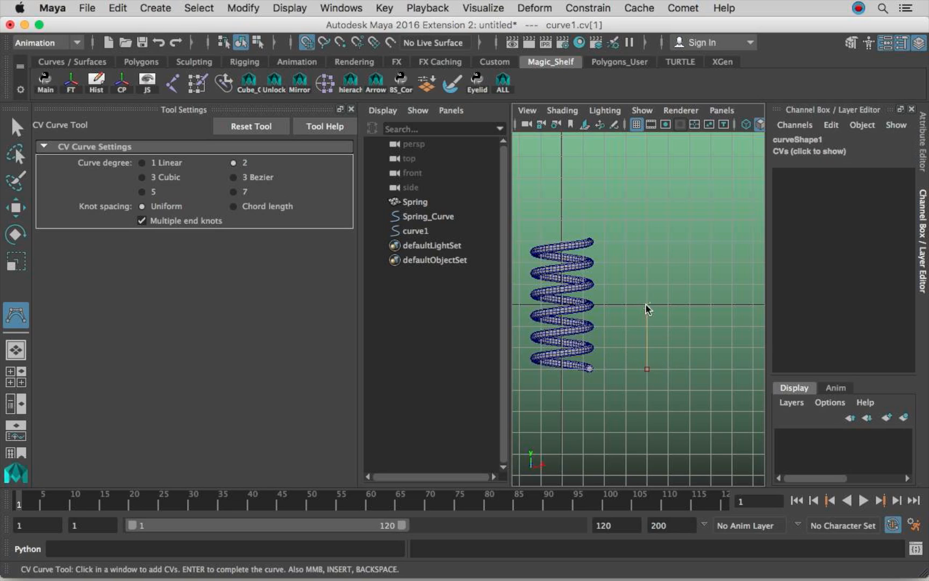
click(649, 241)
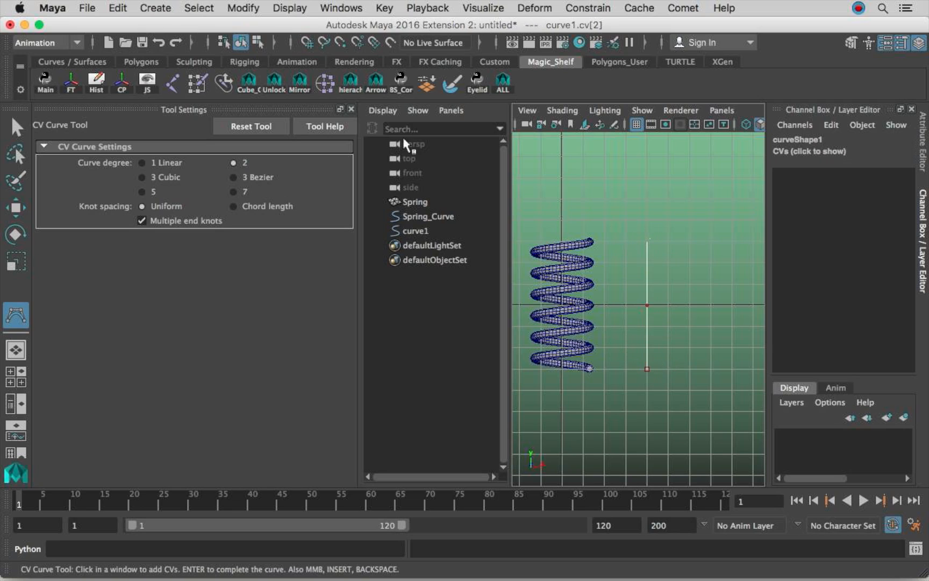
click(352, 110)
key(q)
Try bending the new curve by moving its middle CV along X, and undo the moves.
right_drag(494, 293, 435, 193)
drag(452, 229, 627, 302)
key(f)
key(w)
key(z)
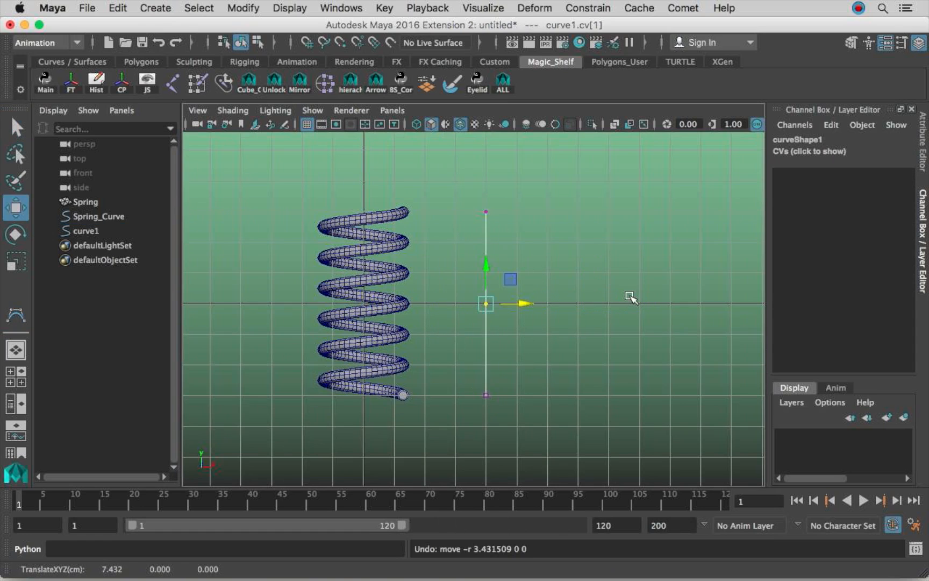
alt+middle_drag(592, 294, 601, 307)
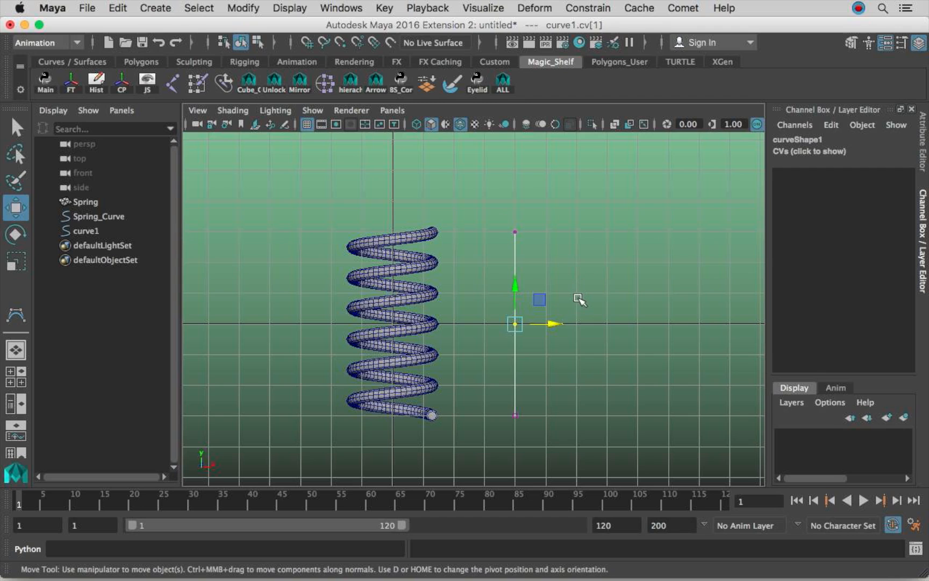
drag(550, 324, 579, 322)
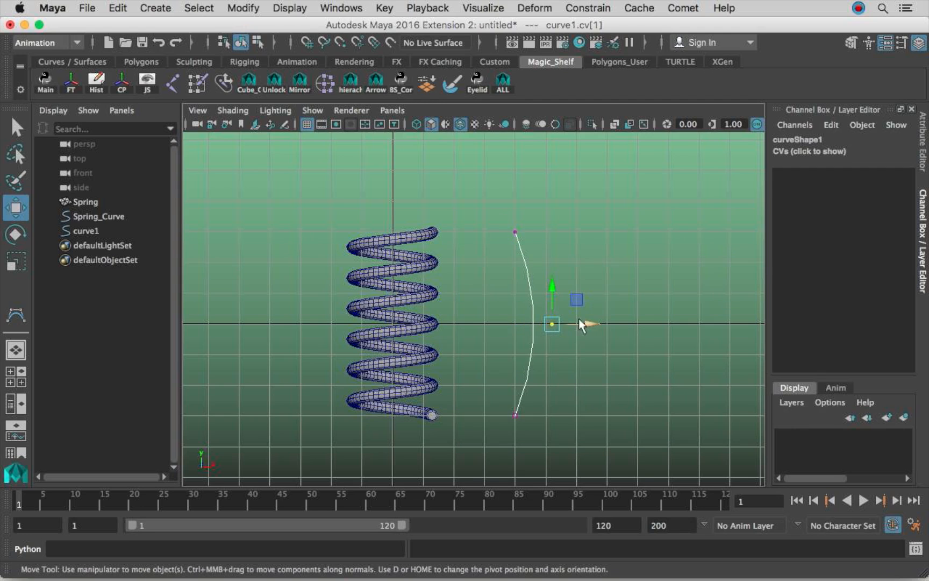
key(space)
key(ctrl+z)
alt+middle_drag(556, 306, 594, 301)
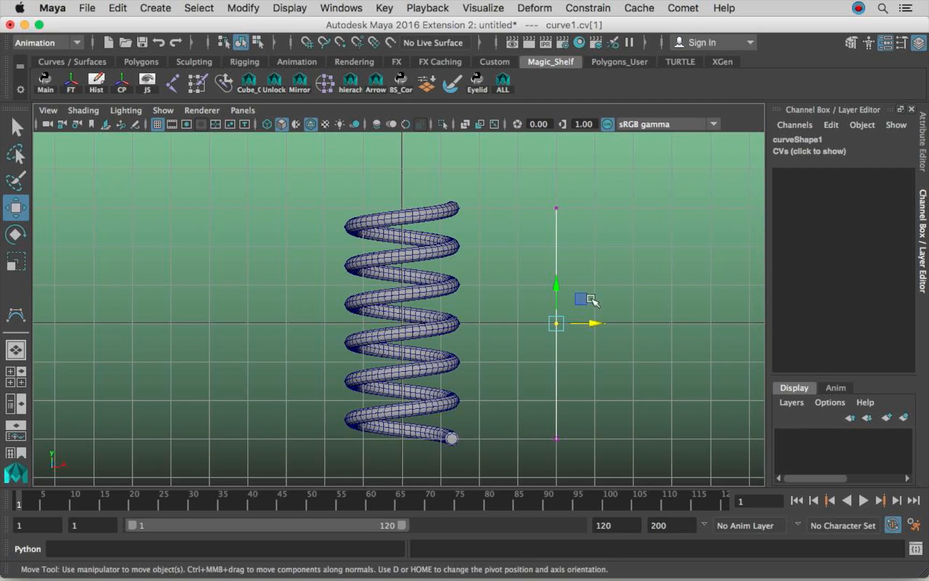
Center the pivot of curve1 and snap the curve to the grid origin inside the spring, at Translate X -4.
right_drag(559, 190, 611, 182)
drag(529, 235, 607, 287)
scroll(586, 298, down, 2)
alt+middle_drag(586, 298, 592, 295)
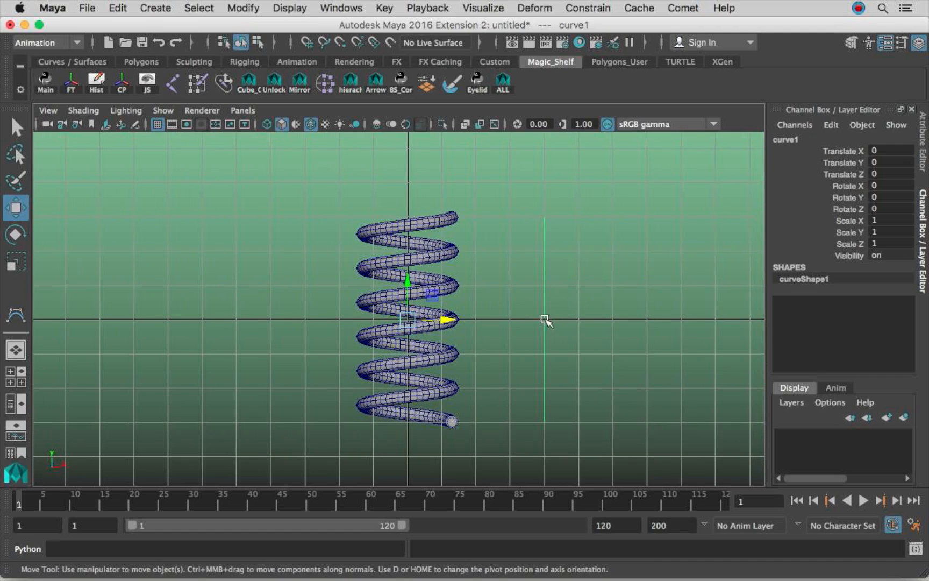
click(243, 7)
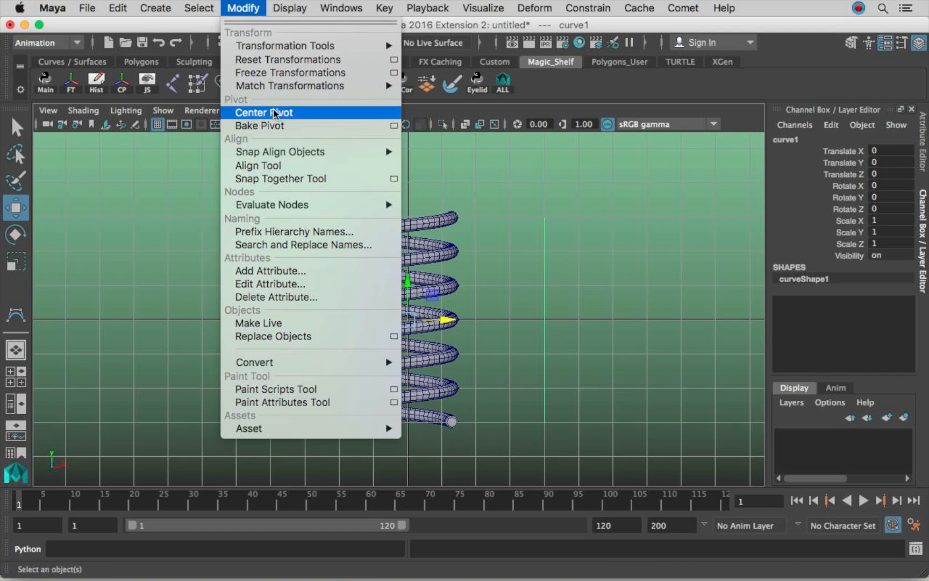
click(275, 112)
drag(545, 321, 413, 310)
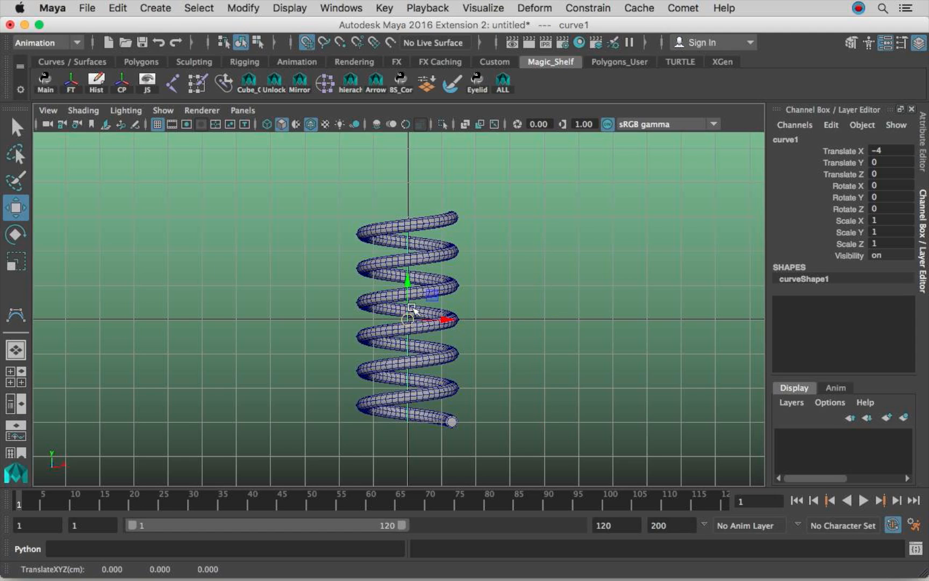
key(space)
mouse_move(520, 269)
mouse_down()
mouse_move(520, 250)
mouse_move(483, 297)
mouse_move(564, 261)
mouse_move(535, 259)
mouse_up()
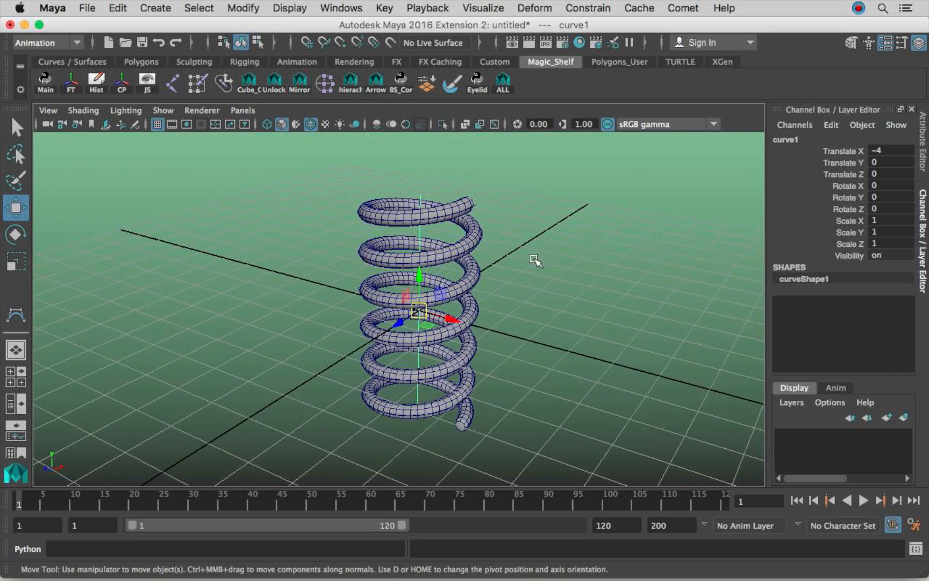
Freeze the transformations of curve1 at its position in the spring's centre.
click(247, 8)
click(280, 72)
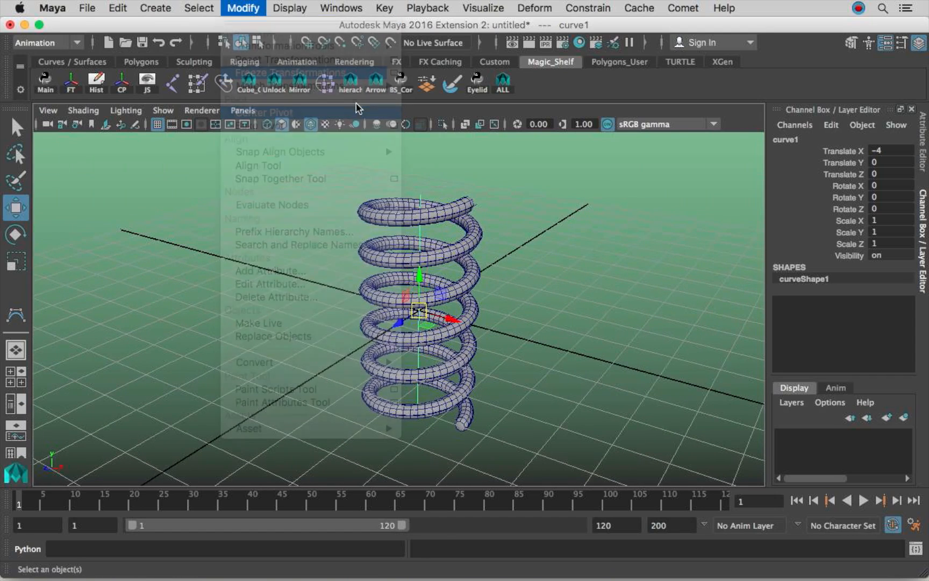
alt+drag(588, 234, 490, 224)
In the front view, raise curve1's top CV along Y until it sits slightly above the spring's upper end.
right_drag(456, 230, 369, 192)
drag(422, 221, 447, 238)
alt+drag(478, 237, 483, 227)
alt+drag(523, 326, 562, 323)
key(space)
alt+middle_drag(440, 259, 444, 319)
alt+right_drag(538, 301, 691, 268)
alt+middle_drag(536, 263, 531, 283)
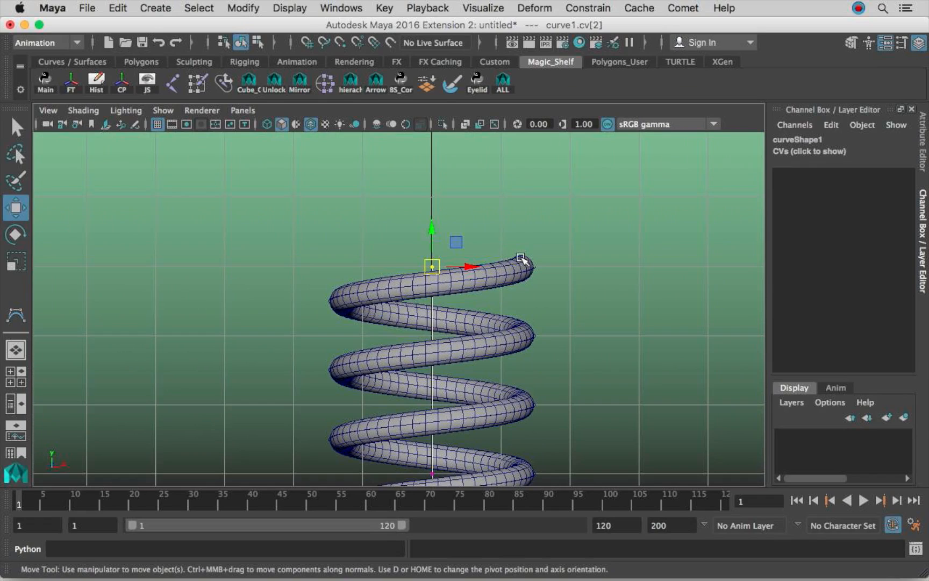
drag(433, 230, 435, 193)
Lower curve1's bottom CV along Y to about -3.4, just beyond the spring's lower end.
alt+right_drag(566, 309, 509, 351)
alt+middle_drag(509, 350, 508, 124)
alt+right_drag(511, 253, 556, 331)
click(427, 327)
alt+middle_drag(469, 313, 458, 296)
drag(419, 278, 424, 305)
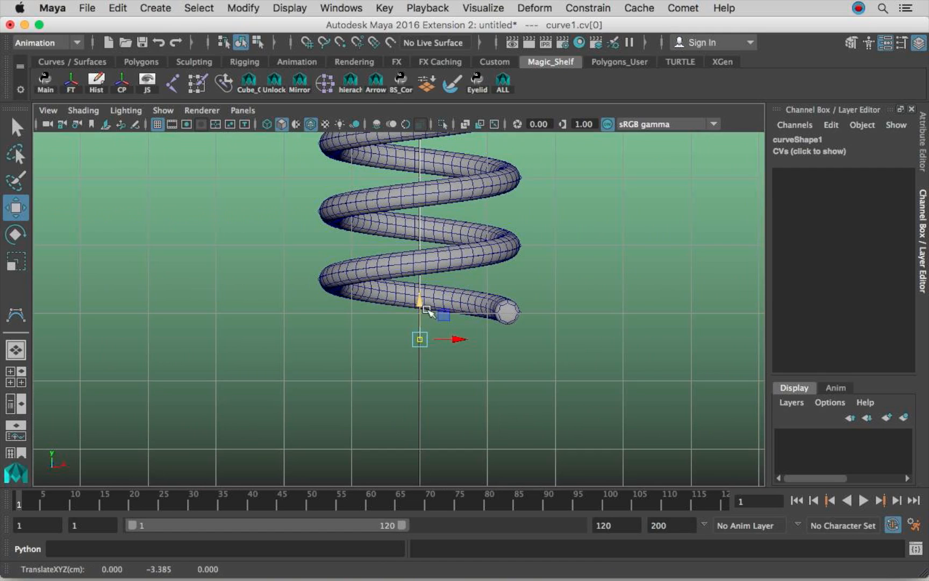
Return curve1 to object mode, clear the selection, and switch back to the perspective view.
alt+right_drag(512, 295, 431, 245)
alt+middle_drag(442, 224, 455, 329)
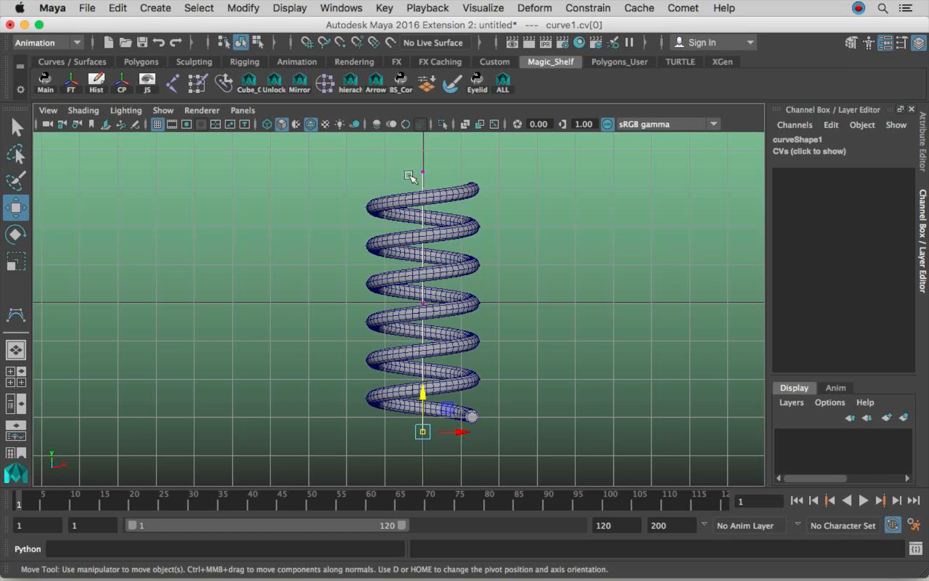
right_drag(424, 172, 467, 151)
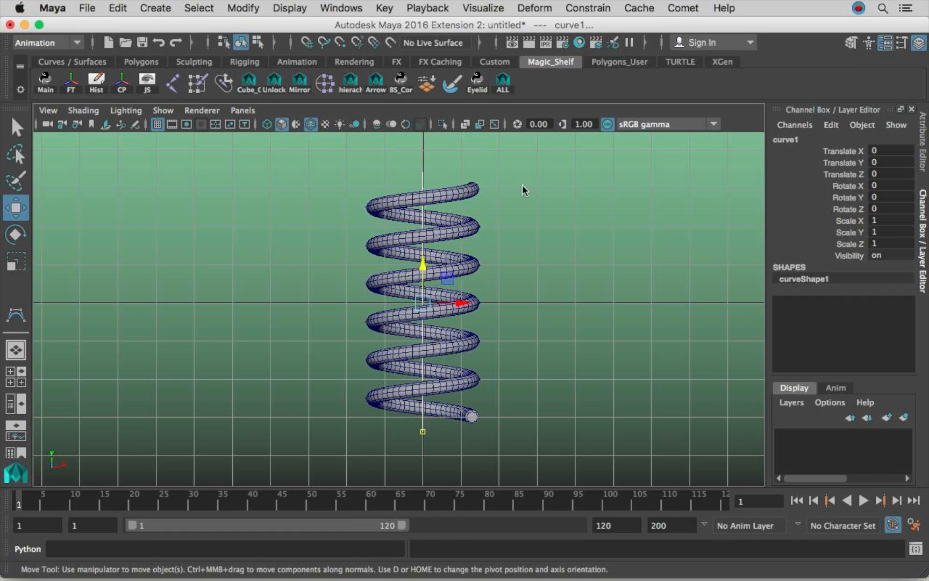
click(522, 185)
key(space)
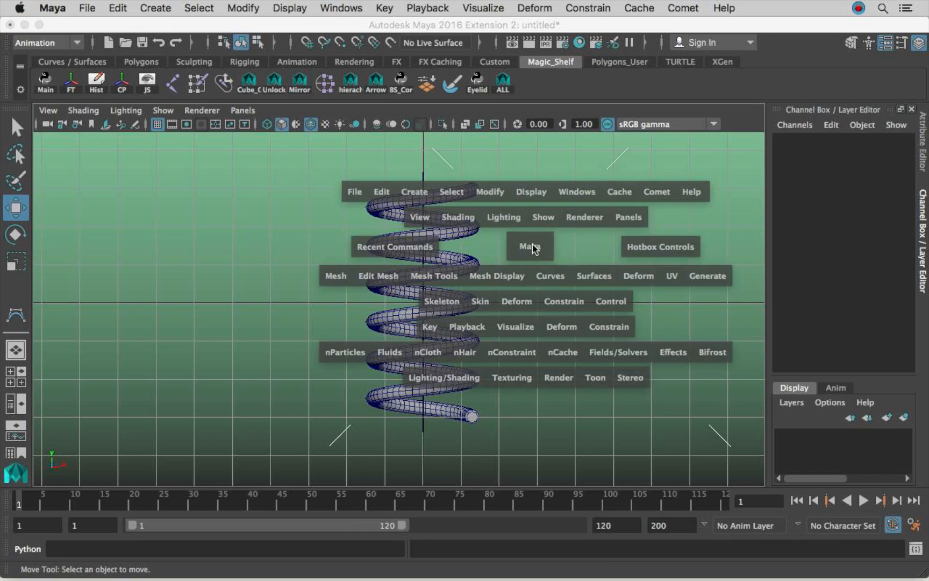
key(space)
drag(535, 247, 538, 199)
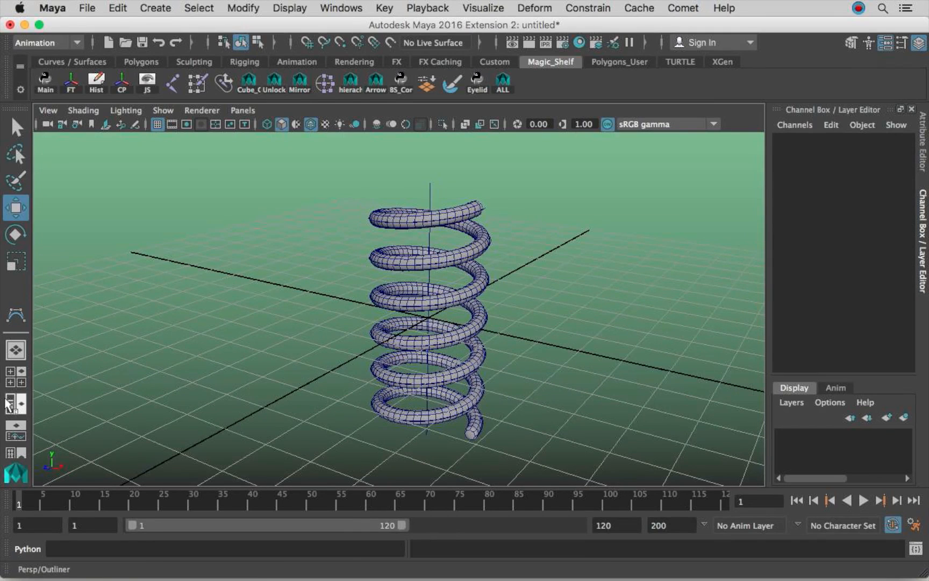
Show the Outliner beside the perspective view and rename curve1 as Main_Curve.
click(15, 403)
double_click(107, 231)
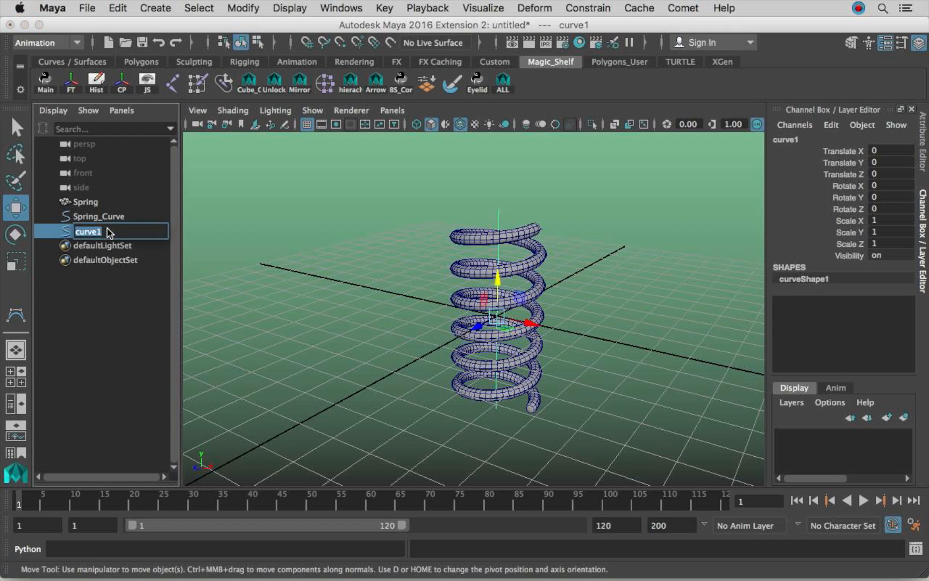
text(Main_C)
key(Return)
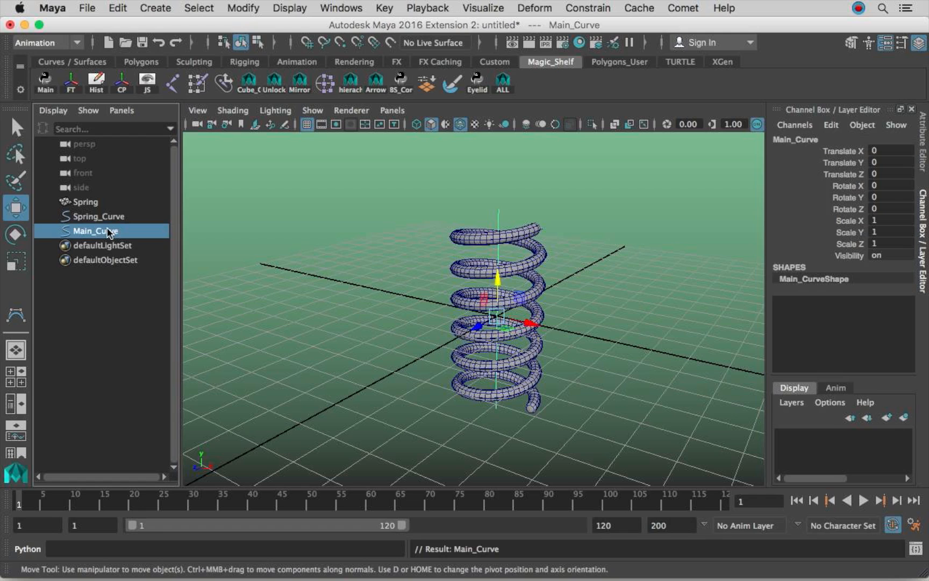
alt+drag(442, 270, 512, 277)
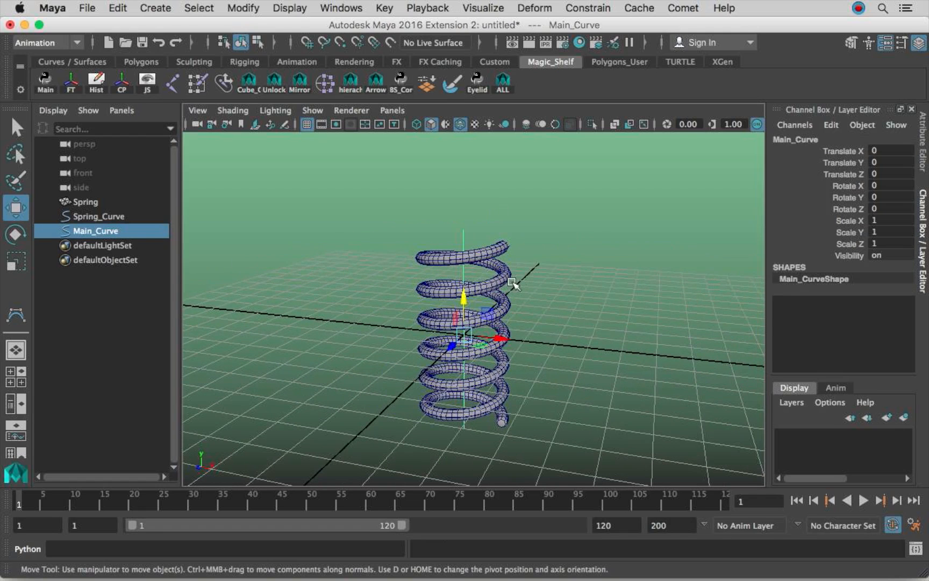
Create a Wire deformer with the Spring mesh as the deformed shape and Spring_Curve as the wire curve.
click(112, 203)
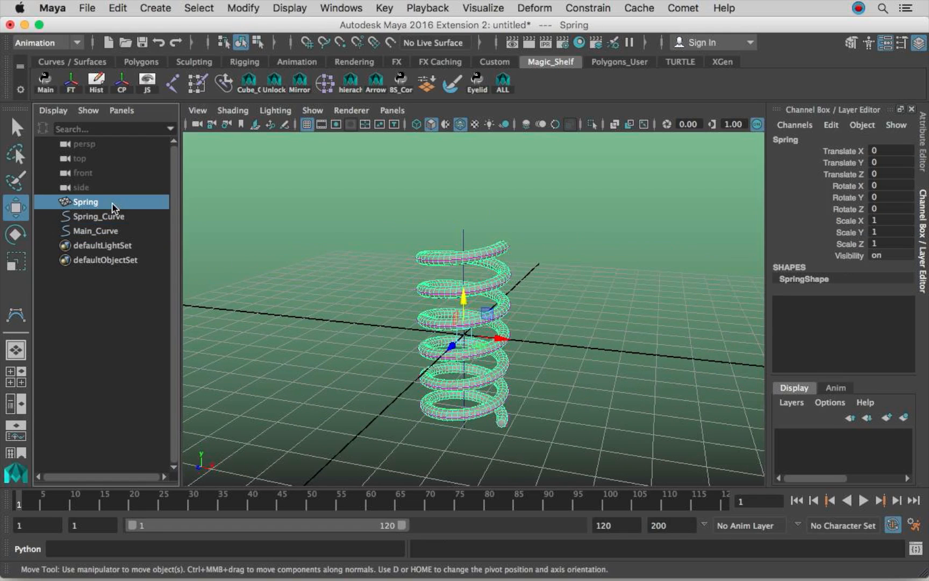
click(335, 219)
alt+right_drag(448, 217, 473, 236)
alt+middle_drag(440, 238, 457, 251)
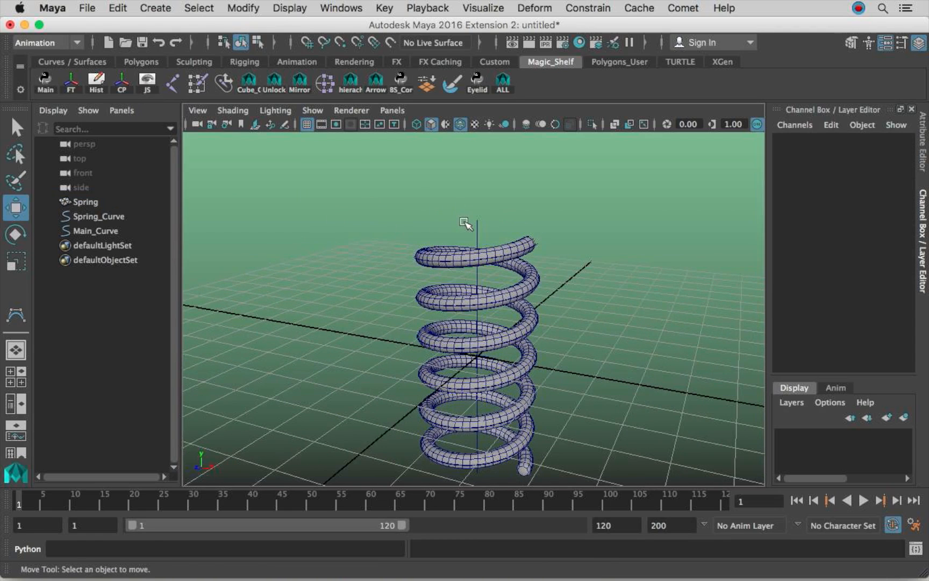
alt+middle_drag(478, 235, 506, 224)
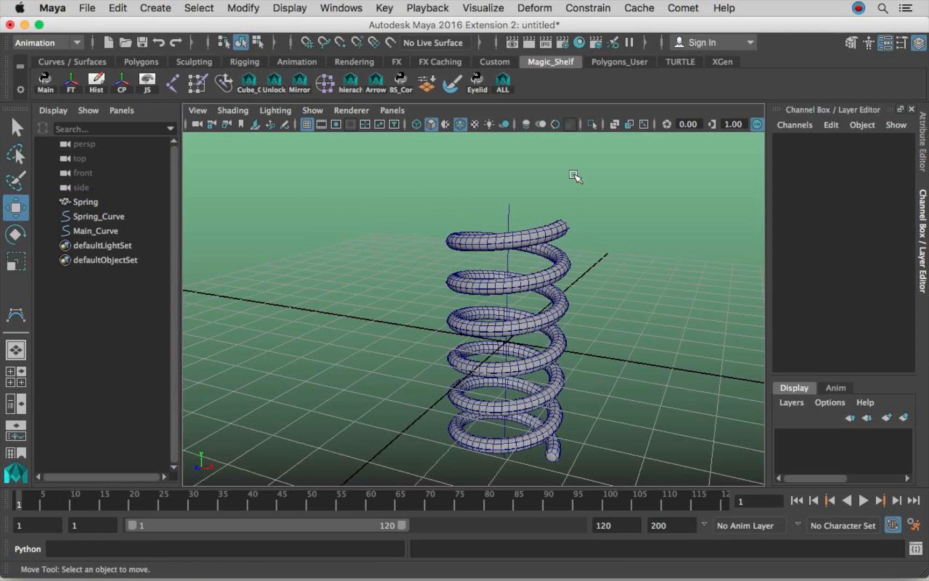
click(542, 7)
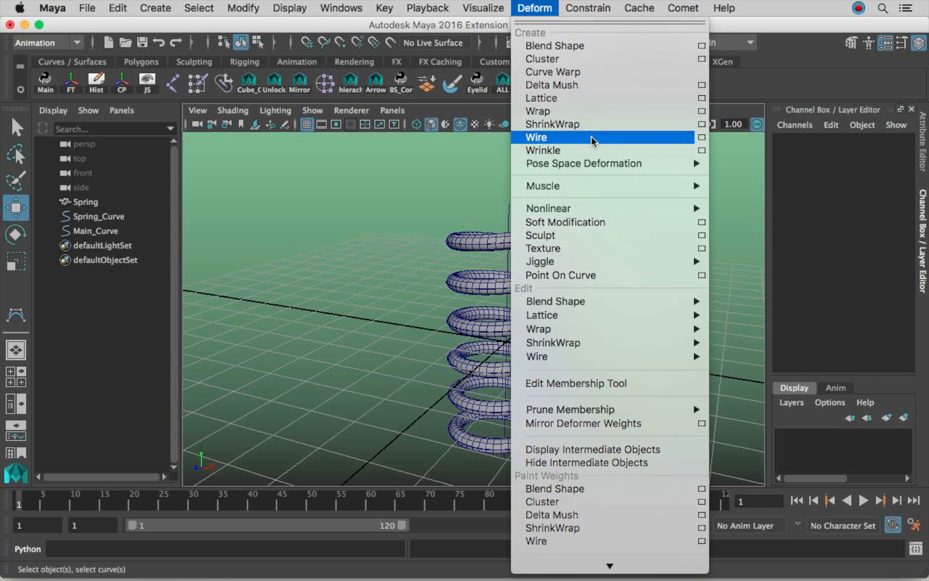
click(538, 137)
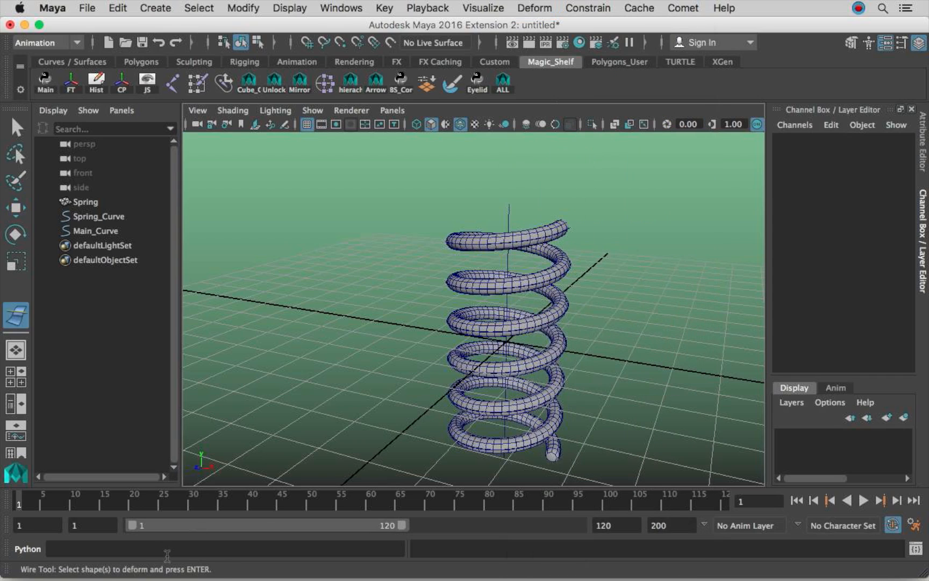
click(81, 202)
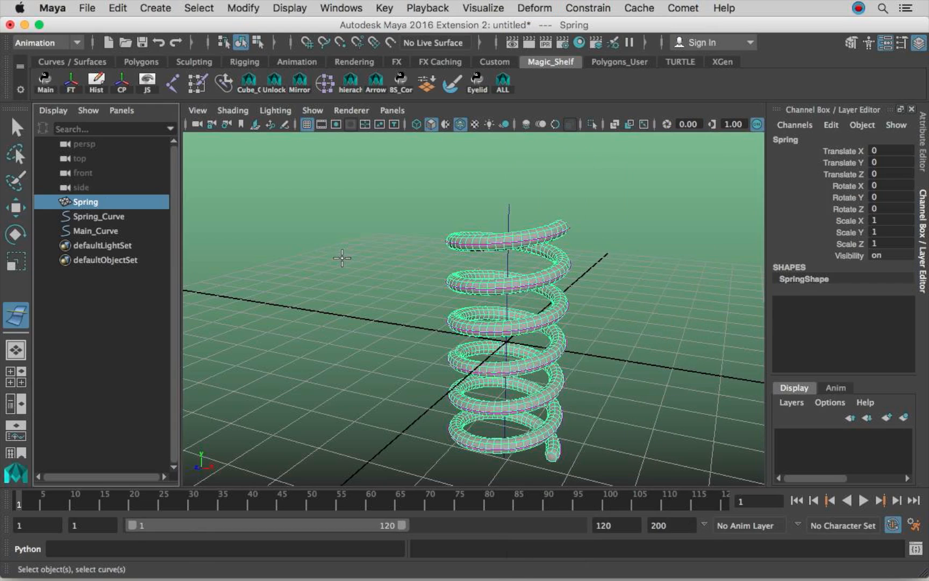
key(Return)
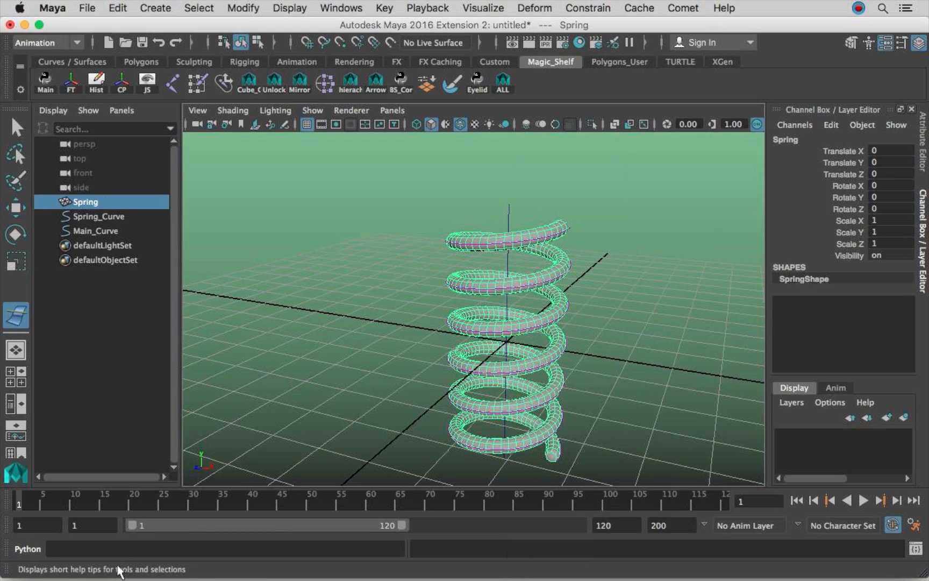
click(108, 217)
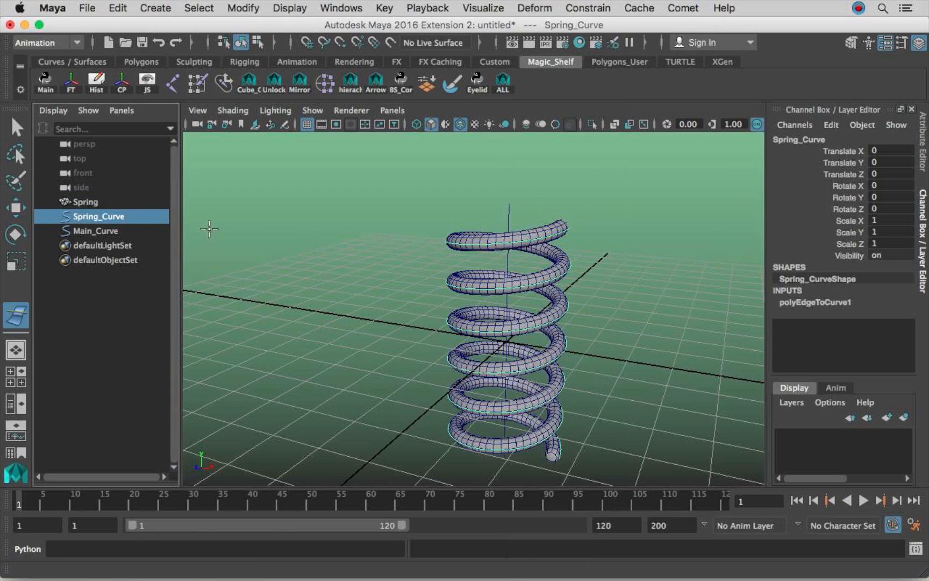
key(Return)
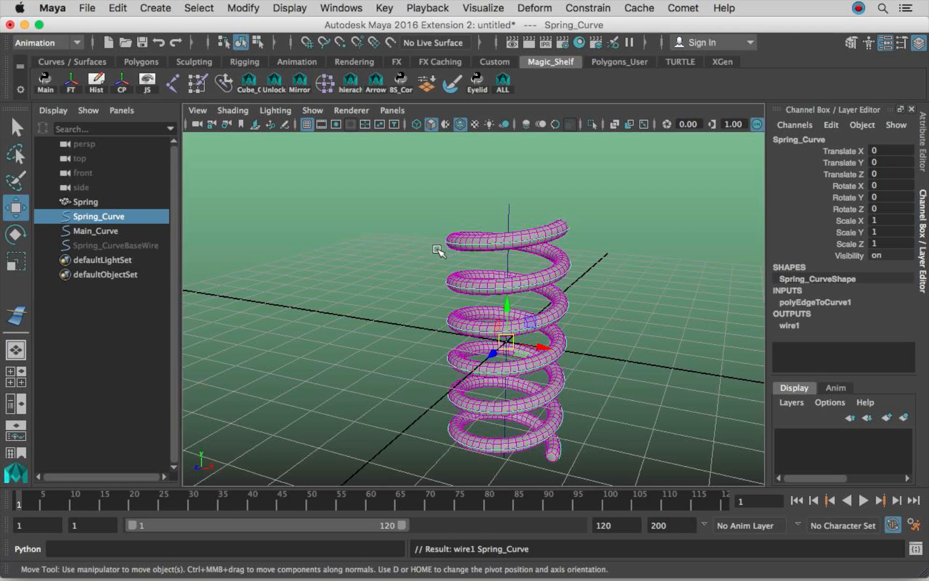
Create a second Wire deformer with Spring_Curve as the deformed shape and Main_Curve as the wire curve.
click(432, 176)
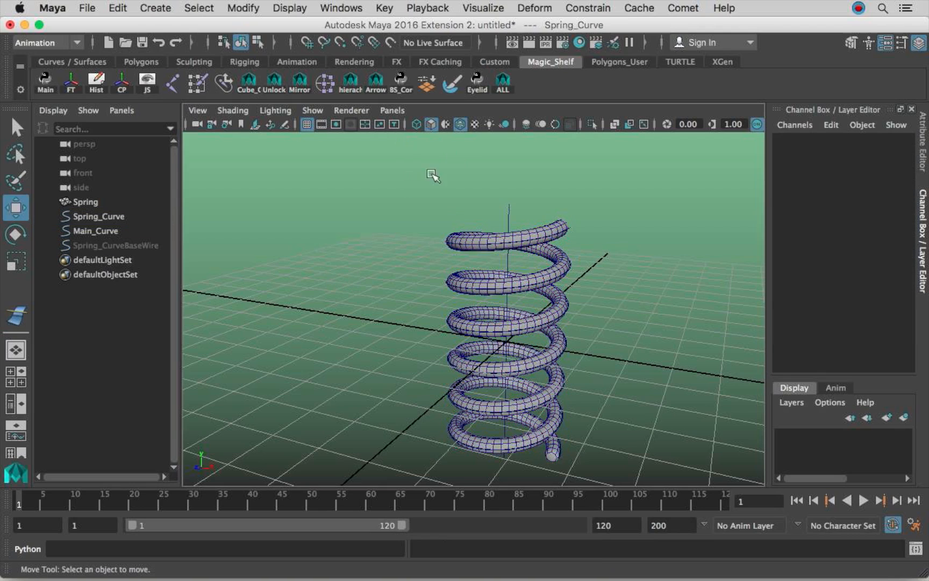
click(536, 8)
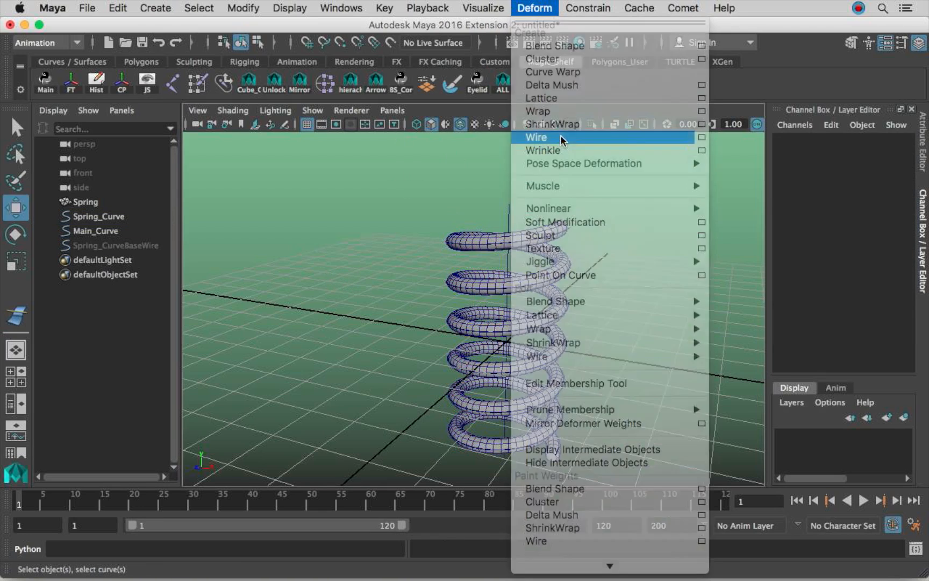
click(538, 137)
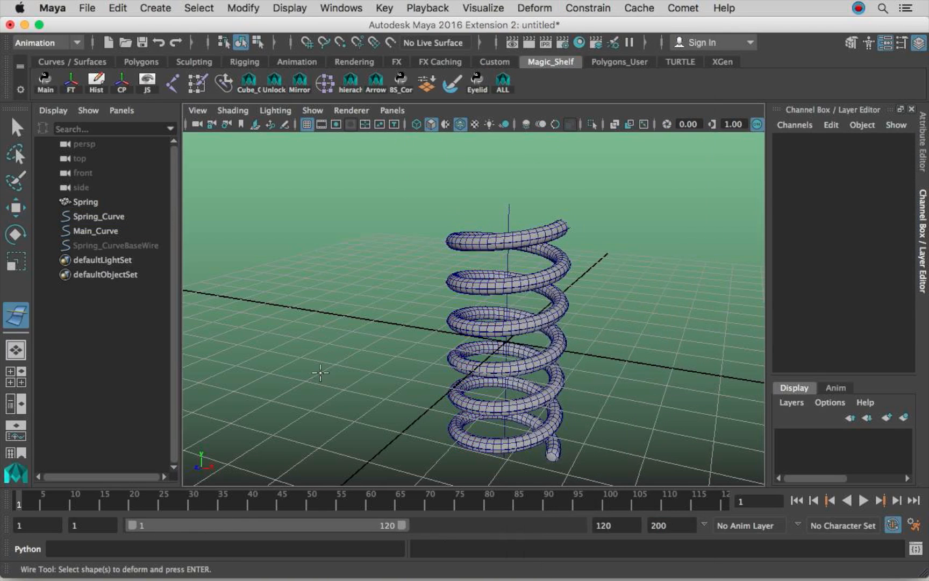
click(123, 218)
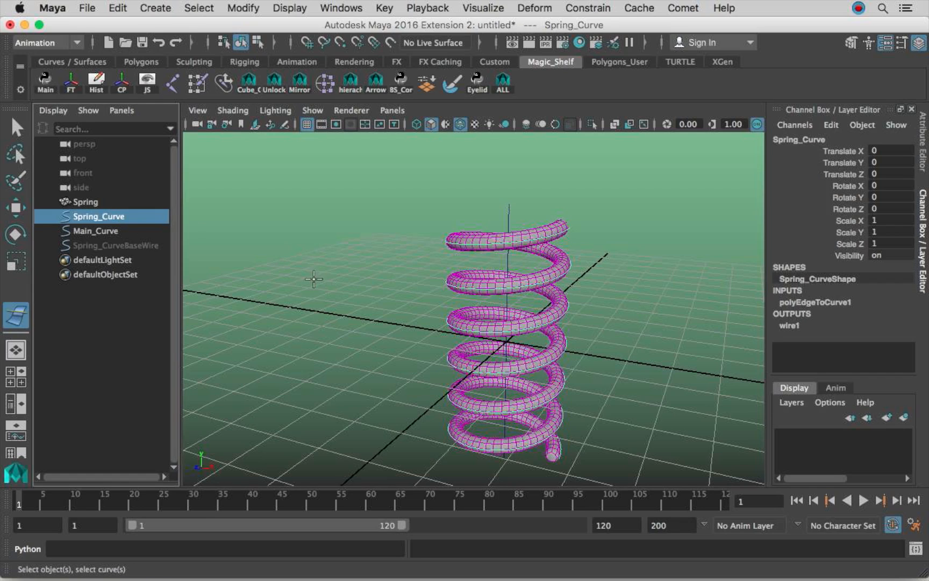
key(Return)
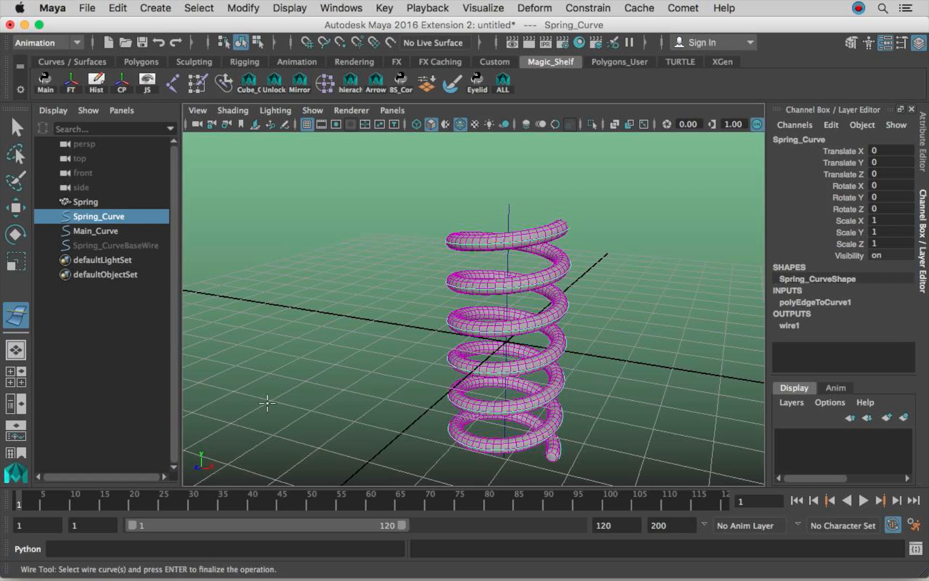
click(107, 231)
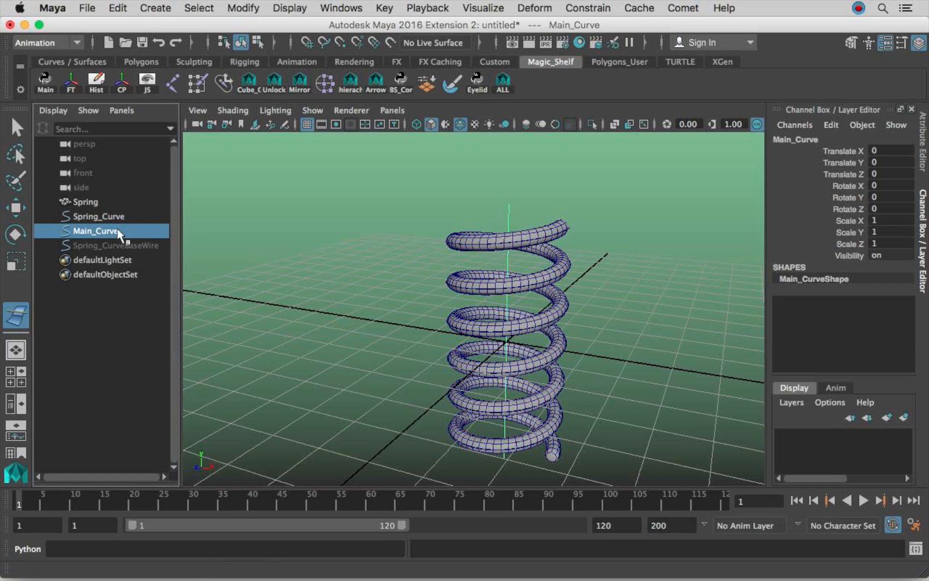
key(Return)
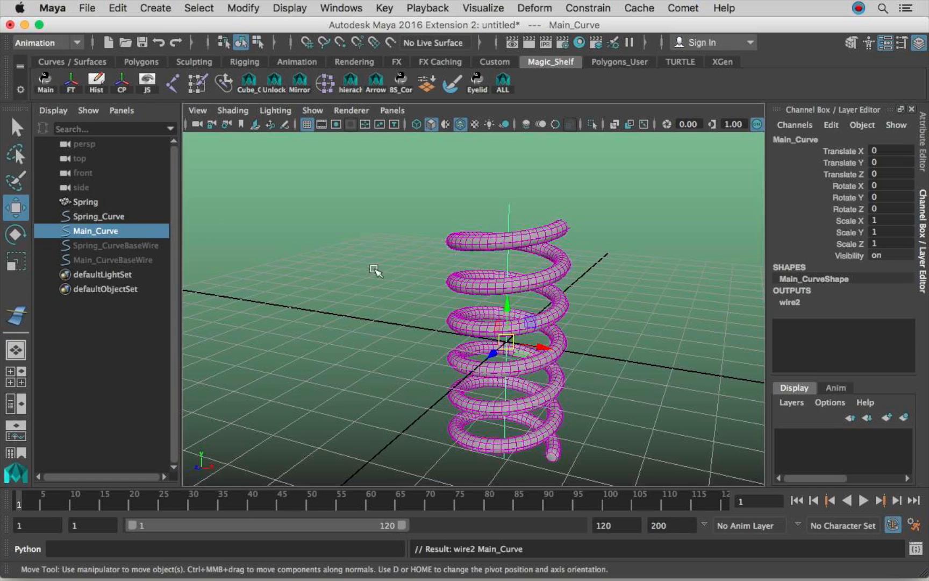
key(q)
click(407, 261)
Examine the rig's layers by selecting Spring_Curve, the Spring mesh and Main_Curve in turn.
alt+right_drag(408, 260, 448, 261)
alt+middle_drag(449, 262, 441, 295)
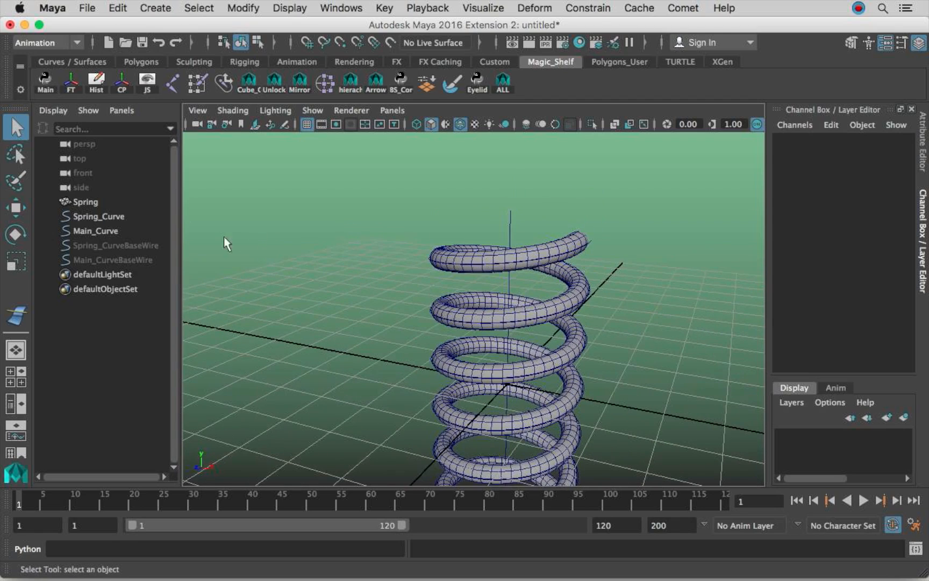
click(105, 216)
alt+drag(529, 233, 526, 216)
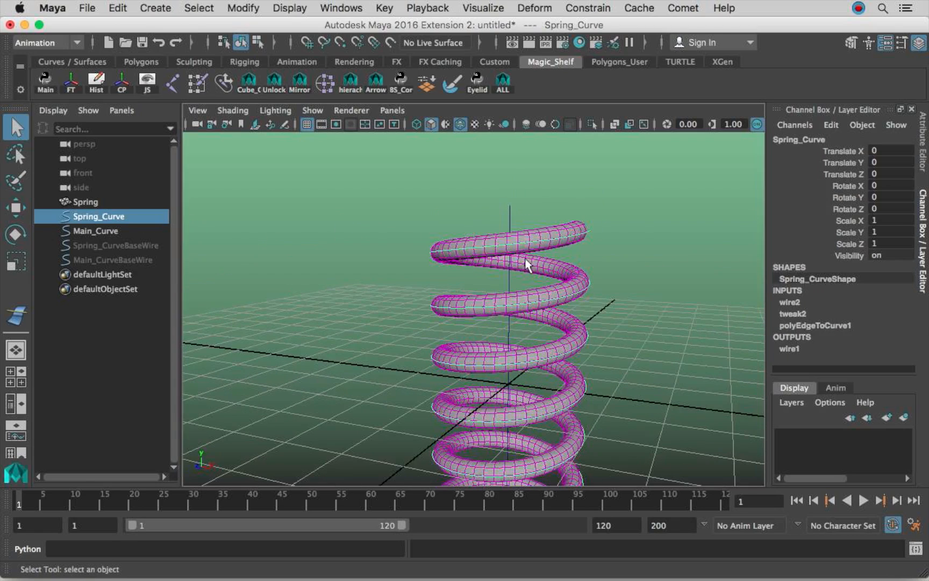
alt+middle_drag(525, 260, 492, 246)
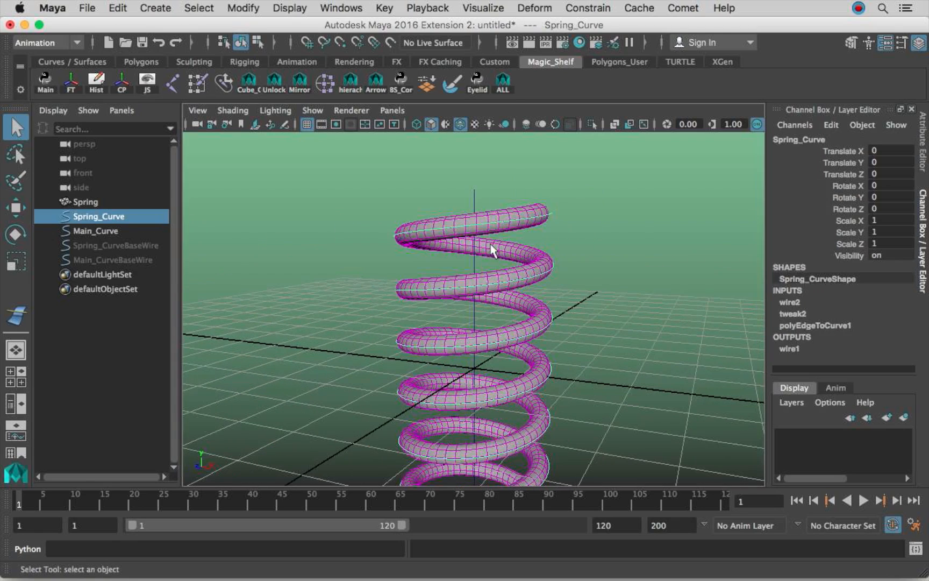
click(506, 215)
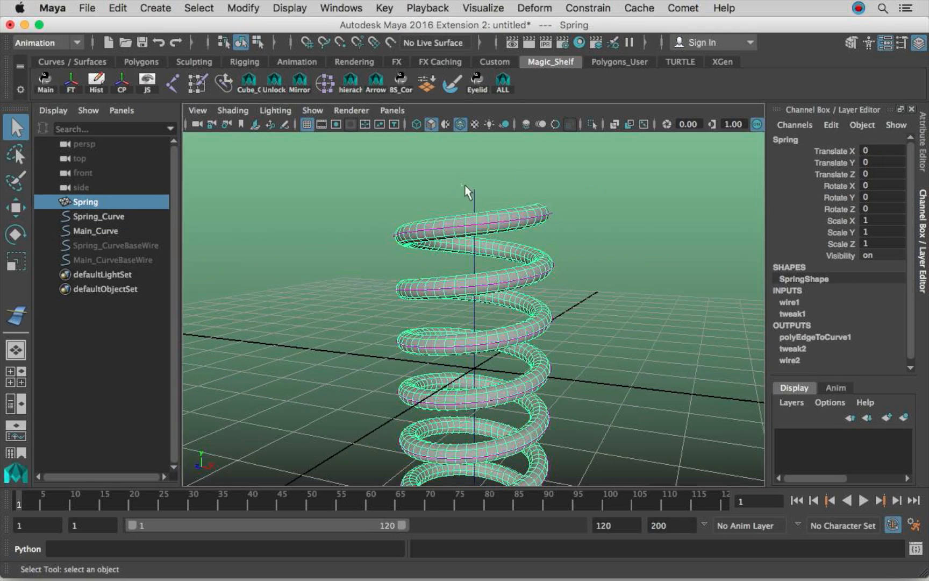
click(476, 194)
alt+right_drag(489, 287, 493, 224)
alt+drag(503, 243, 510, 272)
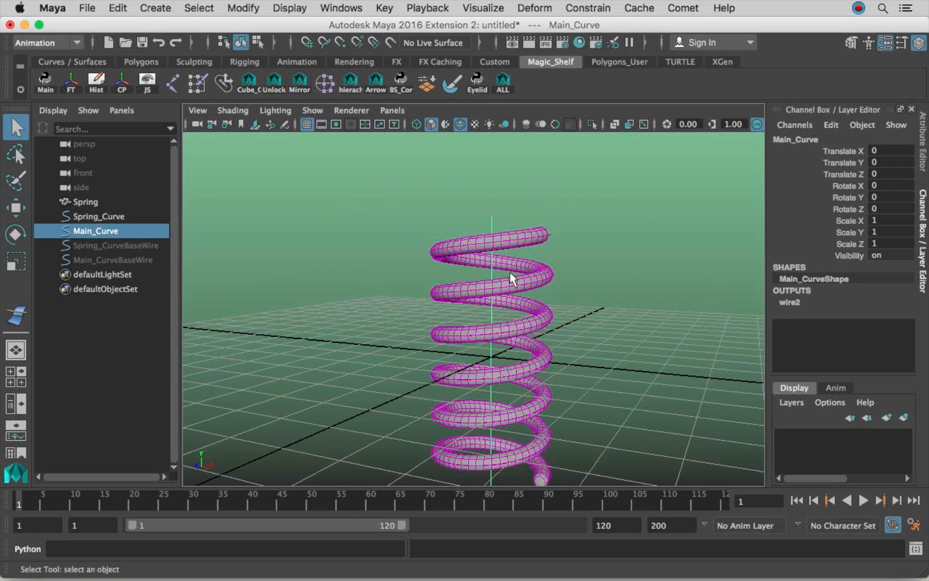
Examine Spring_Curve at the coil's upper end, return to object mode, and clear the selection.
click(551, 237)
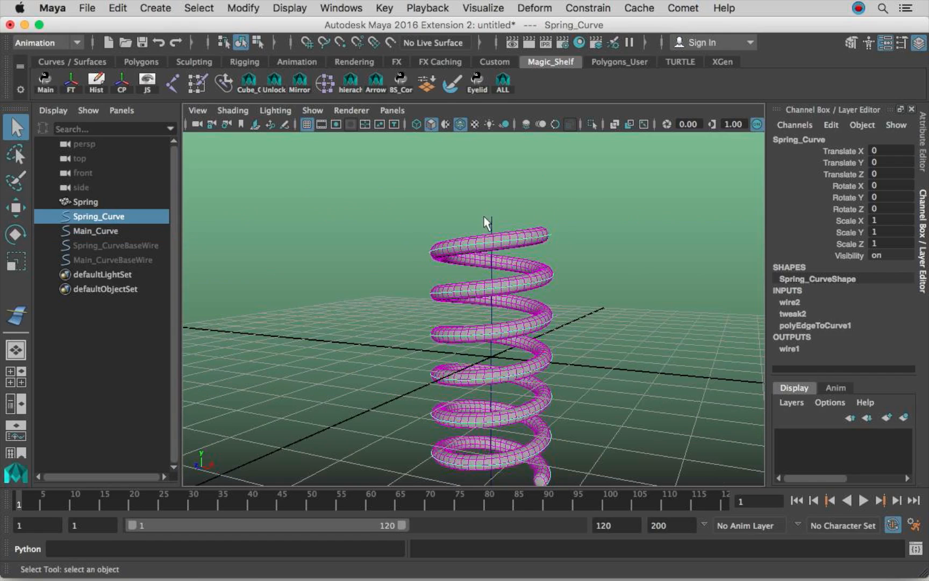
click(552, 231)
click(551, 232)
mouse_move(551, 233)
right_down()
mouse_move(576, 232)
mouse_move(568, 241)
right_up()
alt+drag(537, 236, 566, 233)
right_drag(563, 222, 599, 181)
click(599, 181)
Try deforming the spring by moving Main_Curve's top CV, undo the moves, and return to object mode with nothing selected.
alt+drag(504, 219, 526, 196)
right_drag(495, 195, 446, 188)
alt+drag(445, 188, 500, 215)
alt+middle_drag(509, 231, 501, 176)
drag(476, 142, 532, 185)
scroll(494, 182, down, 2)
alt+middle_drag(495, 183, 507, 235)
alt+drag(508, 236, 554, 220)
key(w)
key(z)
key(z)
key(z)
key(q)
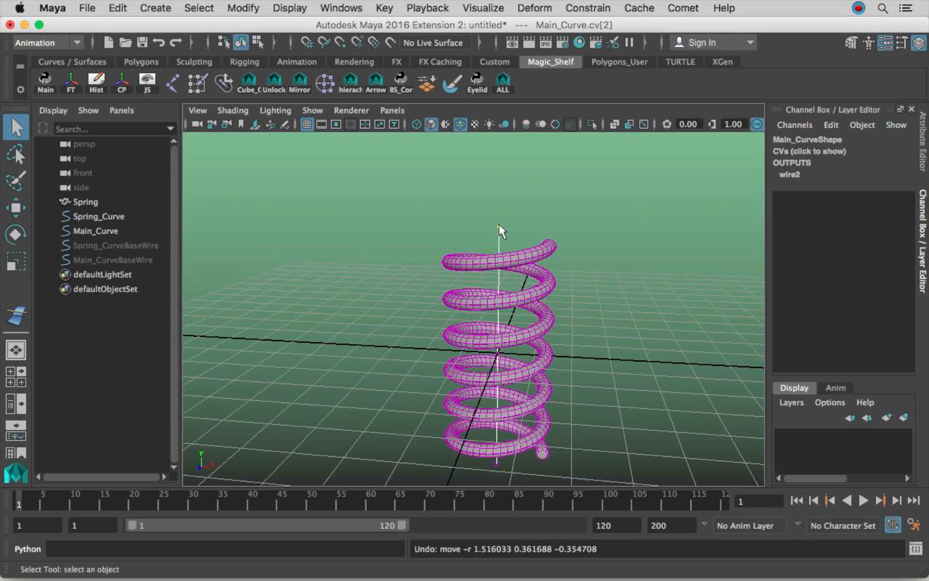
right_drag(500, 191, 578, 182)
click(587, 213)
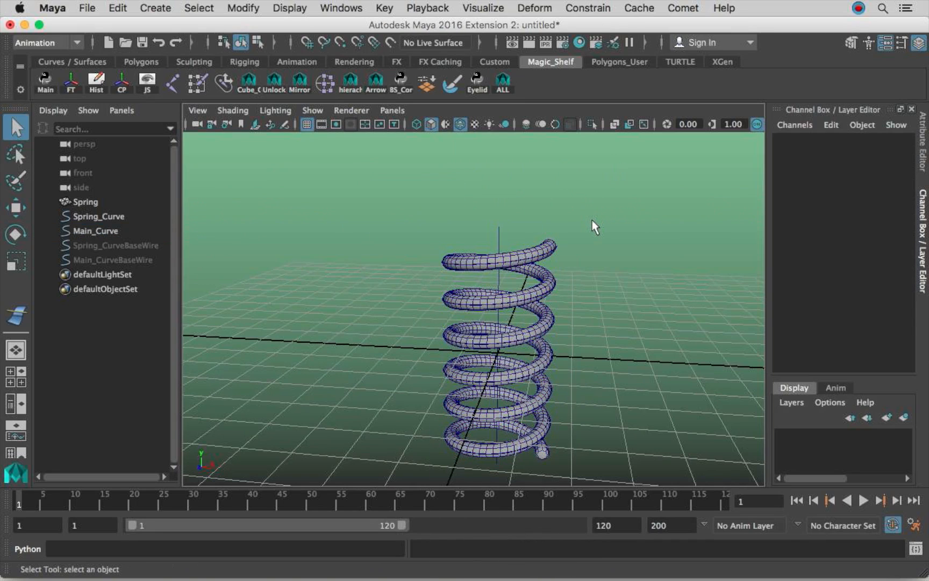
Set the Dropoff Distance of the Spring mesh's wire1 deformer to a very large value of 1000 or more.
alt+drag(628, 254, 563, 228)
click(103, 203)
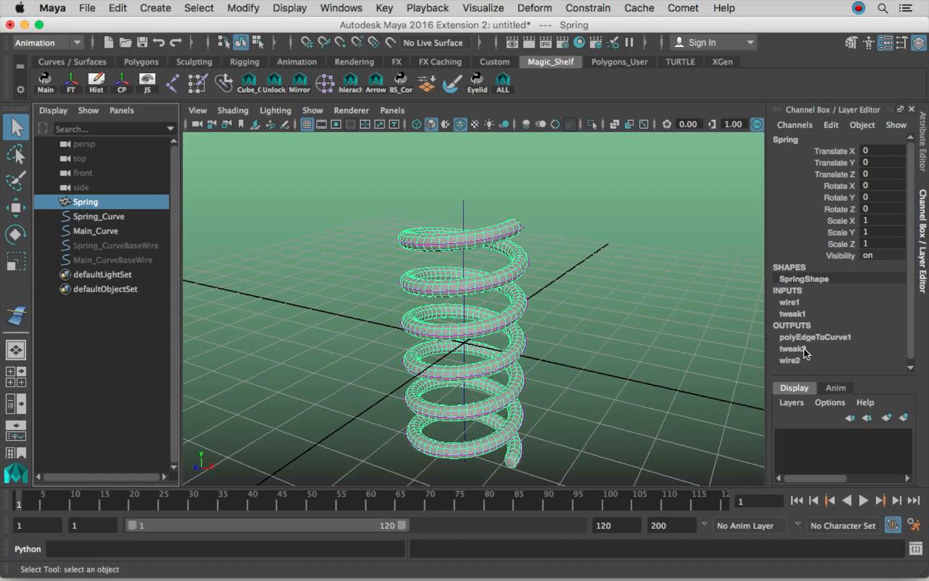
click(802, 303)
scroll(845, 332, down, 3)
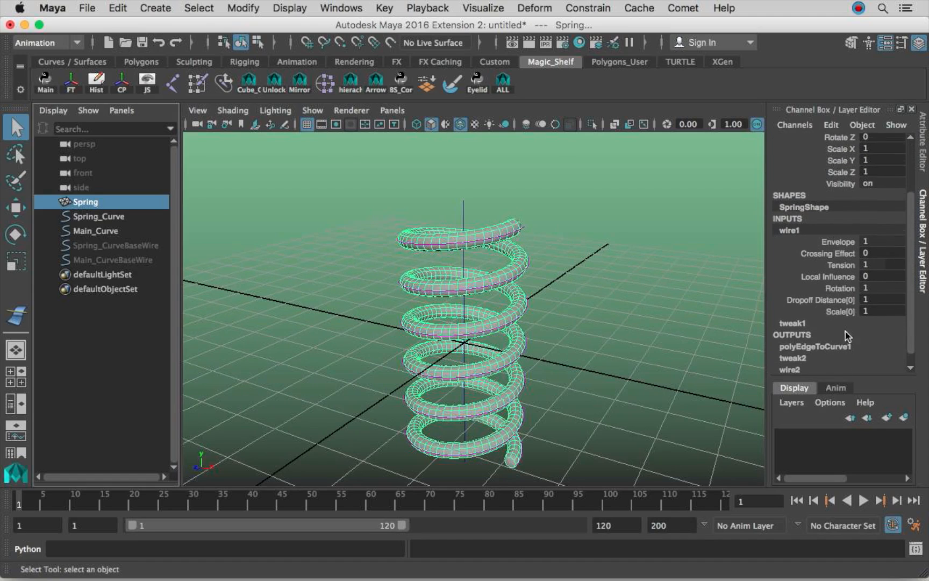
click(885, 286)
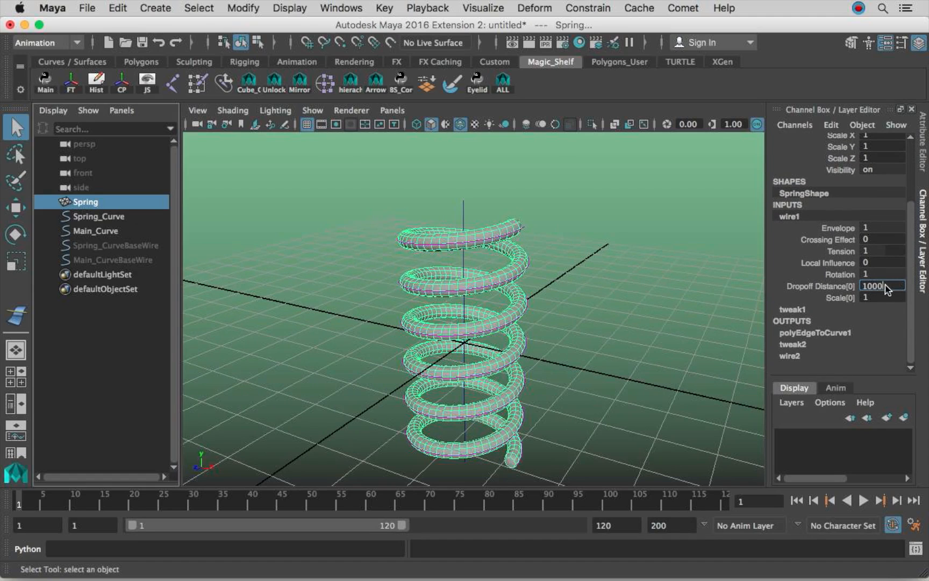
text(00000)
key(Return)
click(105, 216)
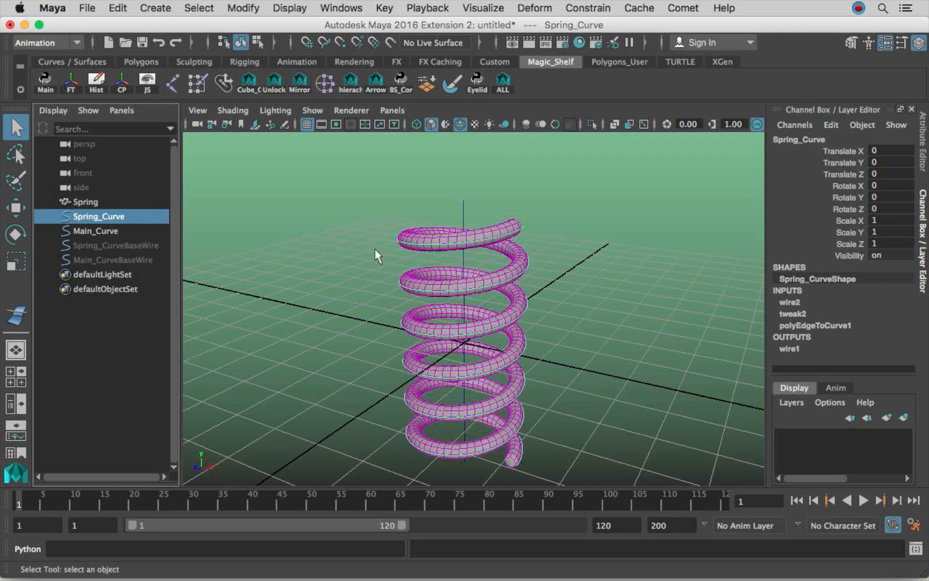
click(791, 302)
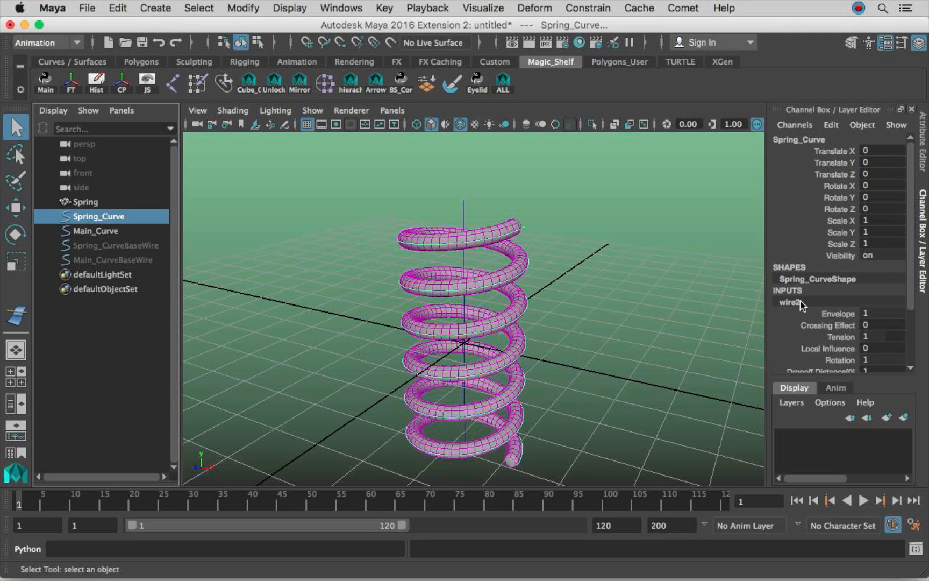
scroll(806, 306, down, 3)
double_click(888, 318)
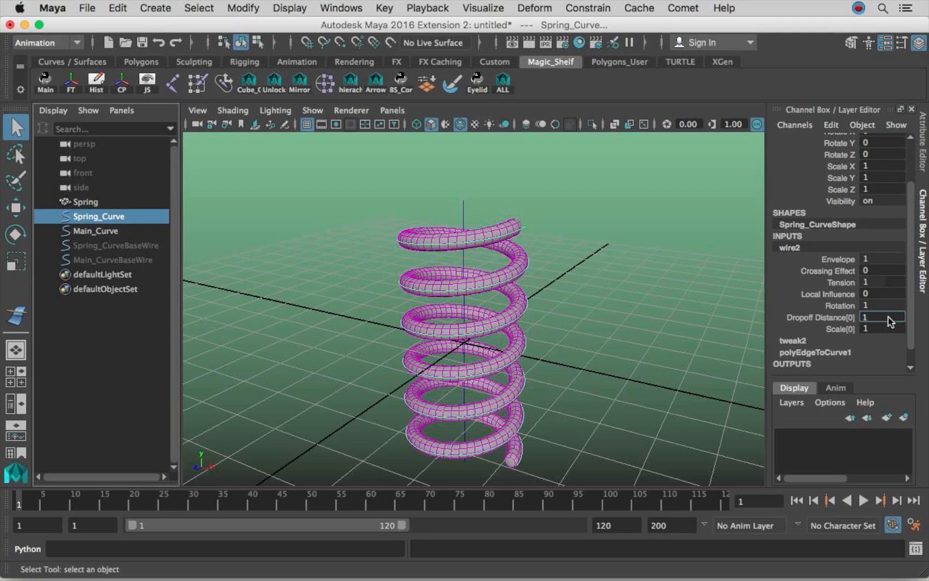
text(1000000000)
key(Return)
click(595, 273)
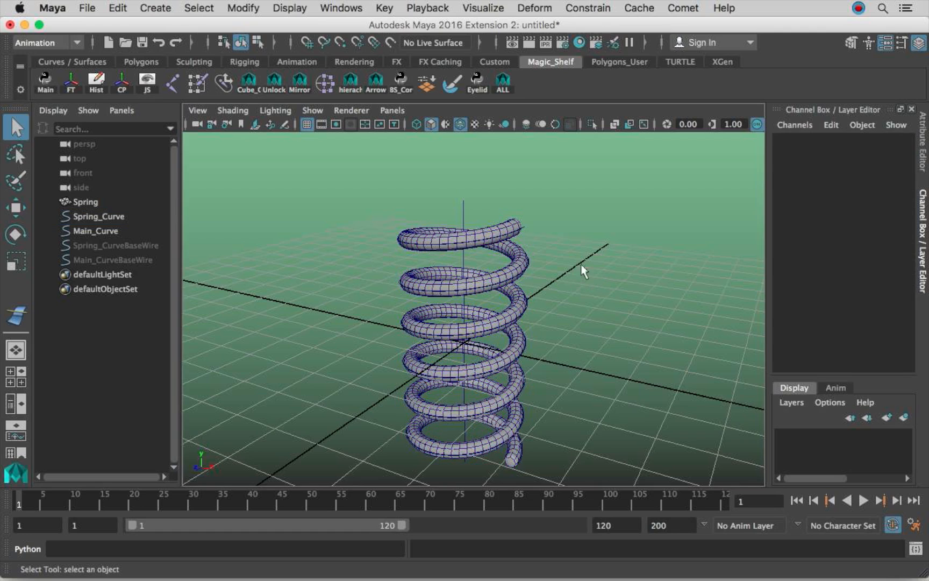
Hide Spring_Curve so that only the Spring mesh and Main_Curve stay shown.
alt+drag(581, 264, 580, 252)
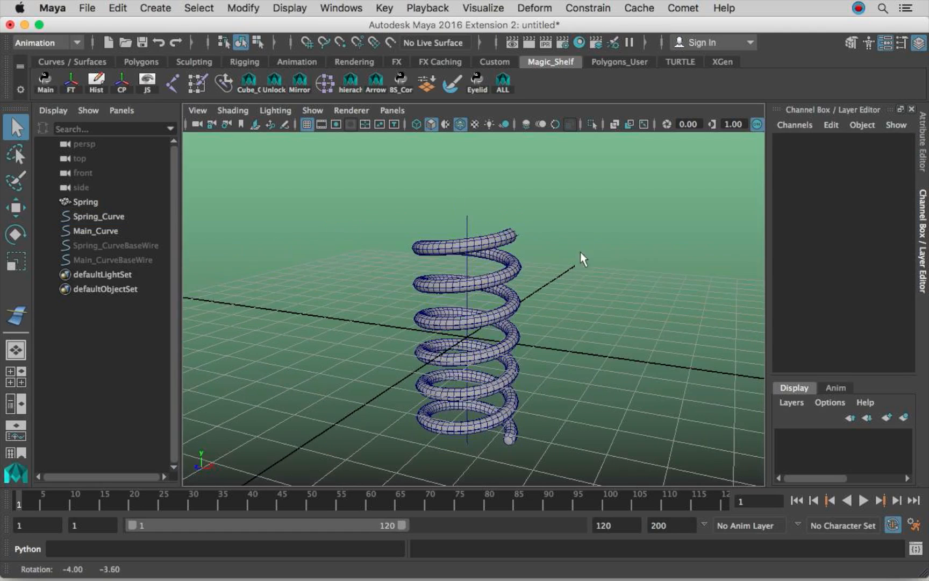
click(122, 217)
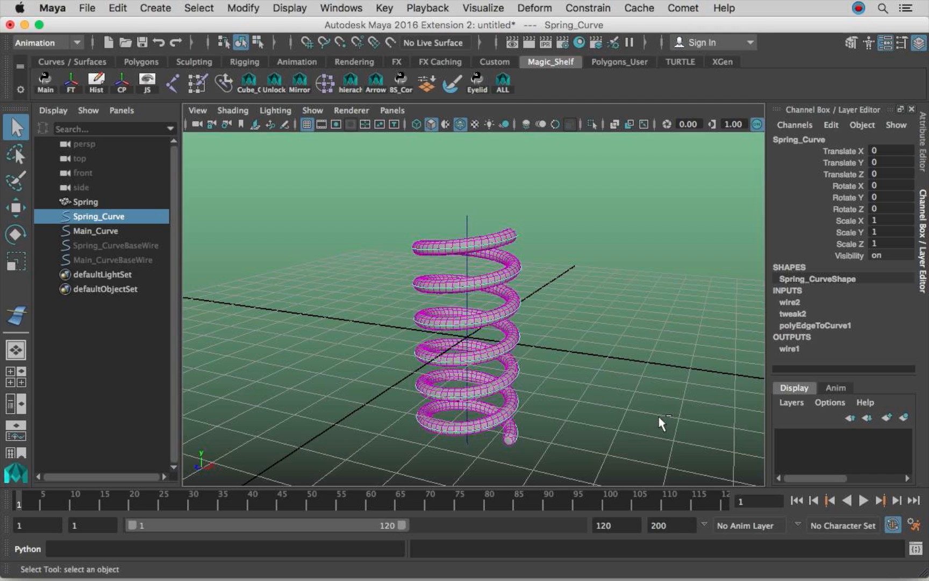
key(ctrl+h)
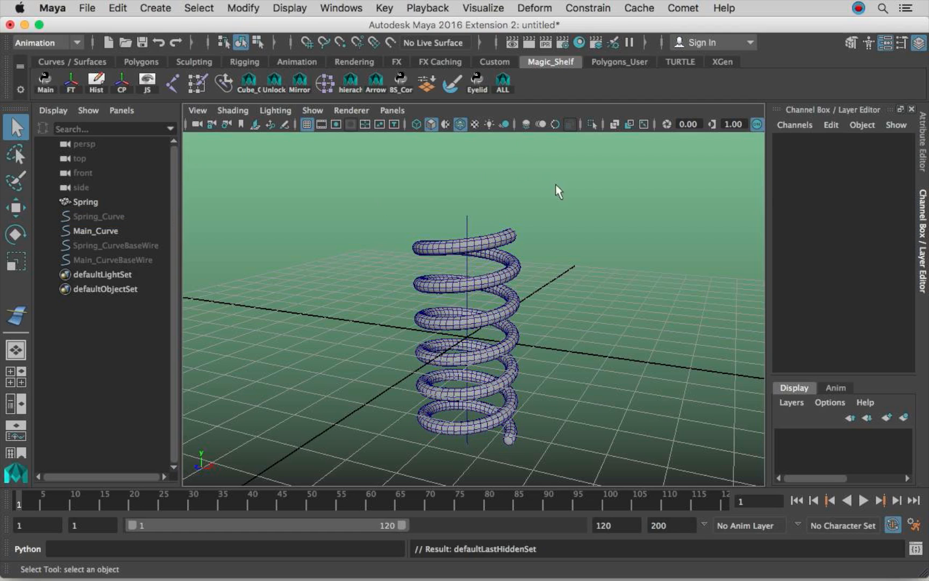
Switch Main_Curve to control vertex editing and move its top CV downward to compress the spring.
alt+drag(535, 240, 587, 240)
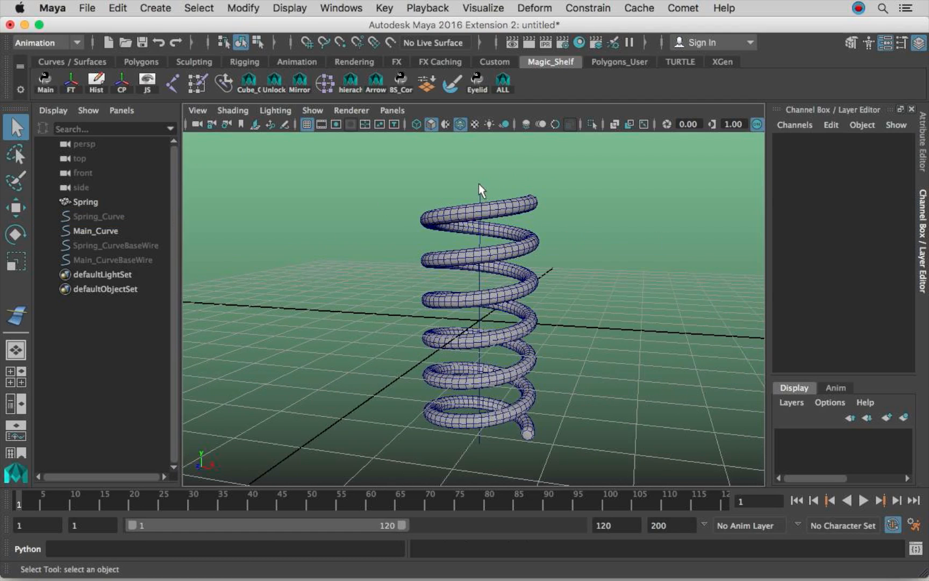
right_drag(479, 184, 404, 184)
drag(490, 182, 477, 190)
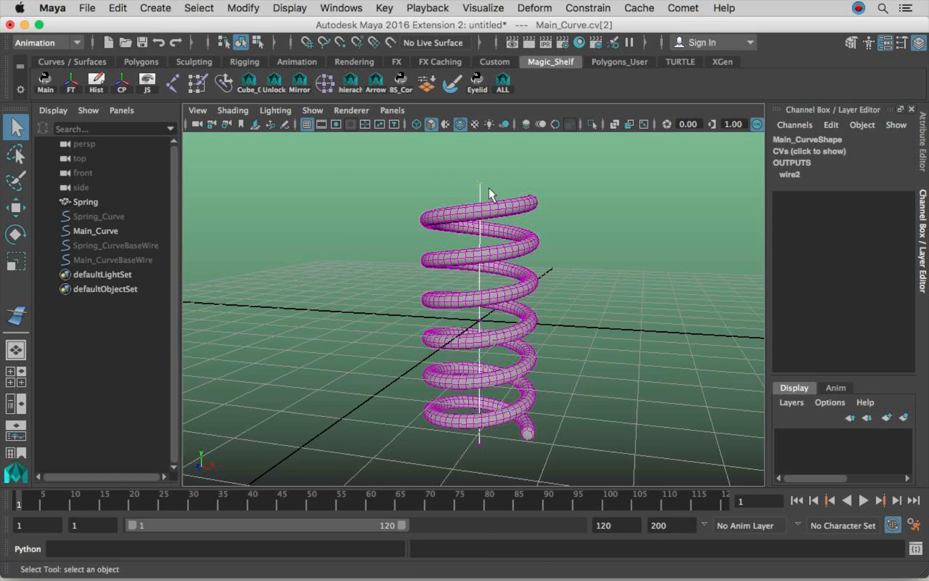
key(w)
alt+right_drag(554, 211, 538, 209)
alt+drag(539, 209, 504, 200)
alt+middle_drag(503, 200, 504, 234)
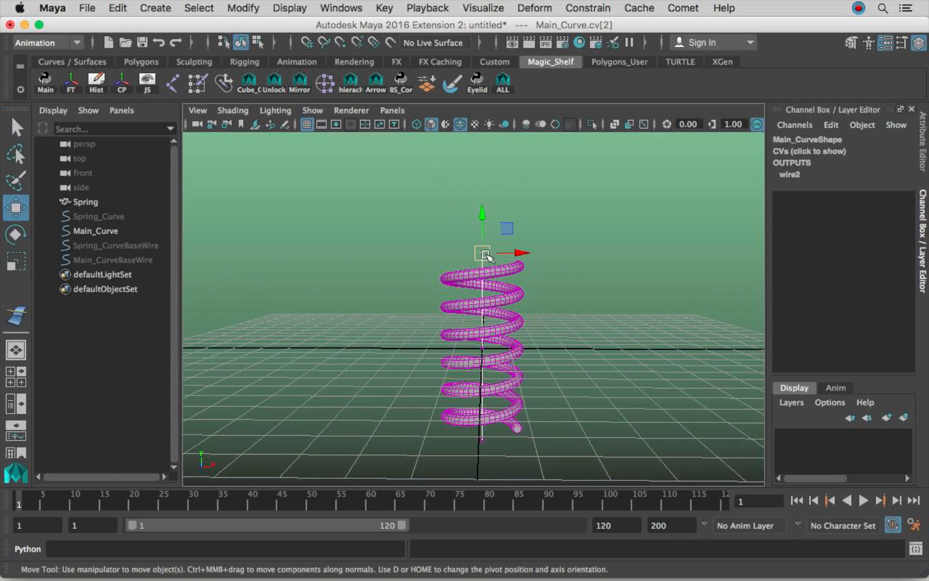
drag(483, 255, 484, 317)
Move Main_Curve's bottom CV upward to compress the spring from below.
alt+drag(477, 324, 384, 303)
alt+right_drag(384, 303, 481, 437)
click(465, 469)
alt+drag(467, 469, 510, 322)
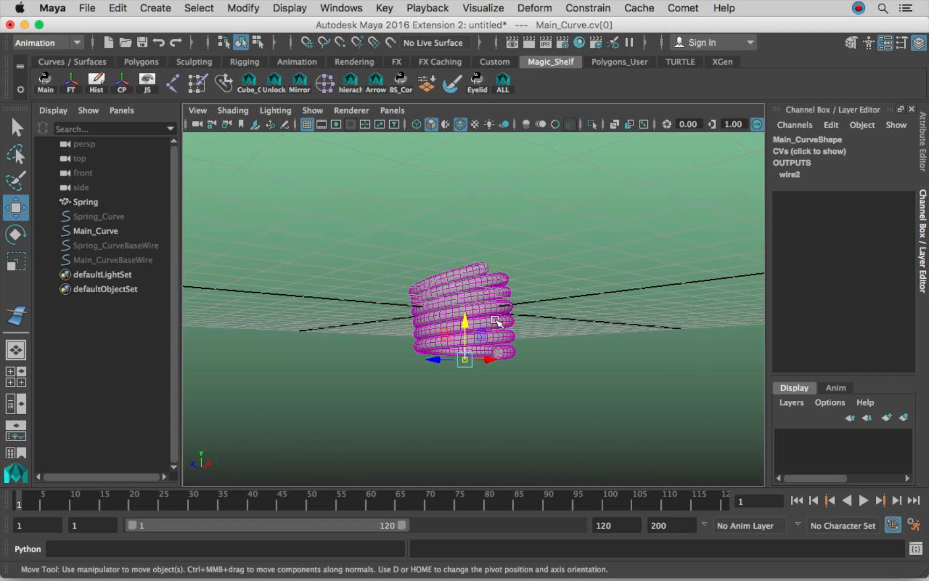
Undo the moves of Main_Curve's bottom and top CVs.
key(ctrl+z)
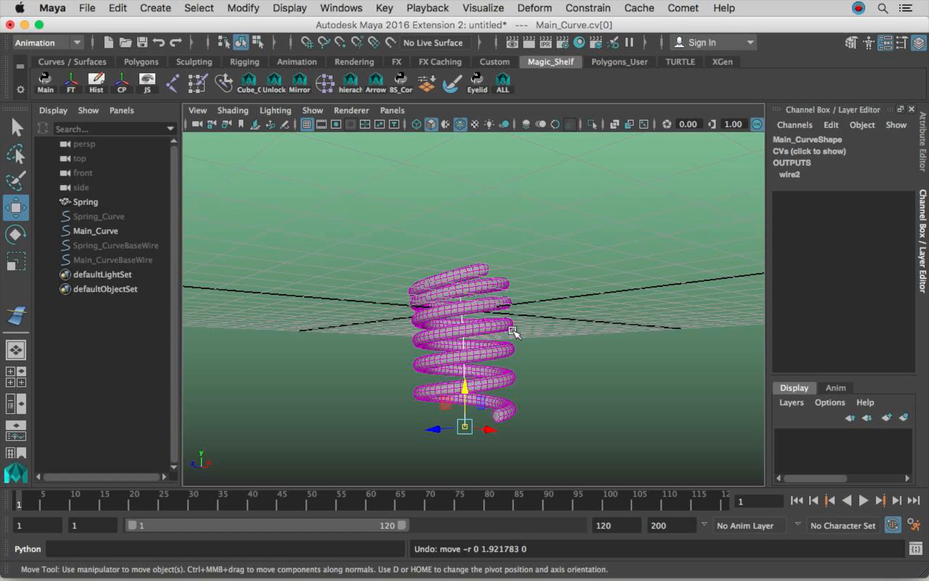
key(ctrl+z)
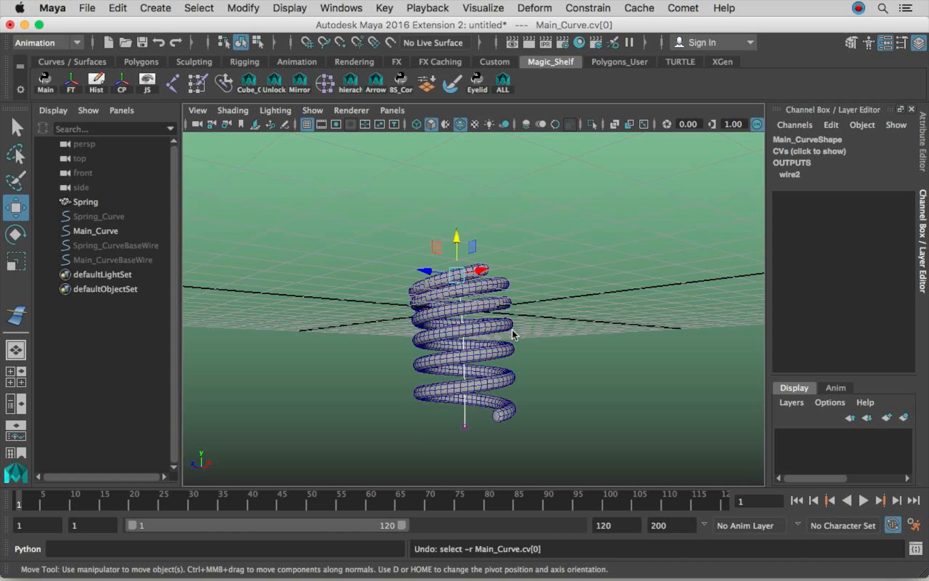
key(ctrl+z)
Compress the spring again from above by moving Main_Curve's top CV downward.
alt+drag(500, 259, 569, 280)
alt+right_drag(569, 279, 553, 256)
alt+drag(552, 256, 535, 220)
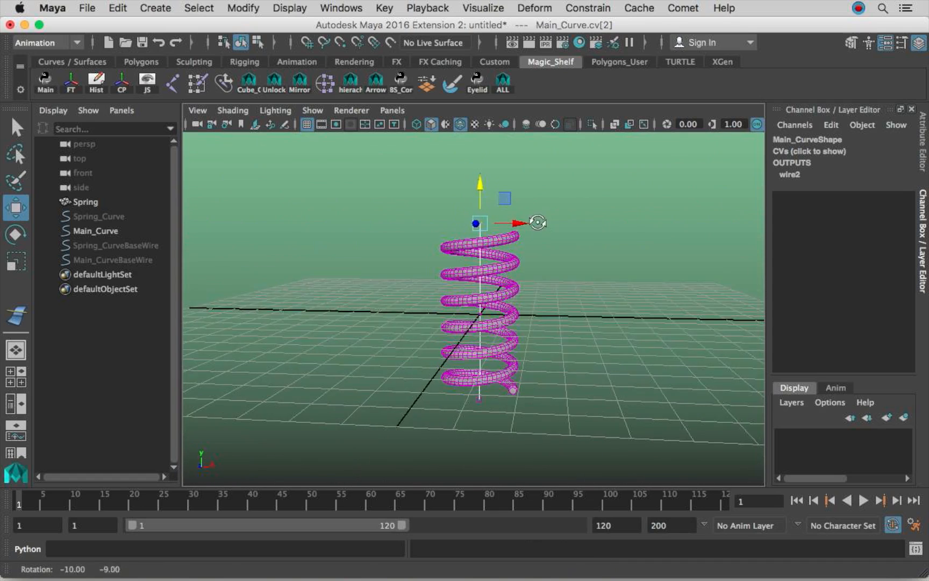
alt+middle_drag(535, 220, 540, 249)
drag(486, 215, 486, 276)
Select Main_Curve's bottom CV and move it upward until the spring's coils are close together.
alt+right_drag(491, 305, 573, 378)
alt+middle_drag(573, 379, 548, 299)
click(475, 404)
drag(478, 371, 482, 300)
Examine the compressed spring's coils up close for gaps and overlaps, including with the Spring mesh selected.
alt+drag(527, 273, 422, 240)
alt+right_drag(425, 242, 502, 253)
alt+drag(502, 253, 532, 284)
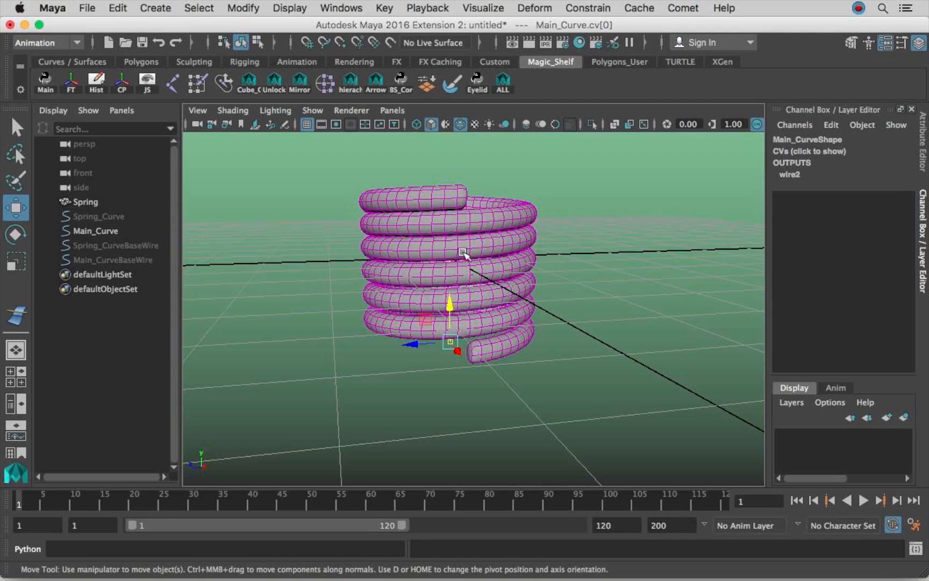
alt+right_drag(456, 263, 606, 268)
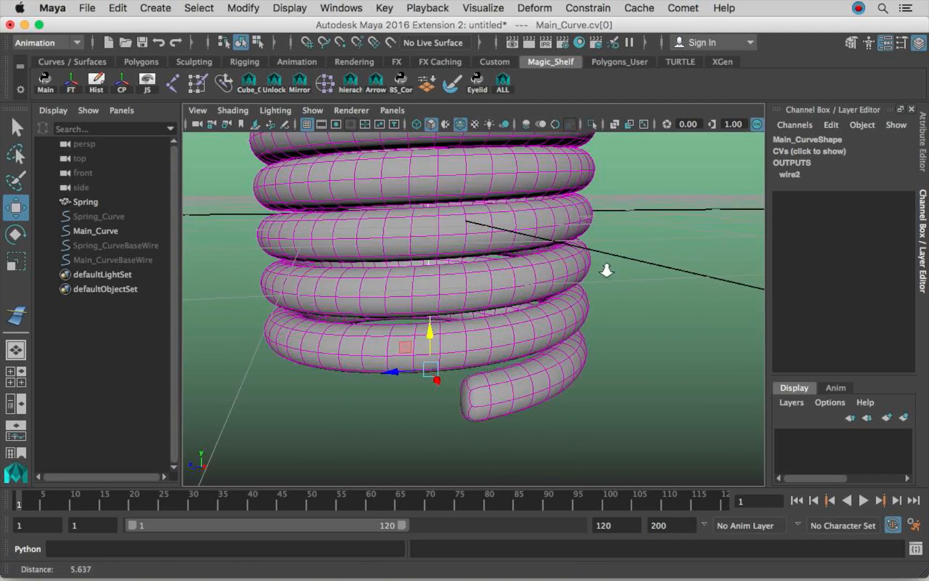
alt+middle_drag(525, 233, 556, 292)
mouse_move(425, 264)
alt+right_down()
mouse_move(486, 261)
mouse_move(441, 265)
alt+right_up()
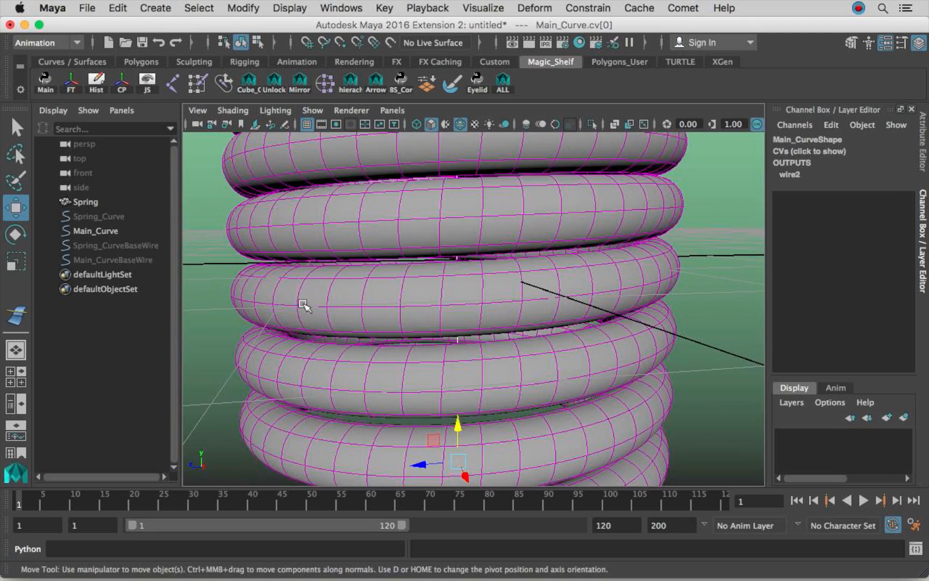
alt+middle_drag(422, 268, 429, 288)
alt+right_drag(447, 306, 511, 305)
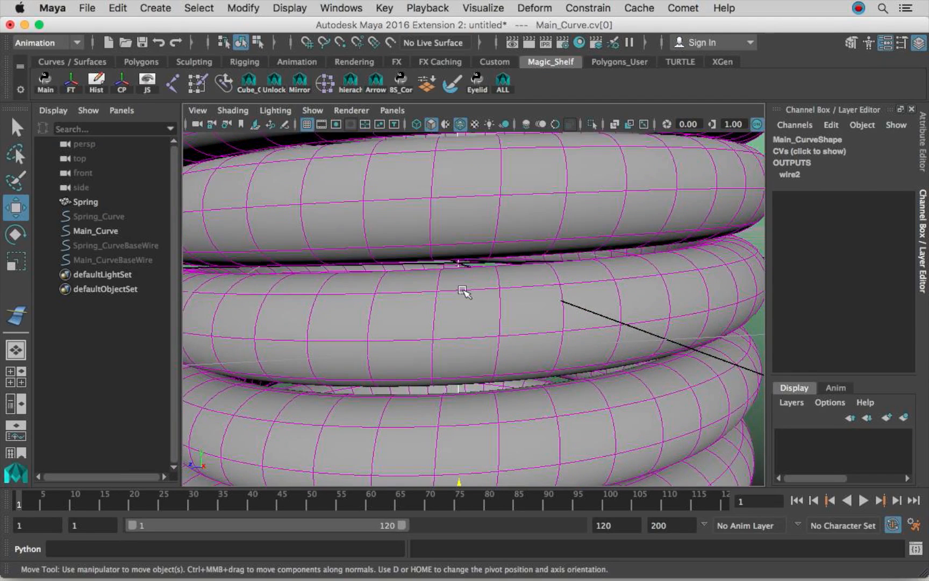
click(463, 291)
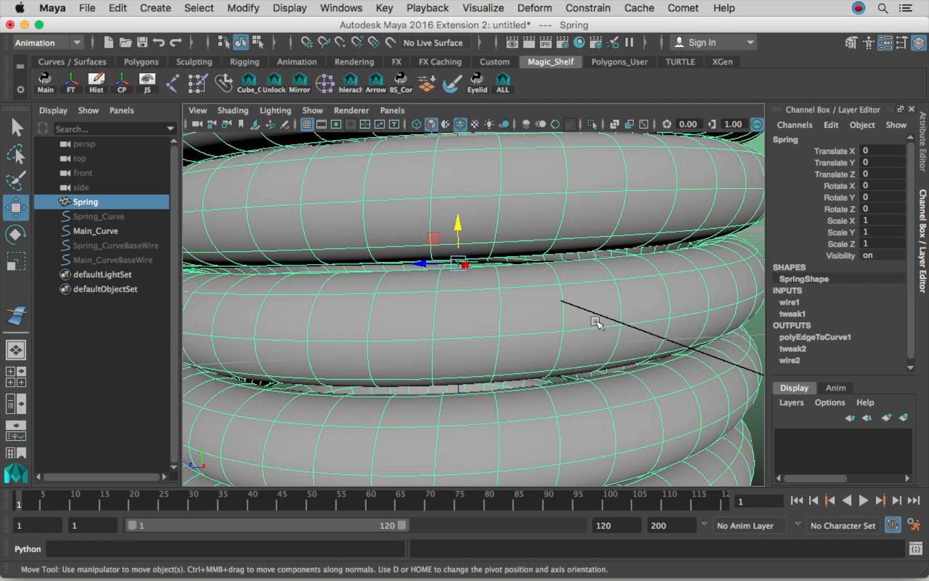
Undo the CV moves that compressed the spring from both ends and clear the selection.
alt+right_drag(606, 312, 429, 294)
alt+right_drag(489, 297, 442, 290)
key(z)
key(z)
key(z)
key(z)
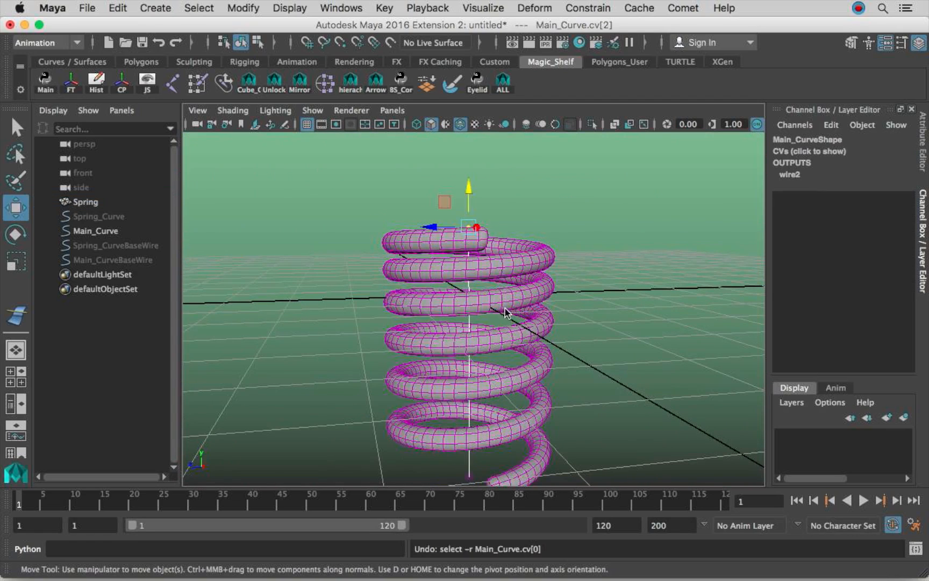
alt+right_drag(579, 304, 462, 286)
alt+drag(462, 286, 497, 283)
click(418, 258)
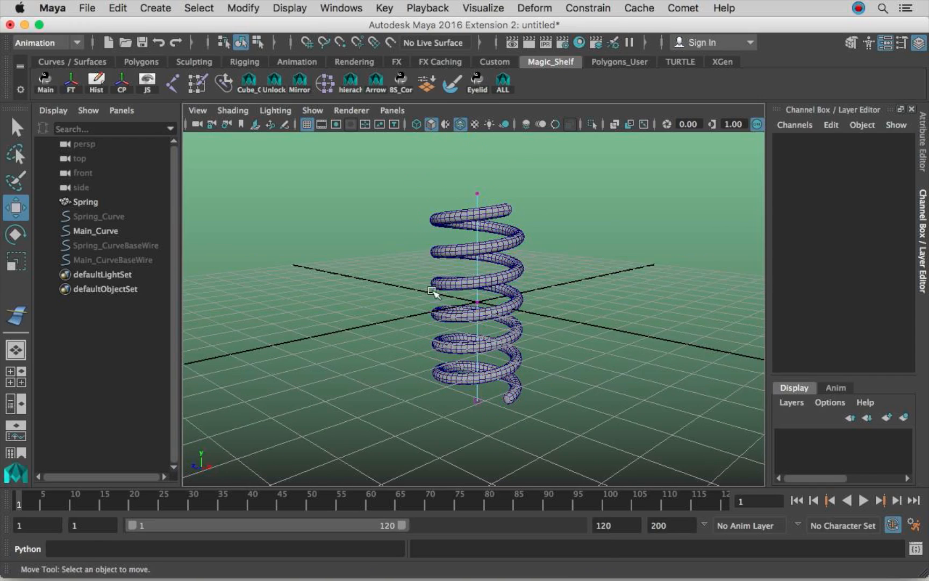
Pick Main_Curve's top and bottom CVs in turn, and move the bottom one upward to squash the spring's lower coils.
alt+right_drag(451, 272, 514, 282)
alt+drag(513, 283, 525, 262)
alt+middle_drag(525, 262, 535, 304)
alt+drag(535, 304, 548, 310)
drag(486, 198, 502, 228)
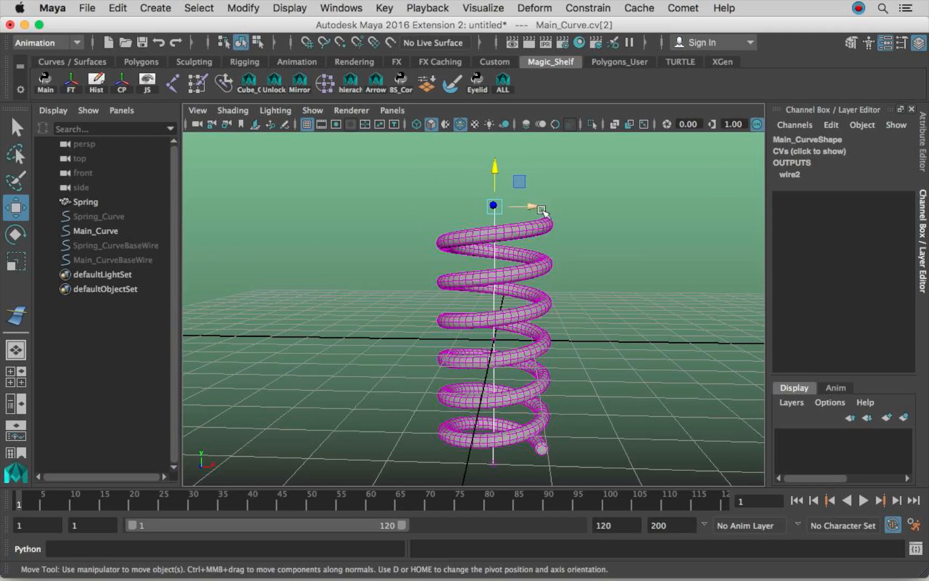
alt+middle_drag(532, 380, 516, 238)
drag(461, 321, 495, 339)
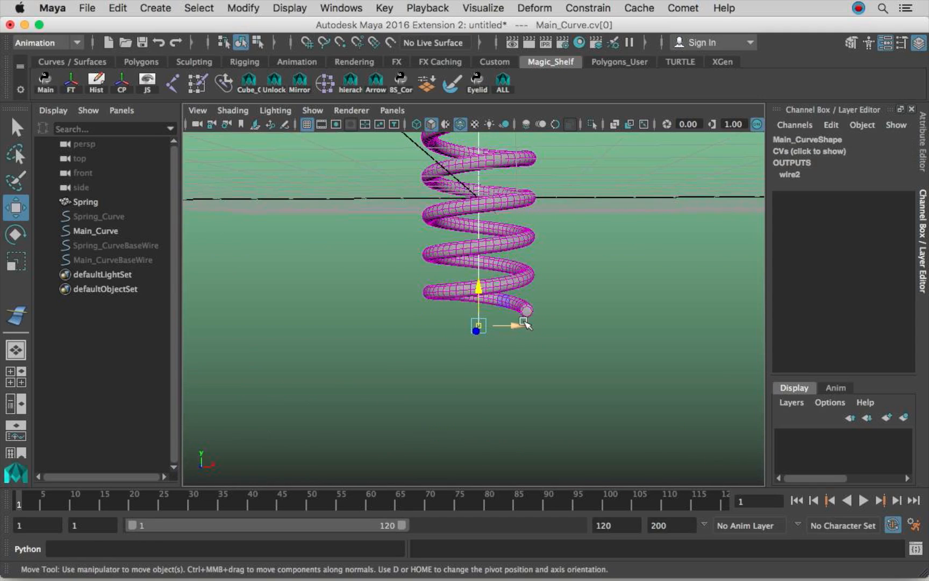
alt+right_drag(488, 295, 477, 352)
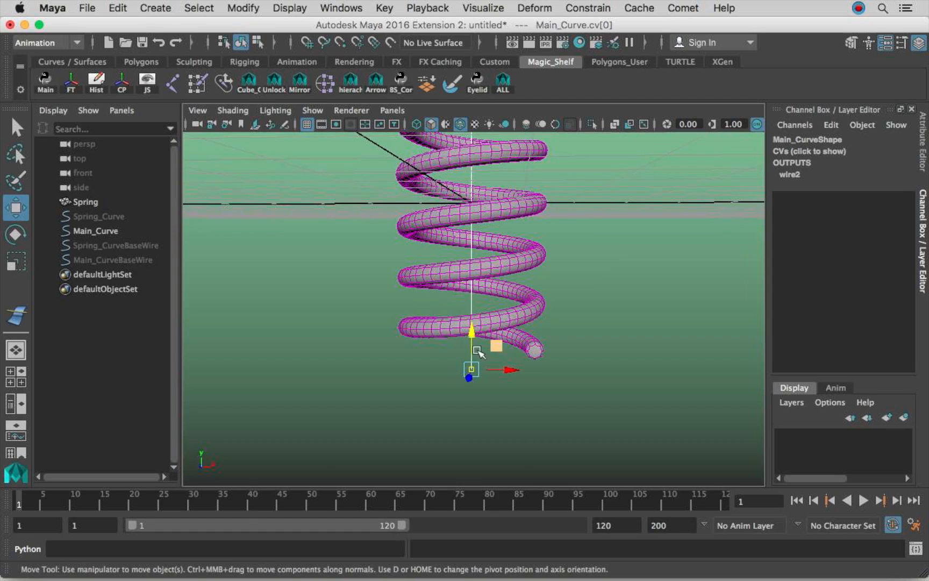
alt+drag(521, 356, 476, 340)
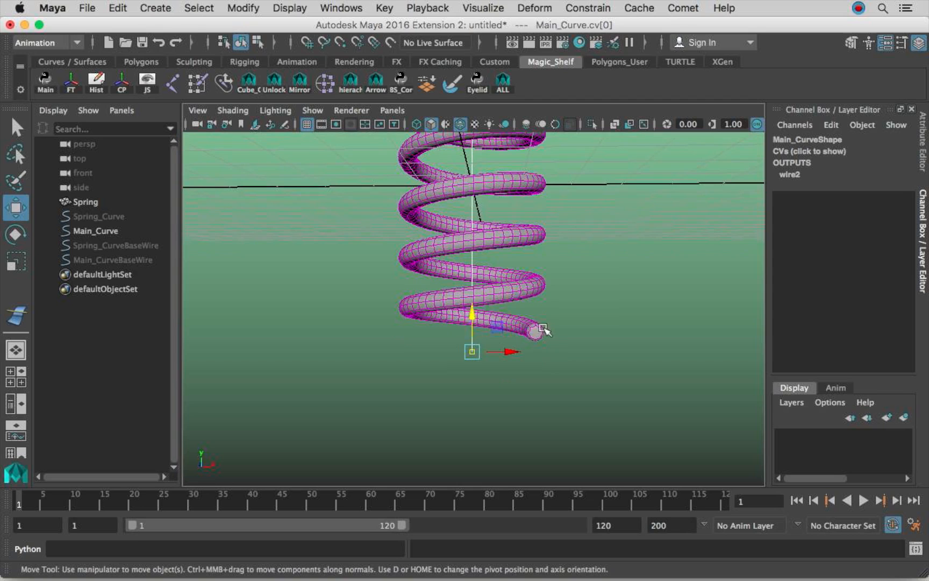
drag(474, 317, 475, 188)
Select Main_Curve's top CV and move it along Y to test how the spring compresses and stretches.
alt+middle_drag(483, 189, 512, 325)
mouse_move(503, 321)
mouse_down()
mouse_move(503, 297)
mouse_move(504, 317)
mouse_up()
alt+drag(596, 312, 441, 311)
alt+middle_drag(501, 255, 513, 326)
drag(474, 202, 494, 245)
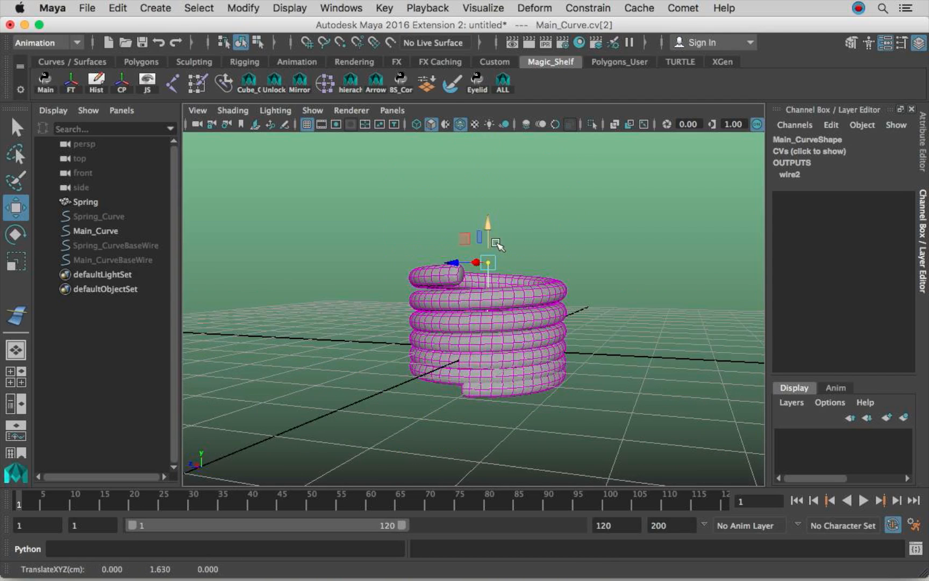
Undo the latest Main_Curve CV moves, clear the selection, and return the curve to object mode.
key(z)
key(z)
key(z)
key(z)
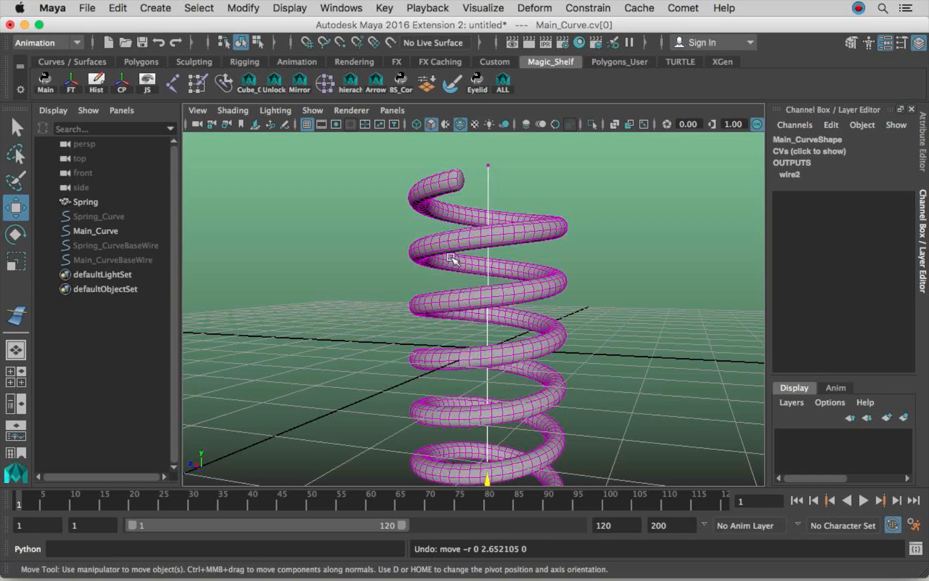
alt+drag(419, 264, 561, 286)
alt+right_drag(562, 286, 429, 276)
alt+drag(468, 294, 517, 259)
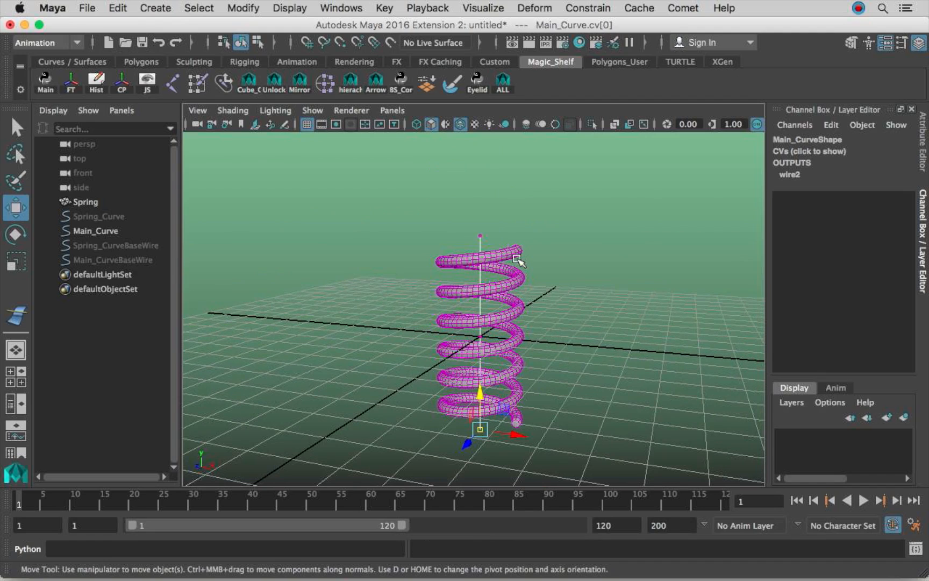
click(587, 237)
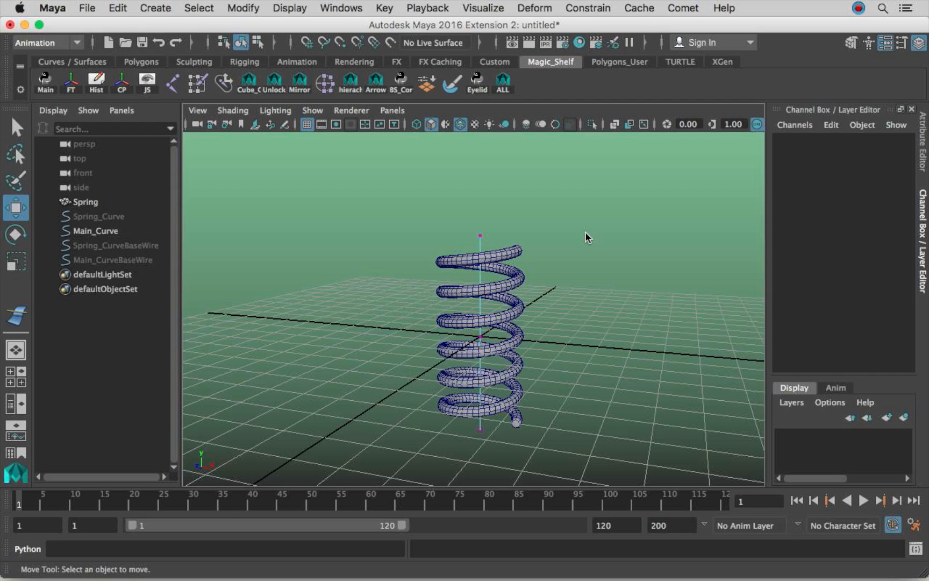
right_drag(487, 237, 570, 172)
Hide the Spring mesh and select Main_Curve.
alt+right_drag(479, 240, 514, 259)
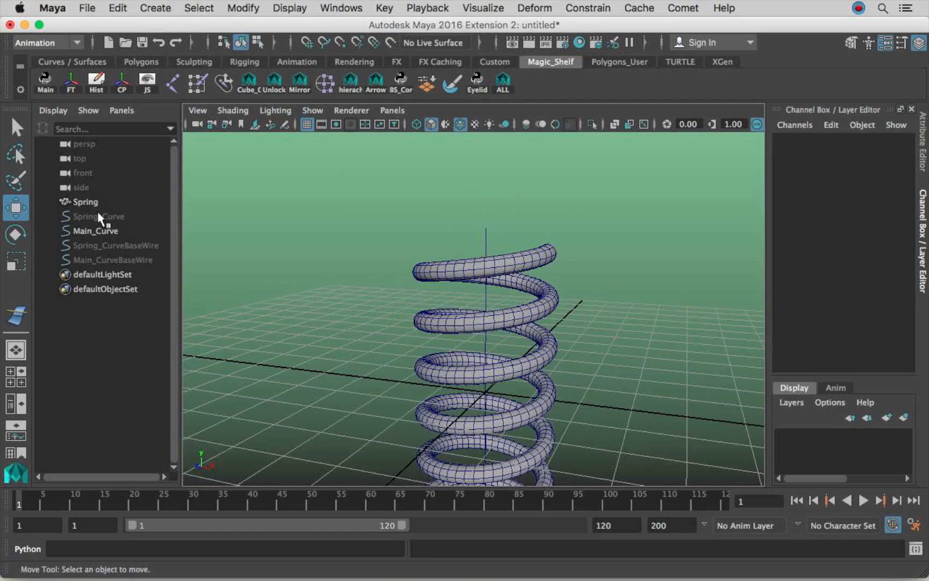
click(111, 203)
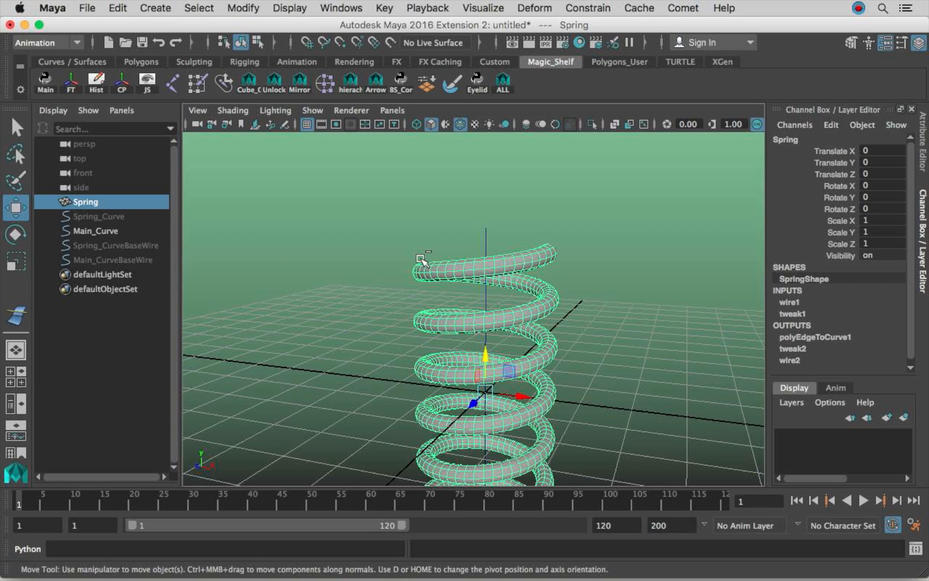
key(ctrl+h)
click(484, 266)
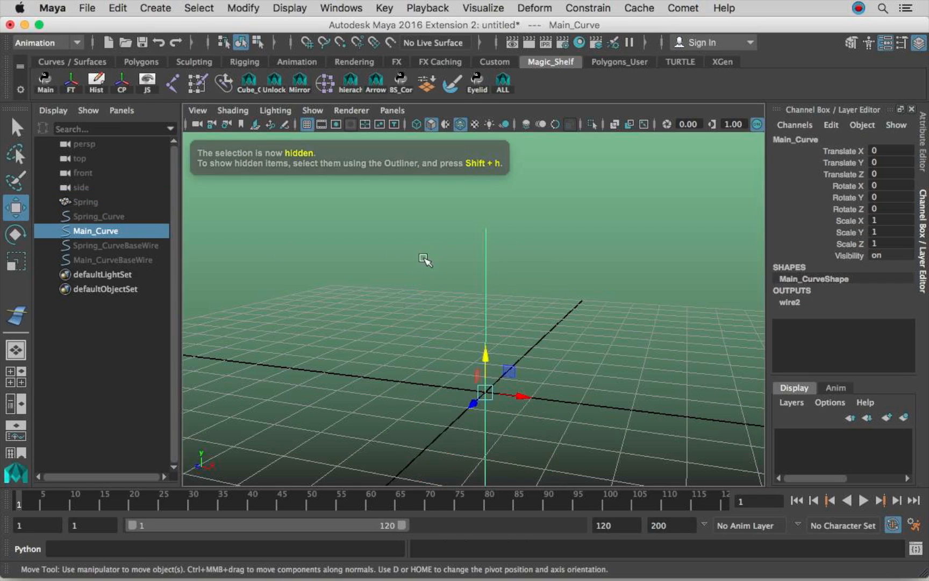
Select the top CV of Main_Curve and create a Cluster deformer on it.
alt+drag(578, 305, 573, 272)
right_drag(465, 256, 394, 189)
drag(405, 197, 538, 308)
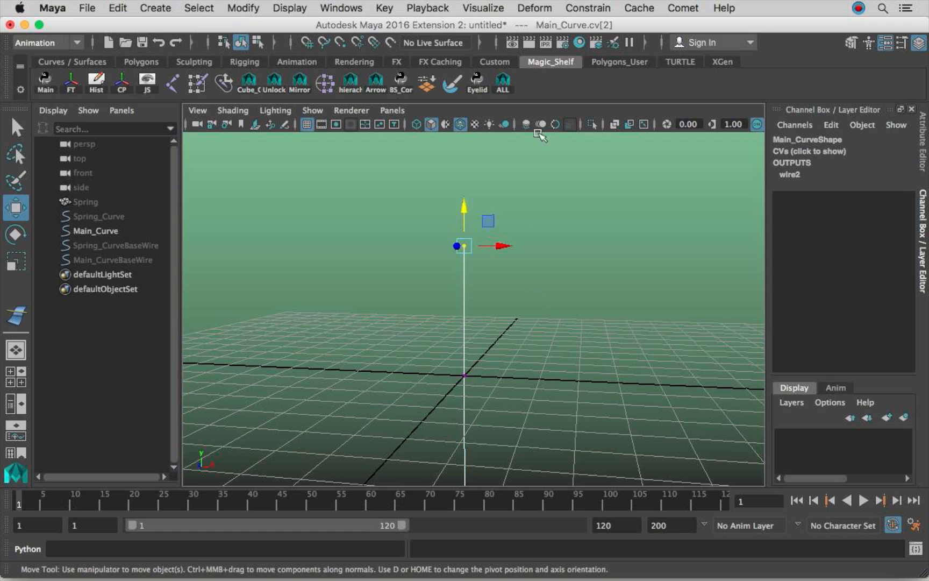
click(532, 8)
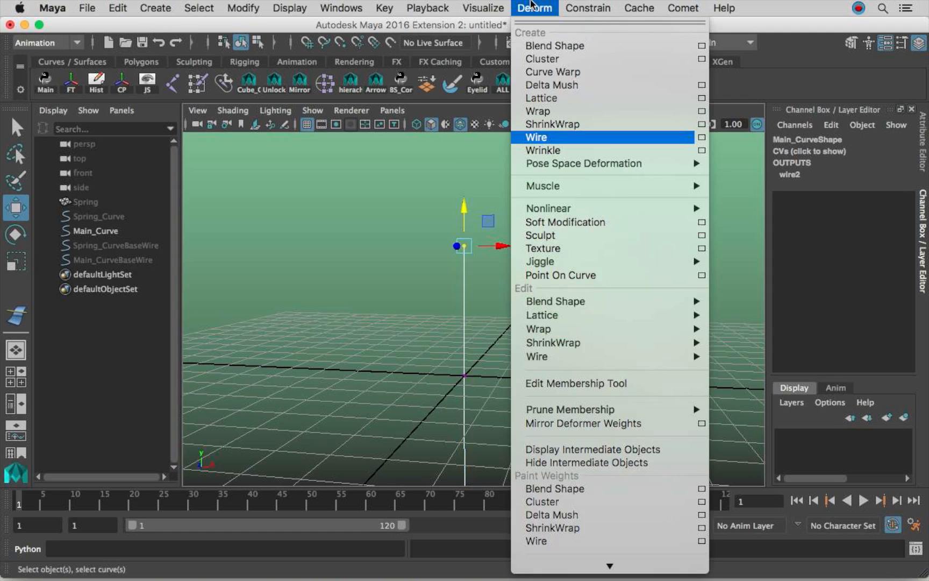
click(596, 58)
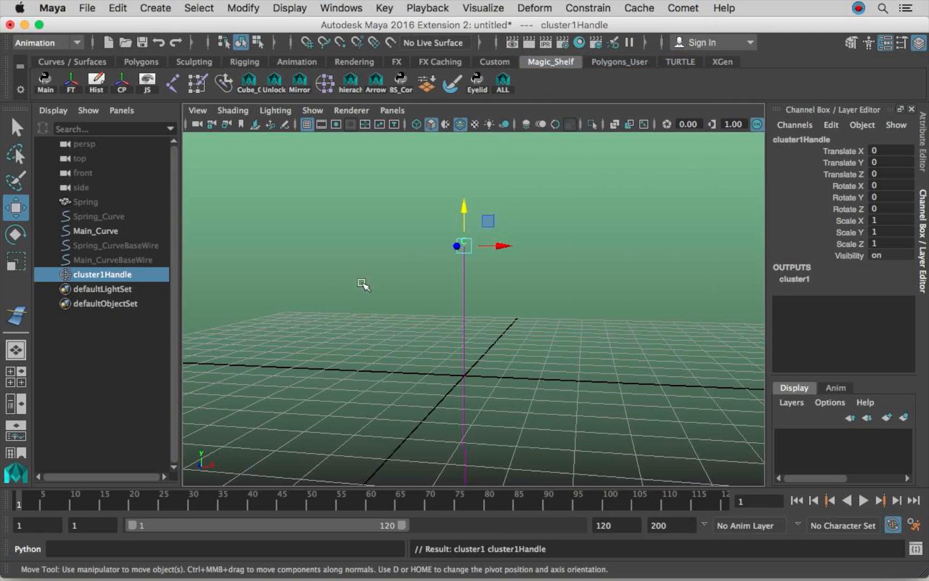
Test-move the new cluster handle at the curve's top end, and undo the move.
click(133, 272)
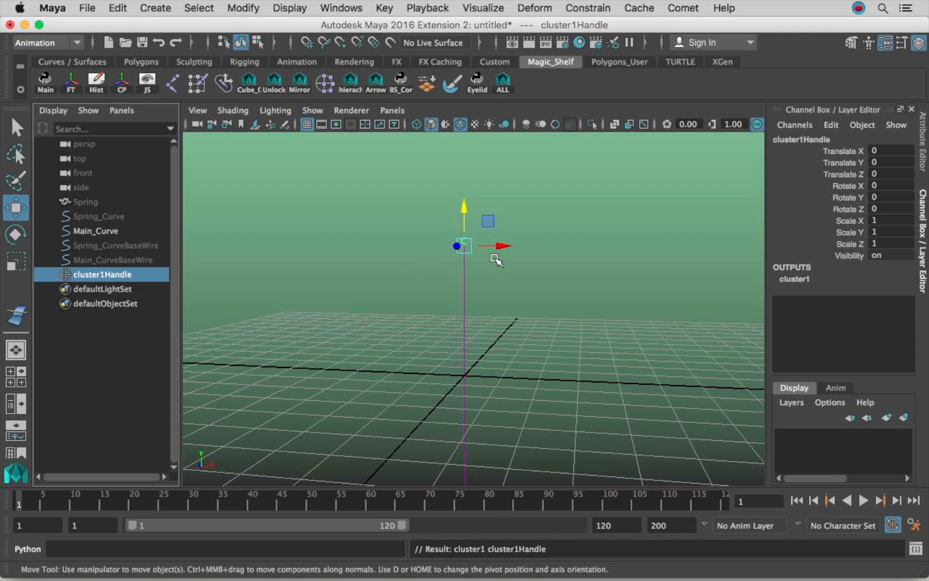
alt+drag(495, 259, 470, 269)
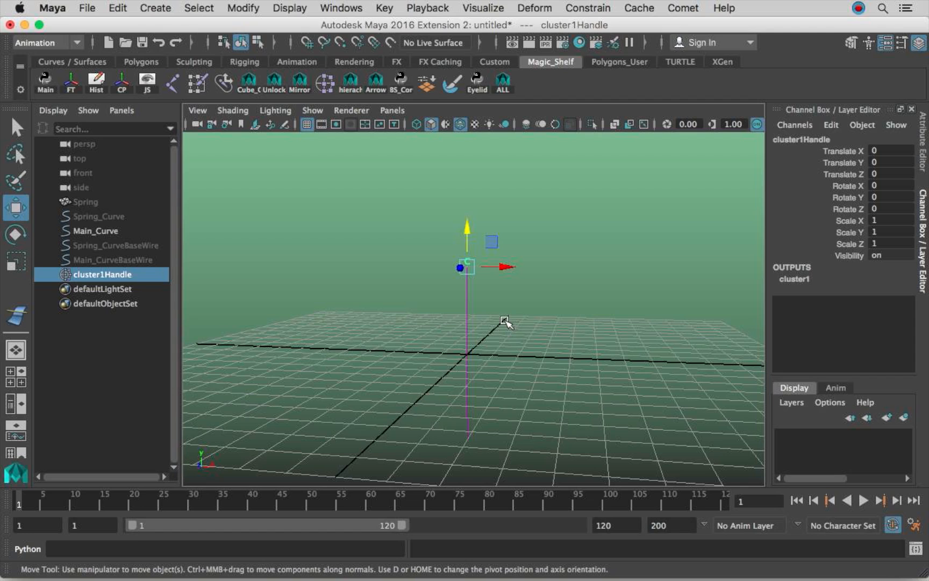
mouse_move(464, 260)
alt+mouse_down()
mouse_move(498, 259)
mouse_move(473, 255)
alt+mouse_up()
alt+middle_drag(598, 245, 537, 274)
mouse_move(470, 260)
mouse_down()
mouse_move(401, 270)
mouse_move(359, 253)
mouse_move(497, 246)
mouse_move(393, 266)
mouse_move(484, 264)
mouse_up()
key(z)
key(z)
key(z)
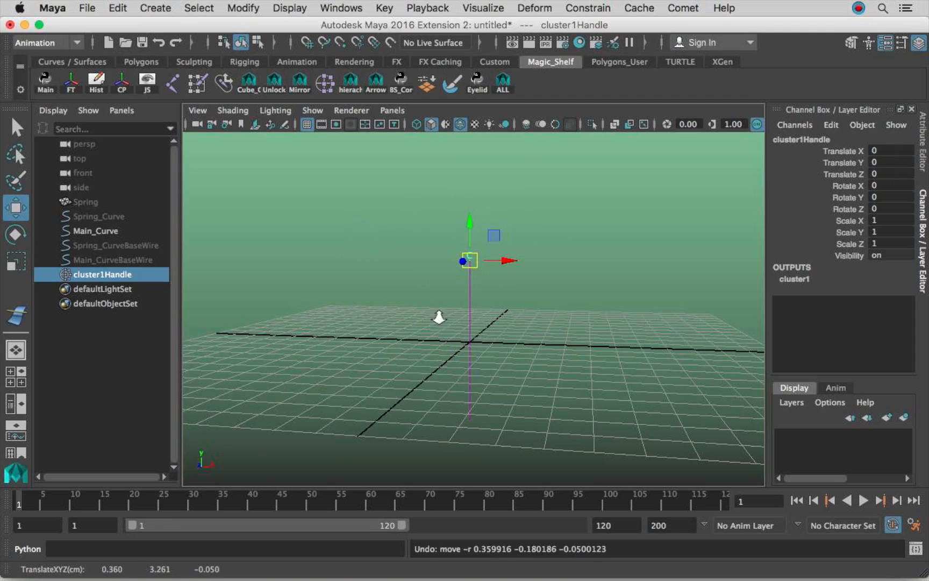
Compare the channels available for Main_Curve's bottom CV with those of the top cluster handle.
right_drag(461, 192, 406, 237)
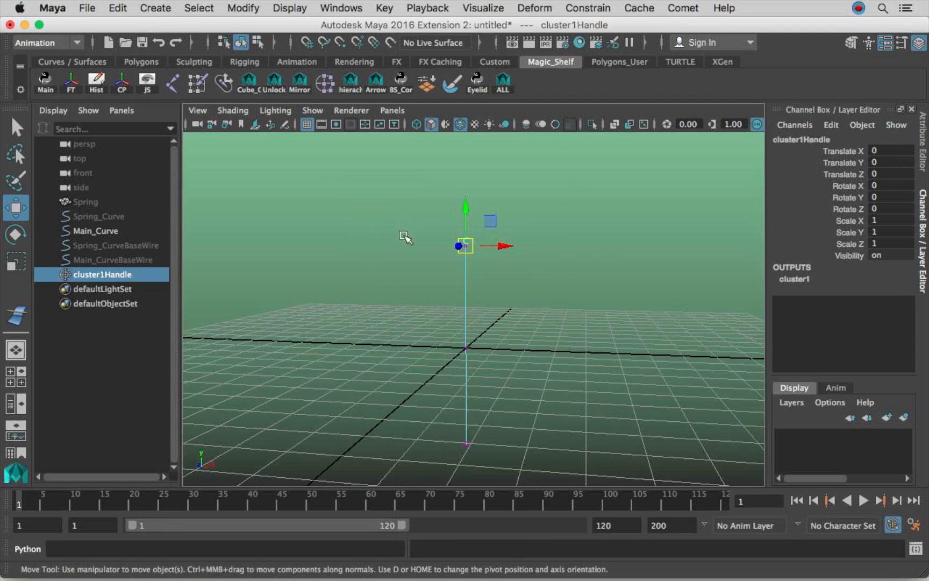
drag(440, 429, 485, 458)
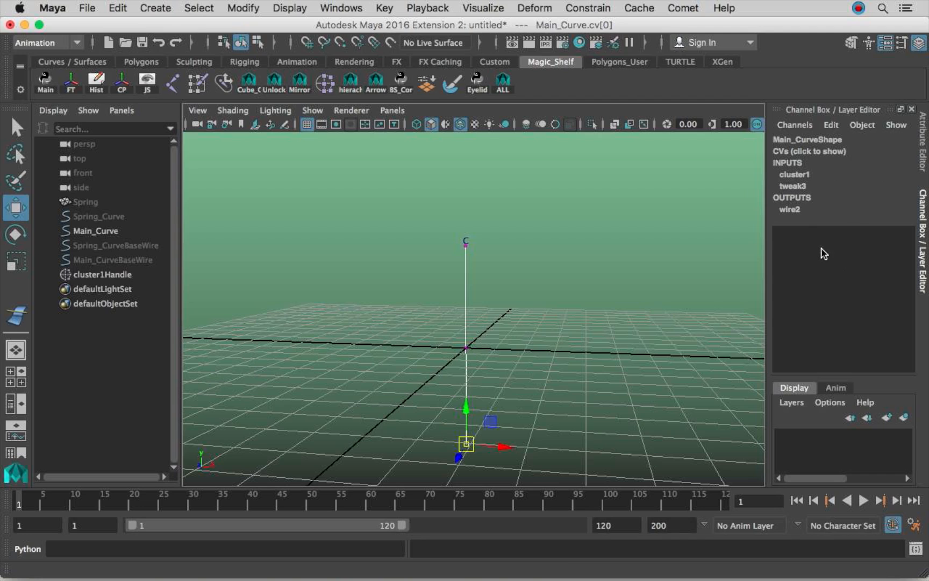
click(125, 274)
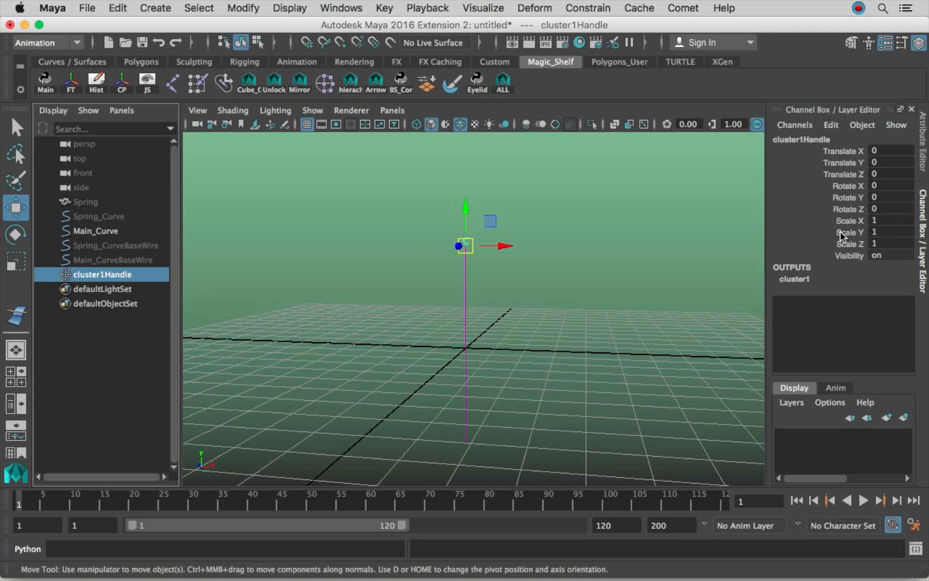
Move the top cluster handle freely away from its start, and reset its Translate X, Y and Z to 0.
drag(466, 246, 283, 185)
drag(895, 153, 880, 176)
text(0)
key(Return)
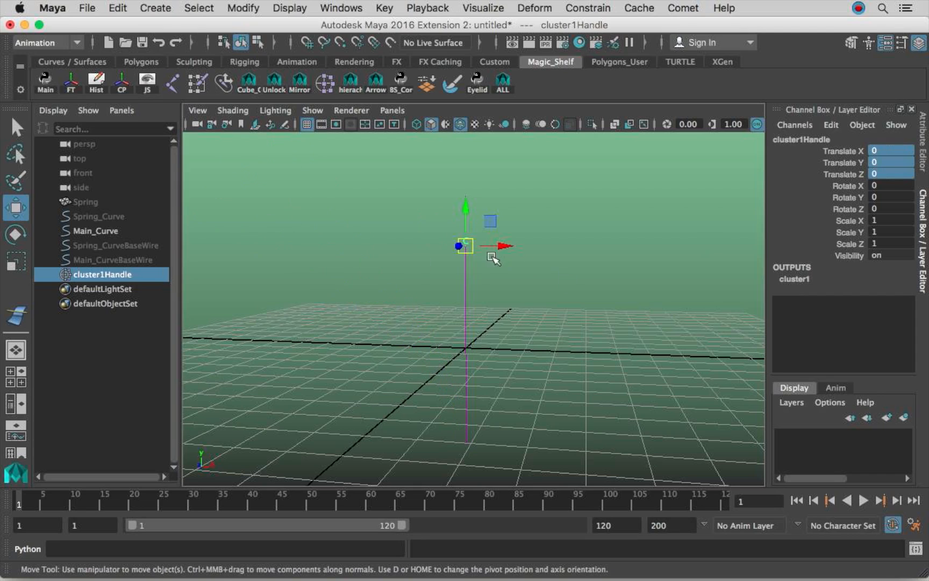
Pick Main_Curve's bottom CV and deselect it, and try moving the top cluster handle sideways before undoing the move.
right_drag(468, 372, 382, 196)
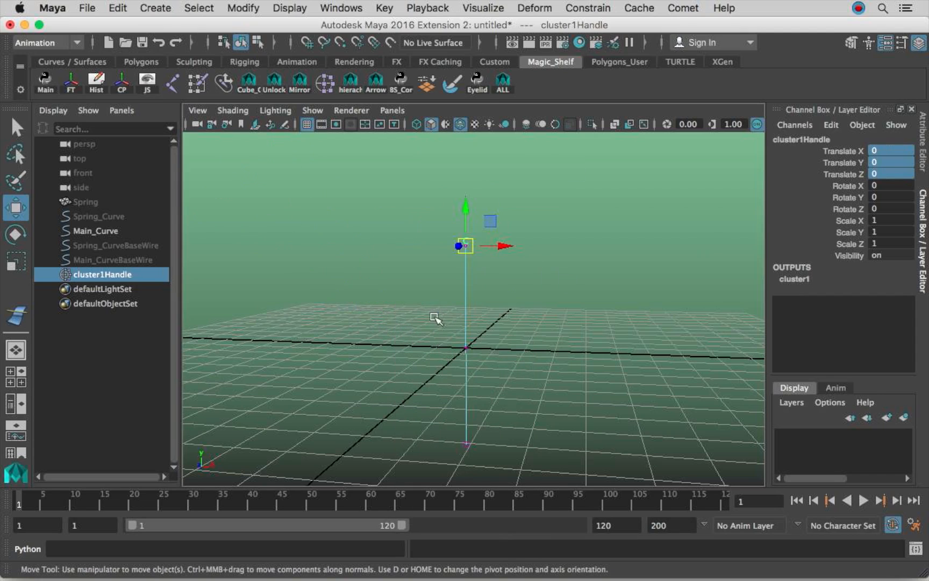
drag(446, 430, 486, 466)
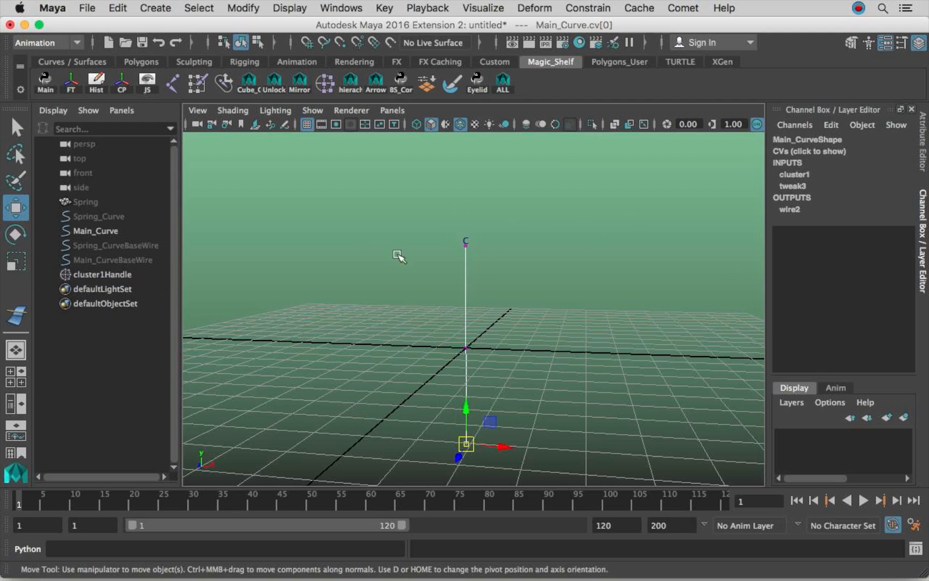
click(404, 307)
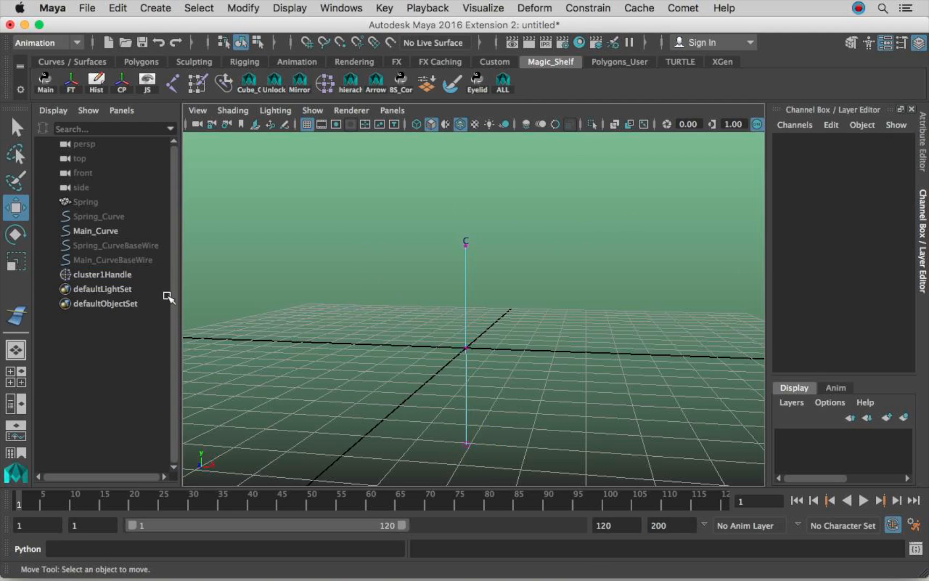
click(102, 275)
drag(467, 246, 419, 248)
key(z)
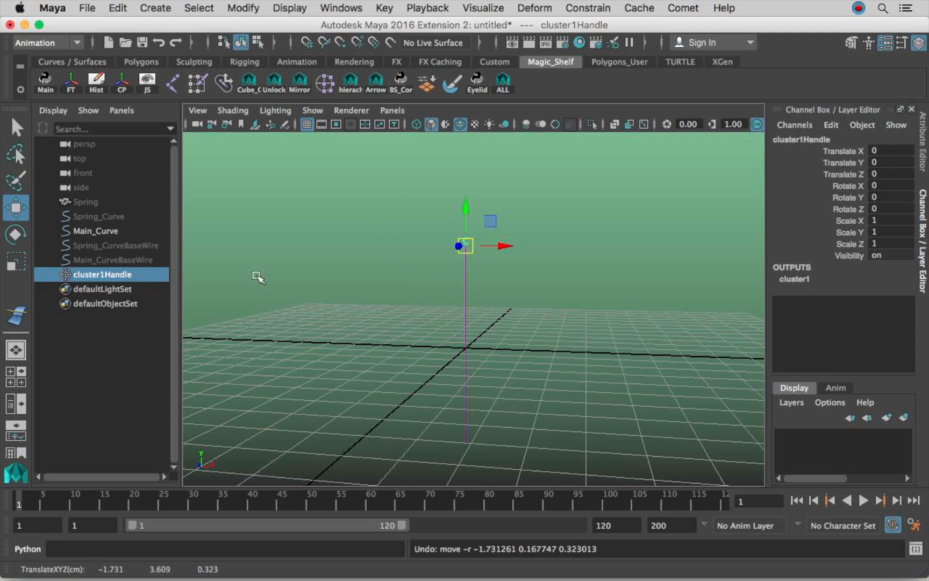
Select Main_Curve's middle CV and create a Cluster deformer on it.
right_drag(466, 307, 384, 221)
drag(453, 330, 534, 334)
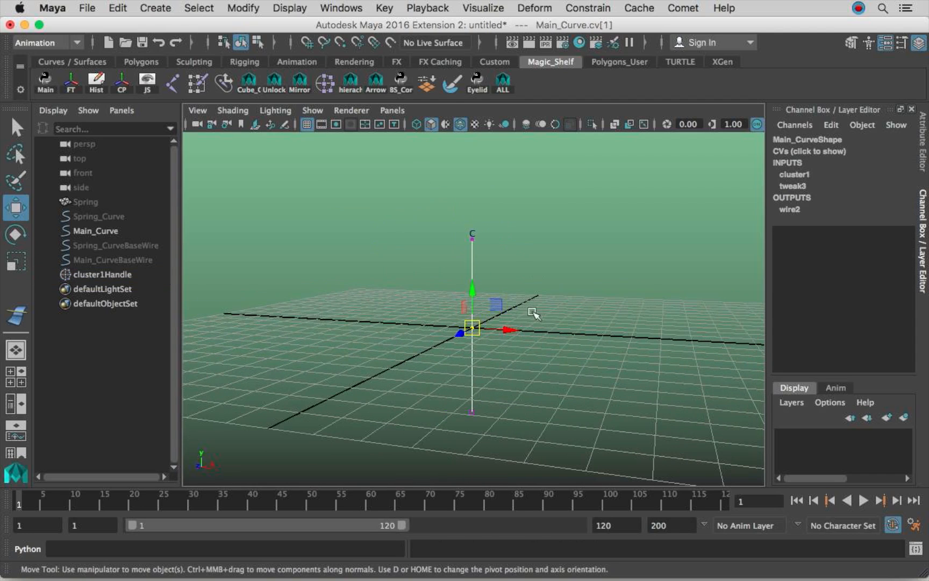
click(534, 7)
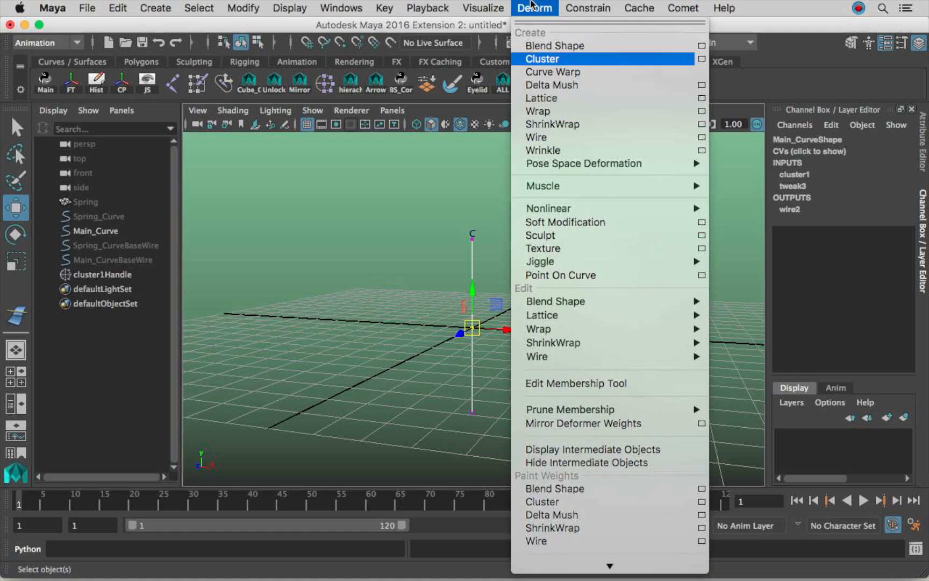
click(548, 60)
Select Main_Curve's bottom CV and repeat the Cluster command on it.
right_drag(473, 379, 398, 216)
drag(465, 405, 498, 425)
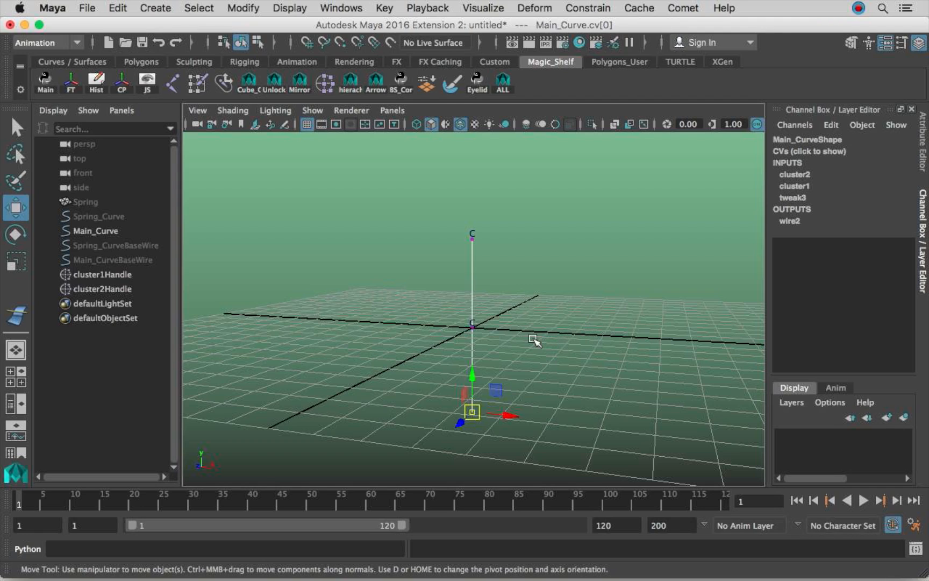
key(g)
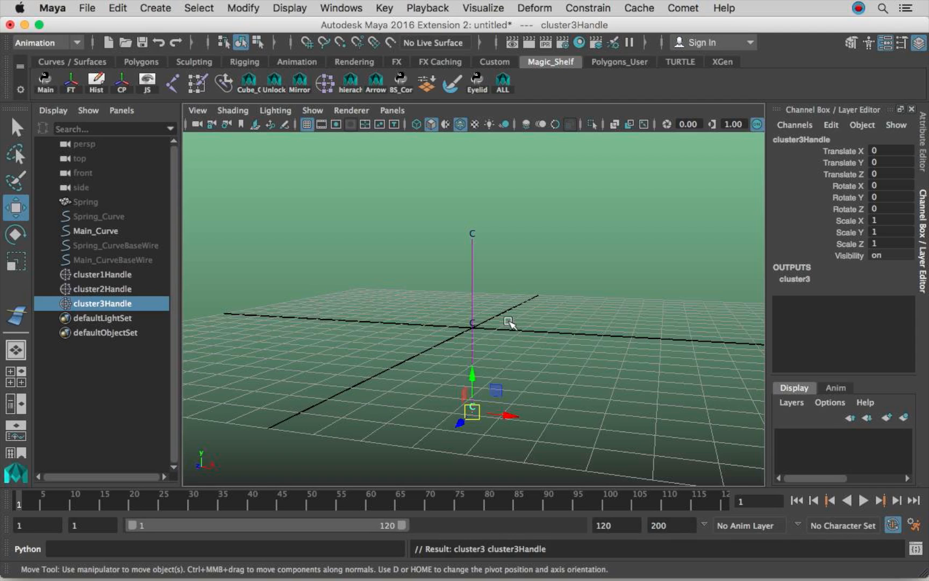
Rename the top cluster handle, cluster1Handle, as Top_cluster.
scroll(543, 309, up, 5)
scroll(565, 310, down, 2)
double_click(125, 275)
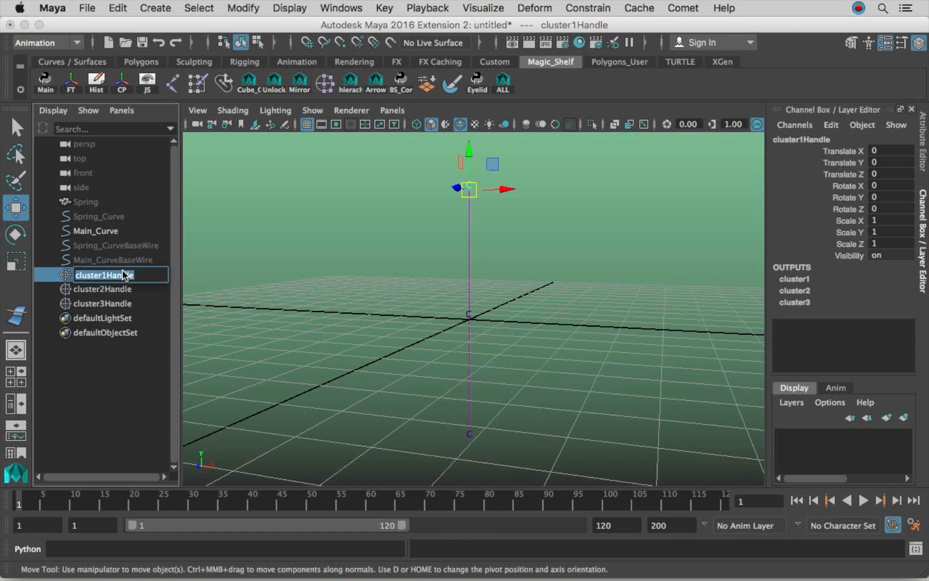
text(Top_)
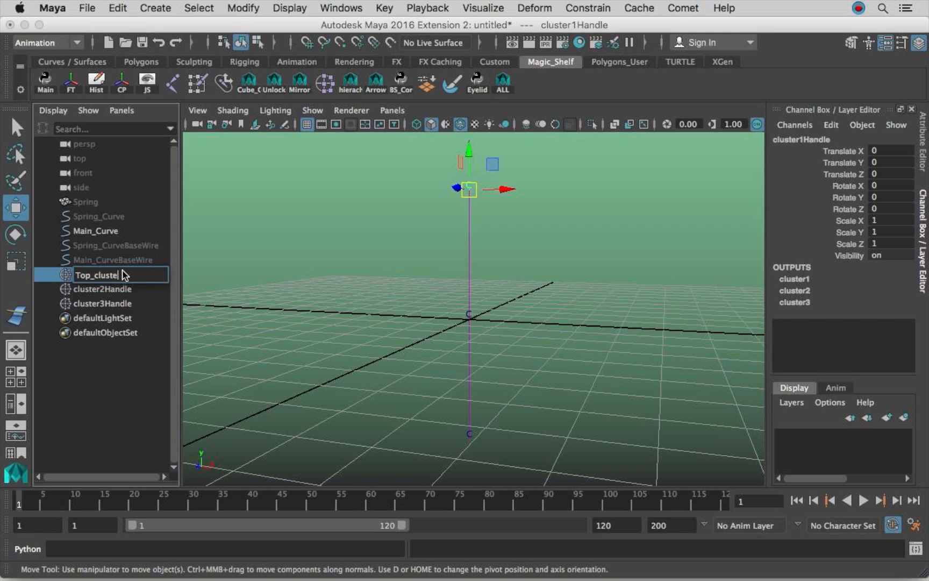
drag(127, 275, 14, 266)
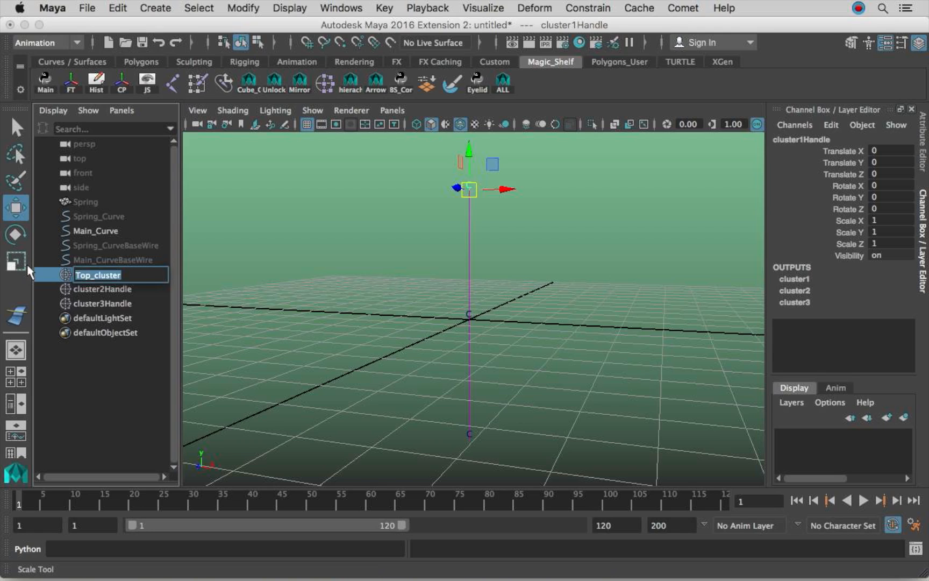
Copy the name Top_cluster and reuse it to rename the middle cluster handle, cluster2Handle, as Mid_cluster.
double_click(113, 304)
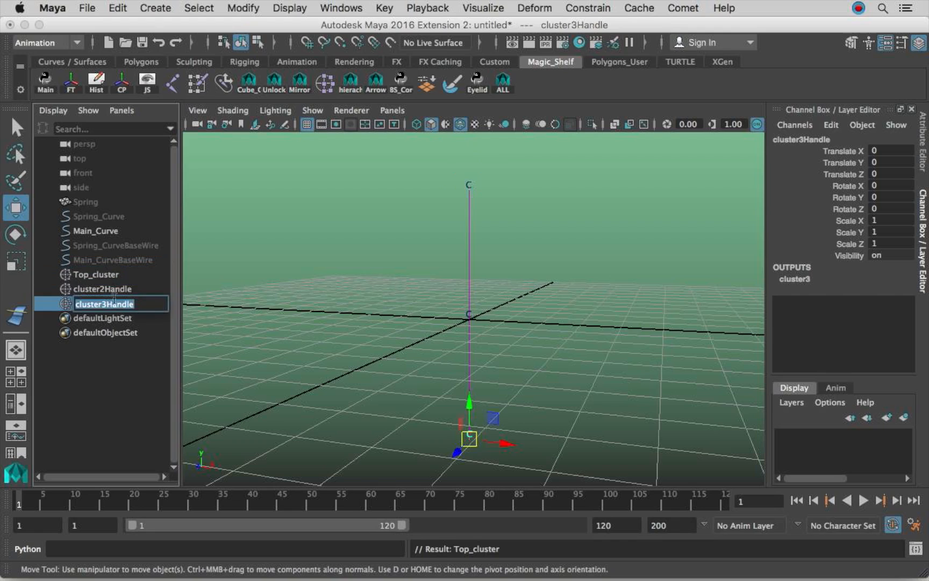
click(114, 289)
double_click(118, 277)
key(super+c)
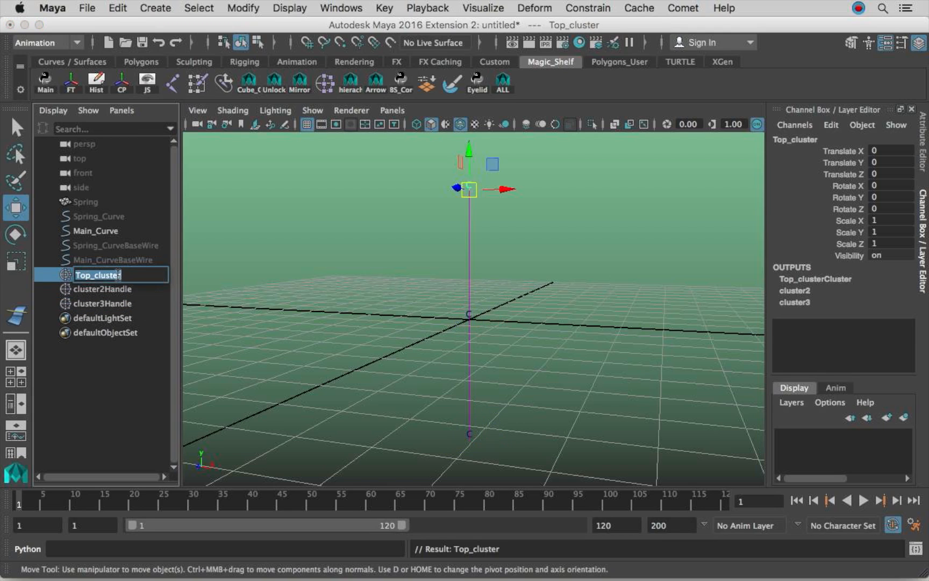
double_click(108, 291)
key(super+v)
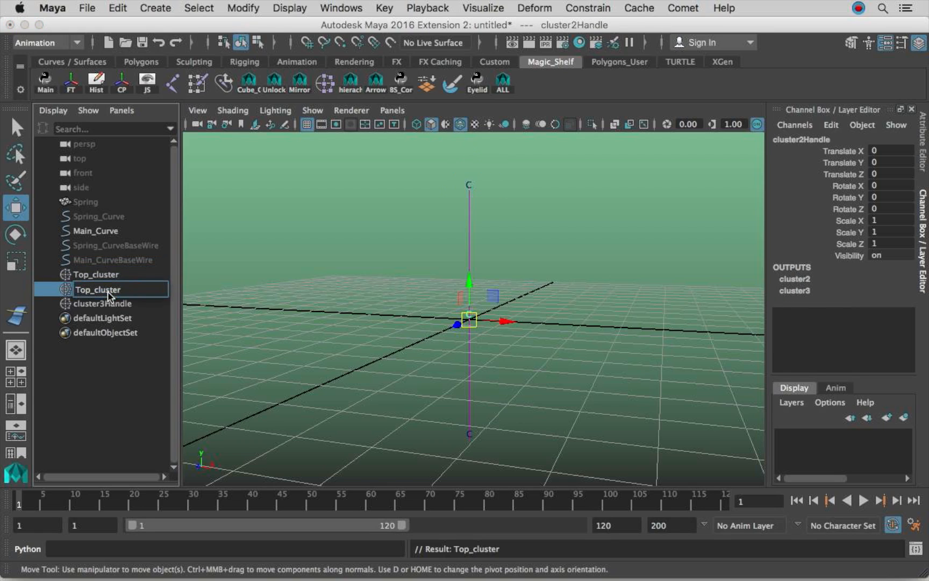
drag(89, 289, 3, 287)
text(Mid)
Rename the bottom cluster handle, cluster3Handle, as Bot_cluster using the copied name.
double_click(42, 305)
key(super+v)
drag(90, 304, 3, 297)
text(Bot)
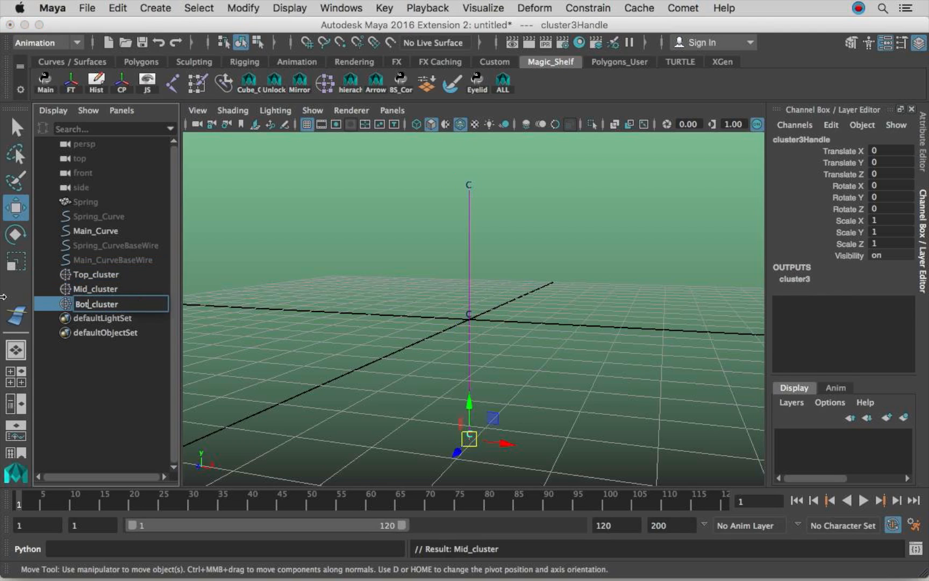
key(Return)
Test-move Mid_cluster to bend the curve, undo the move, and clear the selection.
alt+right_drag(546, 302, 403, 305)
click(130, 294)
alt+drag(482, 309, 404, 299)
key(z)
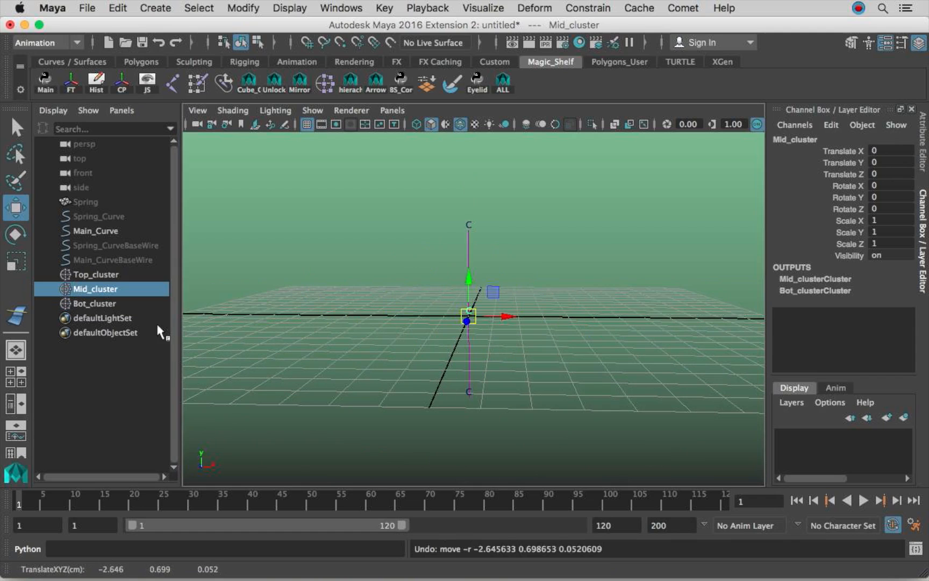
scroll(576, 227, up, 1)
alt+drag(576, 227, 556, 235)
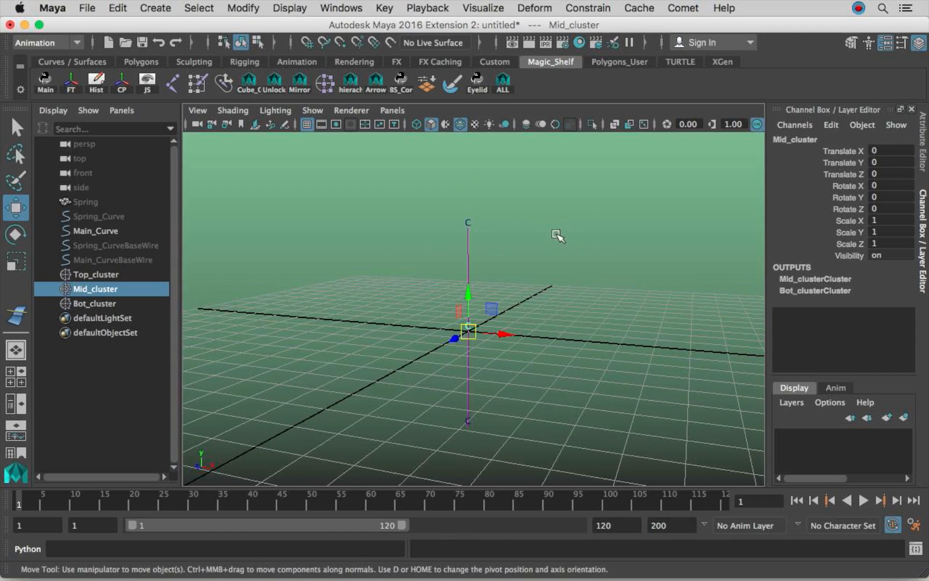
click(555, 232)
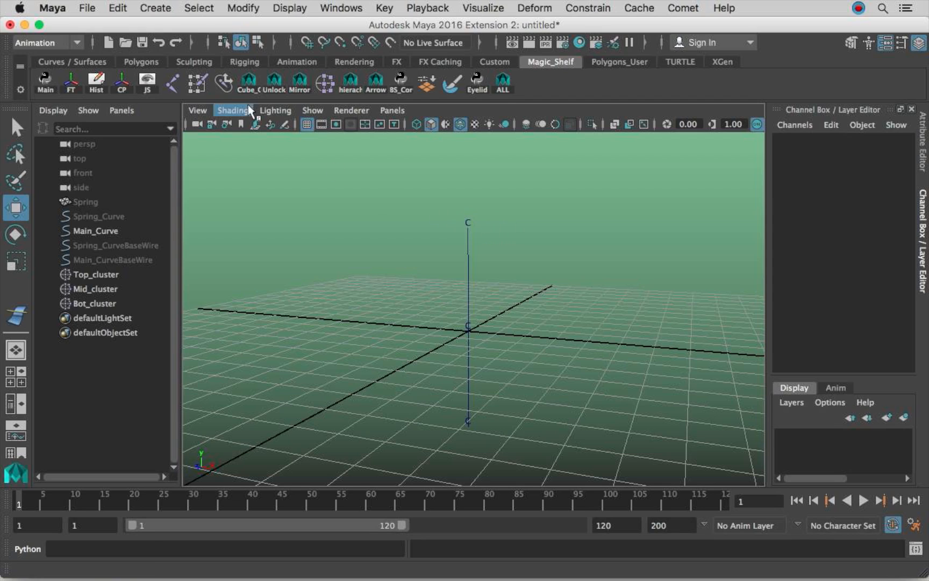
Create a NURBS circle at the origin and duplicate it twice for three control circles.
click(167, 6)
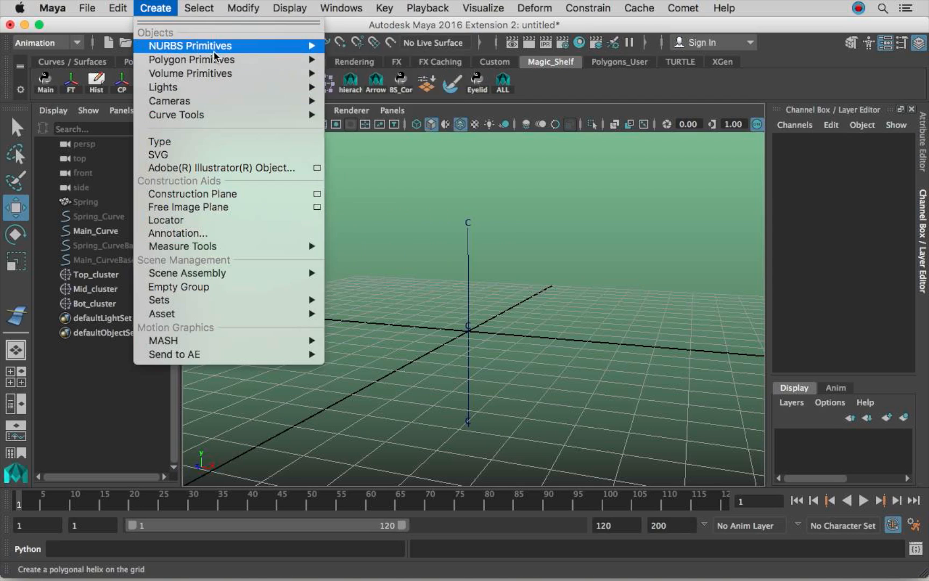
mouse_move(295, 52)
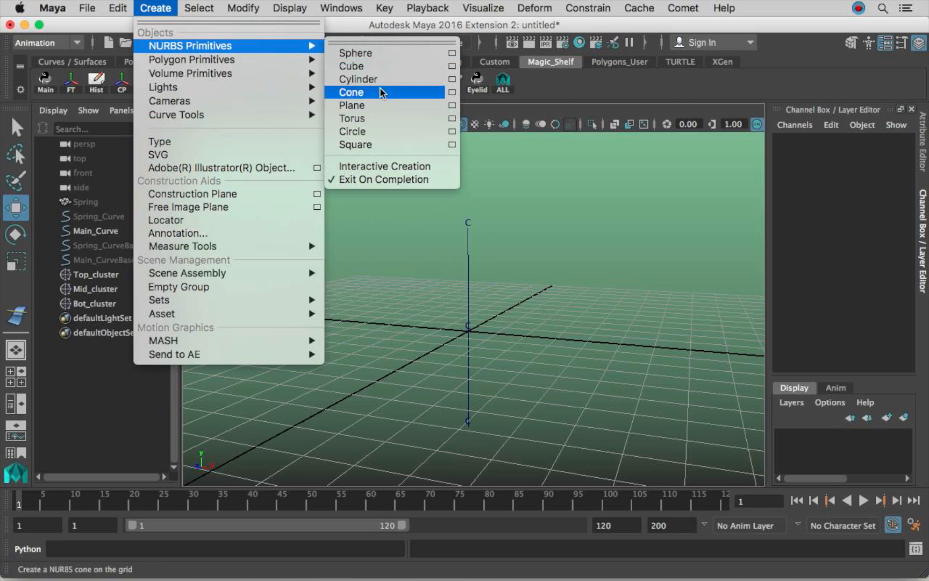
click(387, 133)
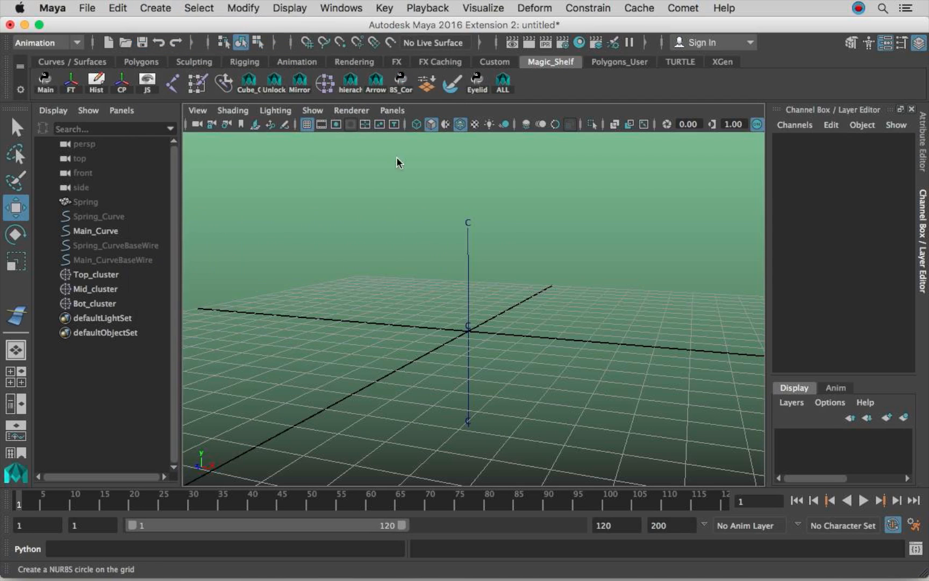
alt+drag(505, 311, 538, 338)
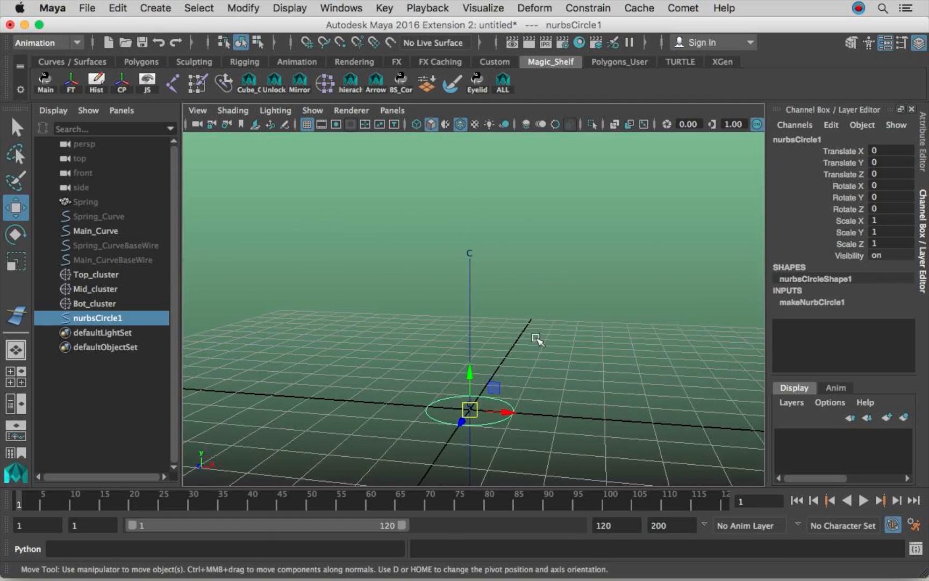
alt+drag(471, 412, 480, 382)
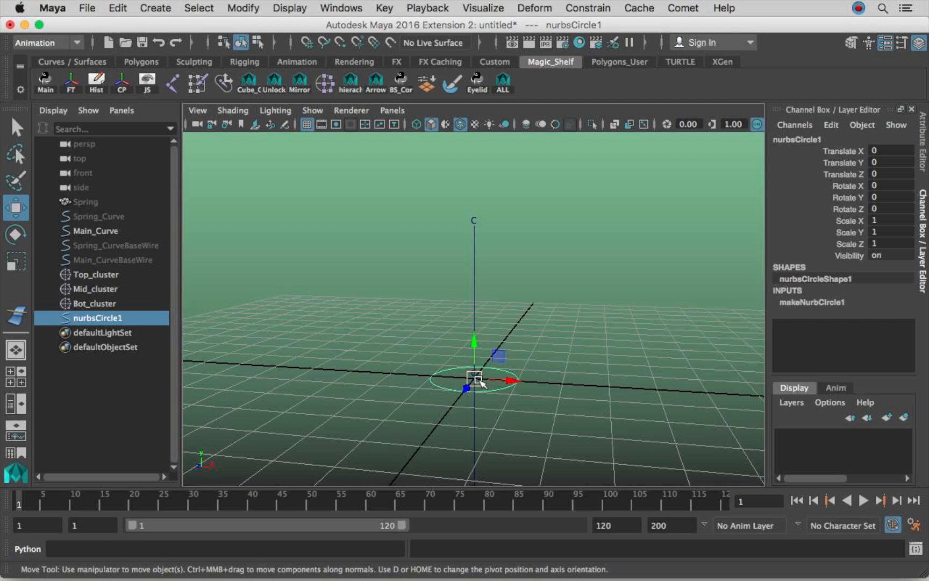
key(super+d)
key(super+d)
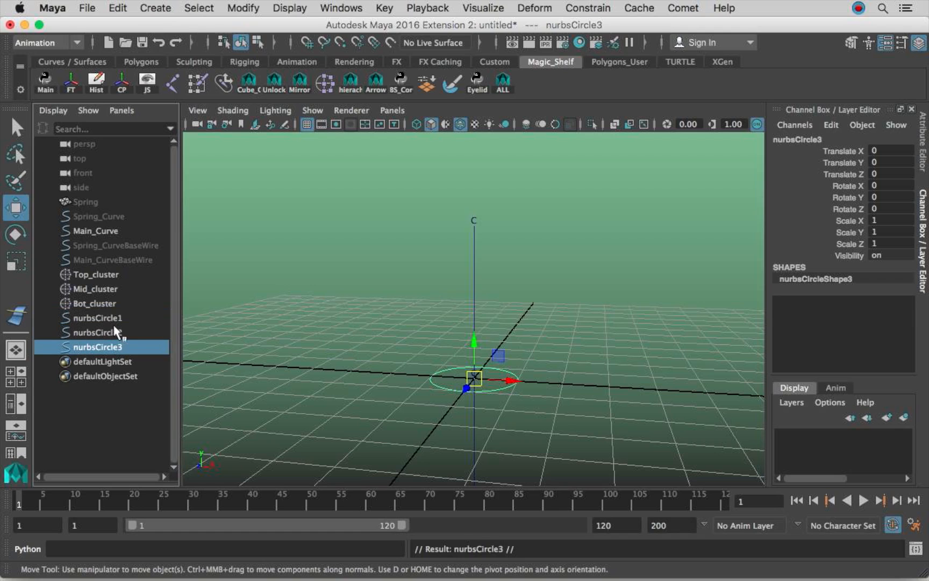
Try to snap nurbsCircle2 up to the cluster at the top end of Main_Curve.
click(129, 334)
scroll(499, 374, up, 2)
alt+middle_drag(479, 342, 495, 357)
key(v)
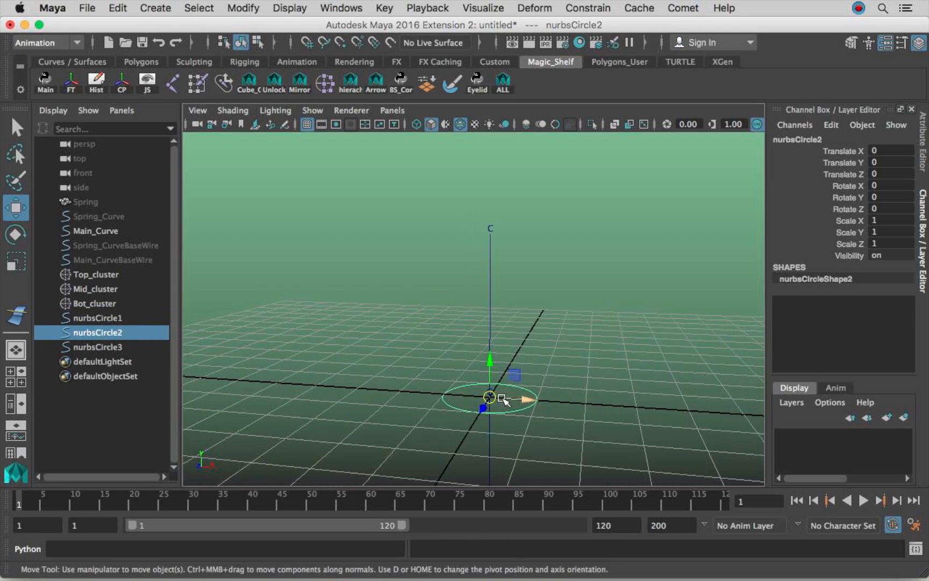
drag(489, 396, 491, 235)
alt+right_drag(492, 231, 578, 226)
alt+middle_drag(530, 222, 519, 309)
alt+right_drag(518, 310, 592, 278)
alt+middle_drag(479, 244, 465, 288)
alt+drag(516, 284, 561, 297)
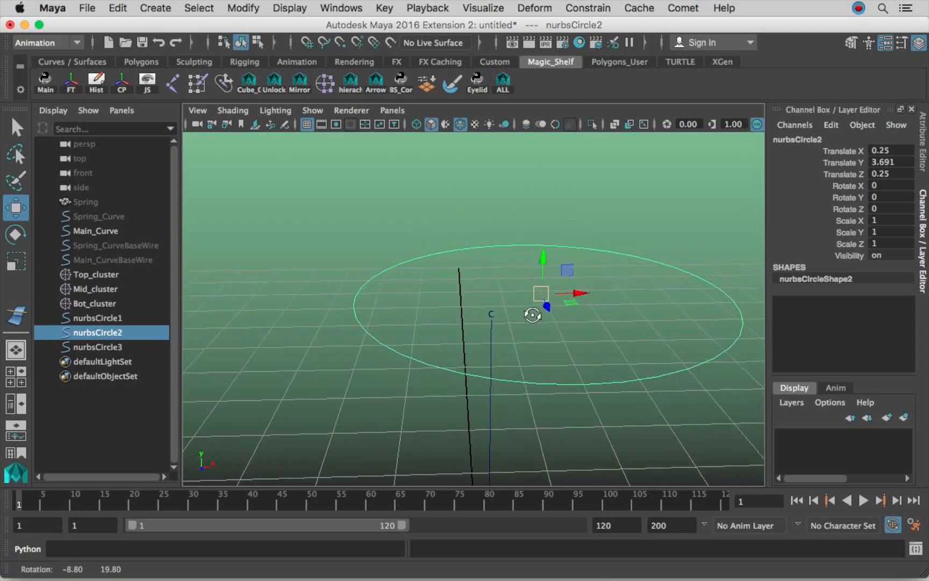
key(v)
click(474, 315)
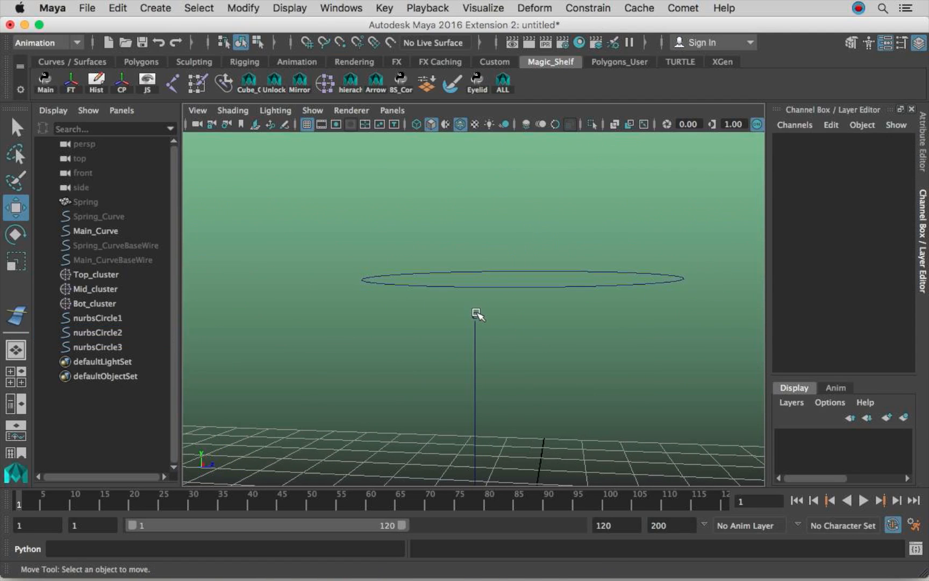
Turn on Display Rotate Pivot in the Pivots attributes of Top_cluster.
click(115, 275)
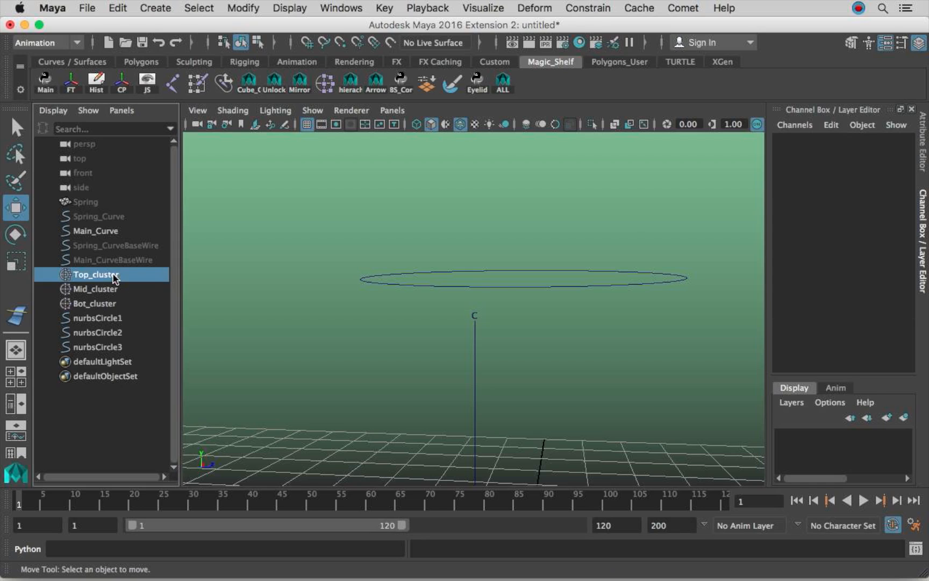
mouse_move(532, 328)
alt+right_down()
mouse_move(556, 332)
mouse_move(549, 334)
alt+right_up()
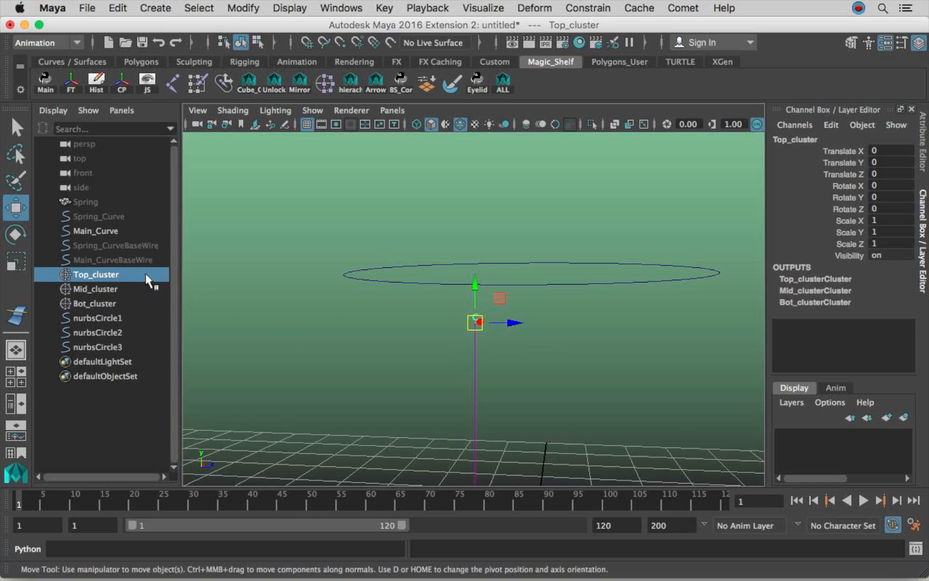
click(925, 145)
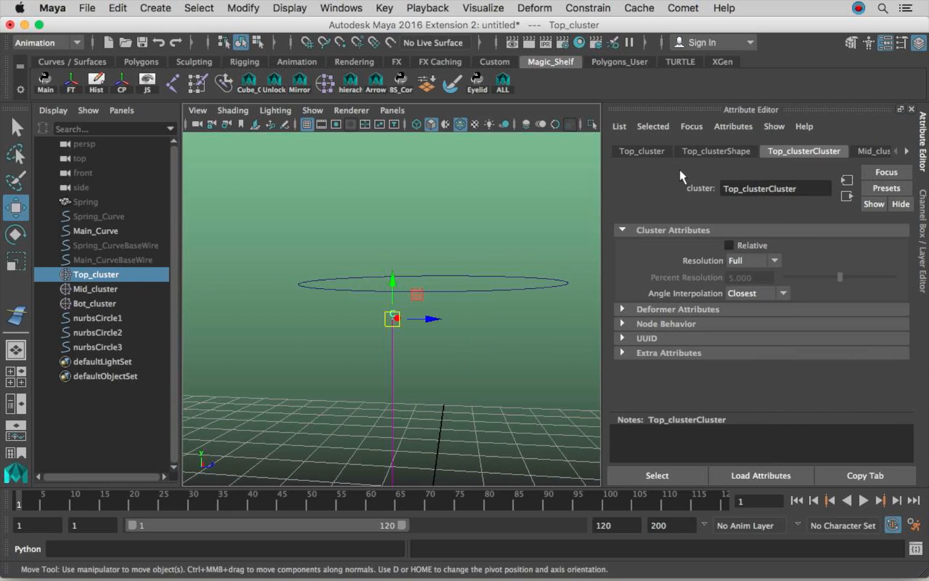
click(643, 151)
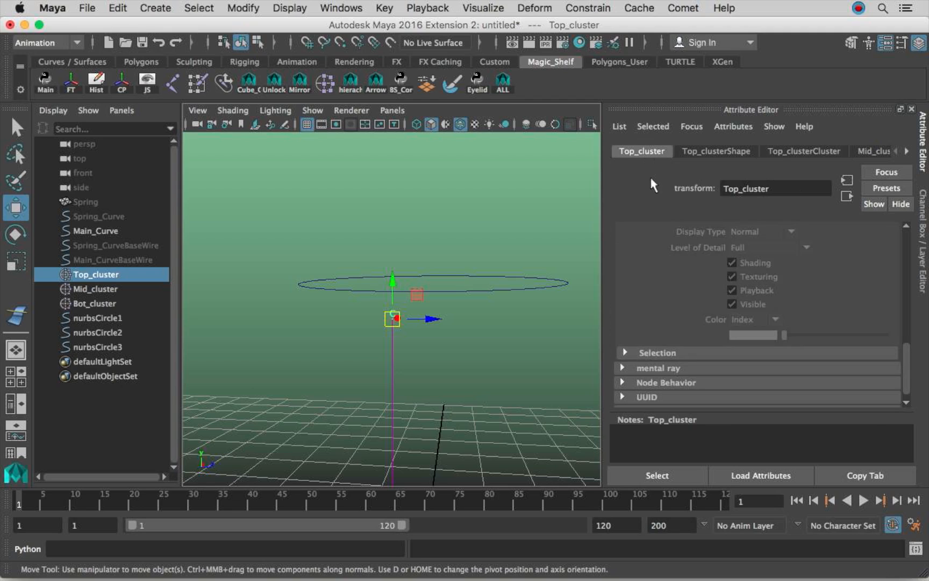
scroll(680, 292, up, 5)
scroll(683, 293, up, 1)
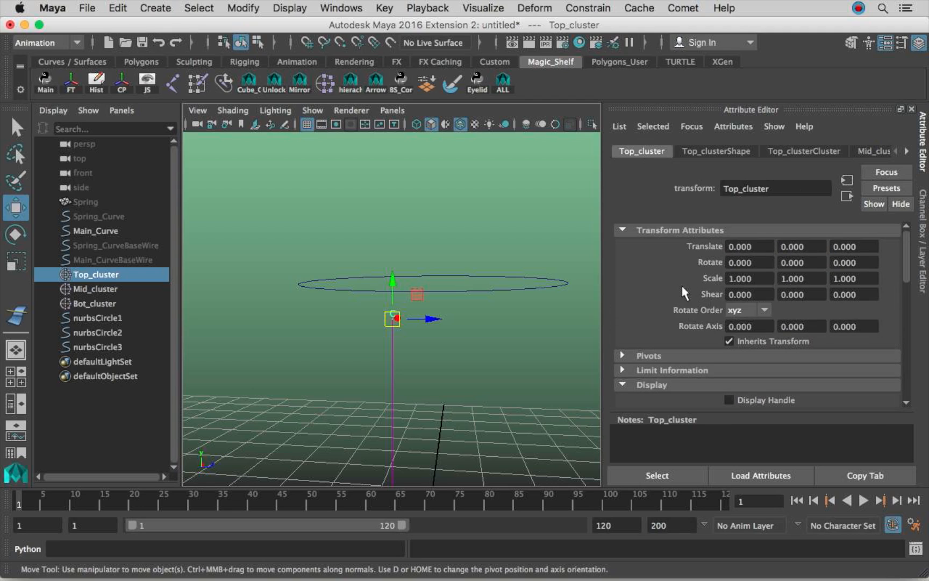
click(661, 356)
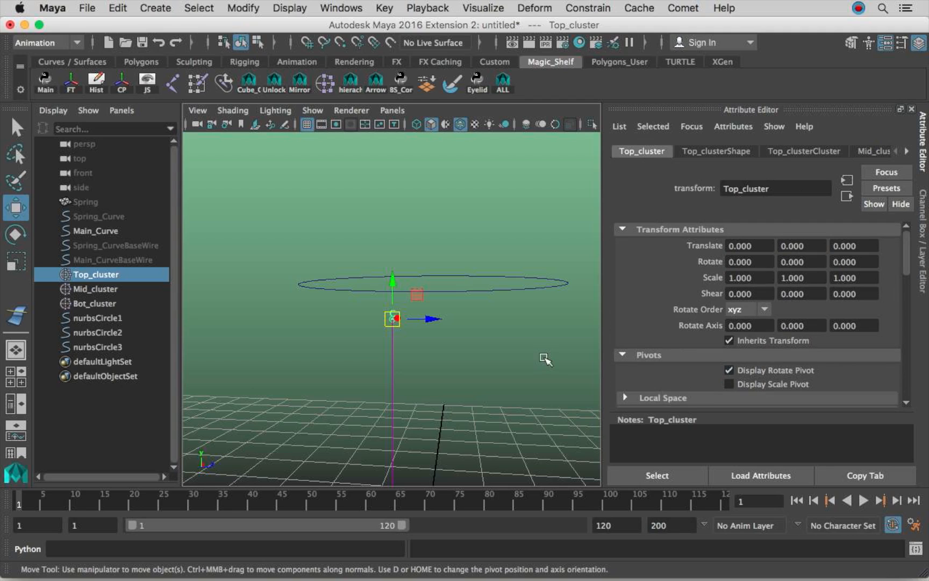
Snap nurbsCircle2 onto the rotate pivot of Top_cluster at the upper end of Main_Curve.
click(537, 344)
click(498, 302)
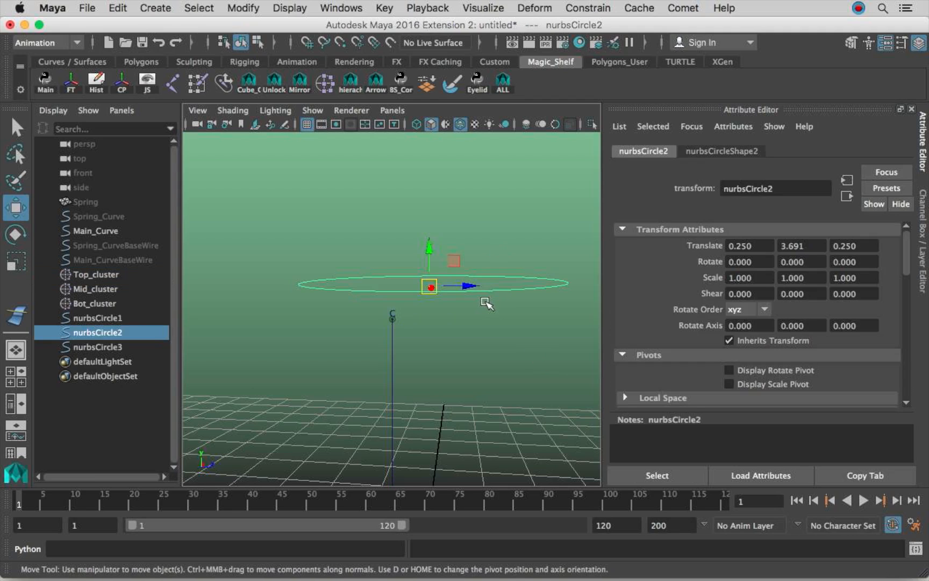
key(v)
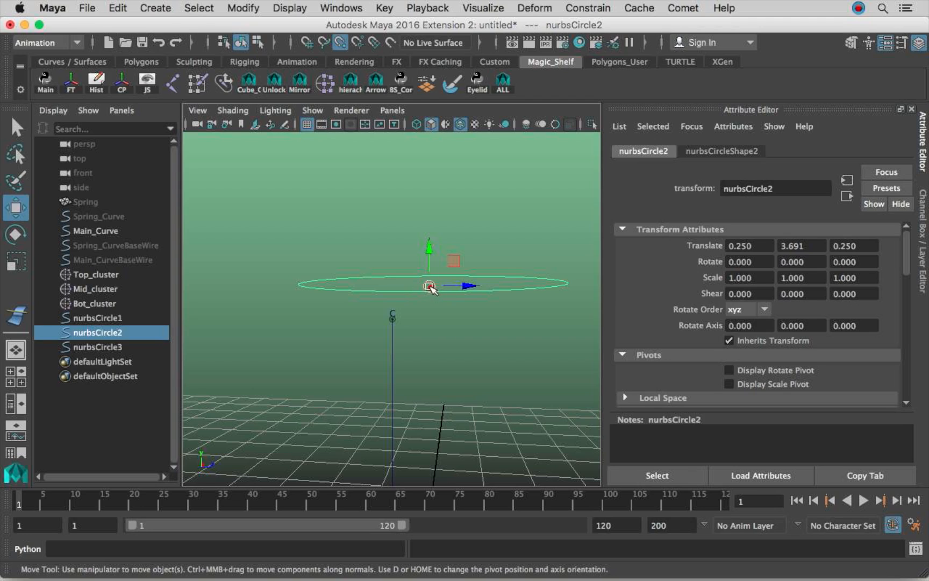
drag(419, 293, 361, 334)
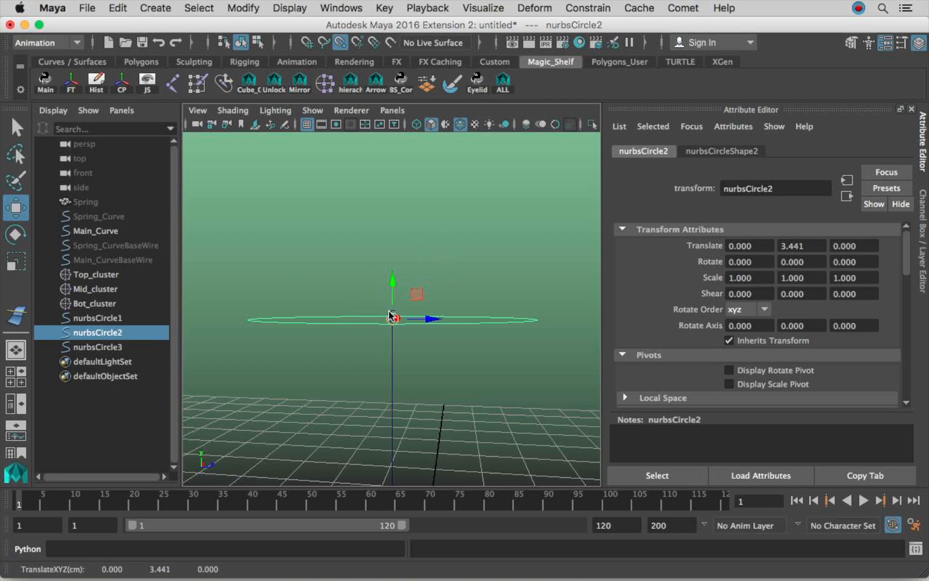
alt+right_drag(462, 367, 378, 364)
alt+drag(378, 365, 421, 313)
Turn off Display Rotate Pivot for Top_cluster and return to the channel values.
click(127, 275)
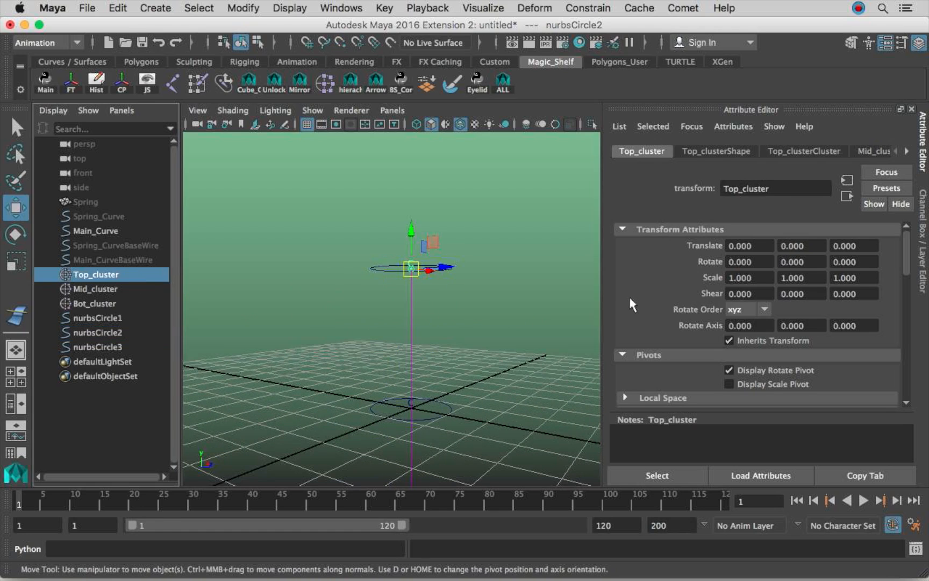
click(774, 371)
click(923, 238)
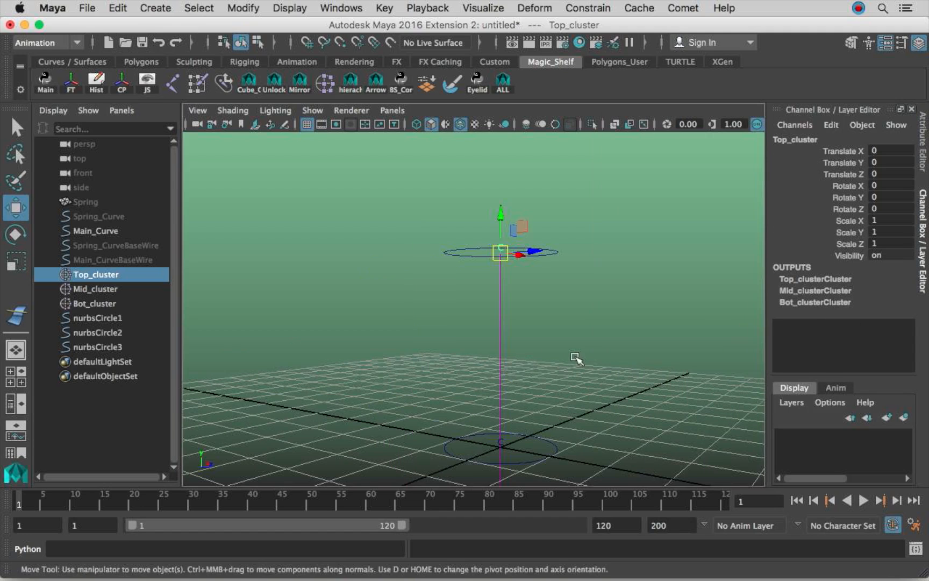
Enable Disp CV in Main_CurveShape's component display settings and clear the selection.
click(539, 307)
alt+drag(560, 297, 501, 230)
alt+drag(543, 253, 346, 346)
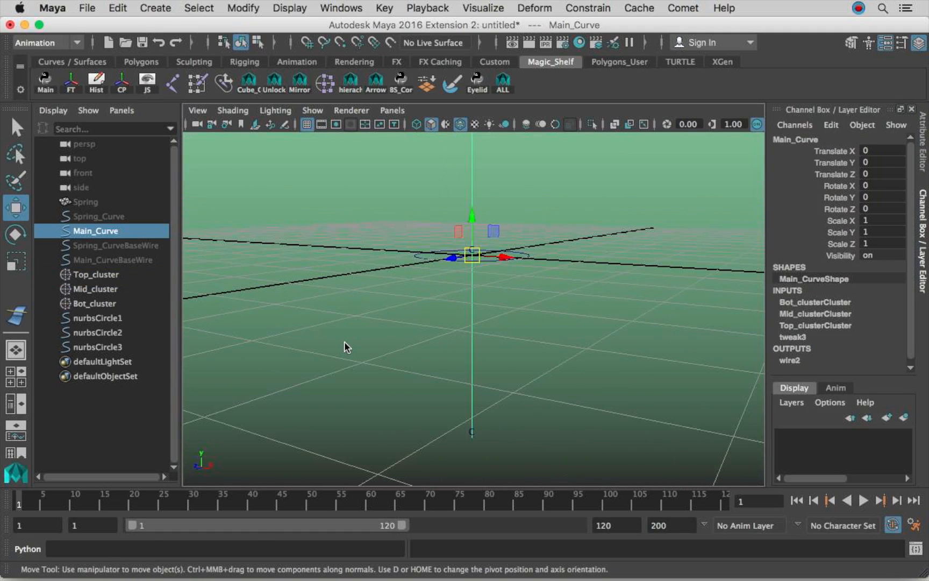
click(925, 138)
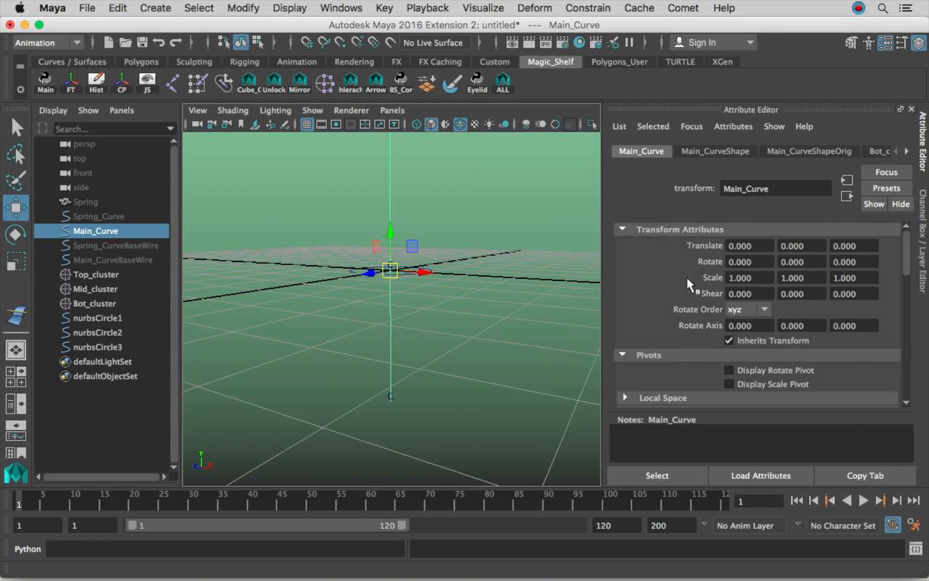
scroll(689, 271, down, 10)
scroll(690, 270, up, 10)
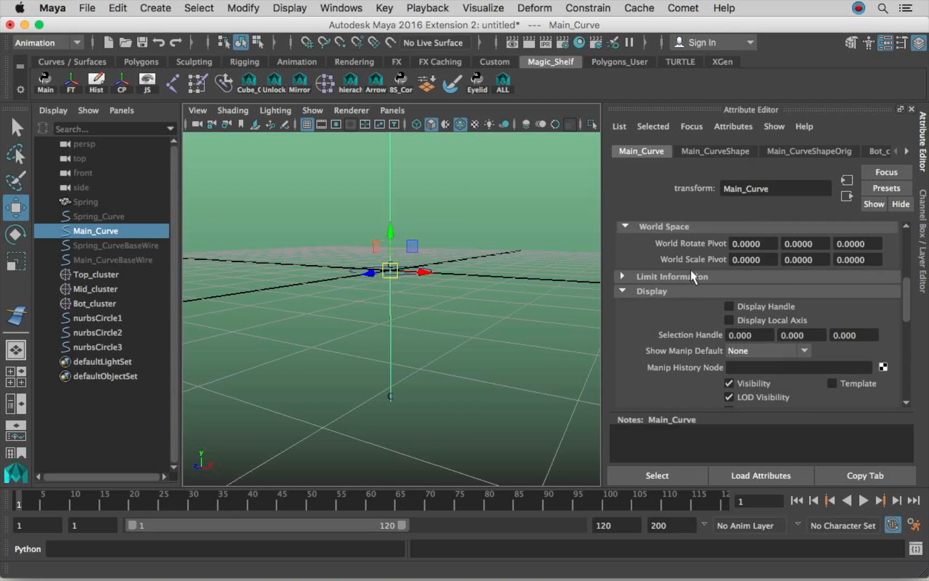
click(715, 151)
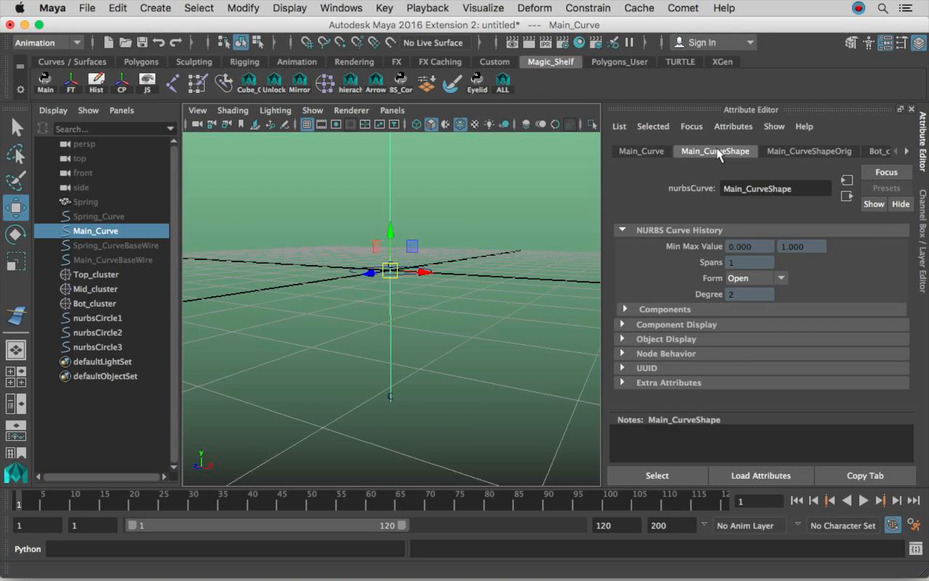
click(665, 324)
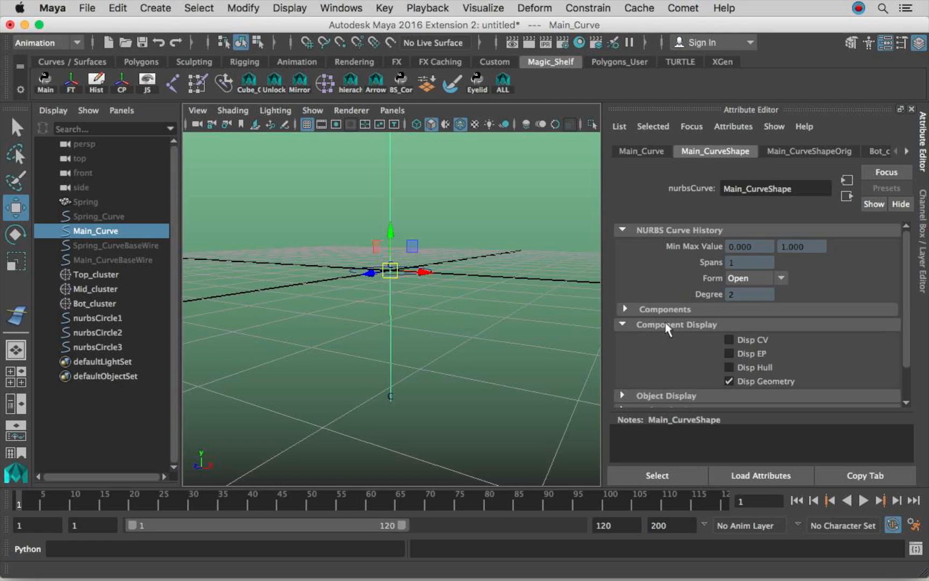
click(740, 340)
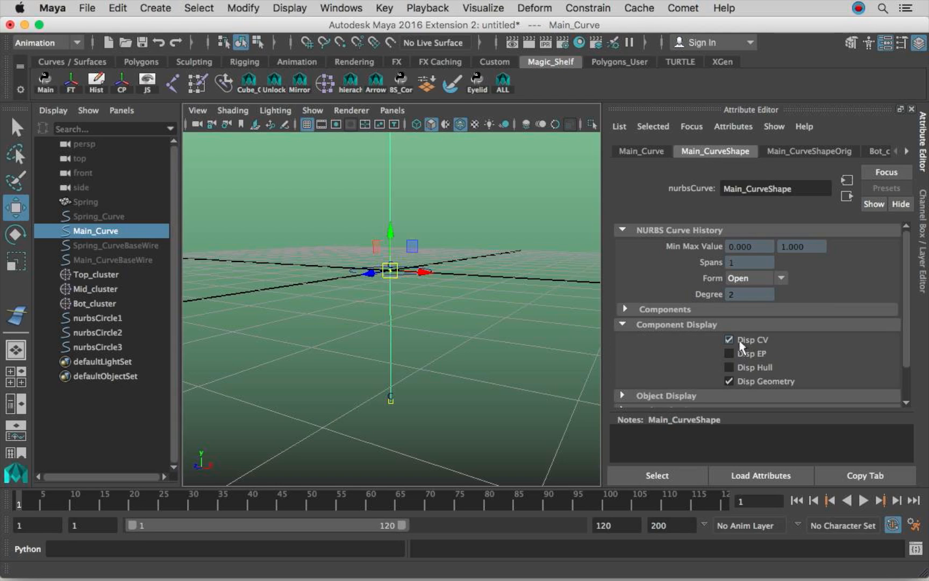
click(923, 248)
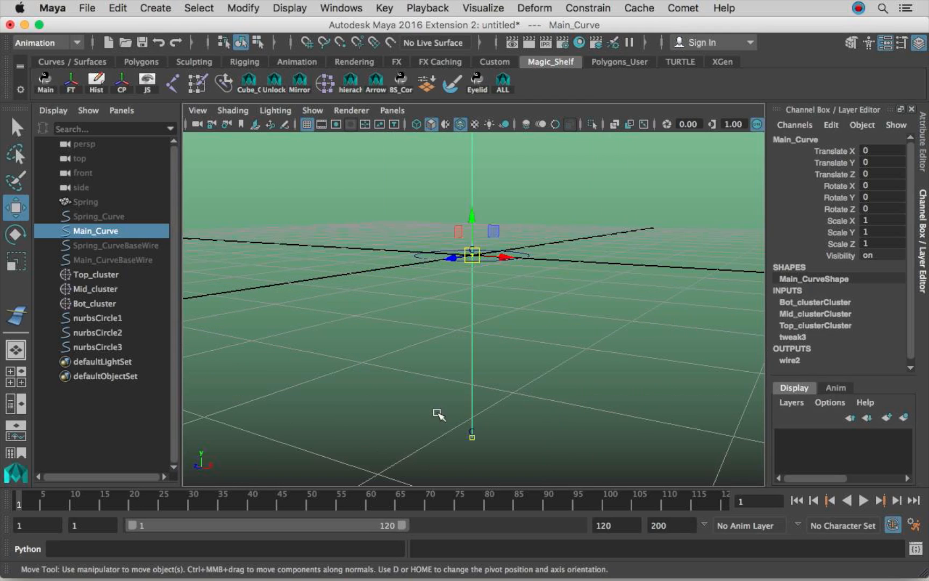
click(542, 370)
Snap nurbsCircle3 down onto the CV at the lower end of Main_Curve.
right_drag(473, 310, 434, 192)
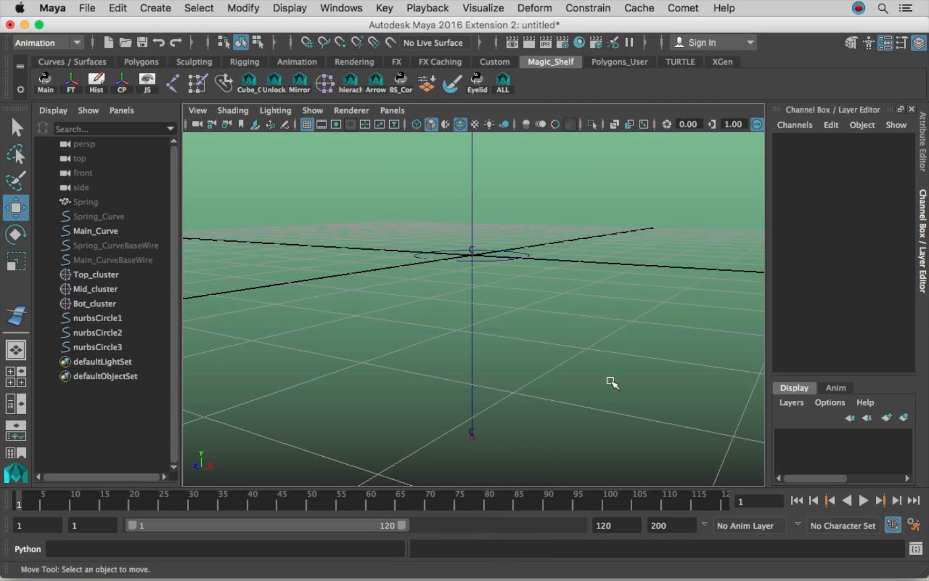
alt+drag(611, 380, 473, 379)
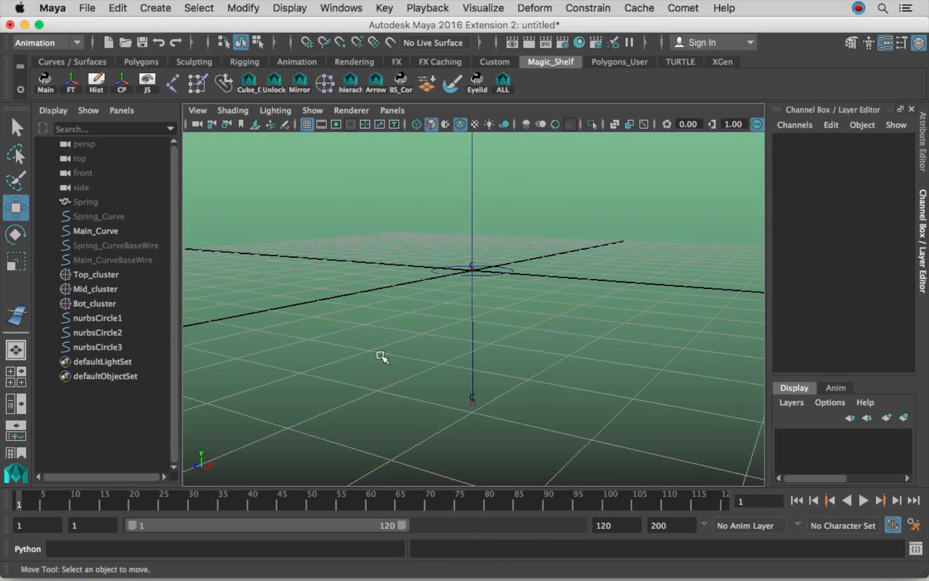
click(124, 347)
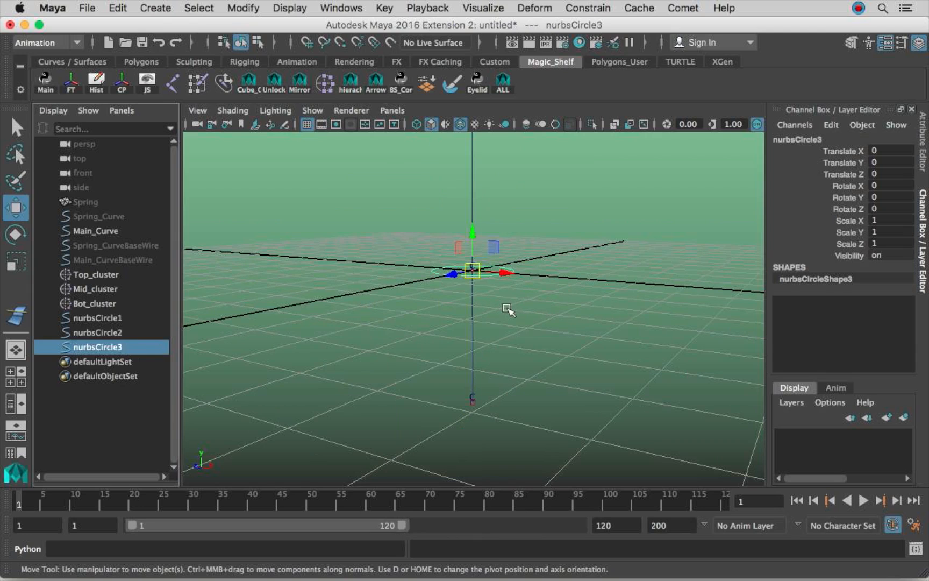
key(v)
drag(473, 271, 479, 407)
alt+drag(454, 419, 570, 274)
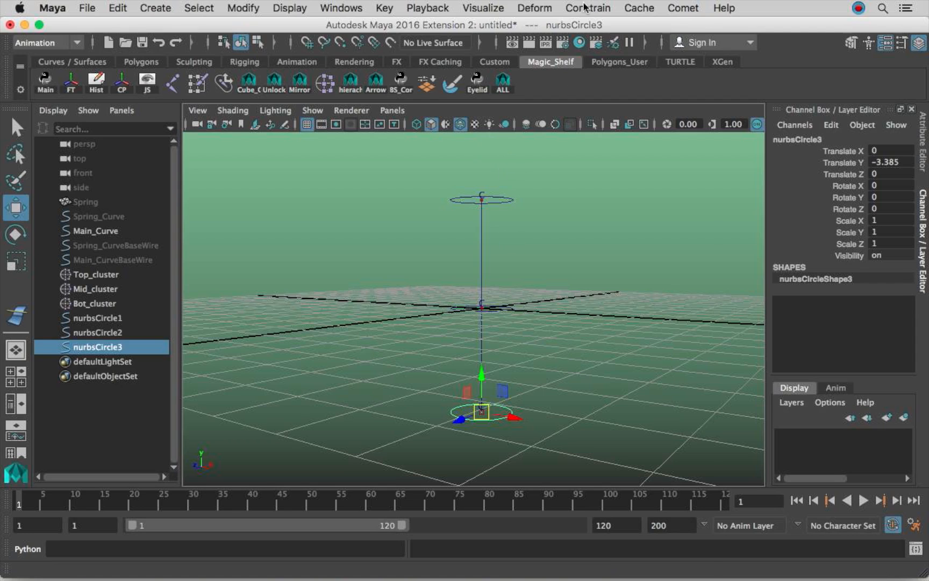
click(527, 8)
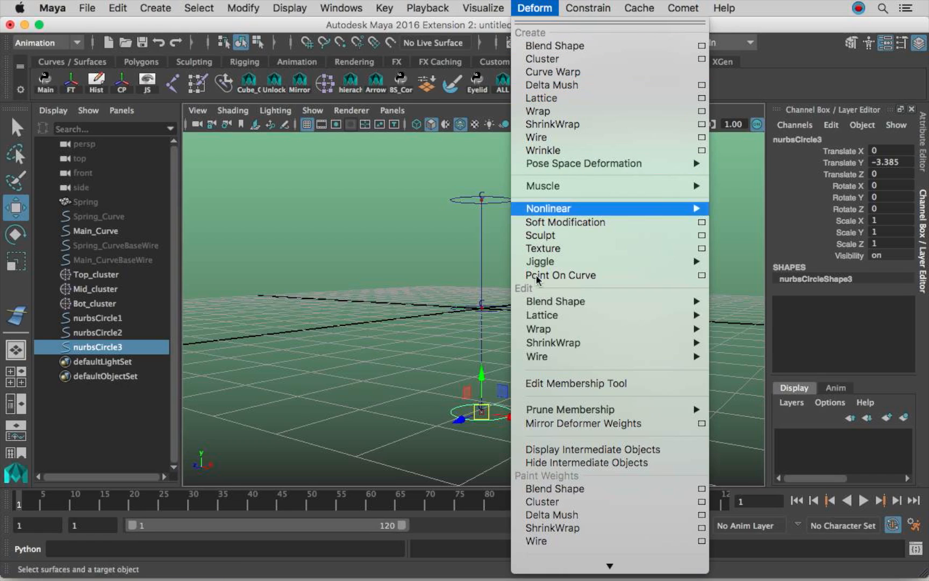
click(413, 240)
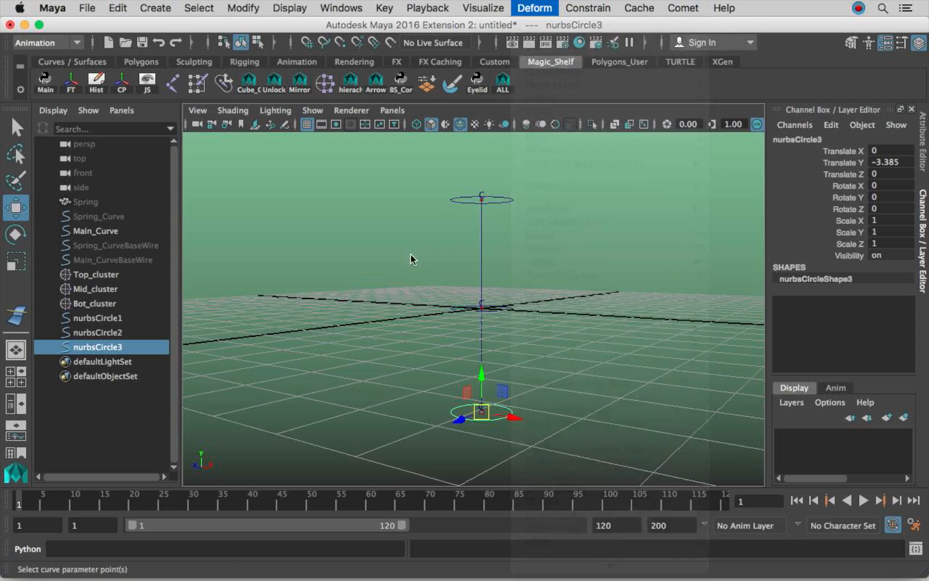
alt+drag(544, 280, 571, 292)
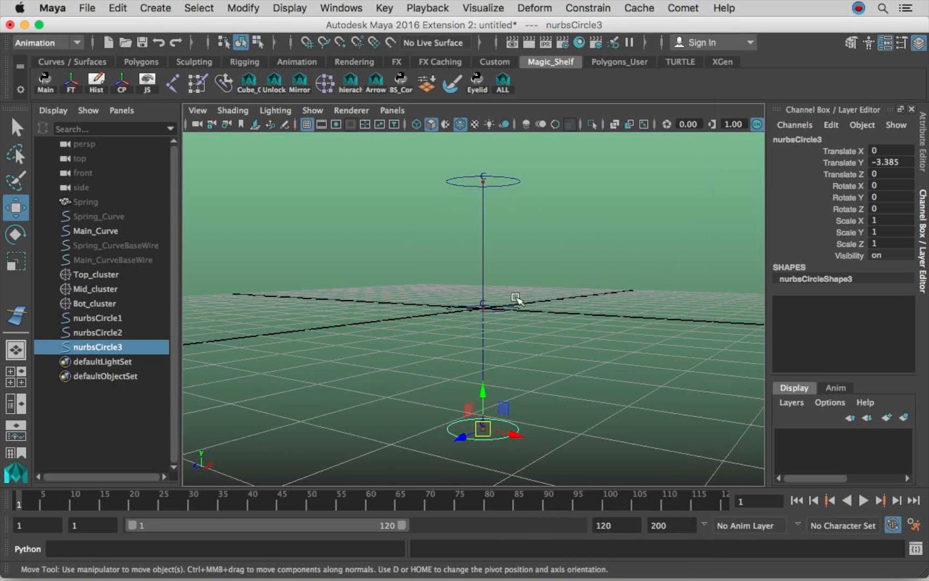
alt+right_drag(518, 300, 559, 301)
alt+drag(559, 301, 499, 290)
alt+middle_drag(500, 291, 531, 304)
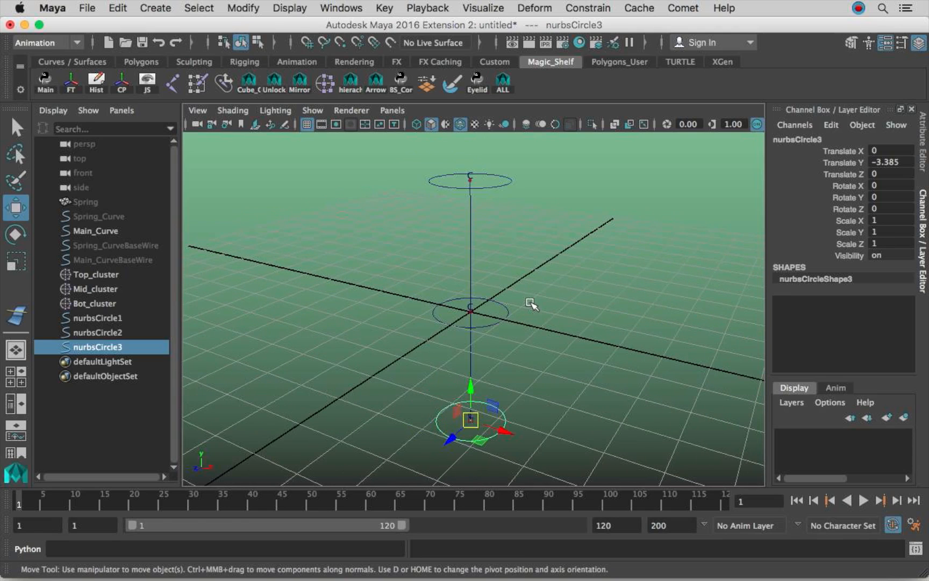
alt+right_drag(518, 309, 543, 314)
alt+middle_drag(543, 313, 563, 307)
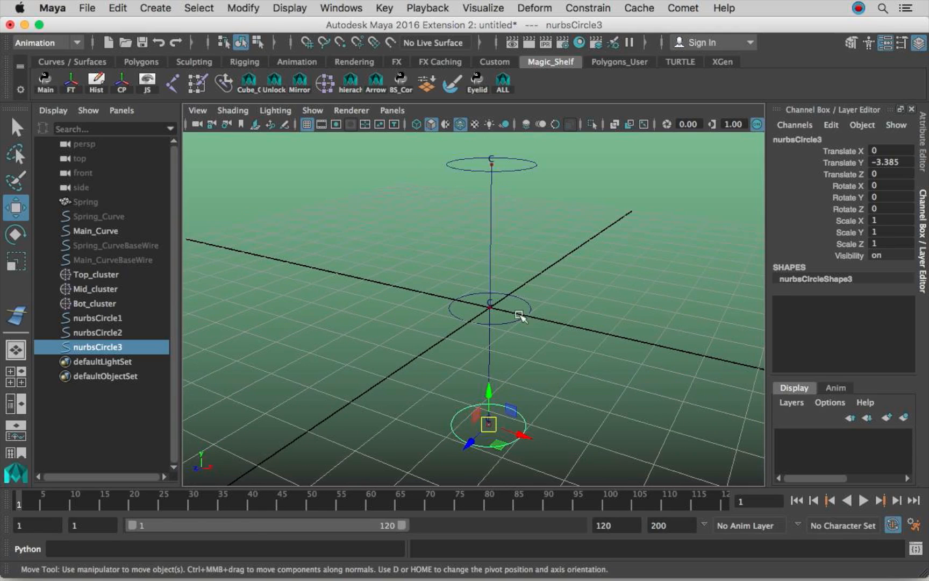
Rename the top control circle, nurbsCircle2, as Top_ctrl and copy the new name.
click(117, 321)
click(117, 333)
click(114, 318)
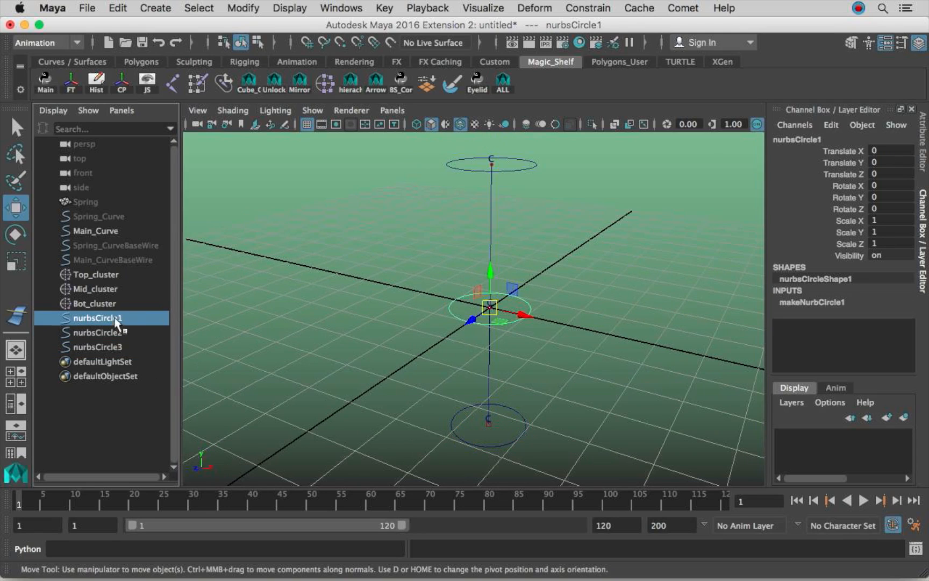
alt+right_drag(494, 356, 445, 378)
alt+drag(445, 378, 433, 357)
double_click(122, 332)
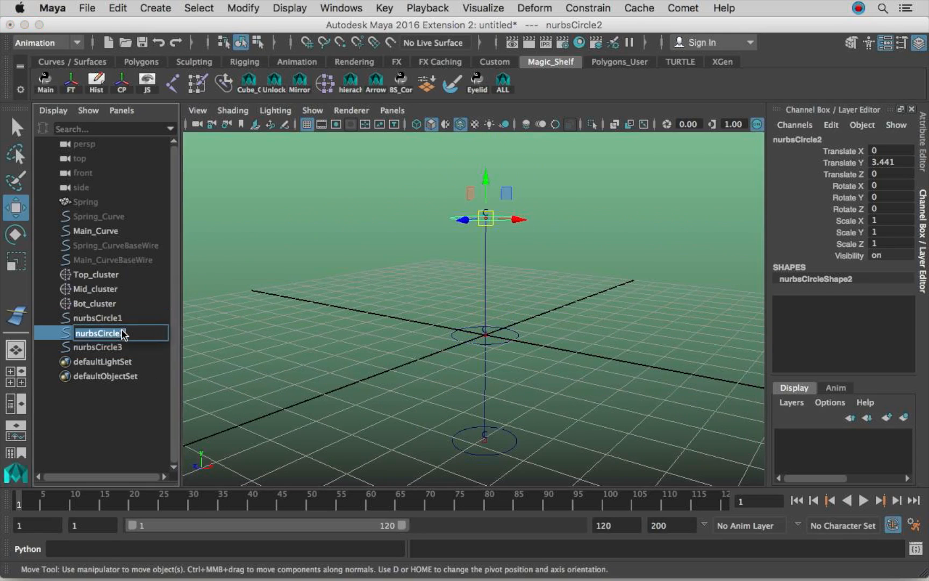
text(Top_ctrl)
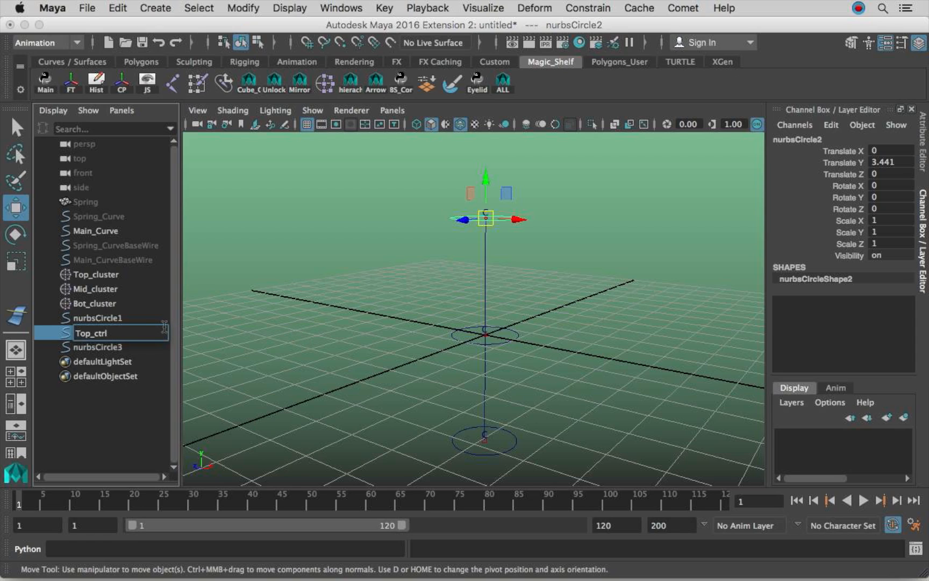
key(super+a)
key(super+c)
Rename the middle control circle, nurbsCircle1, as Mid_ctrl by pasting the copied name and replacing its Top prefix.
click(120, 318)
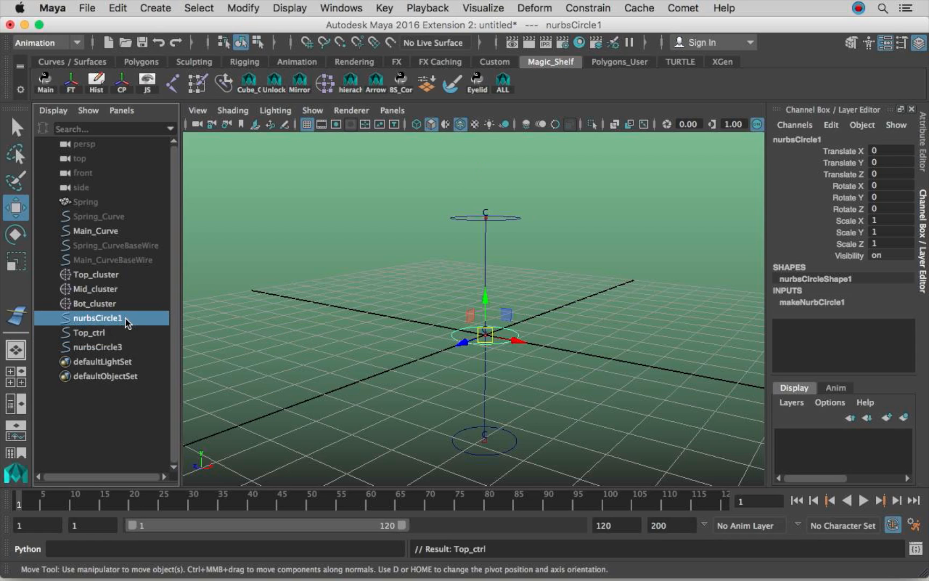
double_click(122, 319)
key(super+v)
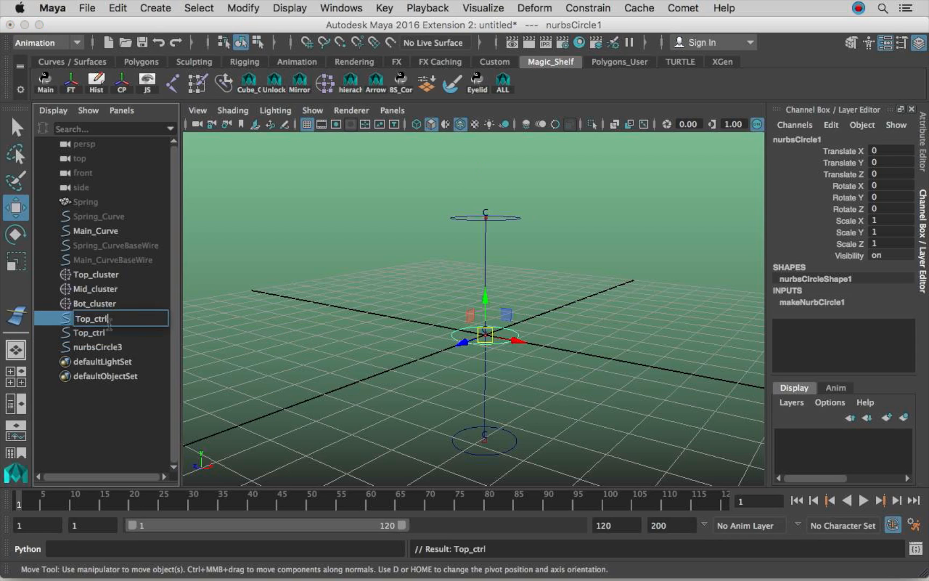
click(87, 318)
key(BackSpace)
key(BackSpace)
key(BackSpace)
text(Mid)
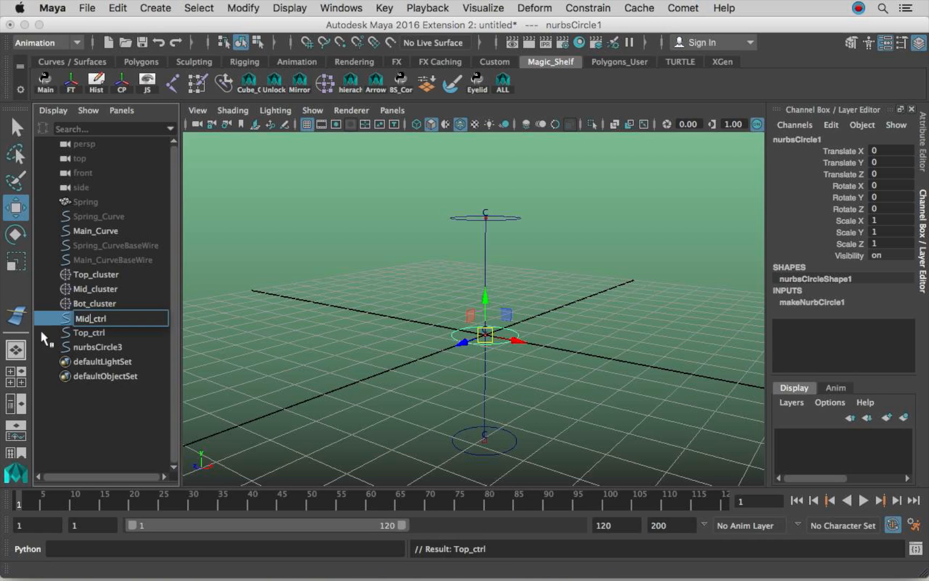
Rename the lower control circle, nurbsCircle3, as Bot_ctrl, reusing the copied control name with a Bot prefix.
double_click(98, 348)
key(super+v)
drag(90, 347, 76, 347)
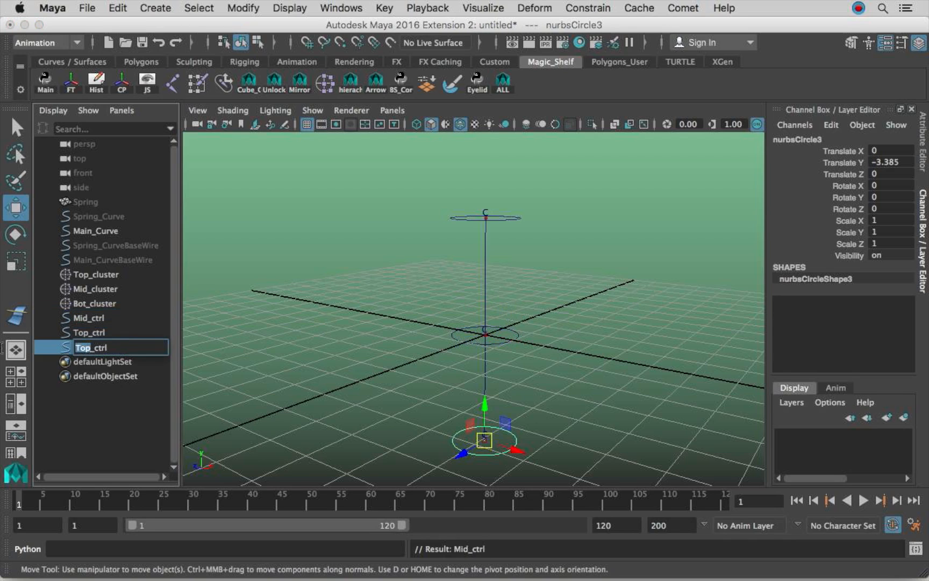
text(Bot)
key(Return)
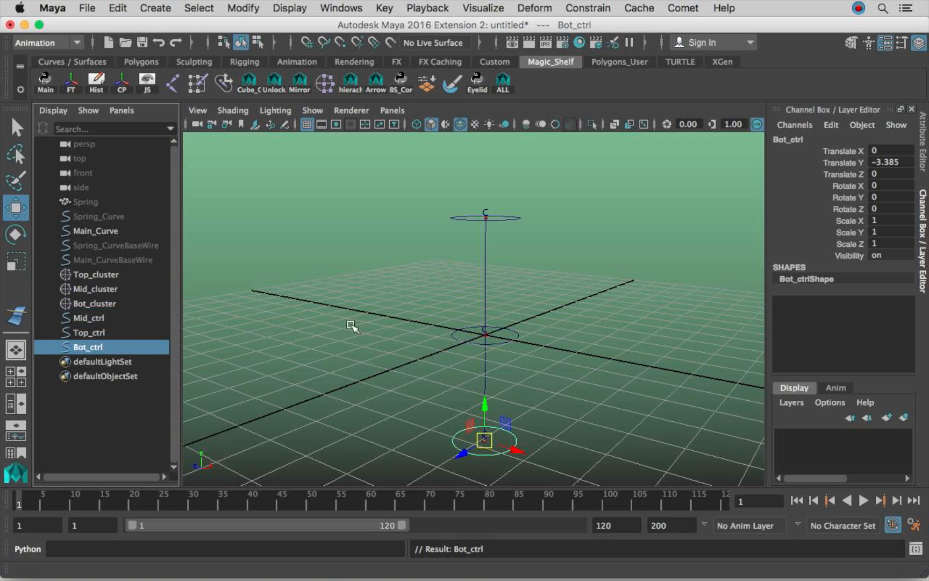
Set Bot_ctrl's Translate Y to 0 so the circle moves to the origin.
alt+right_drag(602, 317, 555, 308)
alt+drag(555, 308, 555, 302)
alt+middle_drag(554, 302, 540, 312)
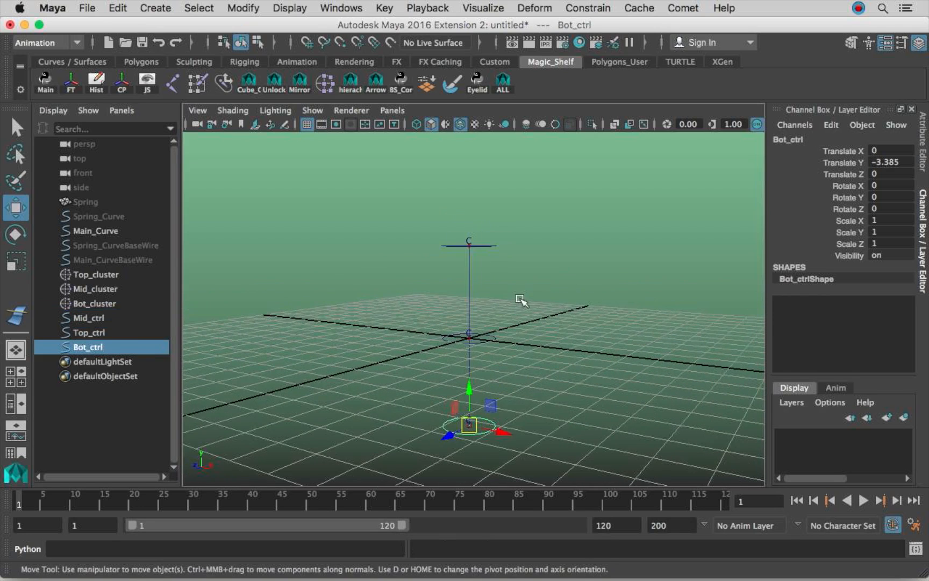
alt+right_drag(520, 296, 580, 288)
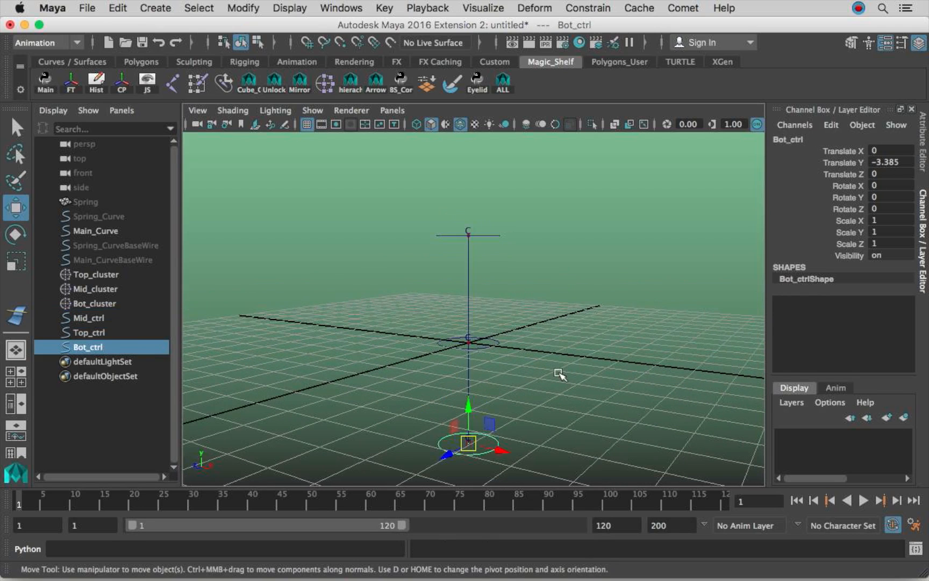
double_click(897, 163)
text(0)
key(Return)
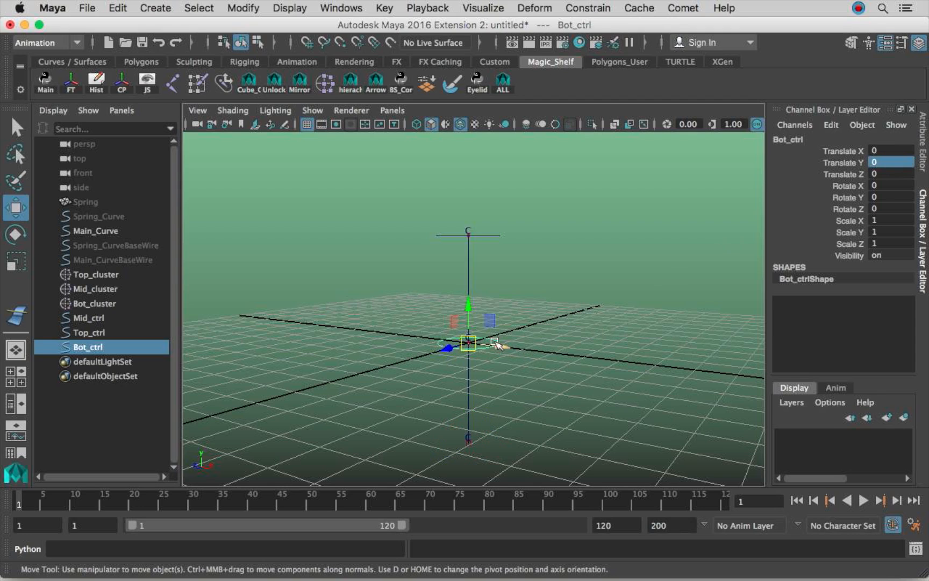
alt+middle_drag(571, 326, 575, 312)
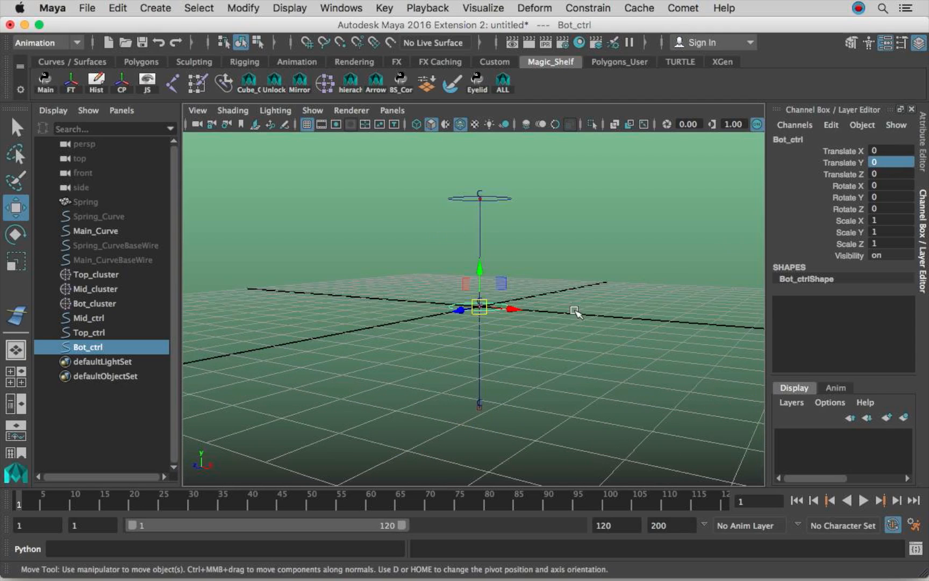
Undo the Translate Y reset on Bot_ctrl and freeze the transformations of Mid_ctrl, Top_ctrl and Bot_ctrl.
key(ctrl+z)
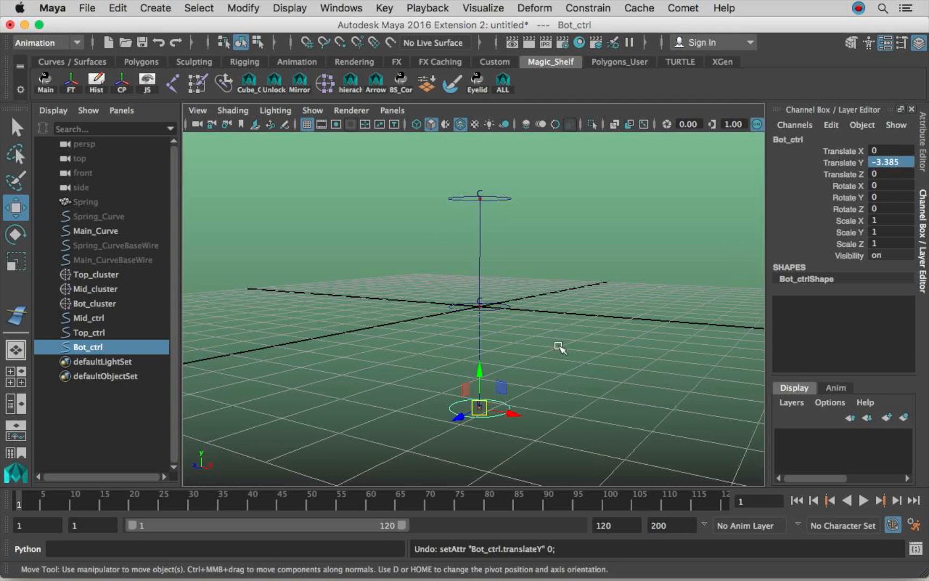
drag(561, 429, 494, 198)
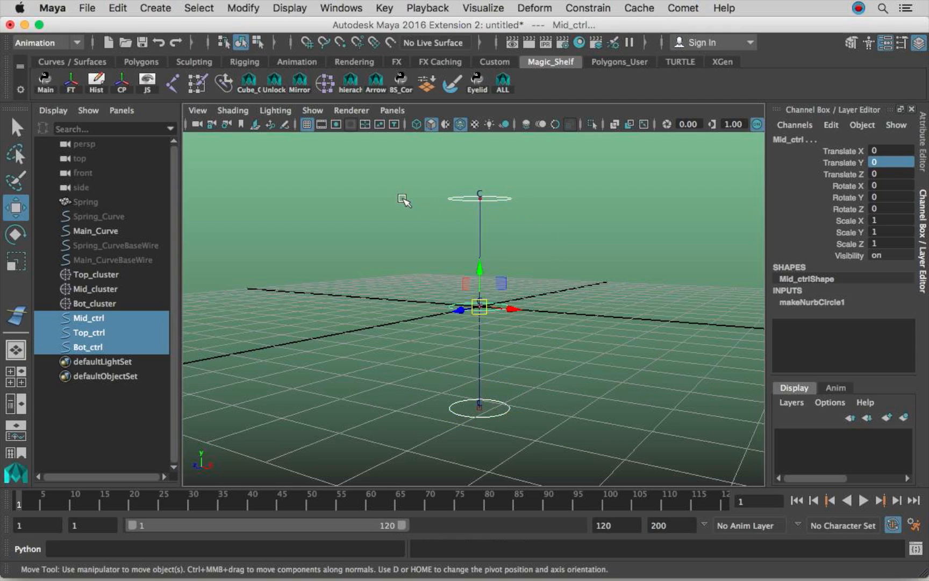
click(243, 8)
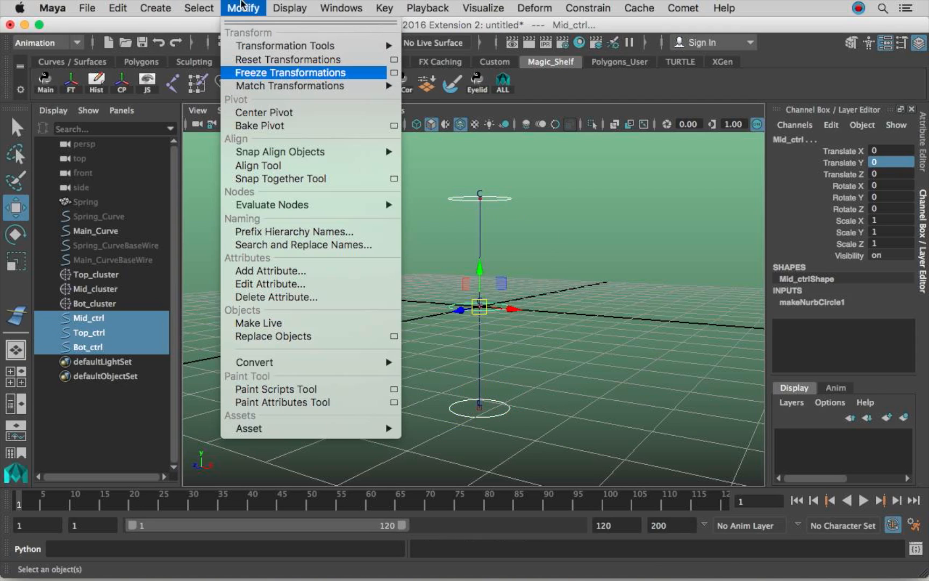
click(283, 73)
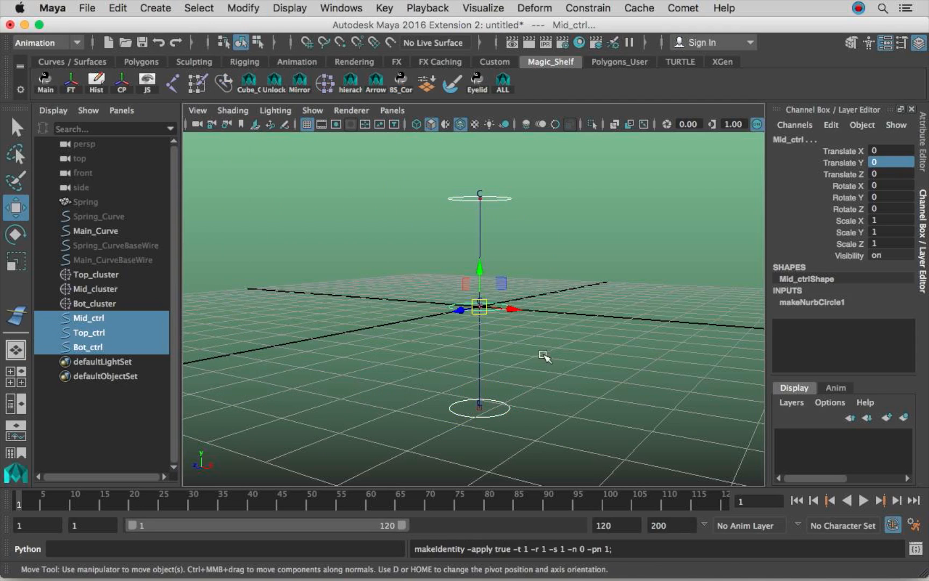
Move Bot_ctrl away from its place as a test and return its Translate X, Y and Z to 0.
click(506, 415)
drag(480, 407, 351, 312)
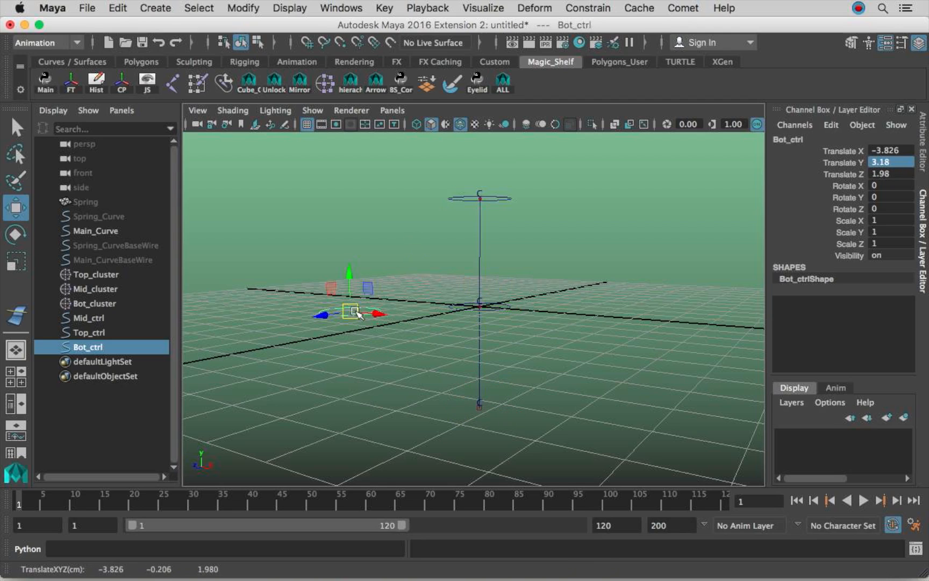
drag(891, 174, 891, 150)
text(0)
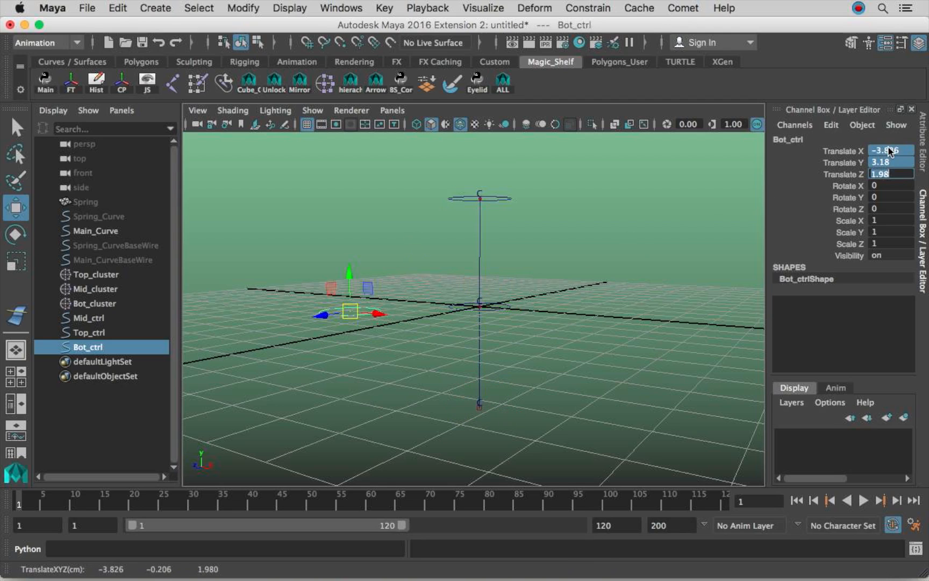
key(Return)
Unhide the Spring mesh and clear the selection.
alt+drag(494, 367, 515, 362)
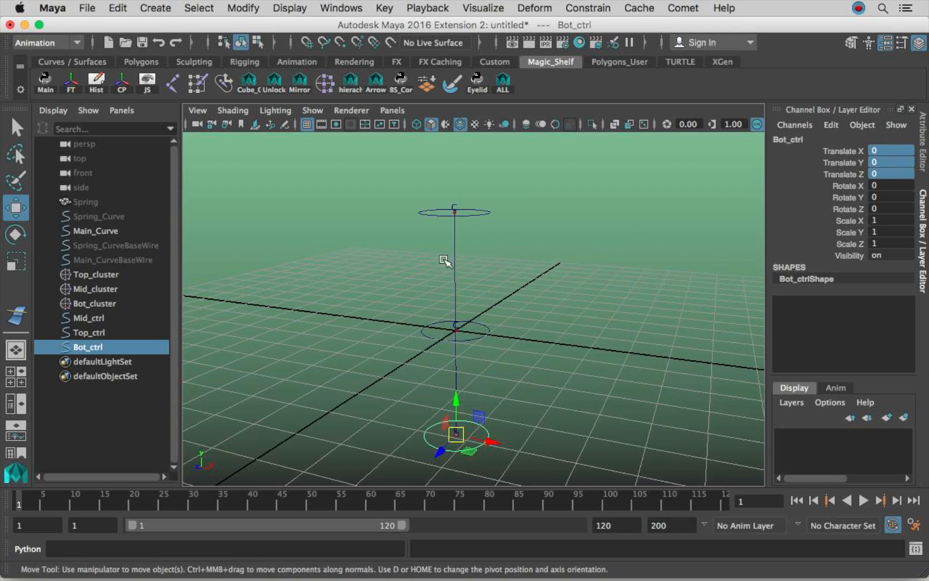
click(101, 188)
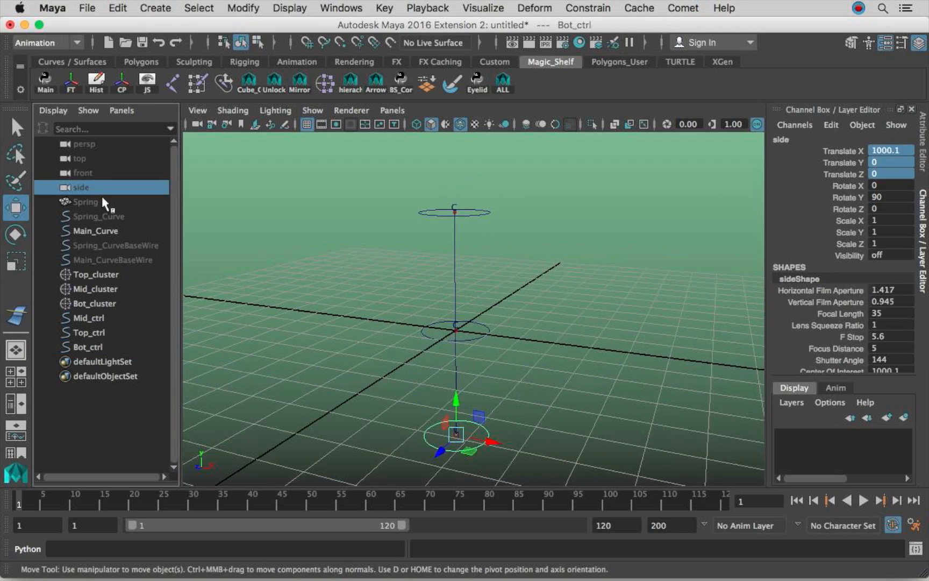
click(105, 203)
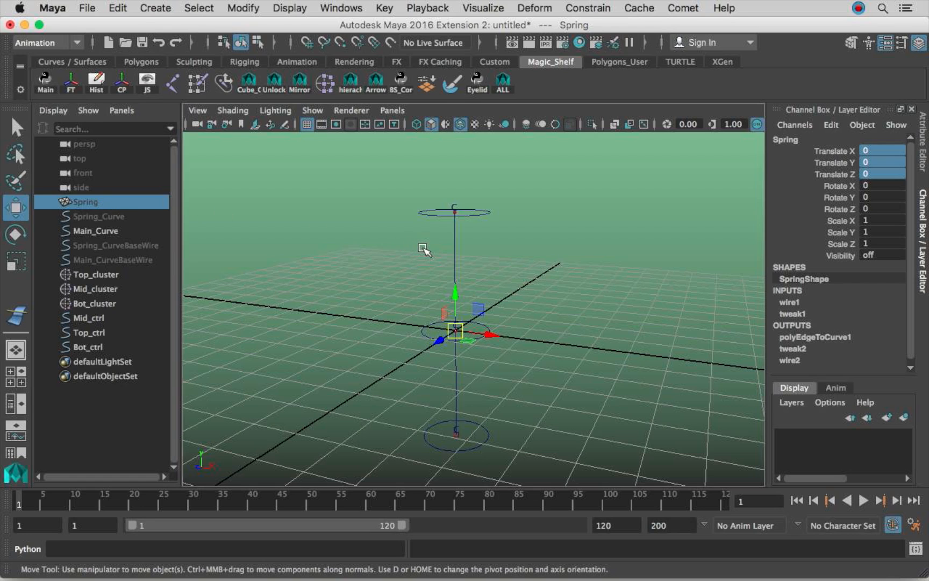
key(shift+h)
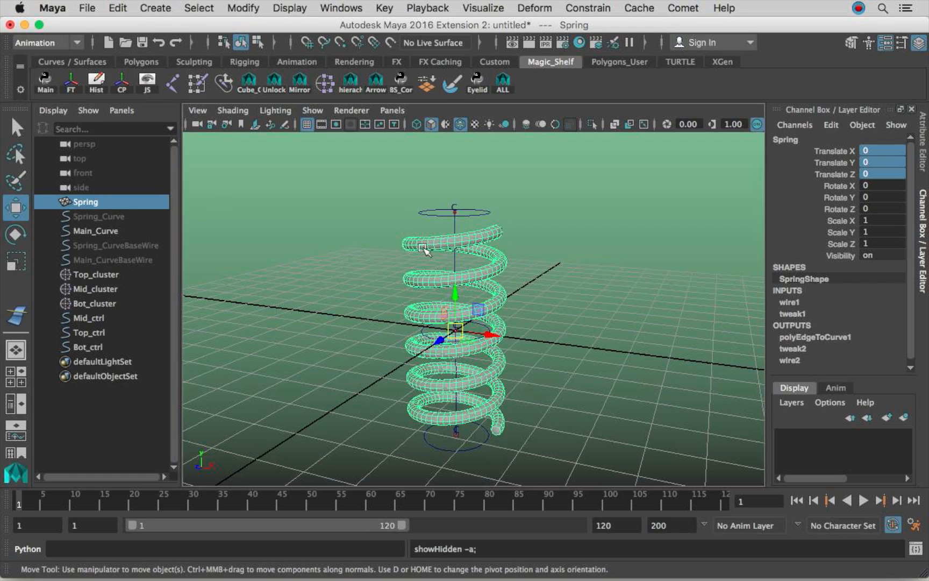
alt+drag(514, 266, 484, 250)
click(567, 253)
Scale Mid_ctrl, Top_ctrl and Bot_ctrl together uniformly to about 2.12 and freeze their transformations.
click(118, 344)
shift+click(121, 322)
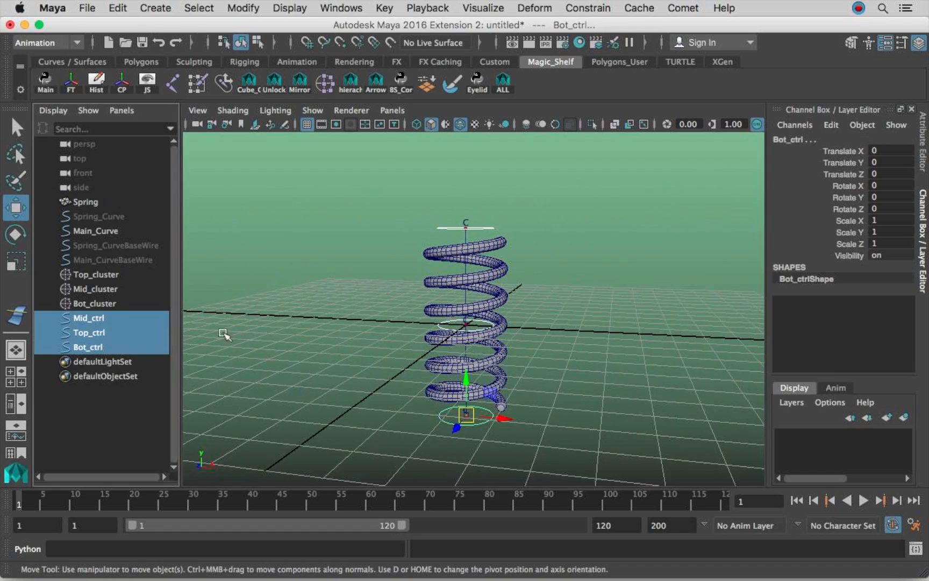
key(r)
drag(466, 414, 525, 317)
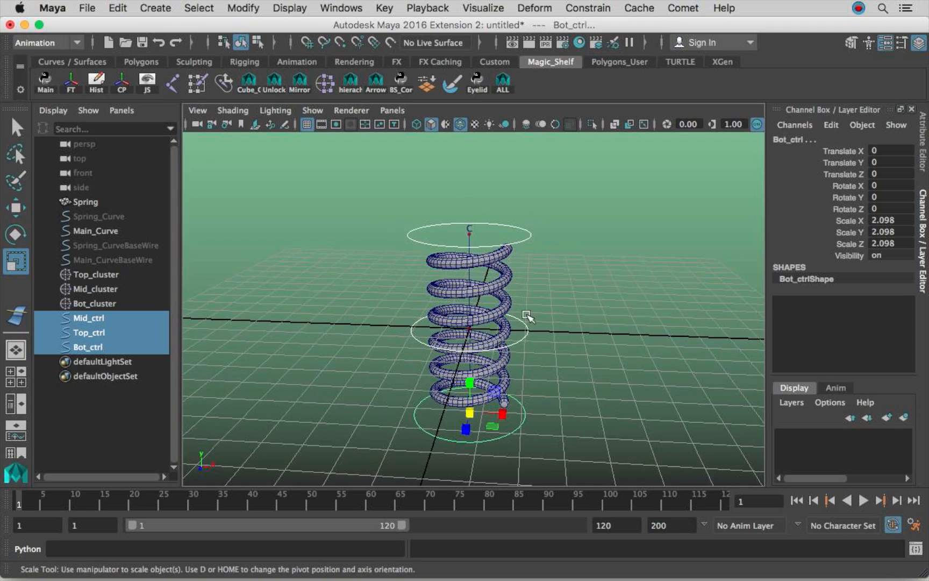
alt+drag(481, 409, 376, 396)
mouse_move(450, 410)
mouse_down()
mouse_move(473, 409)
mouse_move(453, 406)
mouse_up()
alt+drag(452, 406, 471, 297)
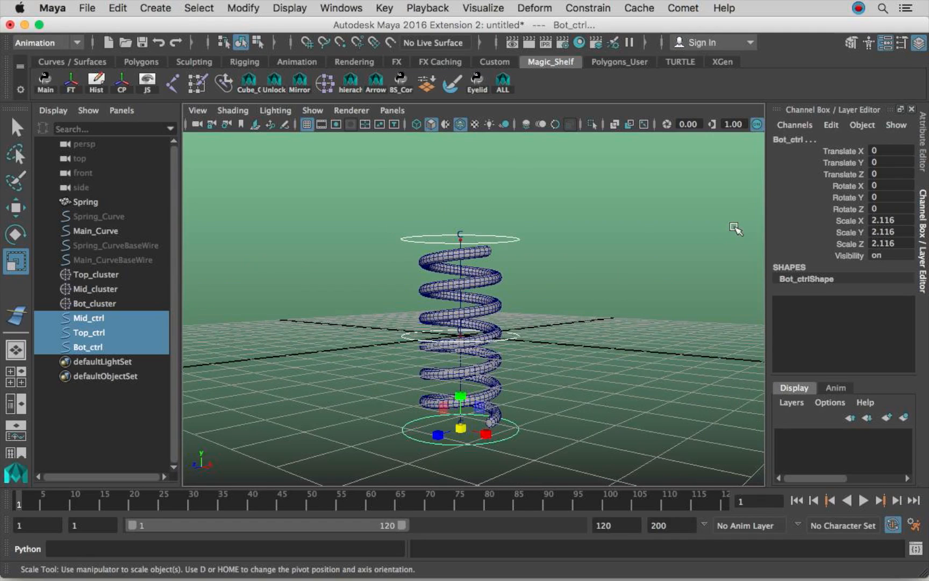
click(243, 8)
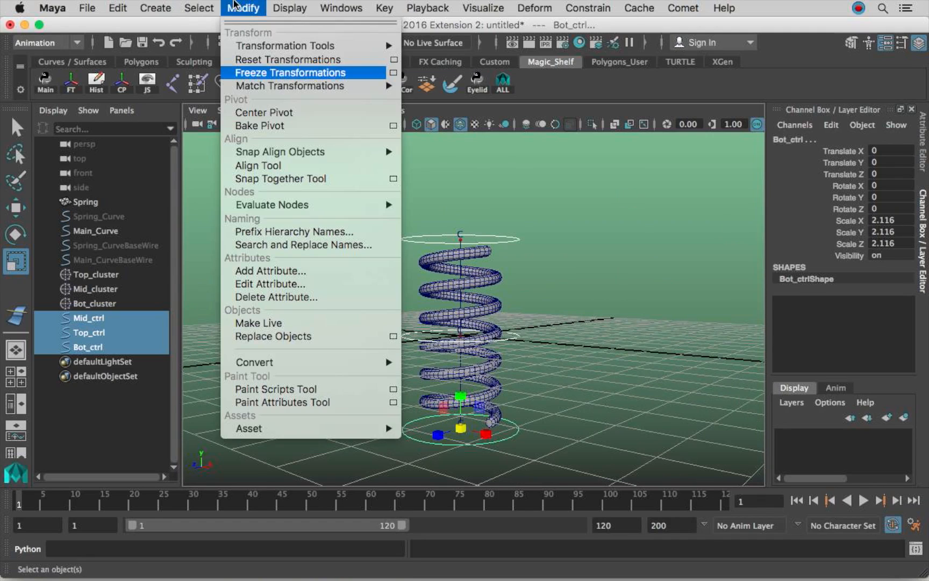
click(262, 72)
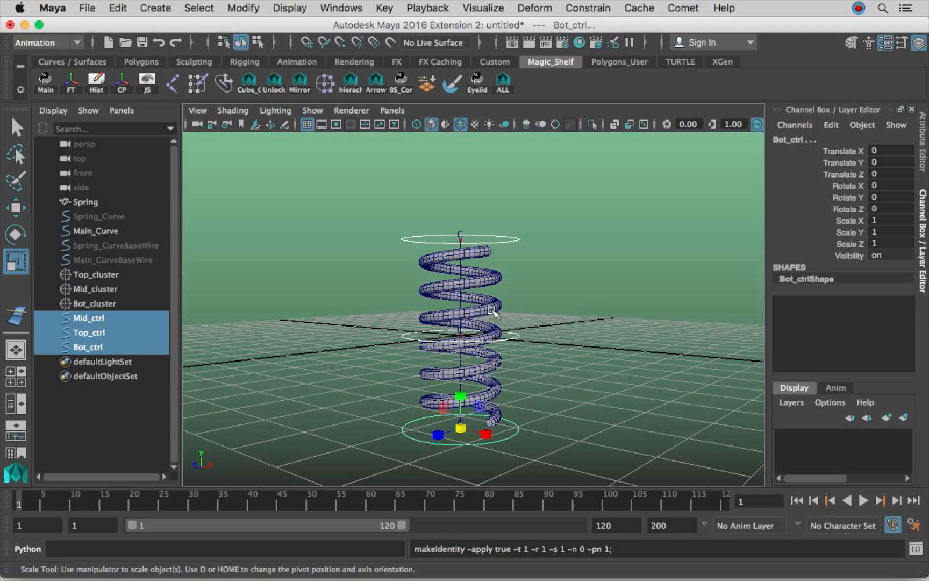
Inspect the spring with its enlarged control circles from several angles, ending close on the top control.
alt+right_drag(499, 253, 529, 259)
alt+drag(528, 259, 564, 280)
click(566, 280)
alt+right_drag(567, 280, 581, 346)
alt+drag(581, 347, 564, 338)
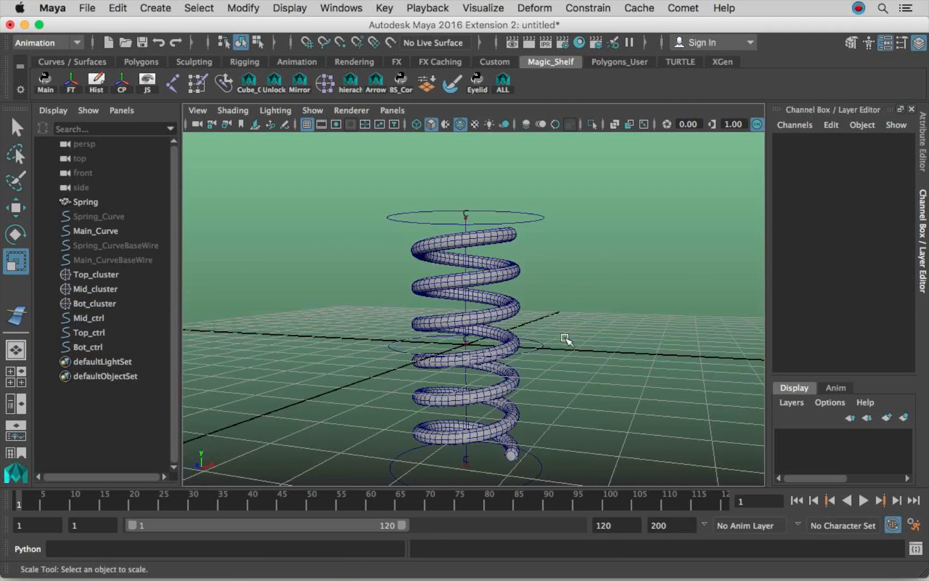
alt+middle_drag(564, 339, 563, 296)
alt+right_drag(562, 296, 543, 272)
alt+middle_drag(543, 272, 549, 313)
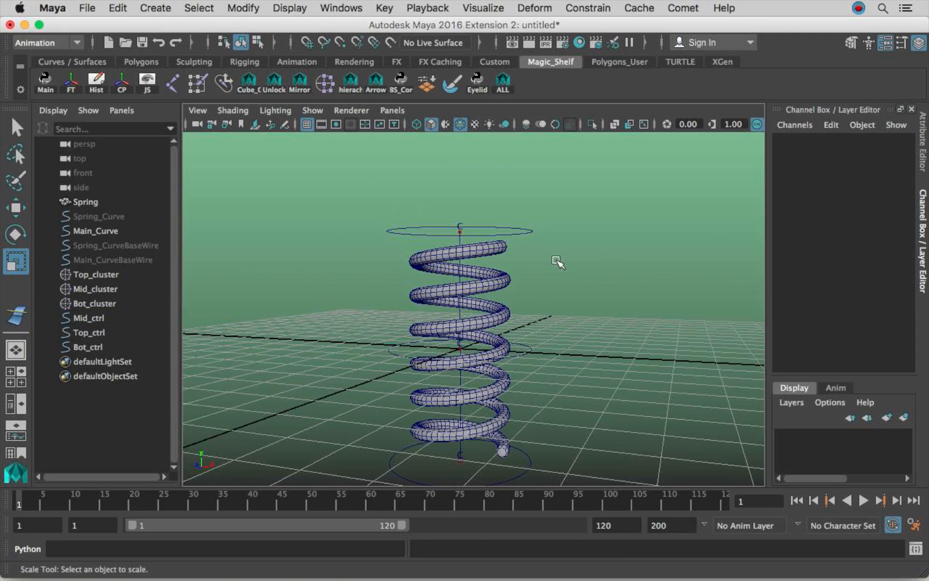
alt+right_drag(496, 219, 587, 223)
alt+middle_drag(530, 206, 538, 291)
alt+right_drag(537, 291, 554, 280)
alt+drag(554, 279, 546, 298)
alt+middle_drag(546, 299, 539, 290)
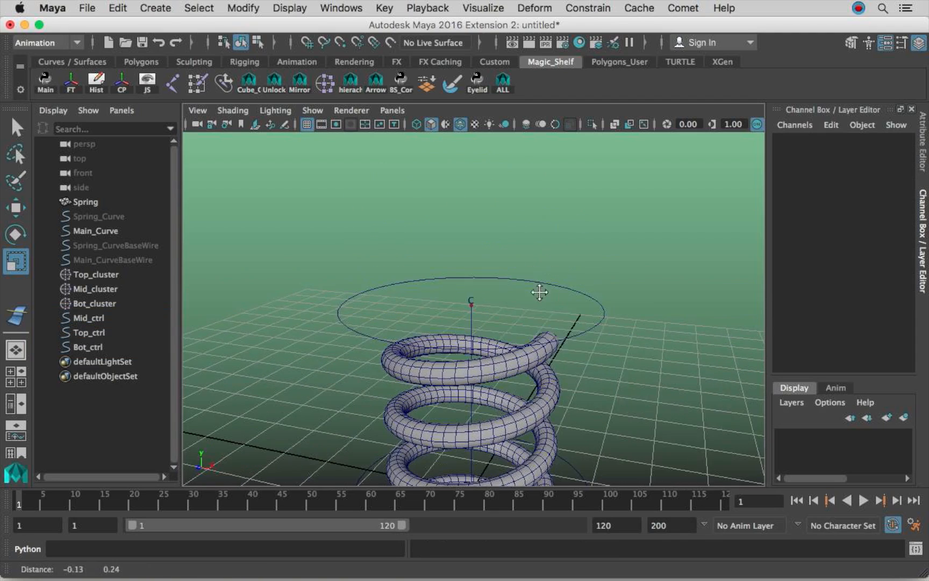
alt+right_drag(540, 291, 578, 288)
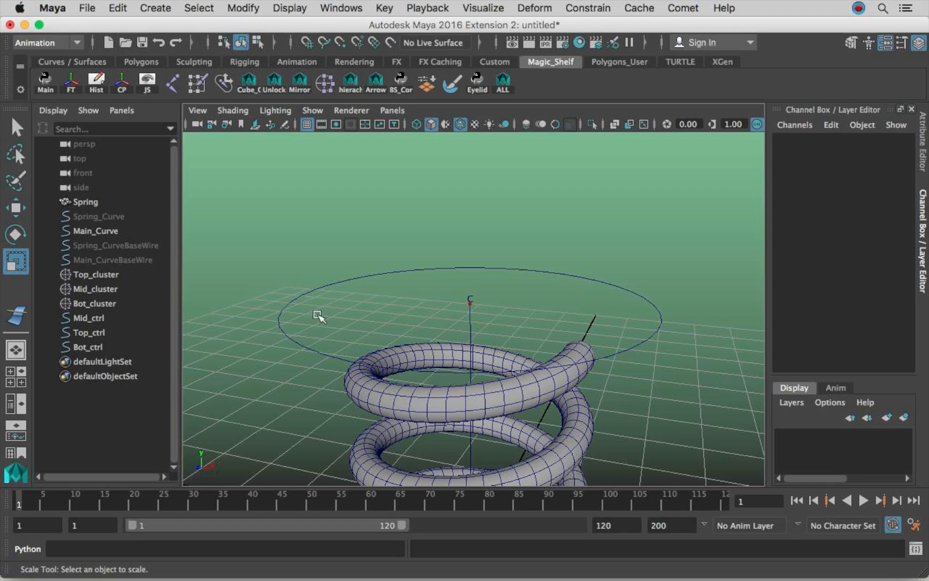
Try parenting Top_cluster under Top_ctrl and move the control to test how the spring follows.
click(112, 275)
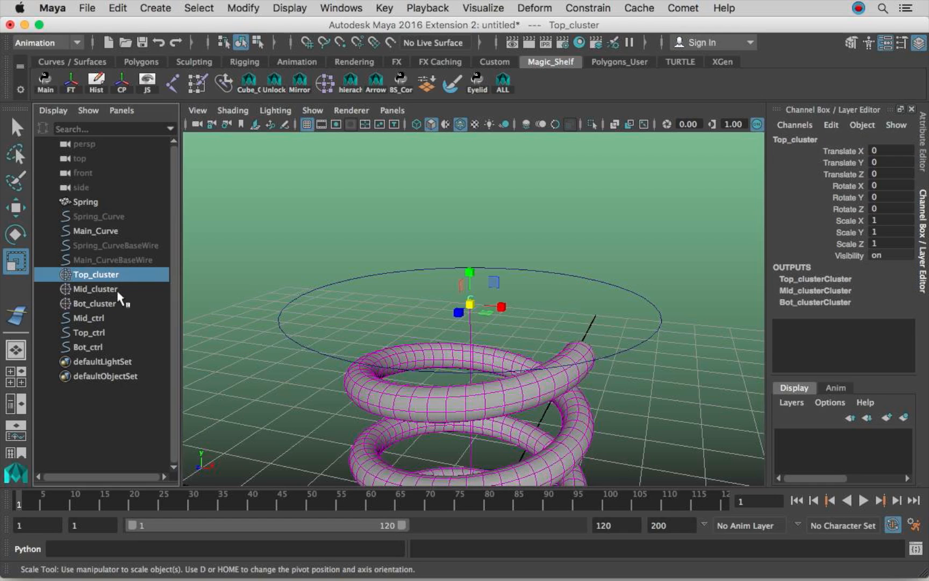
shift+click(360, 276)
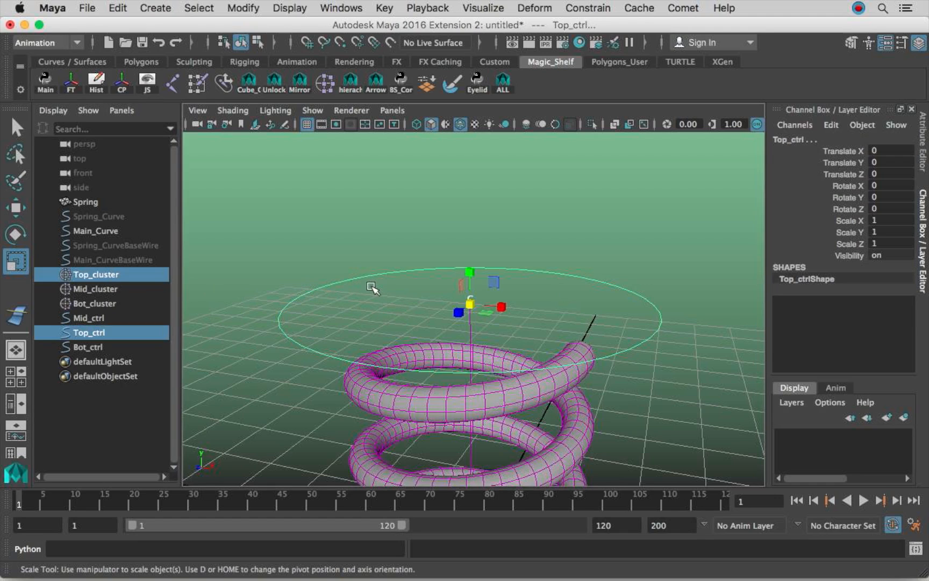
key(p)
drag(372, 287, 369, 259)
key(w)
drag(463, 303, 324, 280)
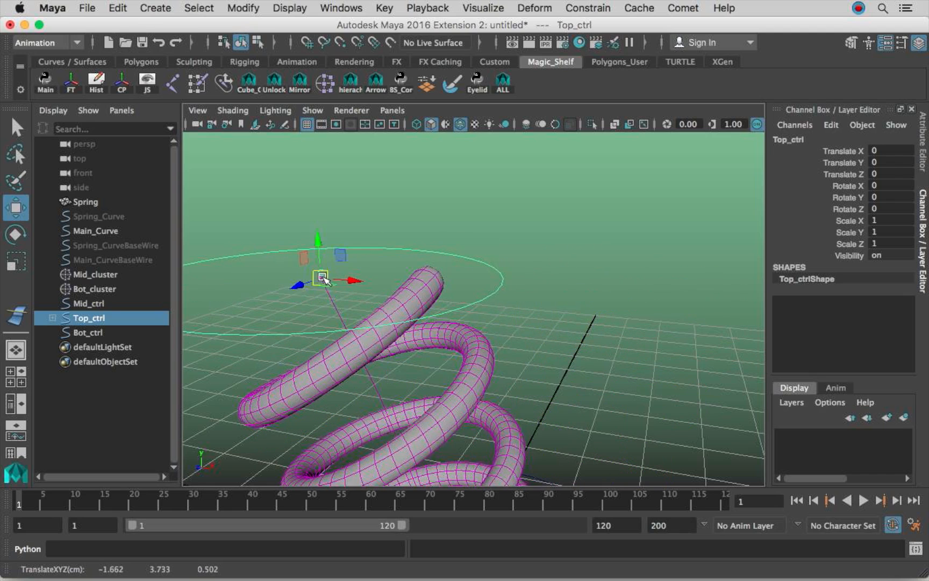
Undo the test move and the parenting of Top_cluster under Top_ctrl, and clear the selection.
key(ctrl+z)
key(ctrl+z)
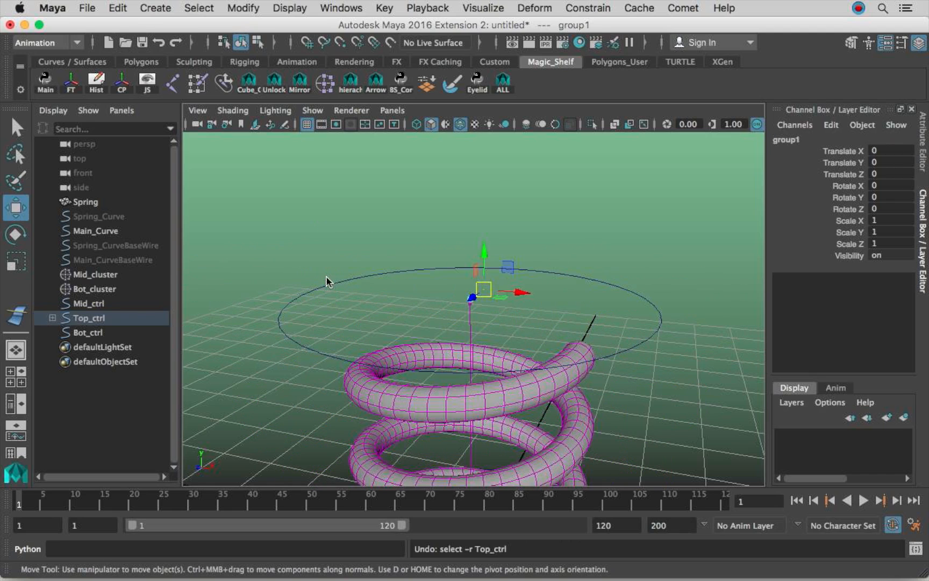
key(ctrl+z)
click(364, 314)
Select Top_ctrl first and add Top_cluster to the selection as the object to constrain.
alt+right_drag(414, 309, 409, 304)
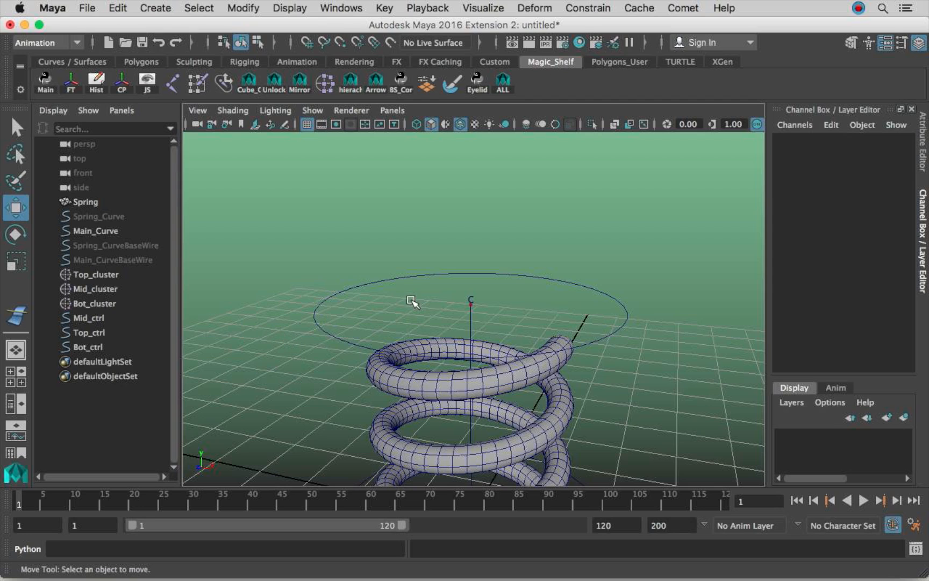
alt+right_drag(408, 301, 467, 297)
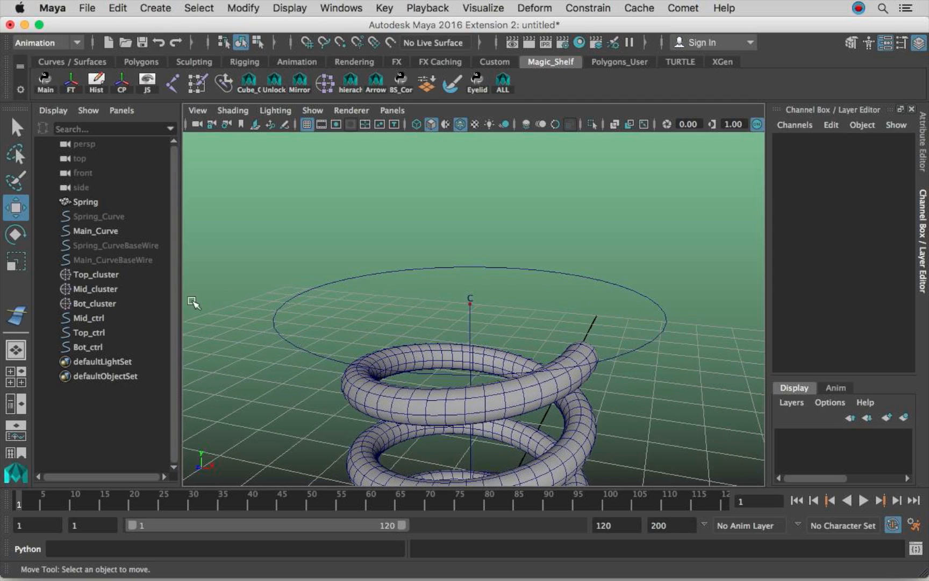
click(118, 274)
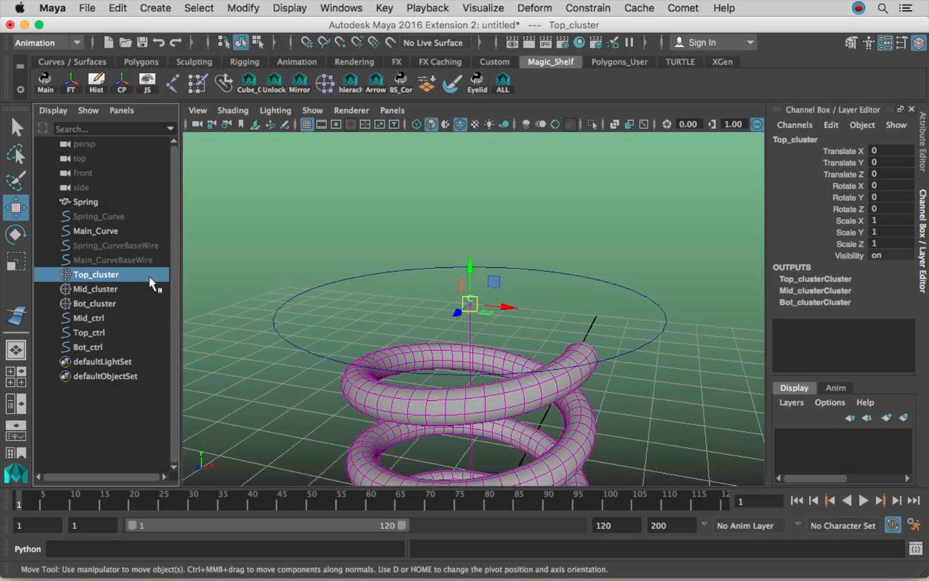
scroll(369, 315, down, 5)
drag(367, 312, 360, 258)
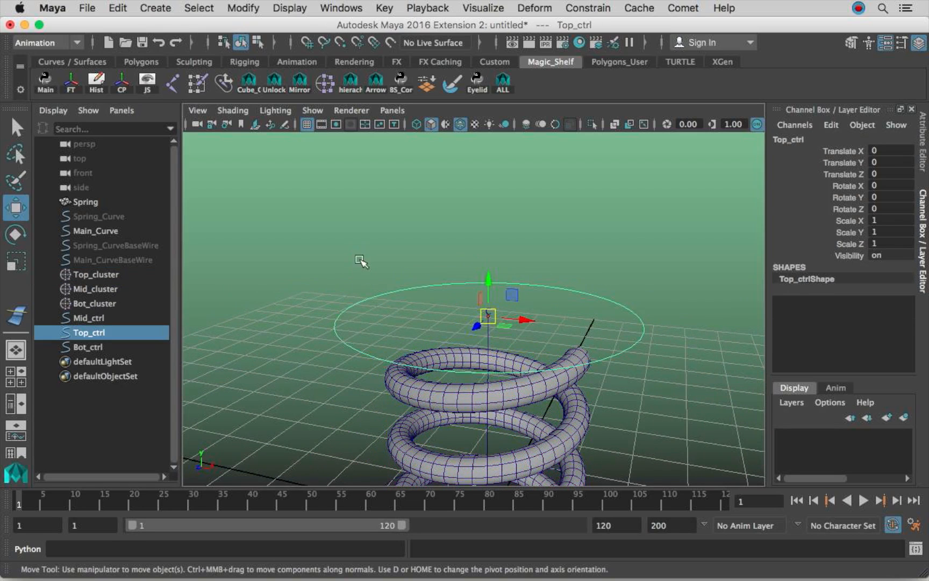
ctrl+click(108, 275)
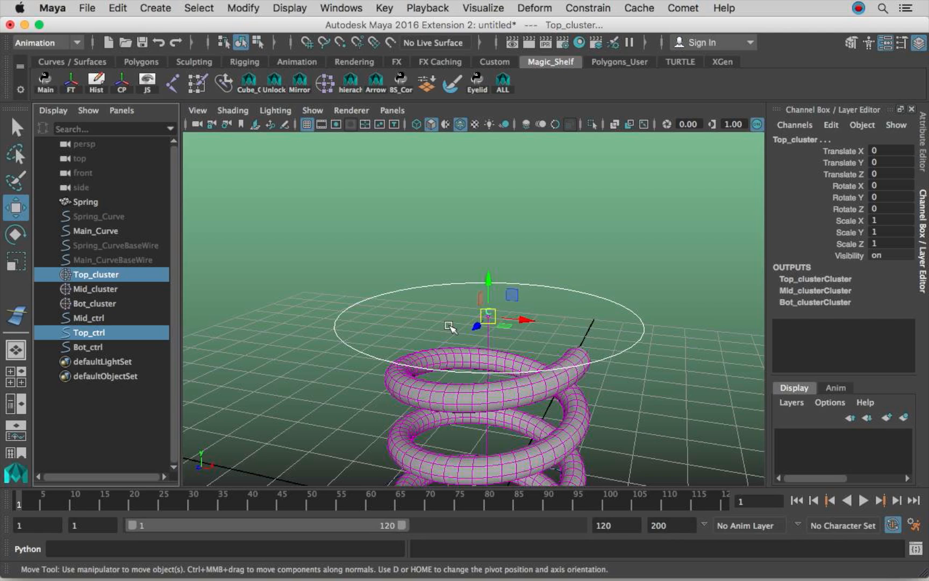
click(128, 336)
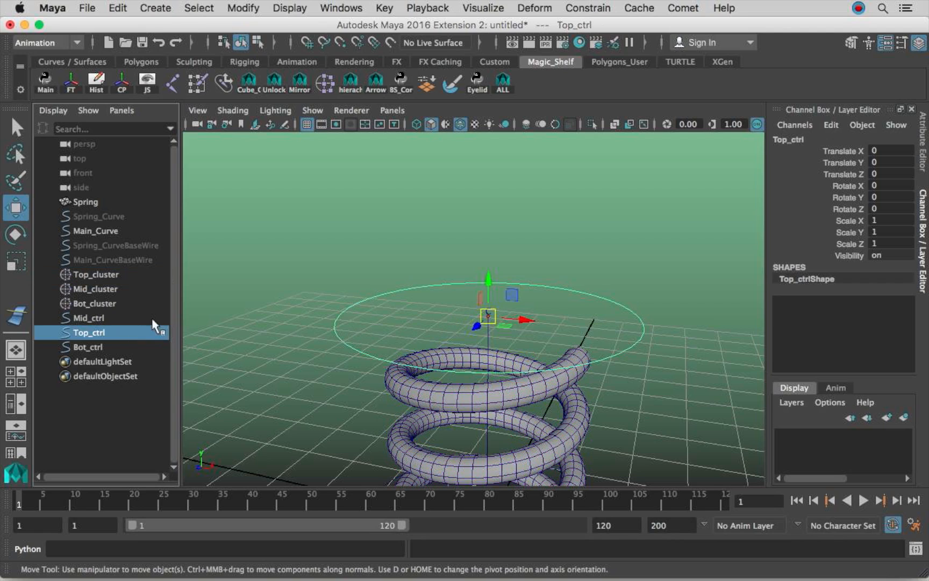
ctrl+click(128, 276)
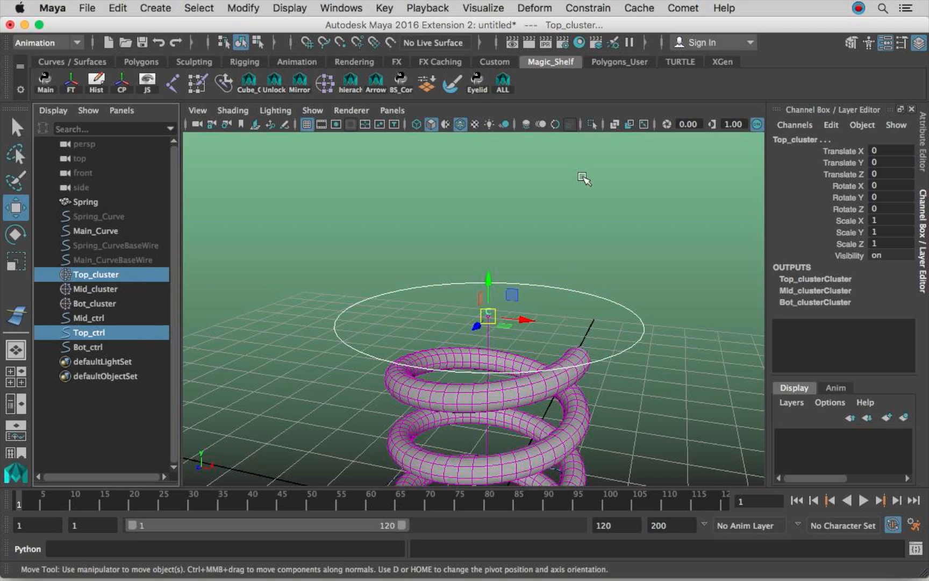
Parent-constrain Top_cluster to Top_ctrl, resetting the constraint options and enabling Maintain offset.
click(584, 6)
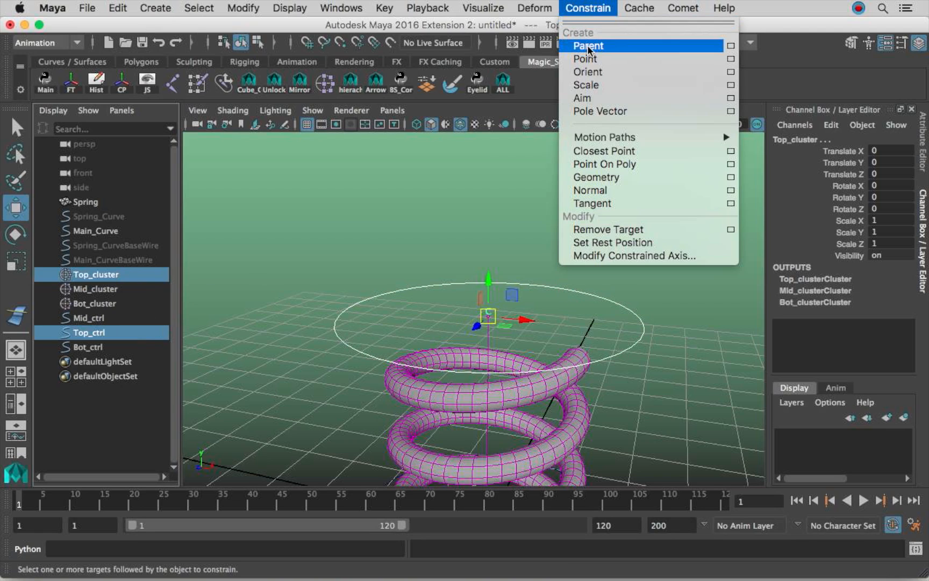
click(730, 45)
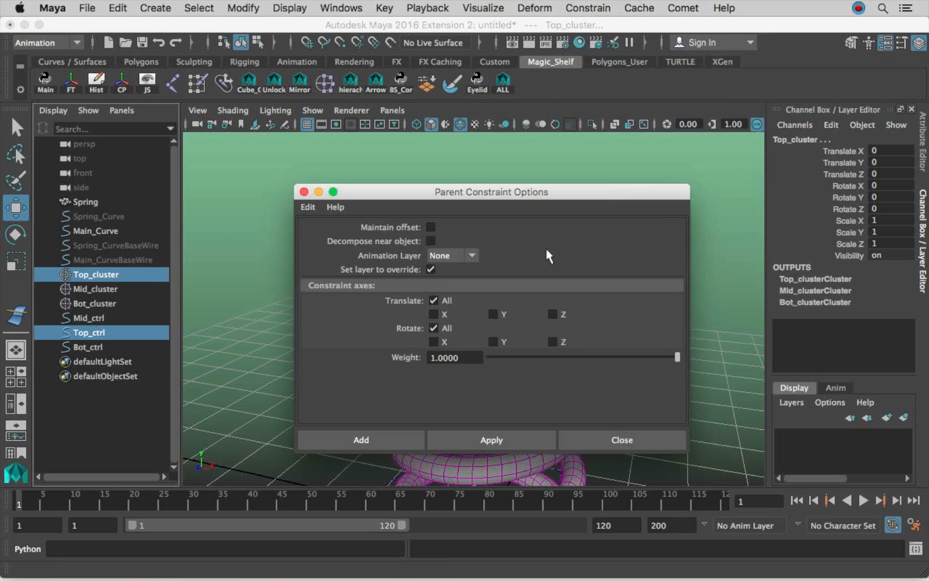
click(307, 207)
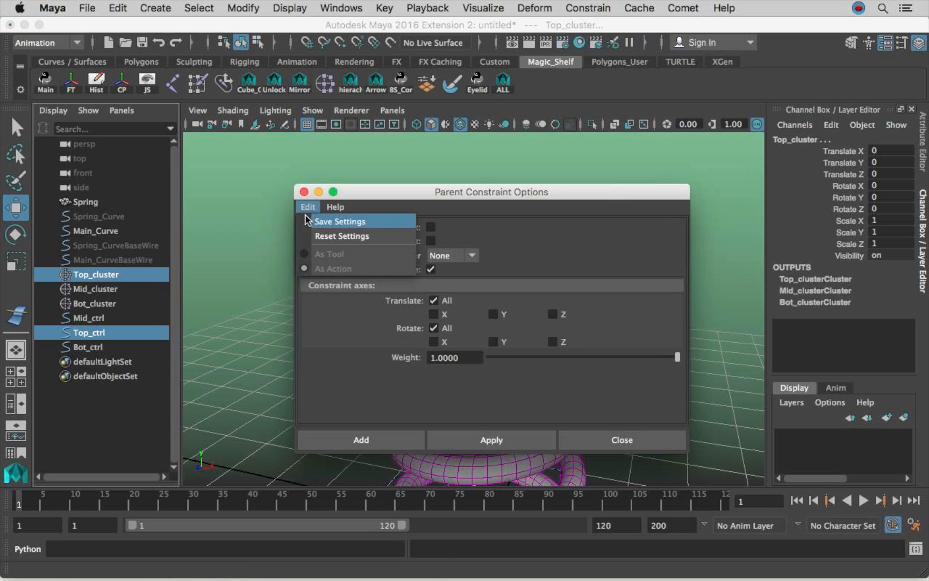
click(331, 237)
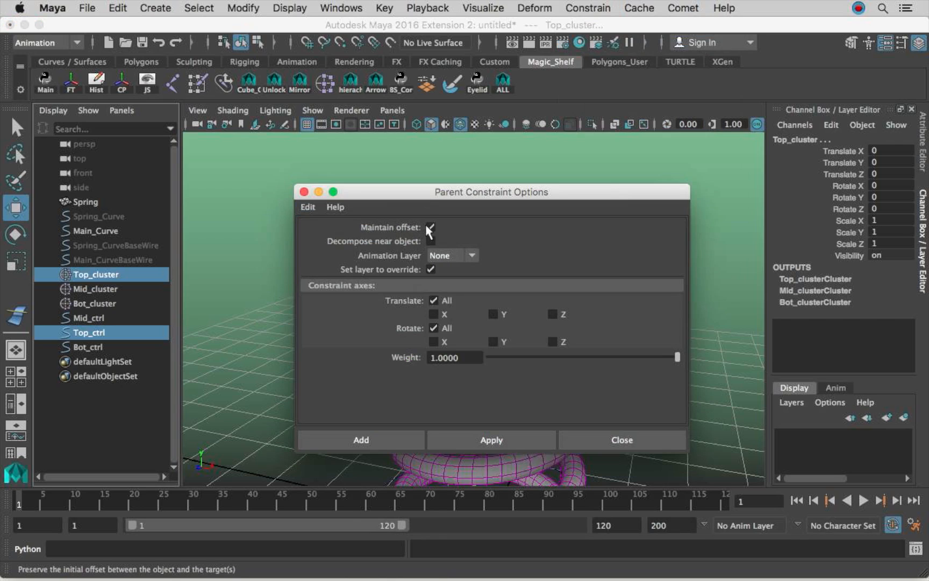
drag(402, 370, 400, 386)
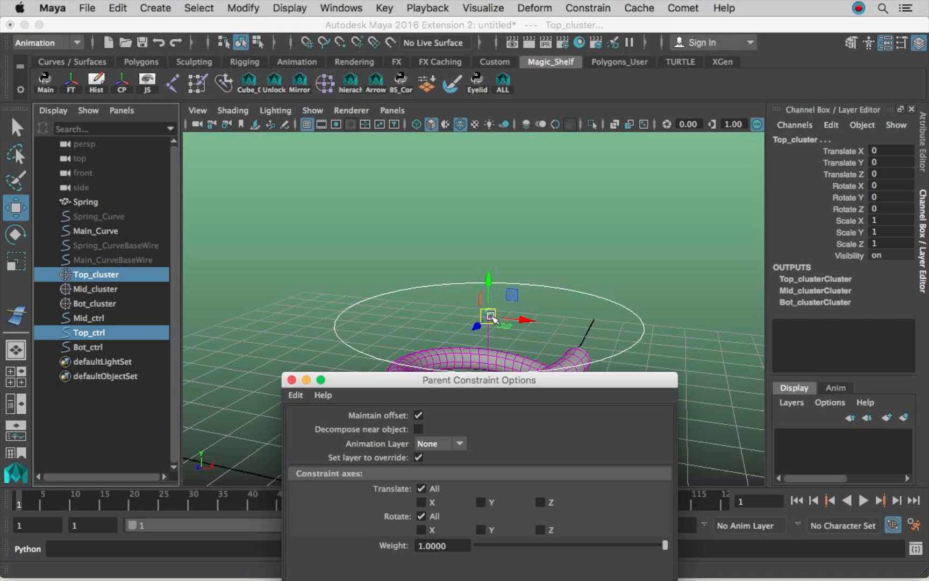
drag(481, 384, 474, 233)
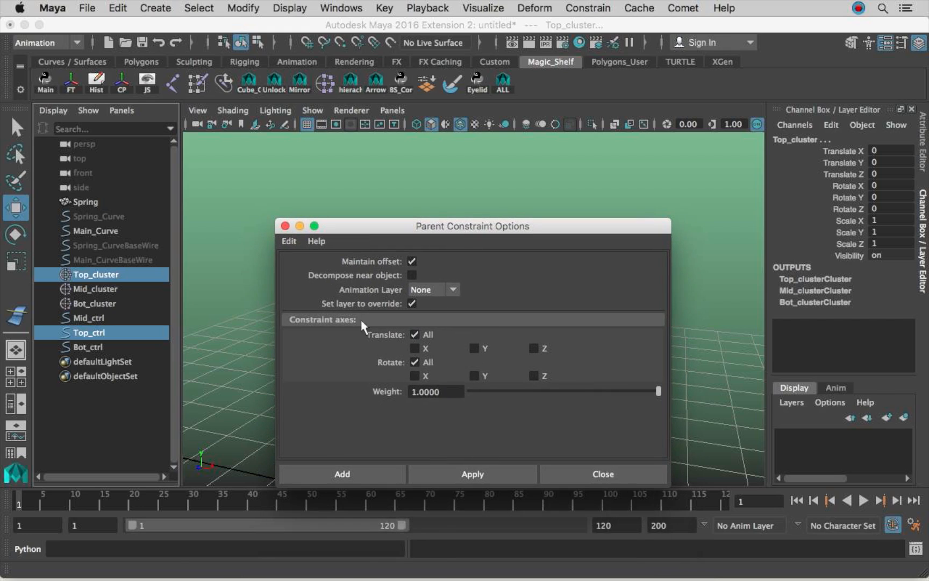
click(348, 474)
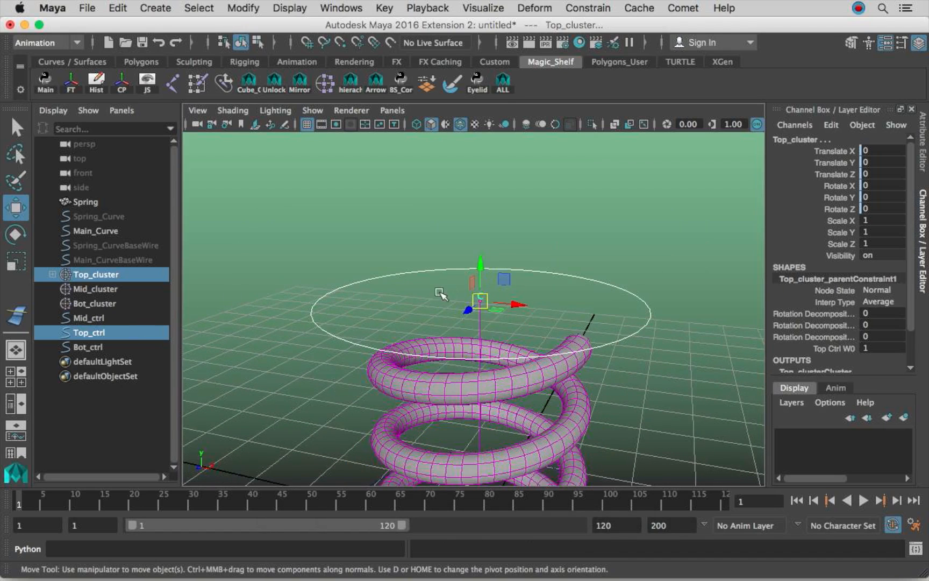
Examine the parent constraint node under Top_cluster and the cluster's constrained channels.
click(351, 289)
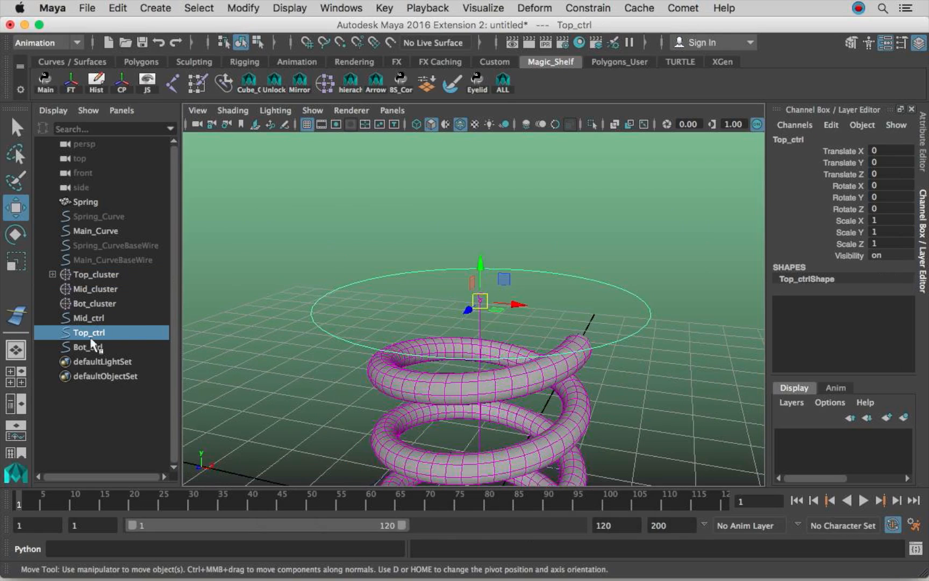
click(52, 273)
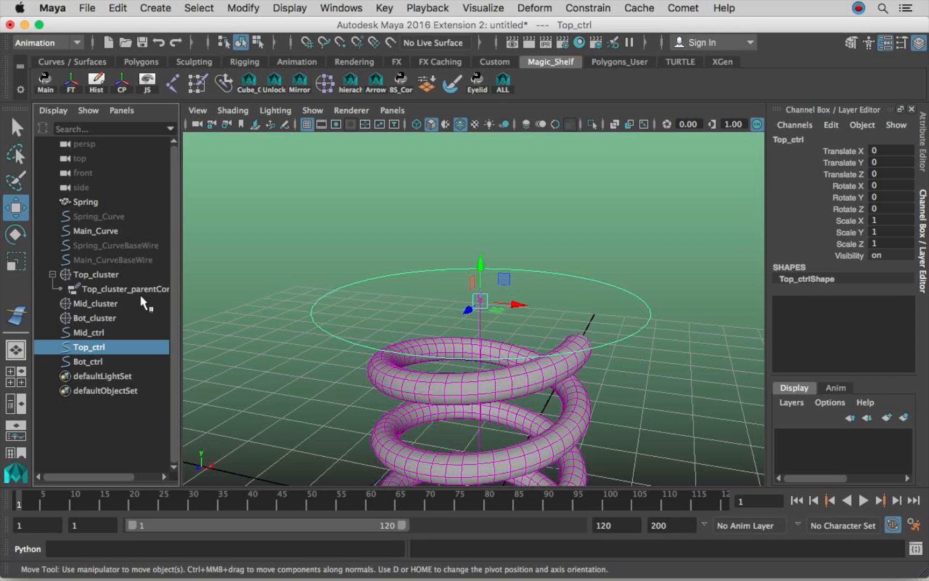
click(118, 275)
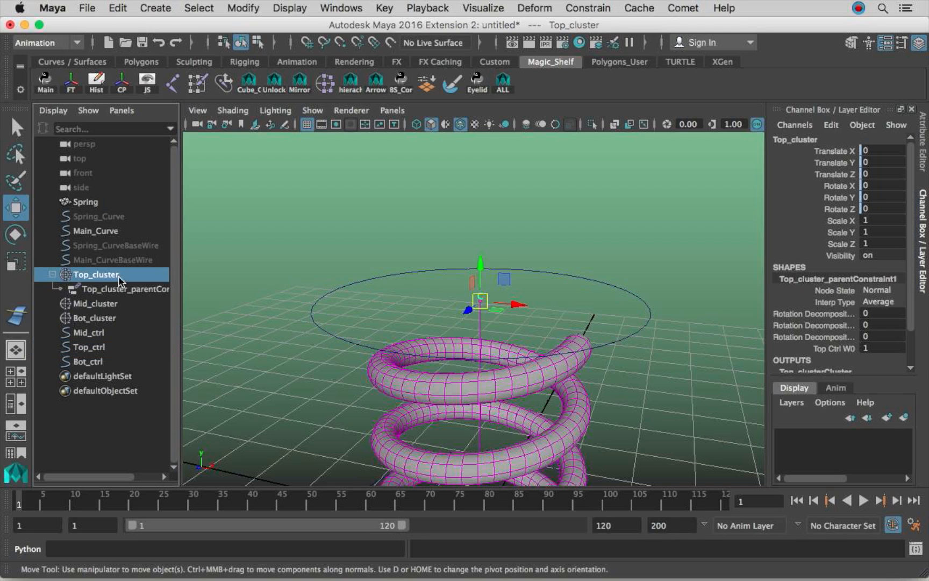
Test the constraint by moving Top_ctrl sideways, and undo the move.
drag(371, 297, 365, 265)
drag(481, 301, 564, 297)
key(ctrl+z)
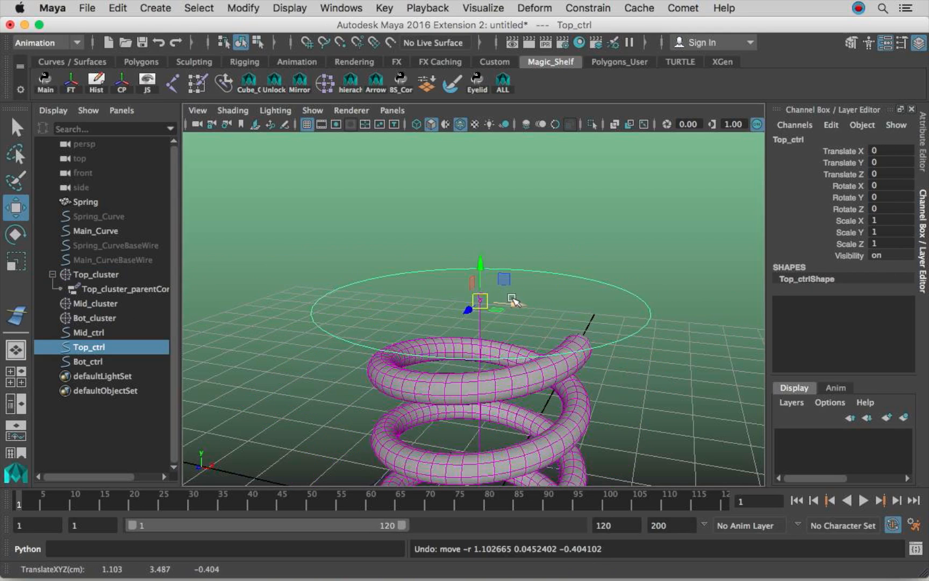
Check the constrained channels of Top_cluster again and compare them with those of Top_ctrl.
click(103, 275)
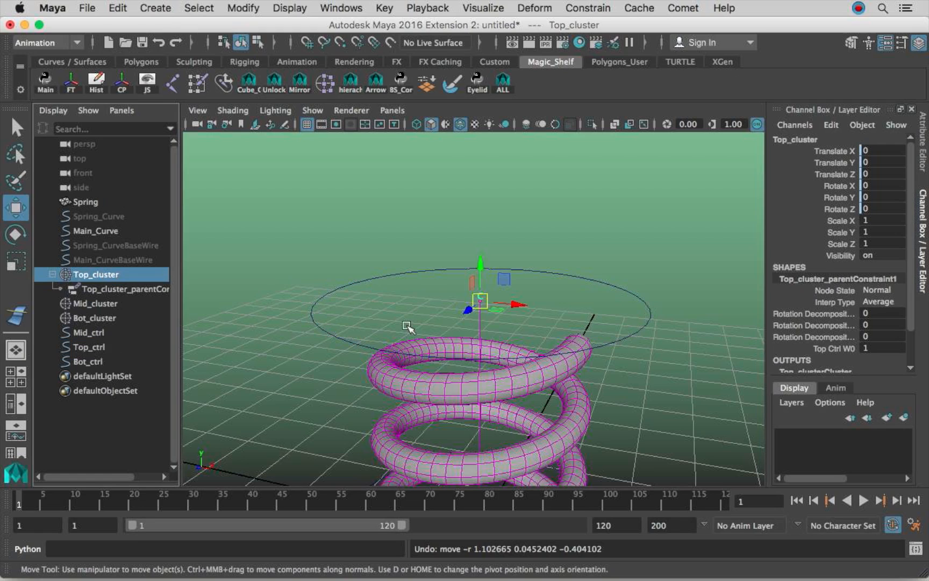
drag(394, 289, 385, 218)
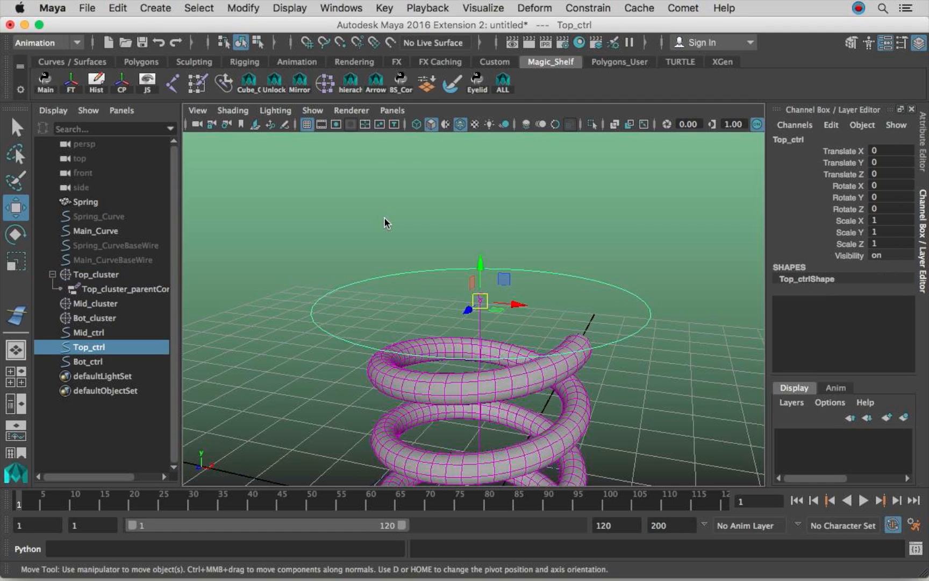
alt+right_drag(510, 299, 458, 289)
alt+middle_drag(458, 290, 462, 276)
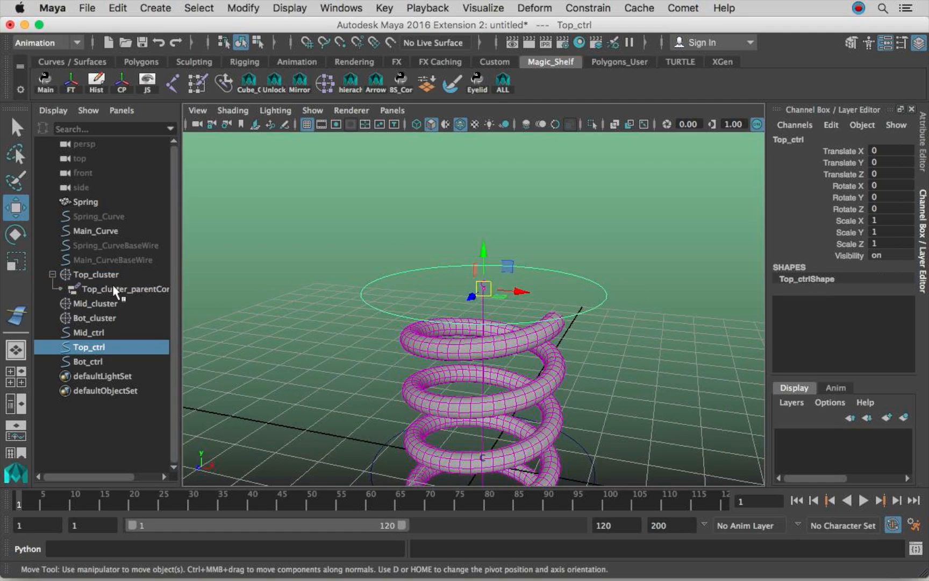
Parent-constrain Mid_cluster to Mid_ctrl using the same constraint options.
alt+right_drag(442, 332, 530, 282)
drag(545, 292, 550, 371)
alt+middle_drag(534, 340, 560, 311)
alt+right_drag(427, 301, 488, 305)
alt+middle_drag(486, 303, 519, 306)
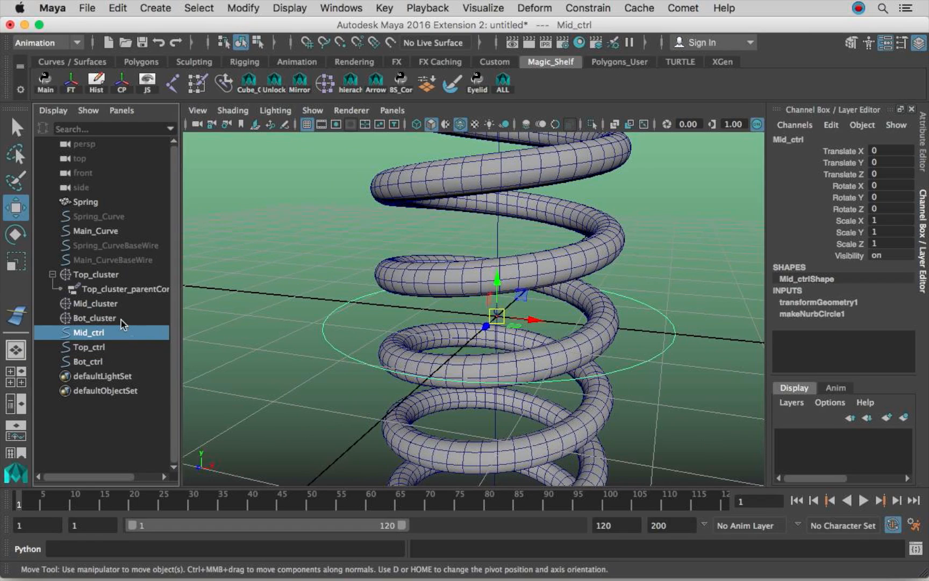
ctrl+click(117, 305)
click(581, 6)
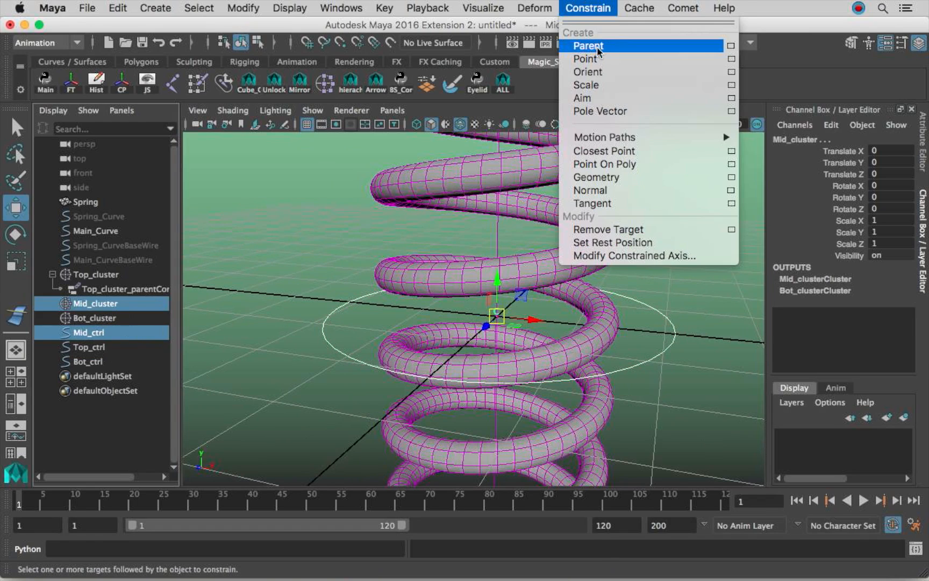
click(598, 47)
Parent-constrain Bot_cluster to Bot_ctrl by repeating the last constraint command.
alt+middle_drag(606, 355, 447, 228)
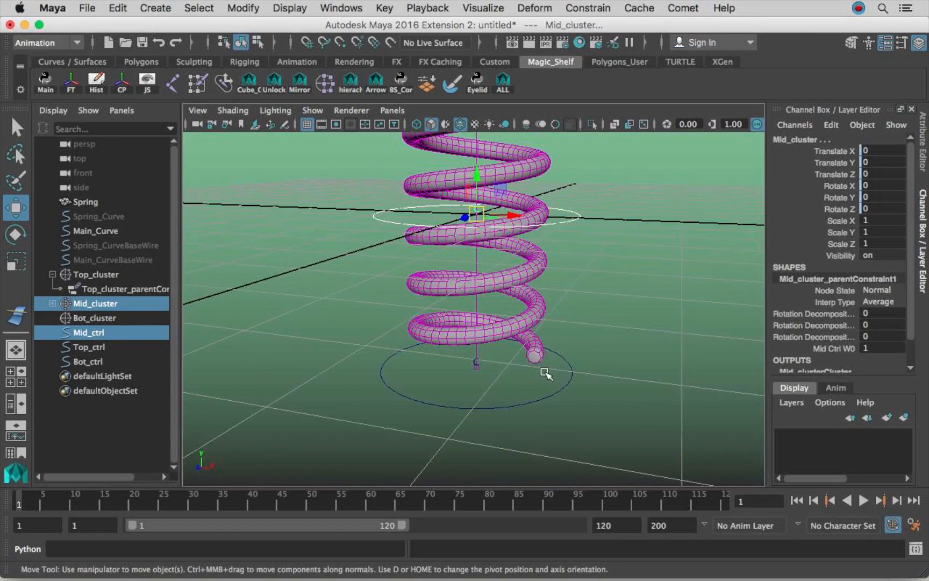
drag(541, 368, 548, 424)
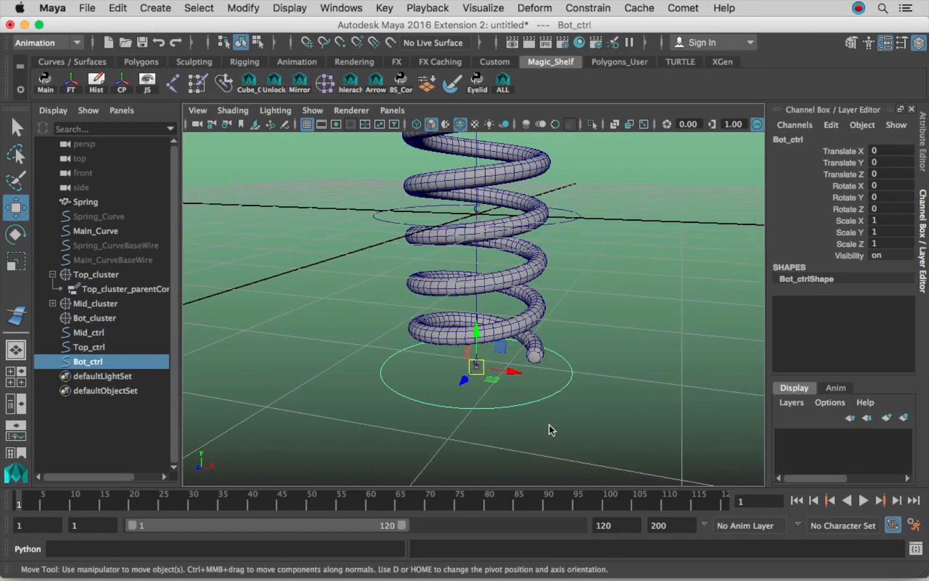
ctrl+click(112, 318)
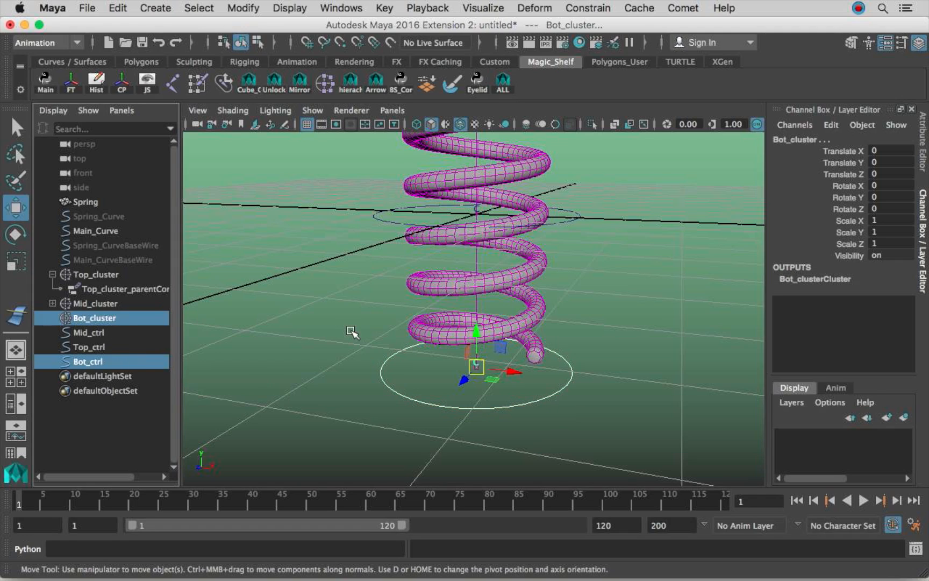
key(g)
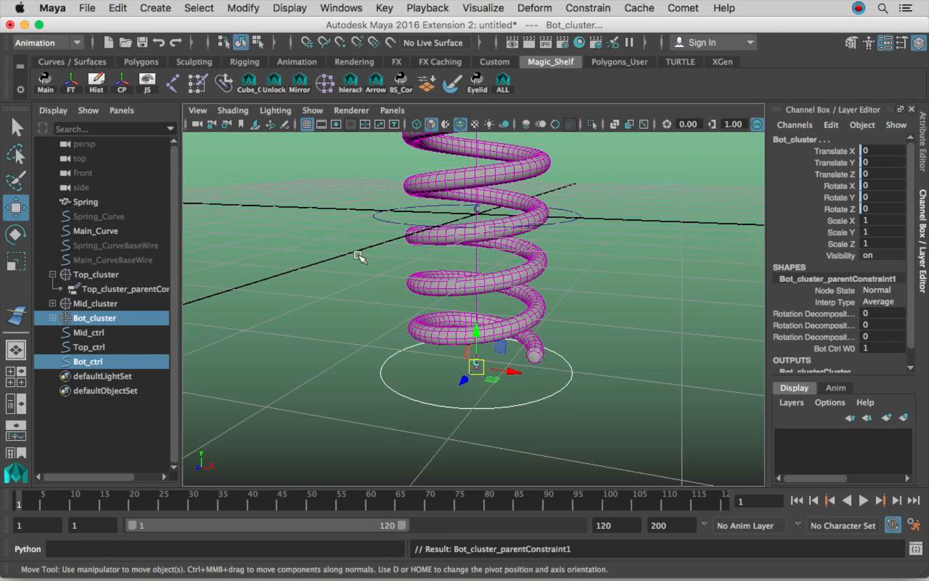
Group Top_cluster, Mid_cluster and Bot_cluster together and name the group Cluster_GRP.
alt+right_drag(352, 310, 301, 325)
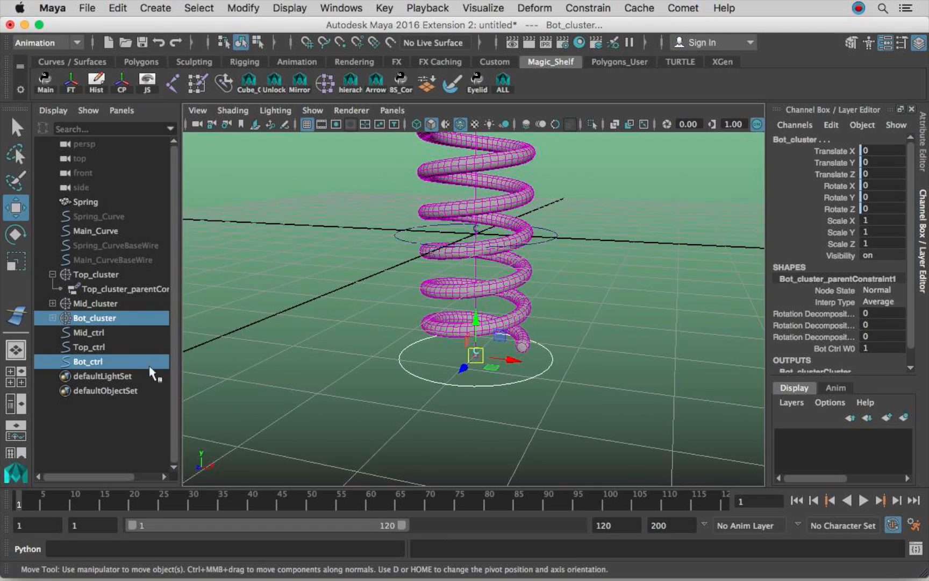
click(52, 274)
click(119, 275)
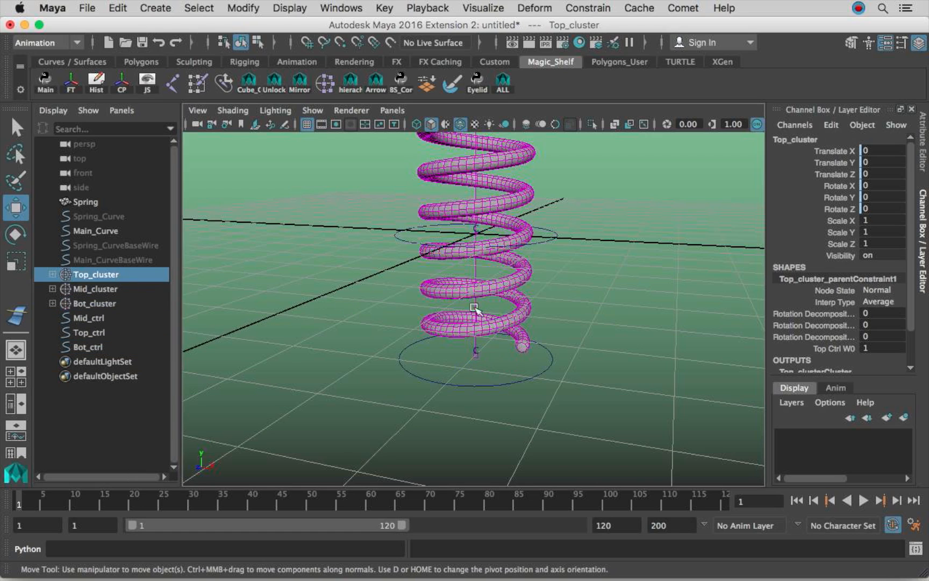
key(a)
shift+click(128, 304)
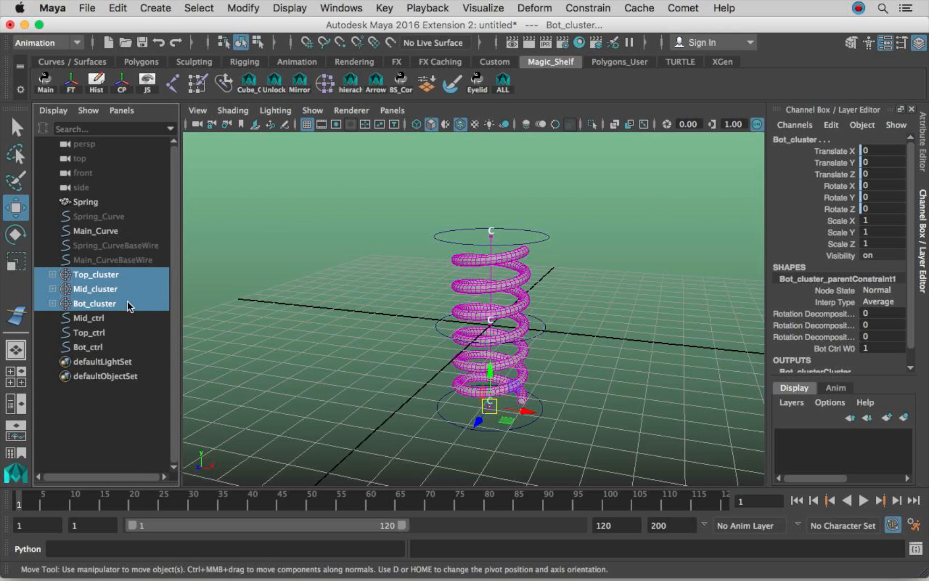
key(ctrl+g)
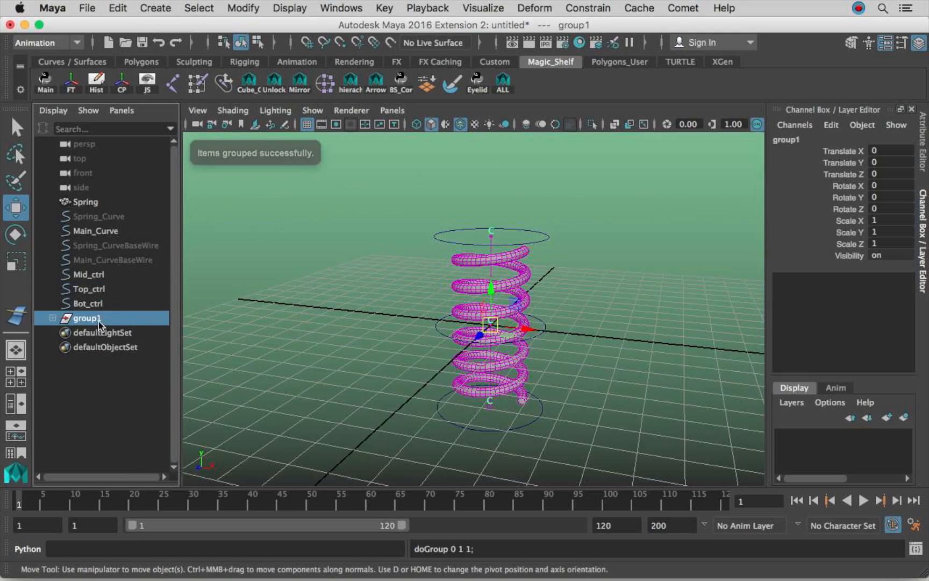
double_click(100, 319)
text(Cluster_)
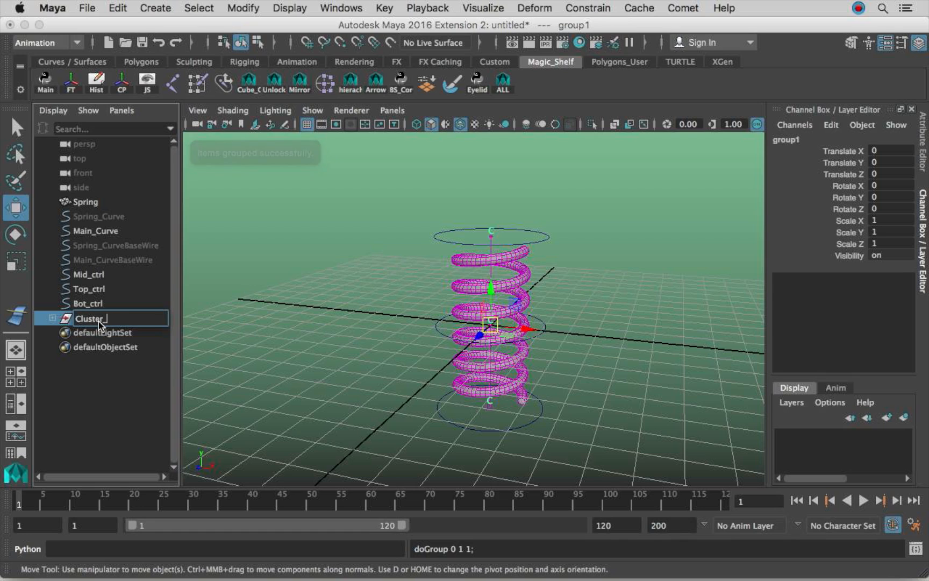
text(GRP)
key(Return)
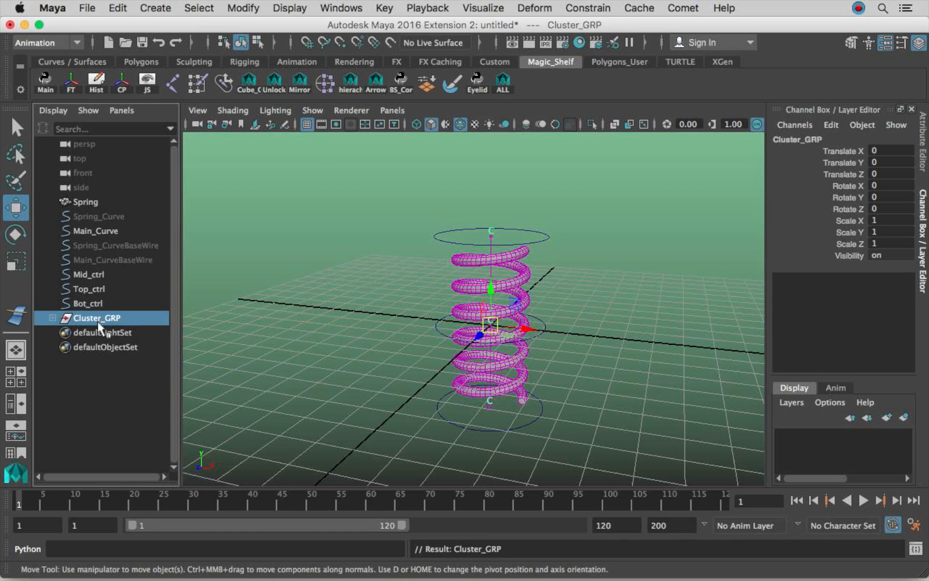
Group Mid_ctrl, Top_ctrl and Bot_ctrl together and name the group Ctrl_GRP.
key(f)
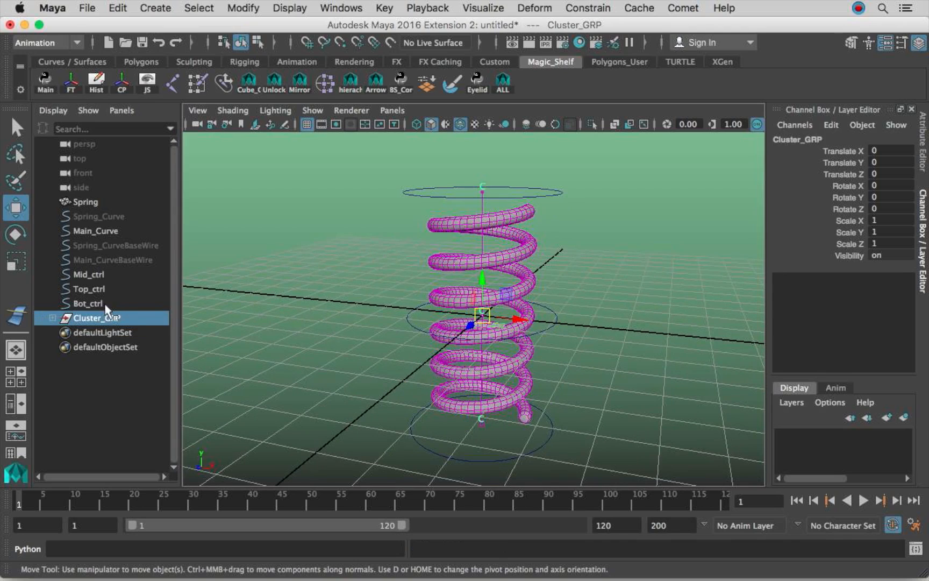
click(106, 304)
shift+click(115, 275)
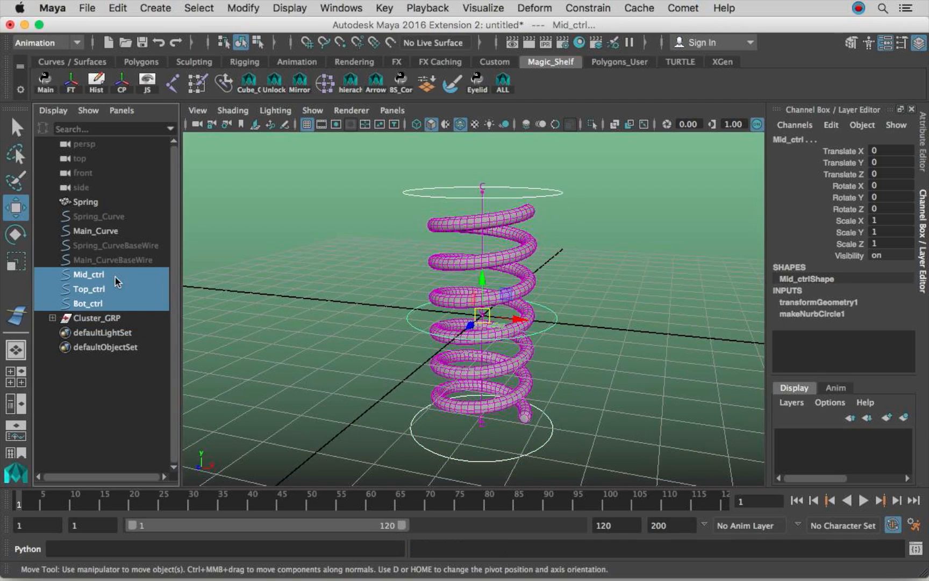
key(ctrl+g)
double_click(92, 291)
text(Ctrl_G)
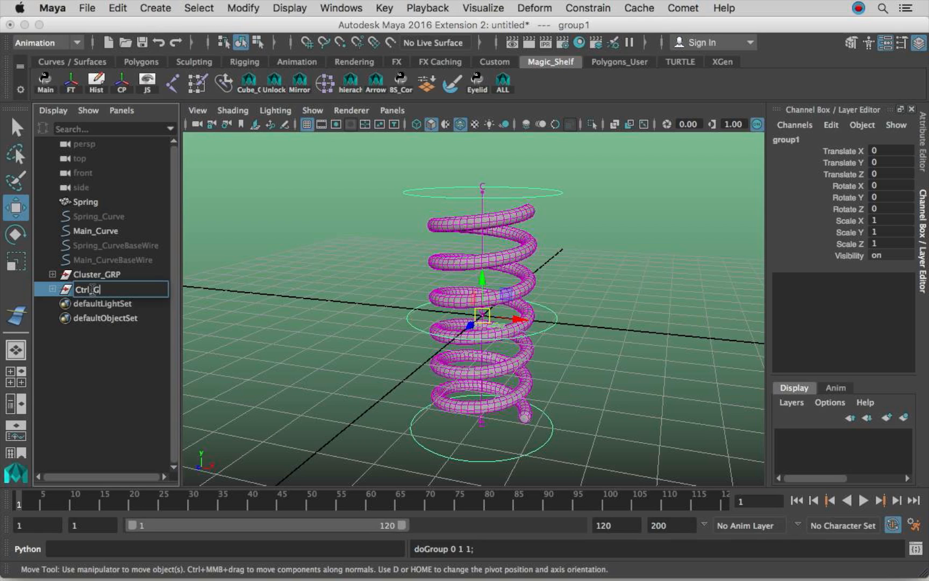
key(Return)
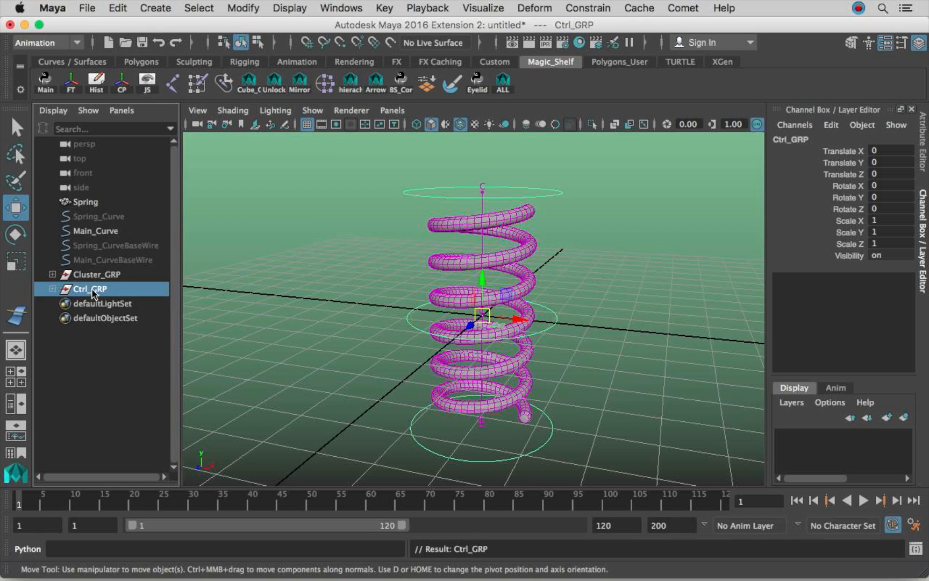
Group Spring_Curve, Main_Curve and their two base wires together and name the group MISC.
click(138, 260)
shift+click(120, 216)
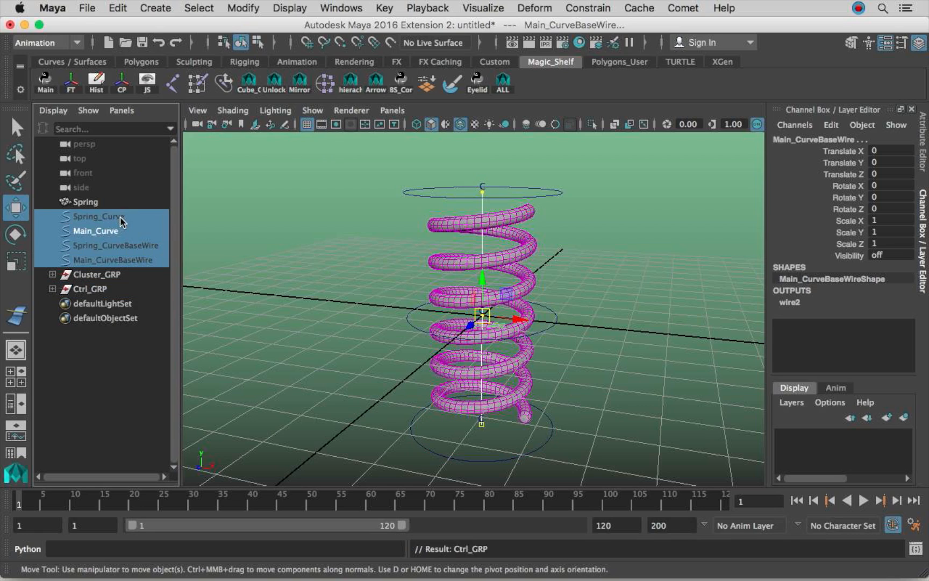
key(ctrl+g)
double_click(98, 246)
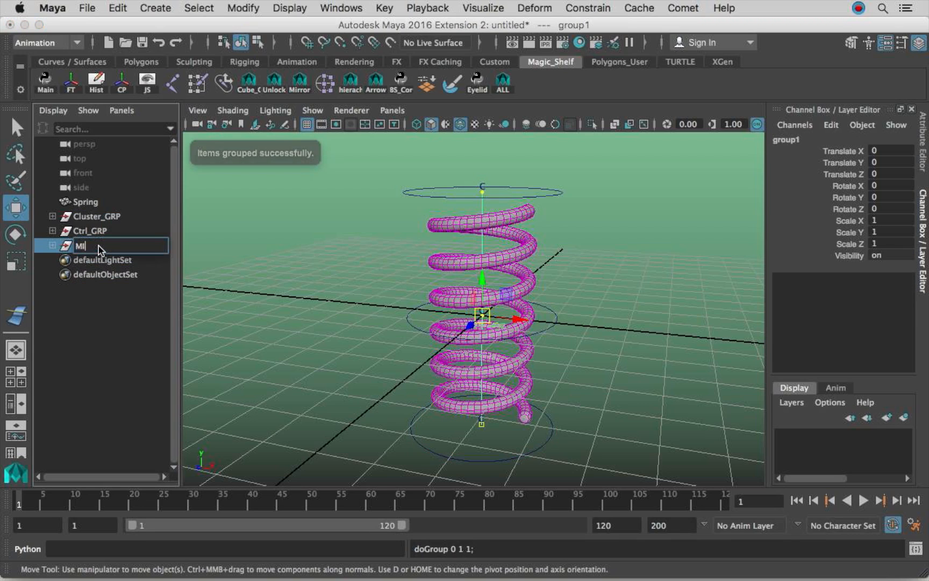
key(Return)
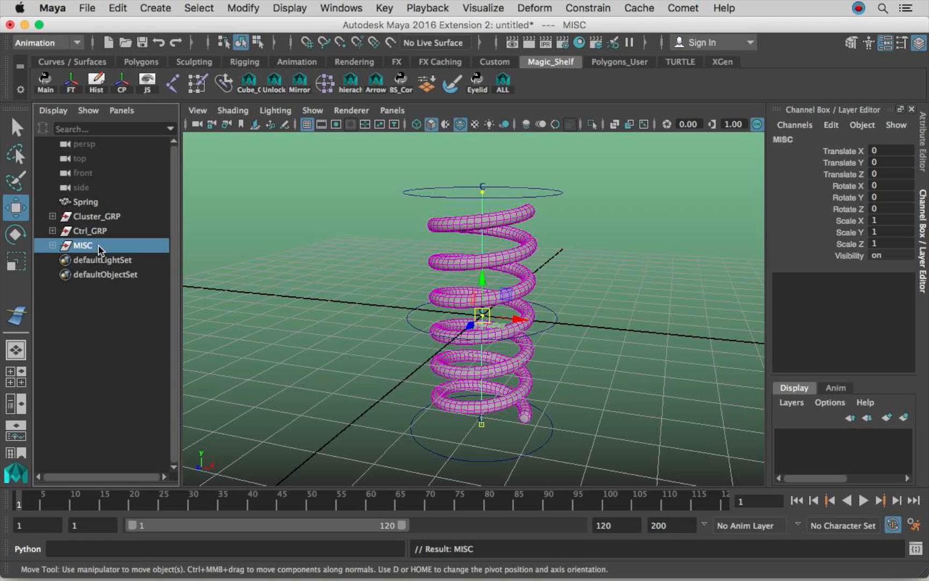
Hide Main_Curve inside the MISC group and hide Cluster_GRP.
click(52, 246)
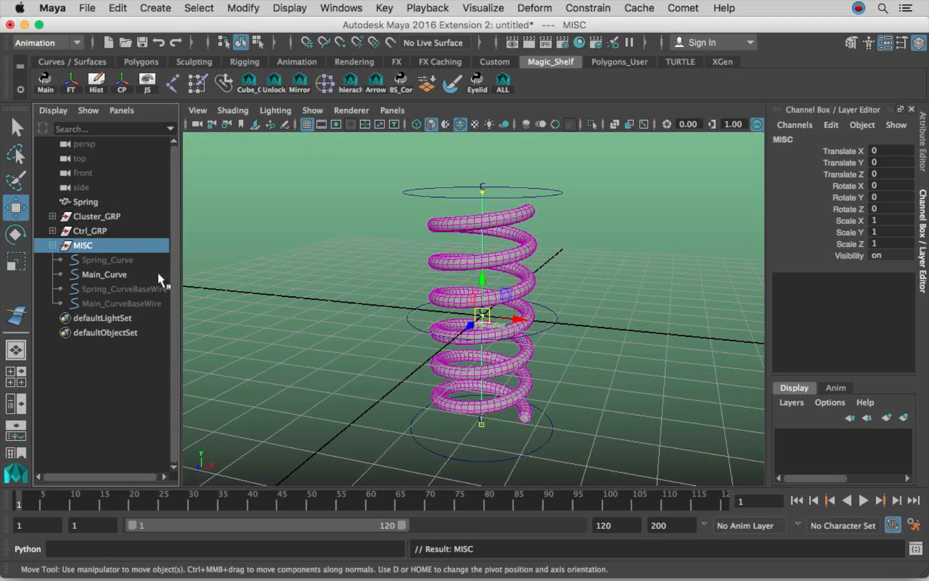
click(126, 272)
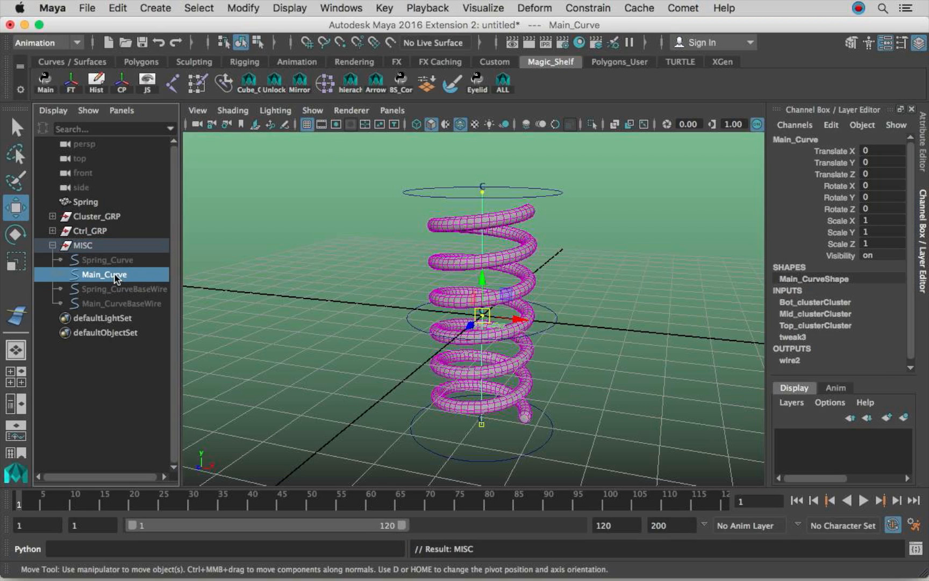
key(ctrl+h)
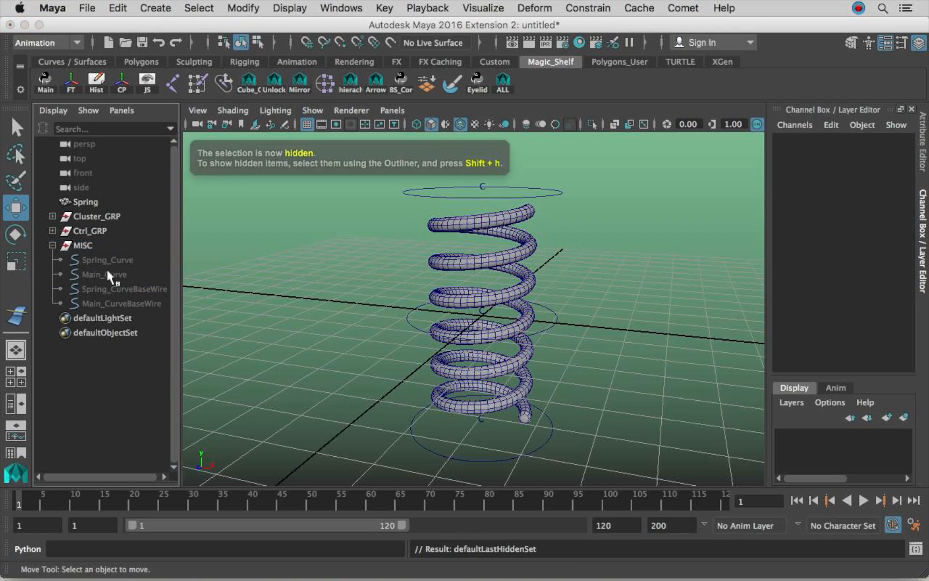
click(53, 246)
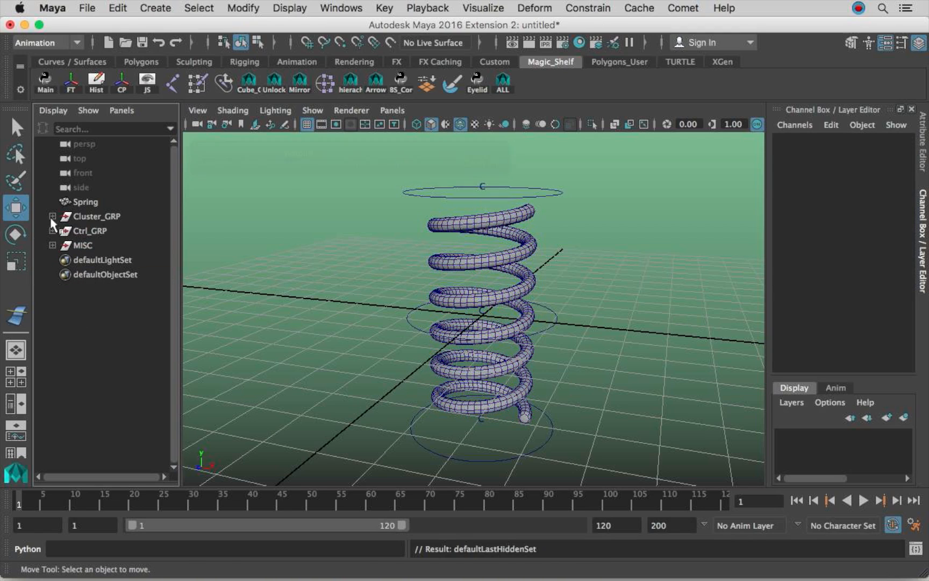
click(124, 217)
key(ctrl+h)
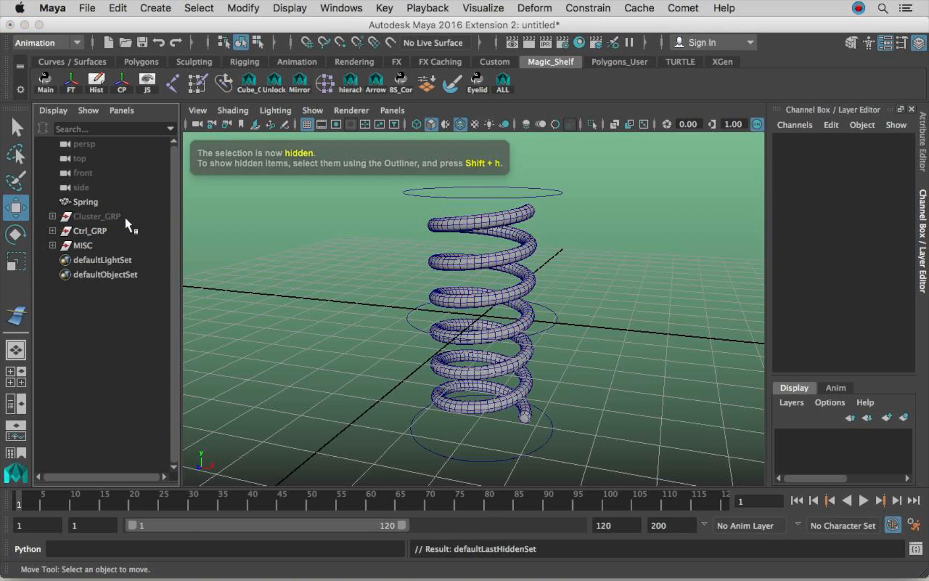
Group the Spring mesh on its own and name the group GEO_GRP.
scroll(553, 307, down, 3)
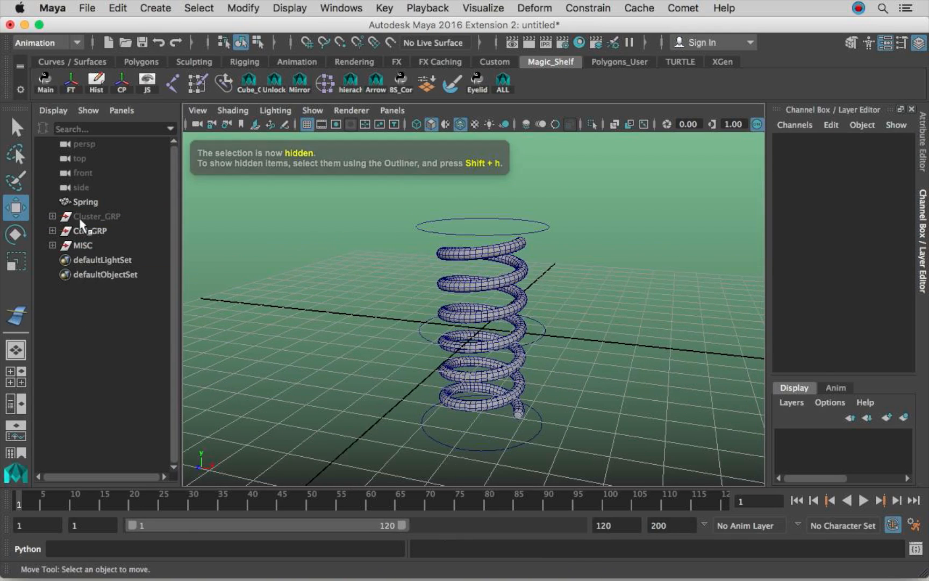
click(100, 201)
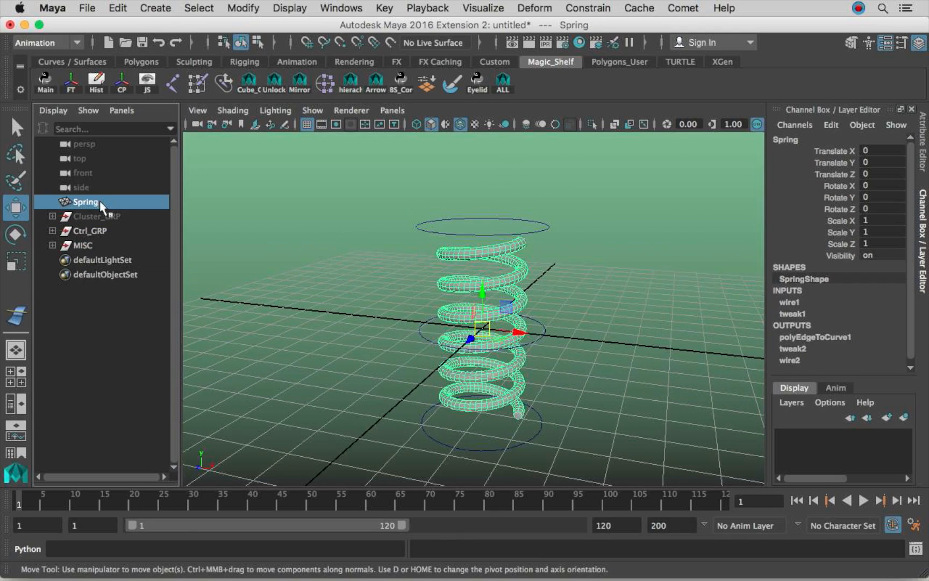
key(ctrl+g)
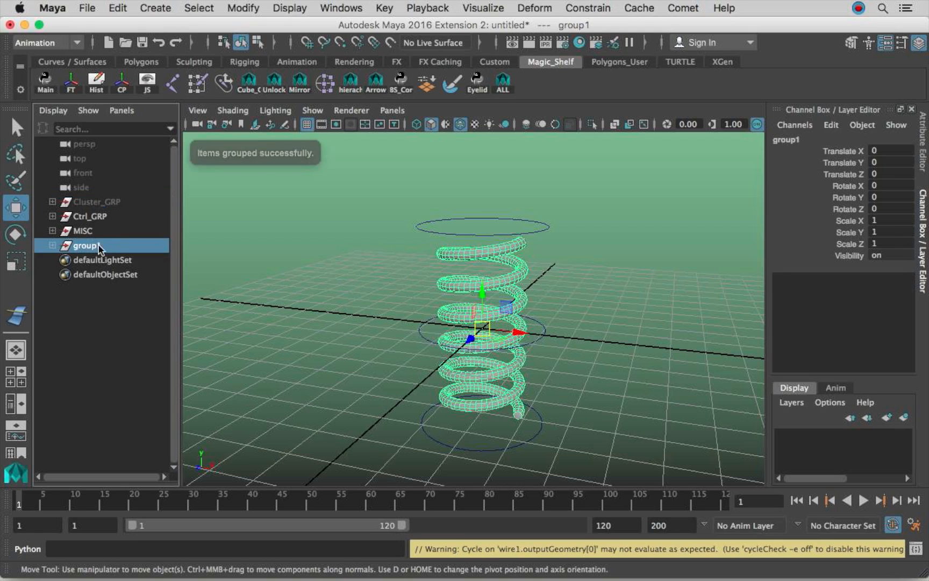
double_click(99, 245)
text(GEO_GRP)
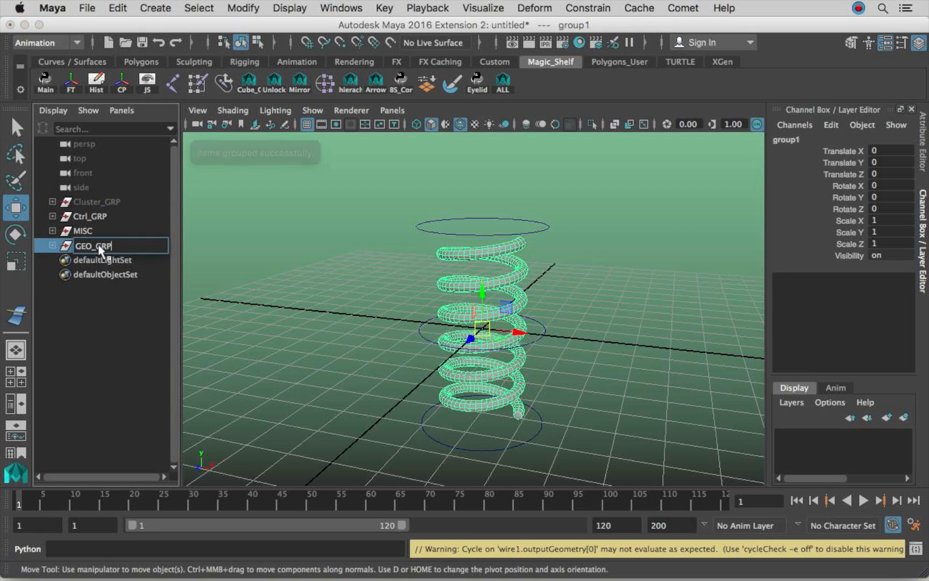
key(Return)
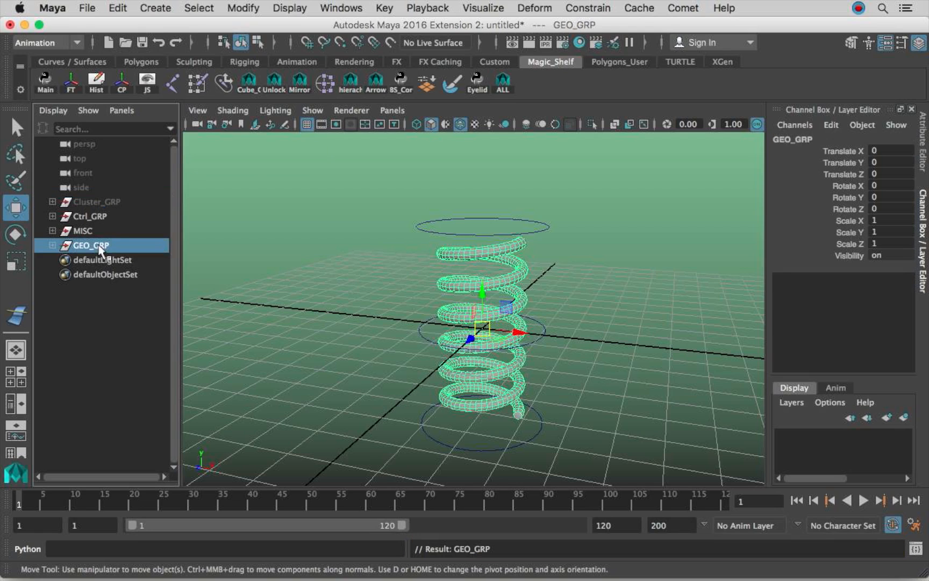
Group Cluster_GRP, Ctrl_GRP, MISC and GEO_GRP together, name the parent group Spring_RIG_ALL, and clear the selection.
shift+click(116, 202)
key(ctrl+g)
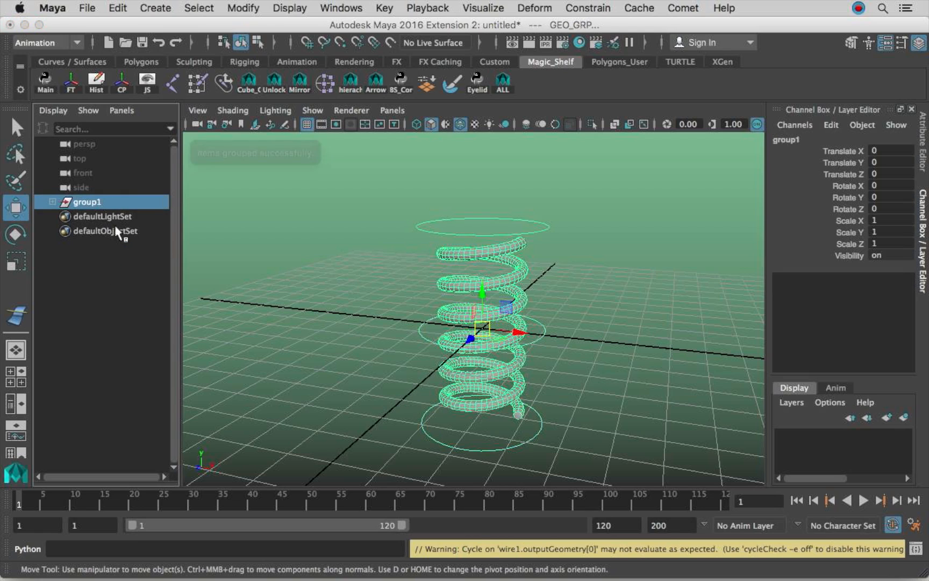
double_click(92, 202)
text(S)
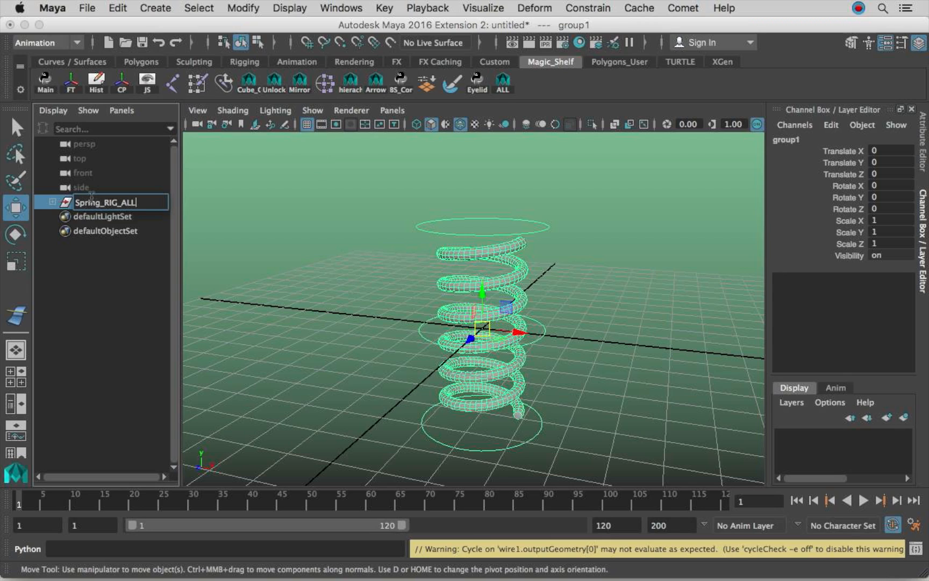
text(pring_RIG_ALL)
key(Return)
click(438, 325)
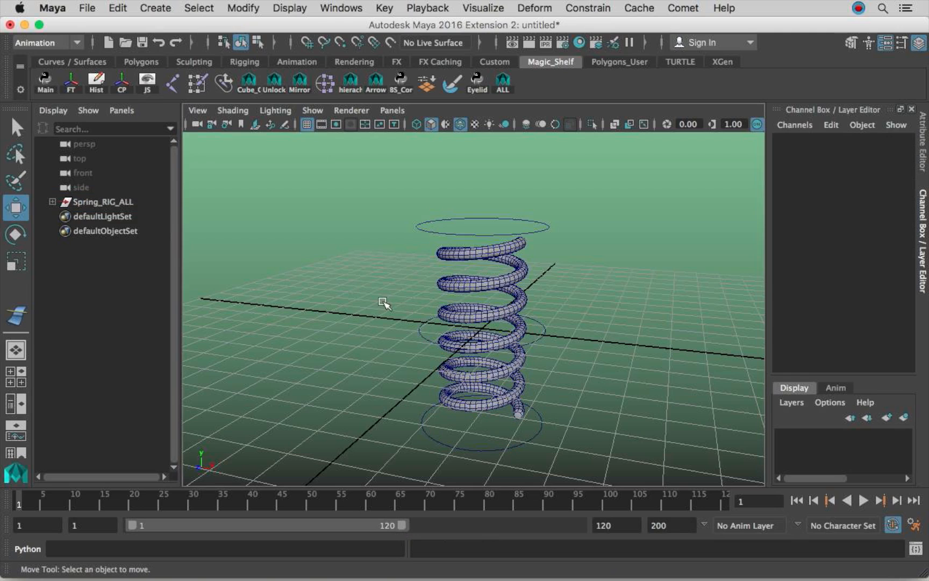
Expand Spring_RIG_ALL and examine its child groups along with the rigged spring from several angles.
alt+right_drag(605, 315, 514, 312)
click(52, 202)
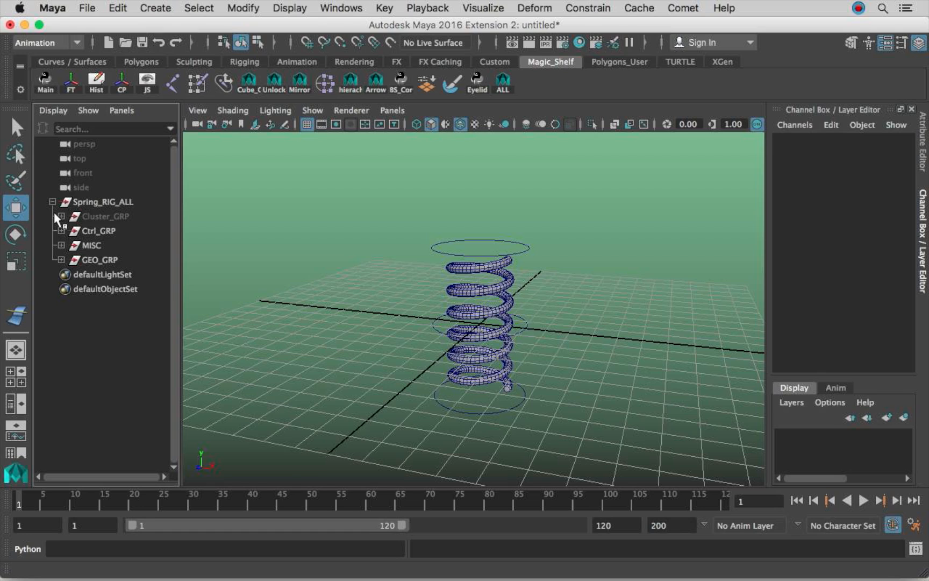
alt+drag(404, 299, 433, 286)
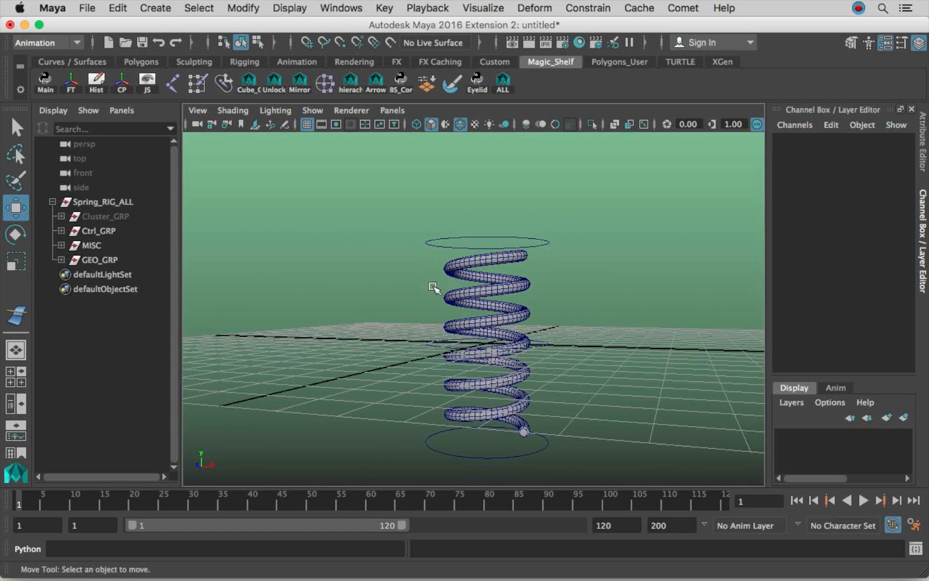
click(104, 217)
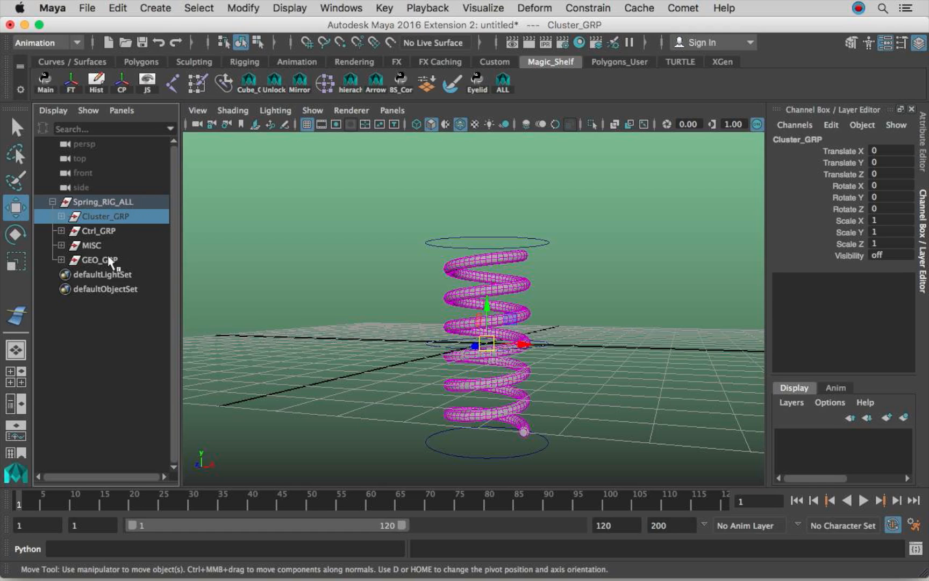
alt+drag(524, 340, 611, 356)
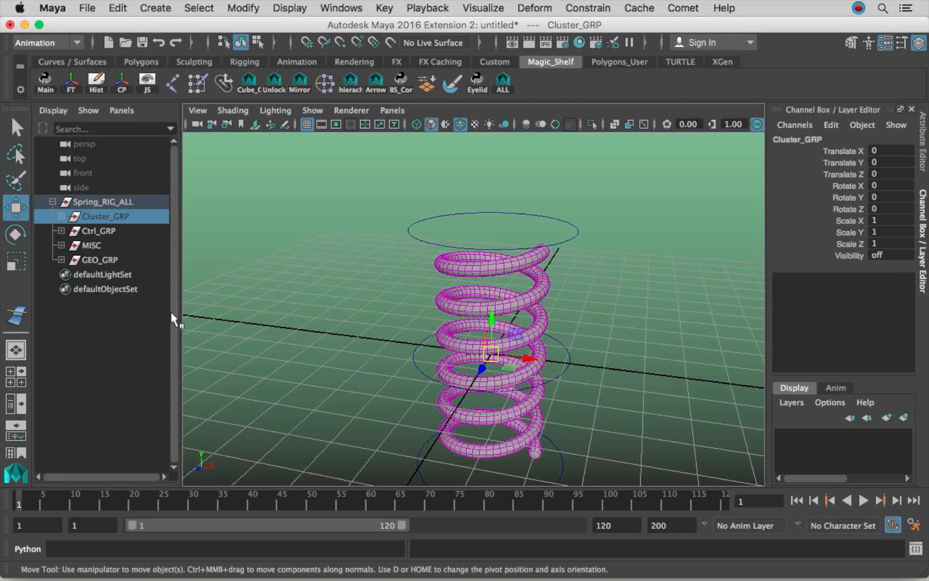
alt+drag(618, 349, 510, 293)
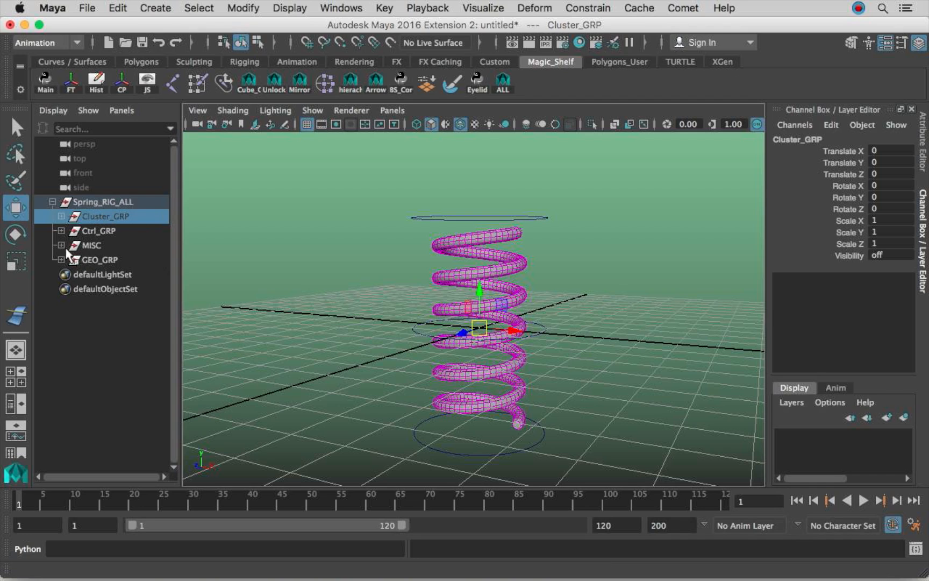
scroll(322, 290, up, 2)
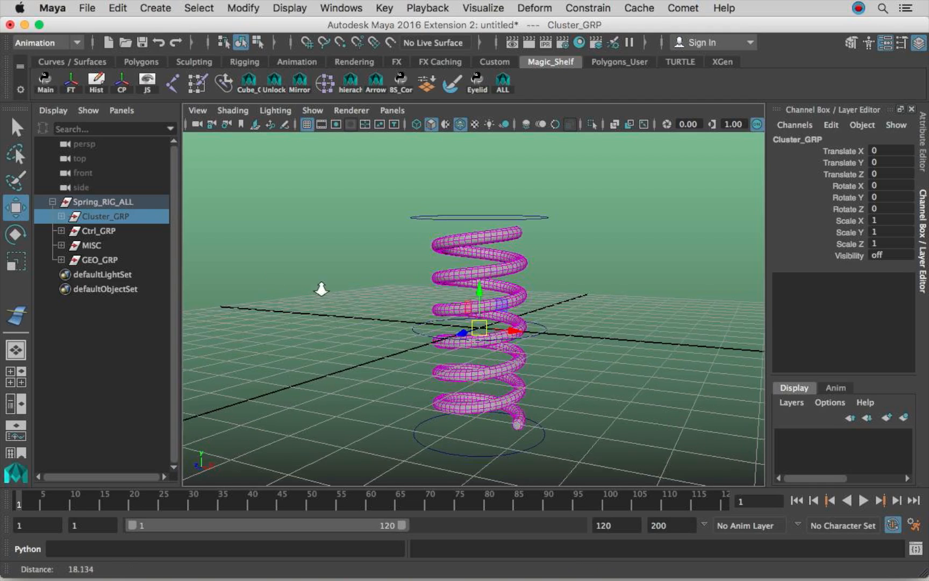
Test the spring's deformation by freely moving Top_ctrl, Bot_ctrl and Mid_ctrl.
click(432, 208)
alt+drag(431, 208, 500, 220)
alt+right_drag(500, 220, 487, 228)
alt+middle_drag(487, 228, 515, 241)
alt+drag(515, 240, 464, 164)
click(521, 432)
drag(487, 425, 395, 440)
click(522, 334)
alt+drag(511, 368, 544, 339)
drag(490, 336, 487, 306)
alt+drag(486, 305, 429, 265)
Try rotating Mid_ctrl, and undo the rotation together with all the test moves of the three controls.
key(e)
key(super+z)
key(super+z)
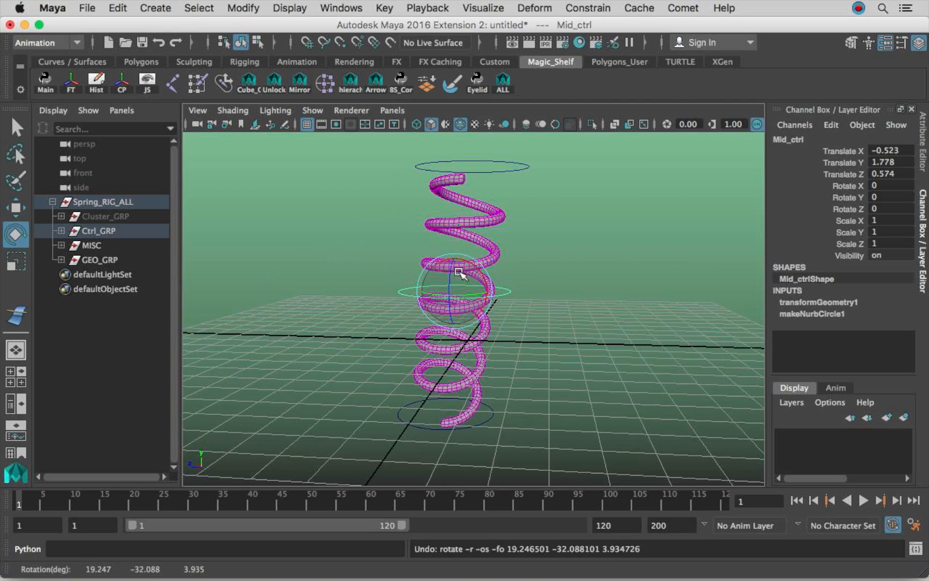
key(super+z)
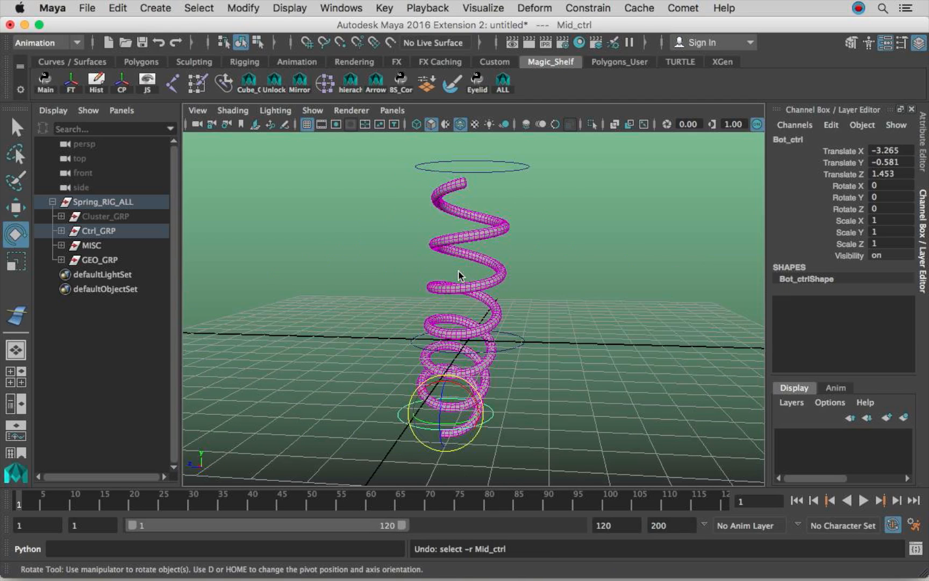
key(z)
key(z)
key(z)
Lock and hide the rotate, scale and visibility channels on Top_ctrl, Mid_ctrl and Bot_ctrl.
alt+drag(465, 265, 477, 294)
alt+right_drag(515, 297, 429, 269)
alt+middle_drag(429, 270, 390, 263)
alt+drag(389, 263, 540, 380)
click(529, 362)
drag(592, 459, 512, 267)
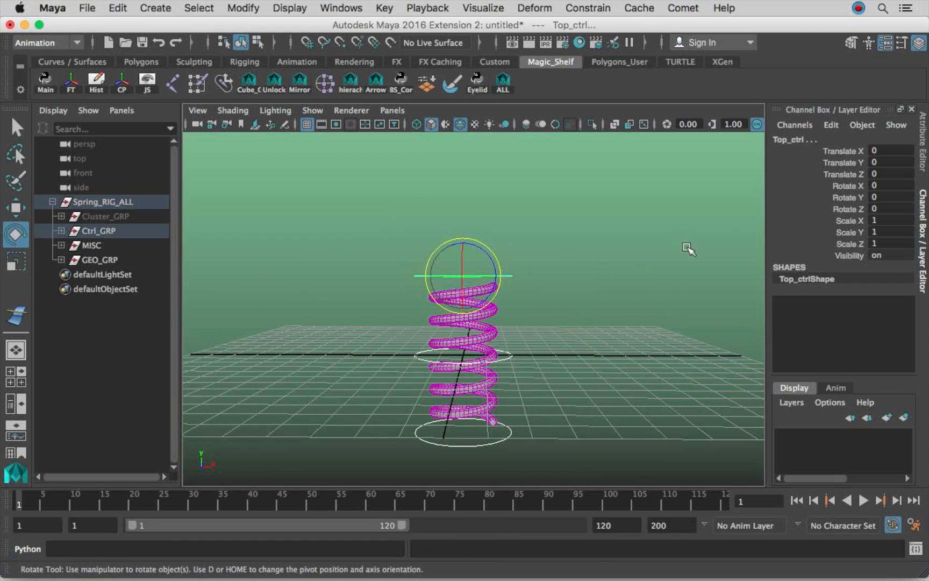
drag(831, 187, 838, 257)
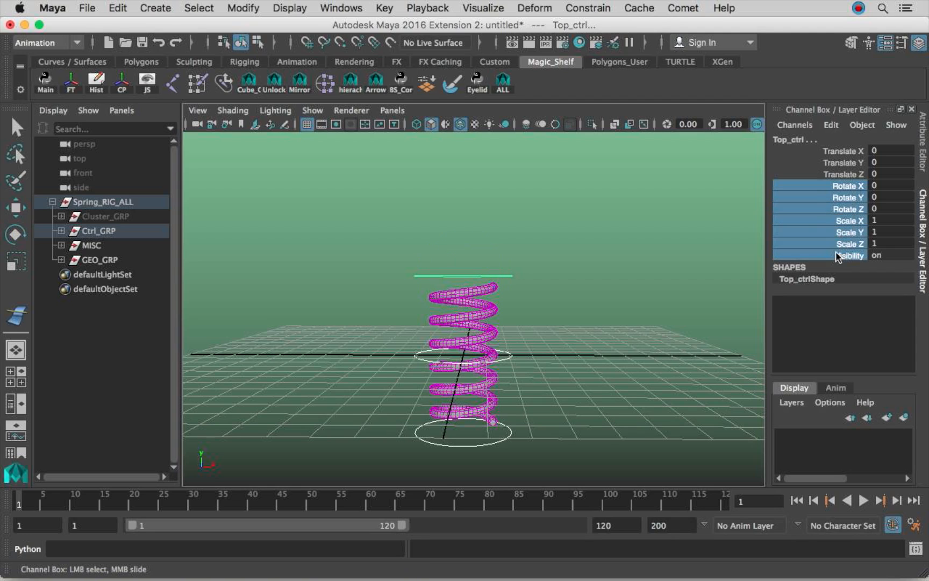
right_click(817, 208)
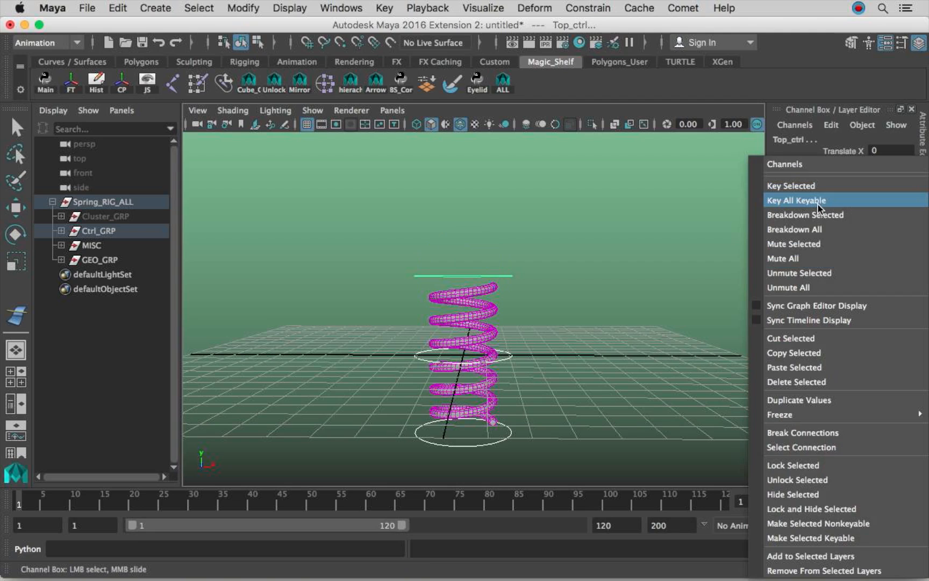
click(801, 507)
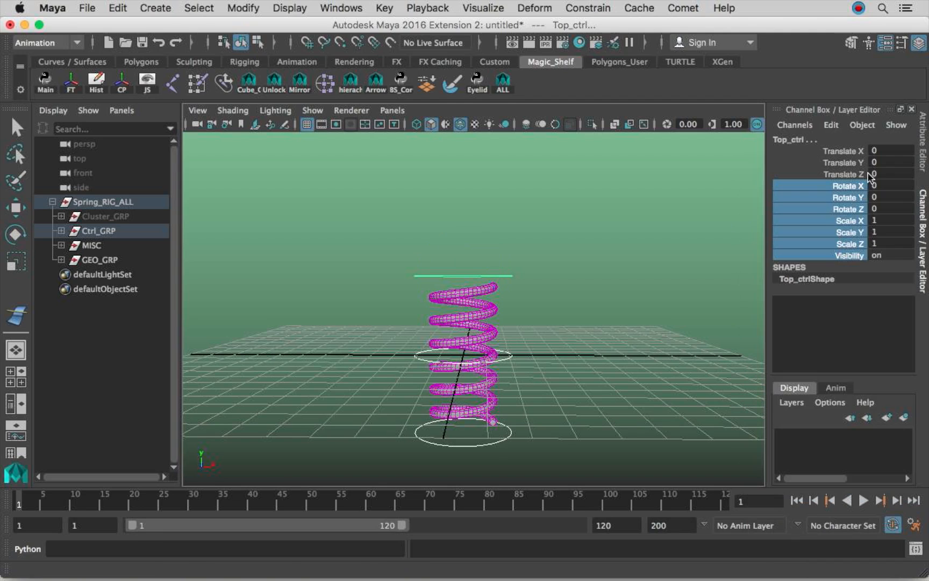
Test Top_ctrl by moving it to about -1.159, 1.788, -0.005, undo the move and clear the selection.
key(e)
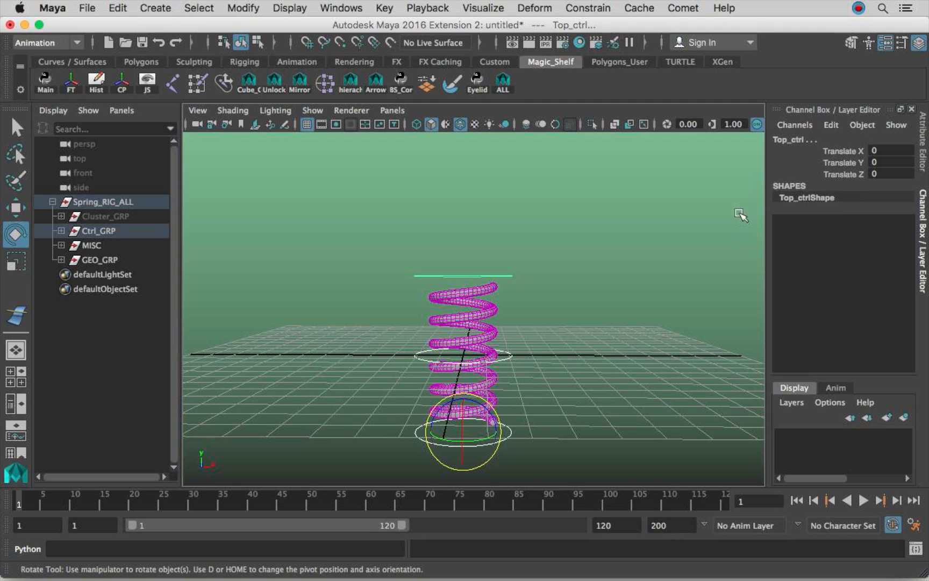
click(617, 309)
click(514, 278)
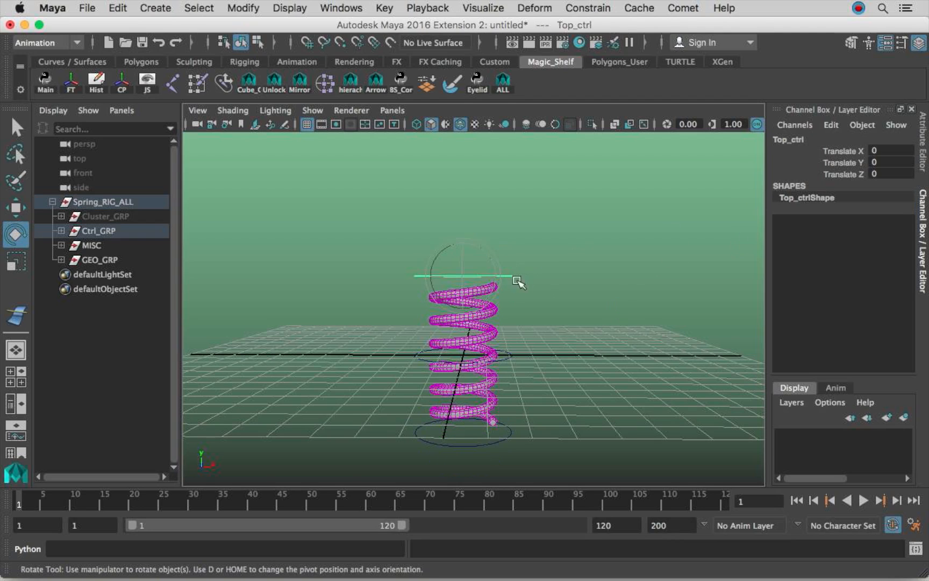
key(w)
alt+drag(549, 290, 431, 238)
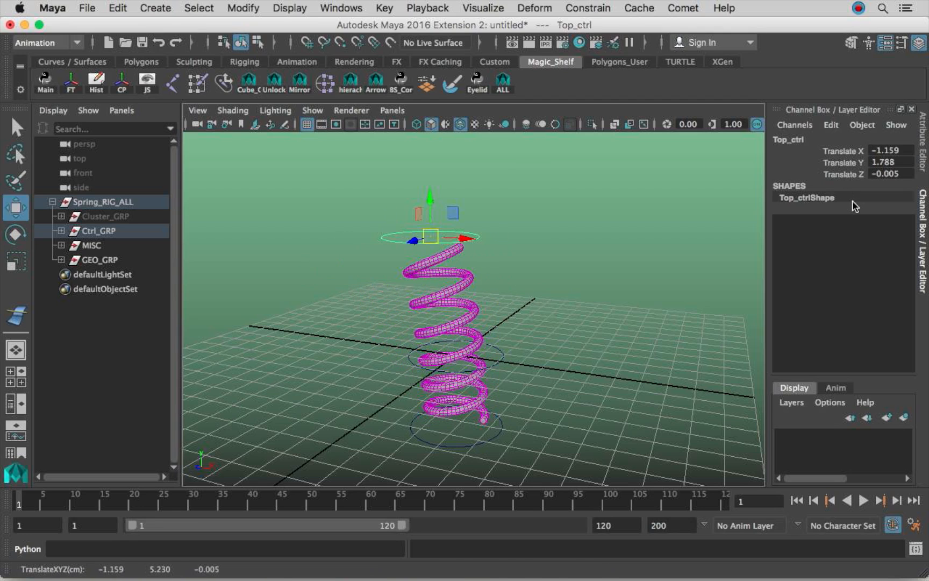
key(ctrl+z)
click(574, 277)
alt+drag(573, 277, 500, 207)
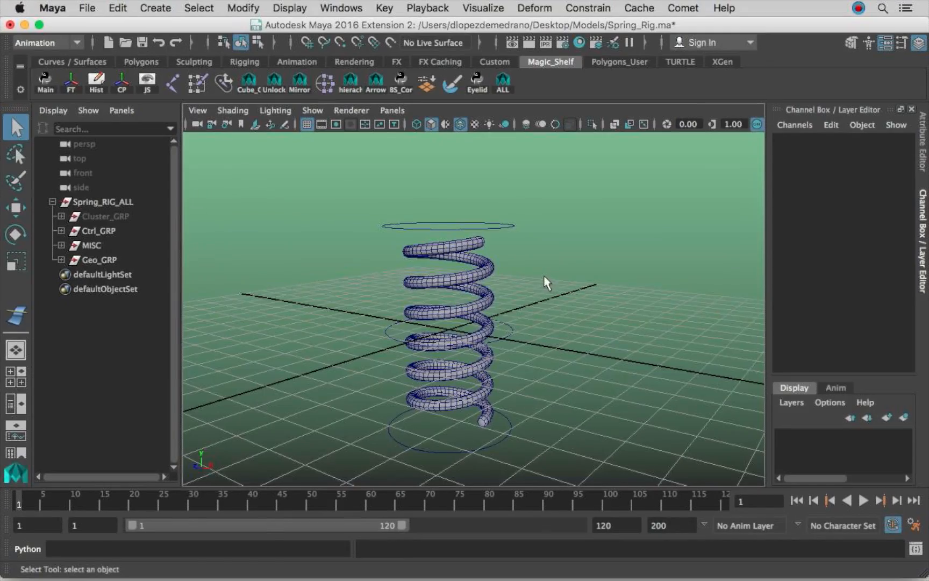
Lock and hide all translate, rotate, scale and visibility channels on Spring_RIG_ALL and its child groups Cluster_GRP, Ctrl_GRP, MISC and Geo_GRP.
alt+drag(546, 283, 529, 283)
click(124, 262)
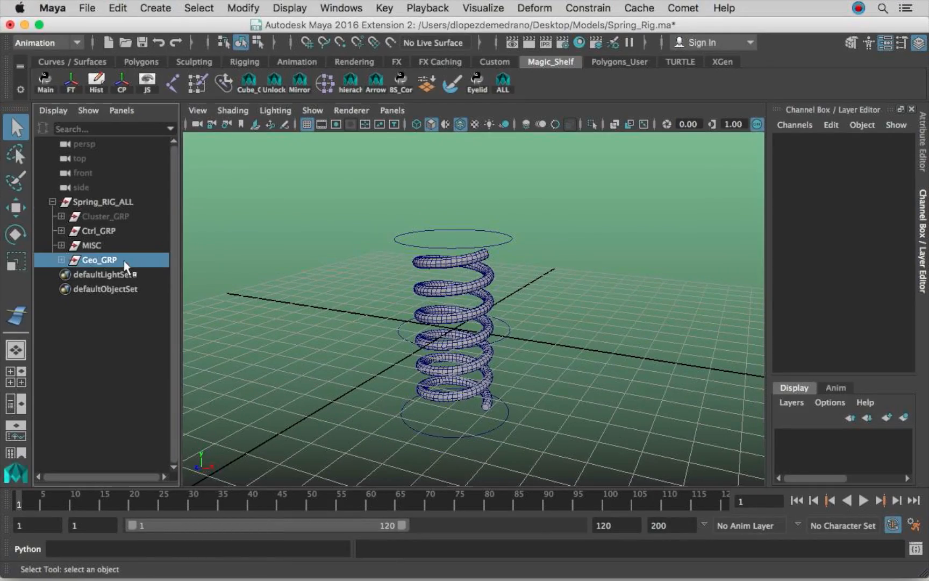
click(119, 246)
click(121, 231)
click(124, 216)
click(128, 203)
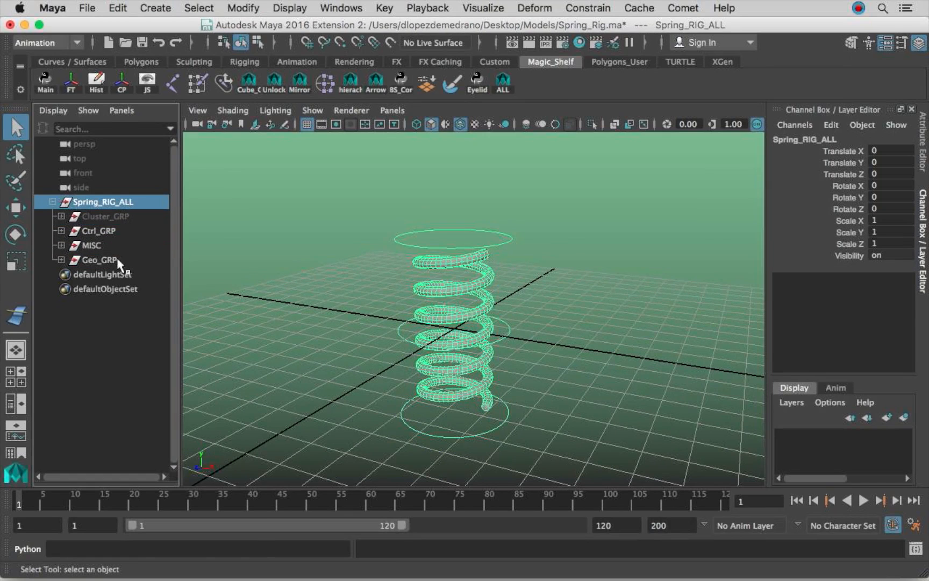
click(118, 261)
shift+click(102, 203)
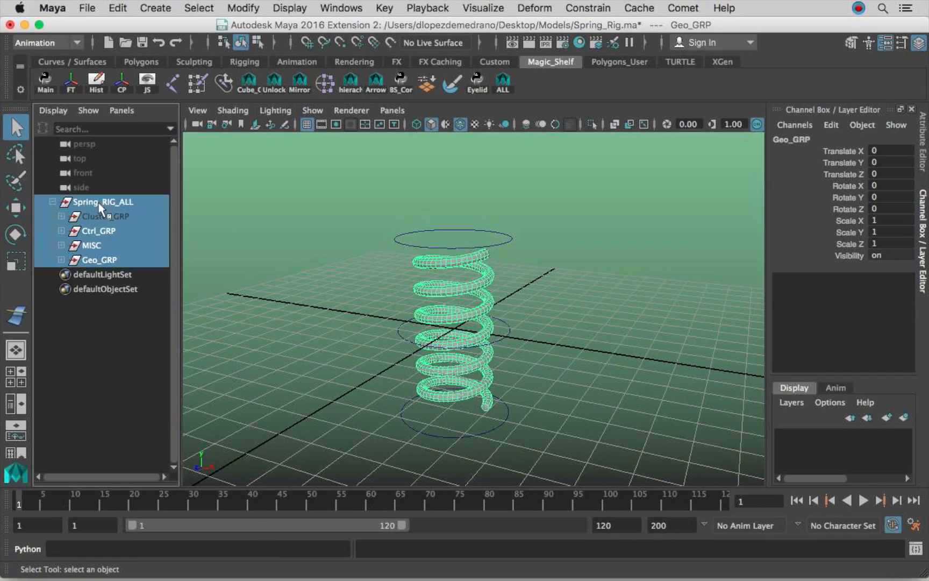
drag(848, 152, 833, 249)
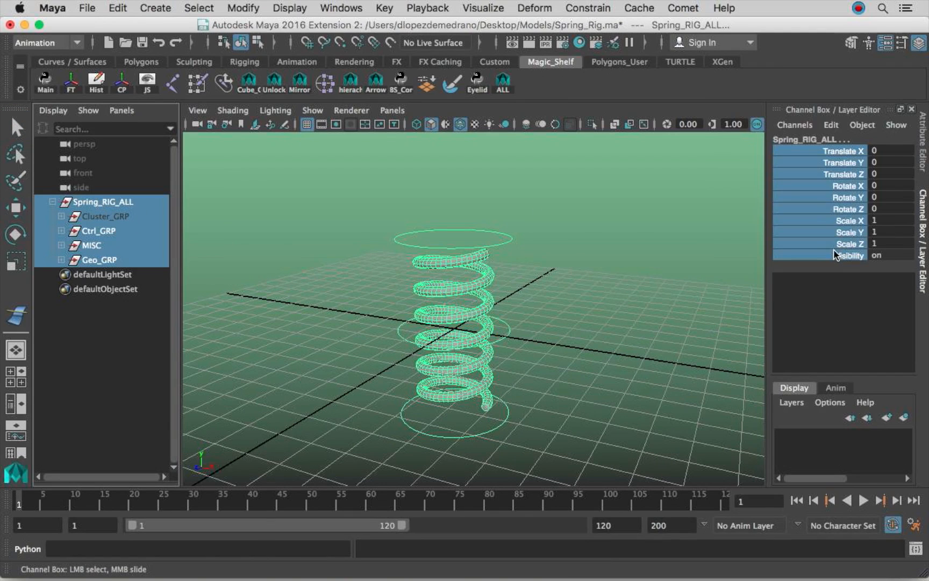
right_click(819, 225)
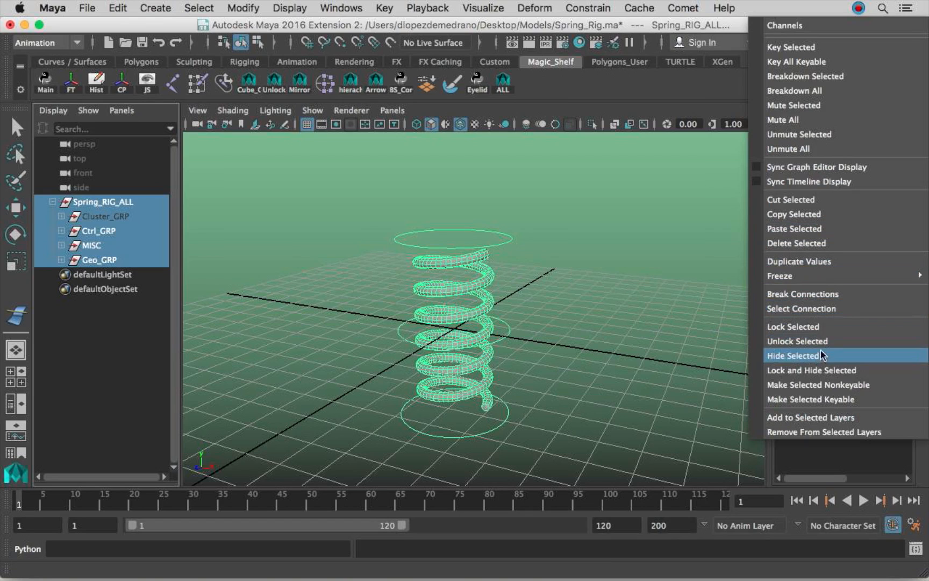
click(821, 370)
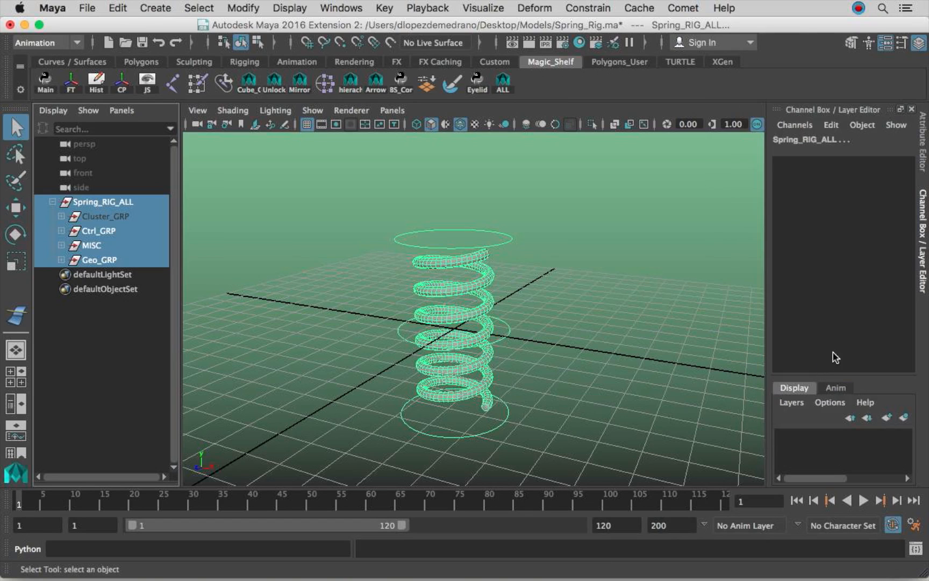
Check the channels of Geo_GRP, MISC, Ctrl_GRP, Cluster_GRP and Spring_RIG_ALL one by one.
click(114, 261)
click(124, 245)
click(127, 231)
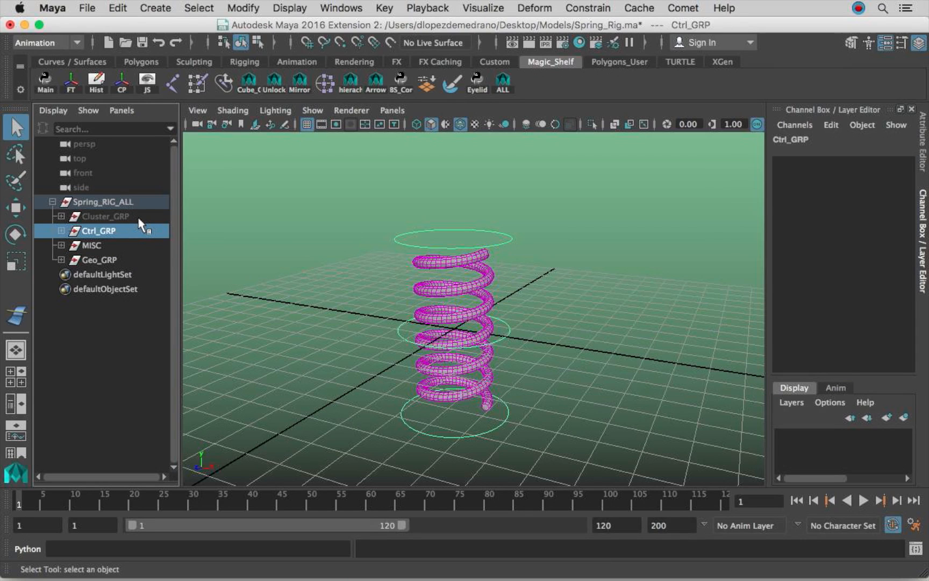
click(136, 216)
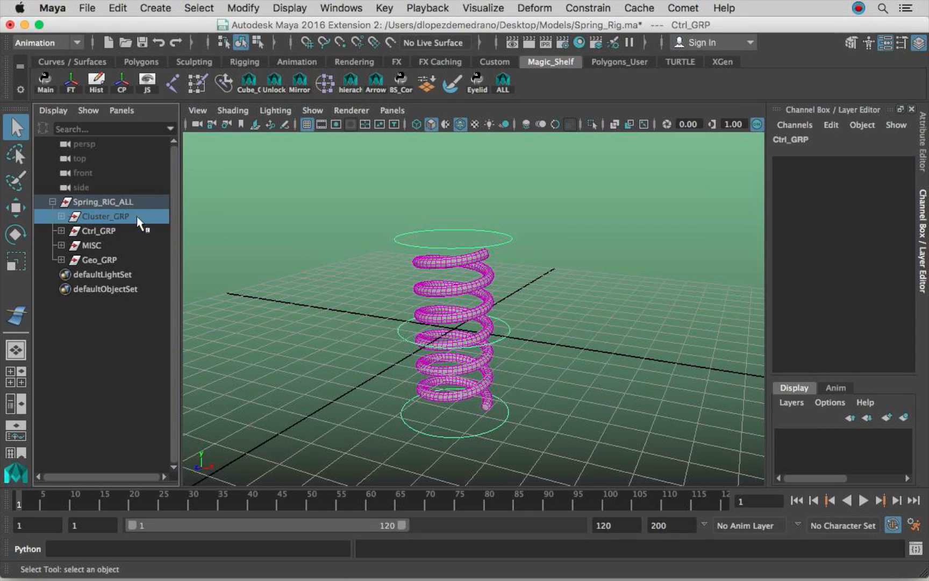
click(135, 200)
click(135, 216)
click(124, 231)
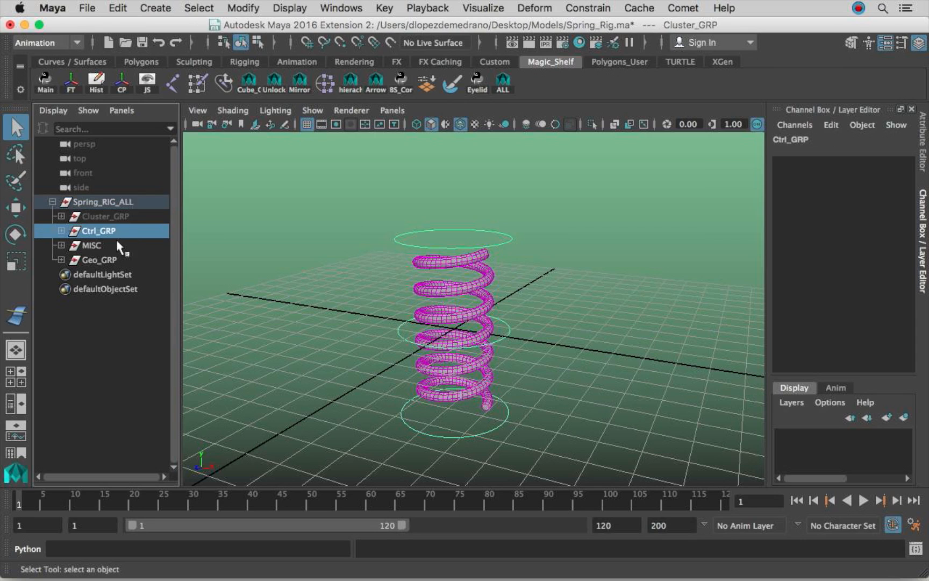
click(115, 242)
alt+right_drag(374, 270, 449, 271)
alt+middle_drag(450, 271, 466, 257)
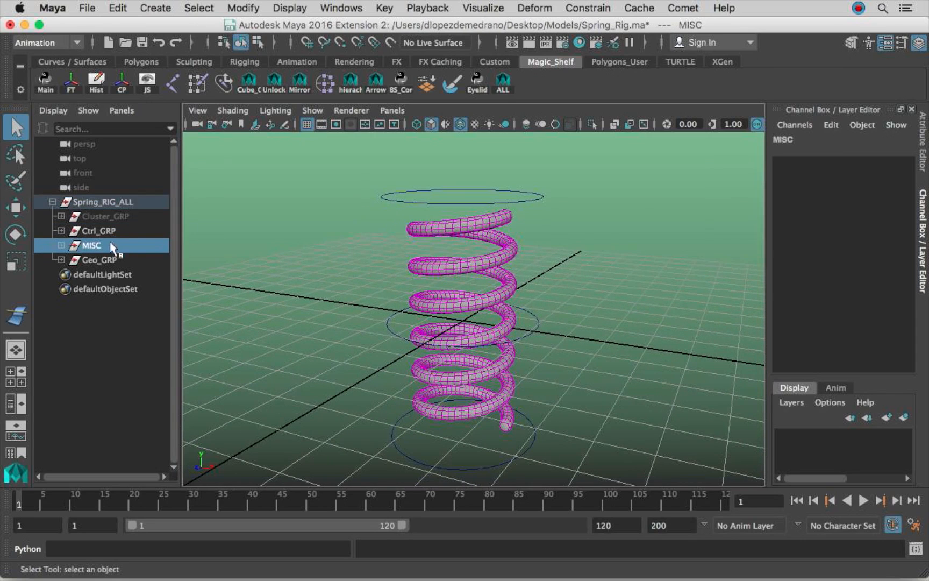
Expand Cluster_GRP and inspect the channels of Top_cluster, Mid_cluster and Bot_cluster against those of their parent group.
click(61, 216)
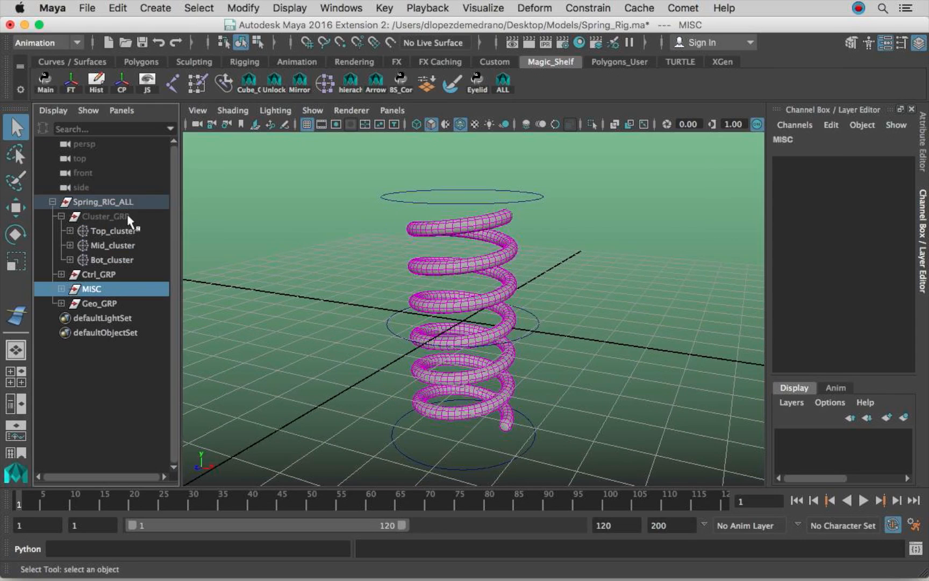
click(126, 230)
click(127, 244)
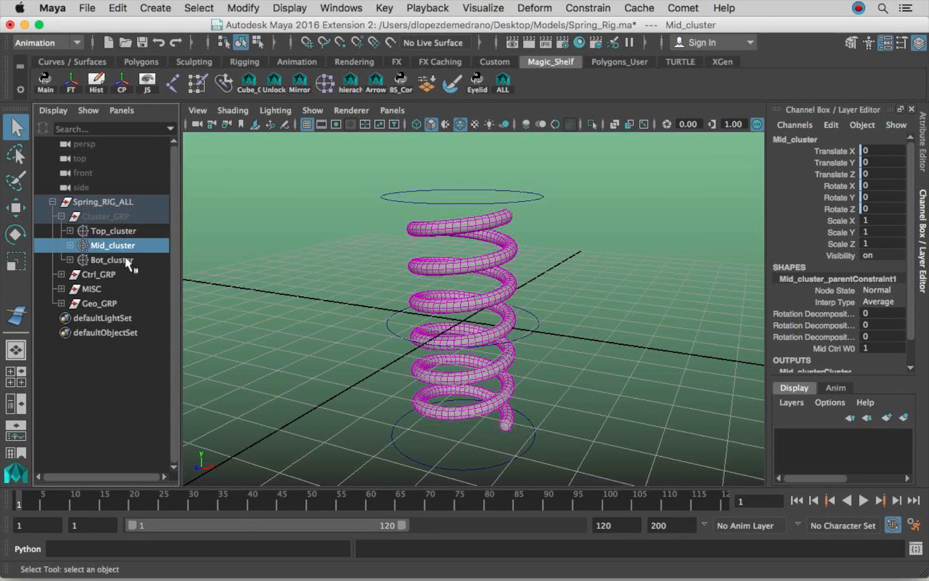
click(128, 261)
alt+right_drag(663, 278, 226, 263)
click(127, 231)
click(125, 245)
click(121, 217)
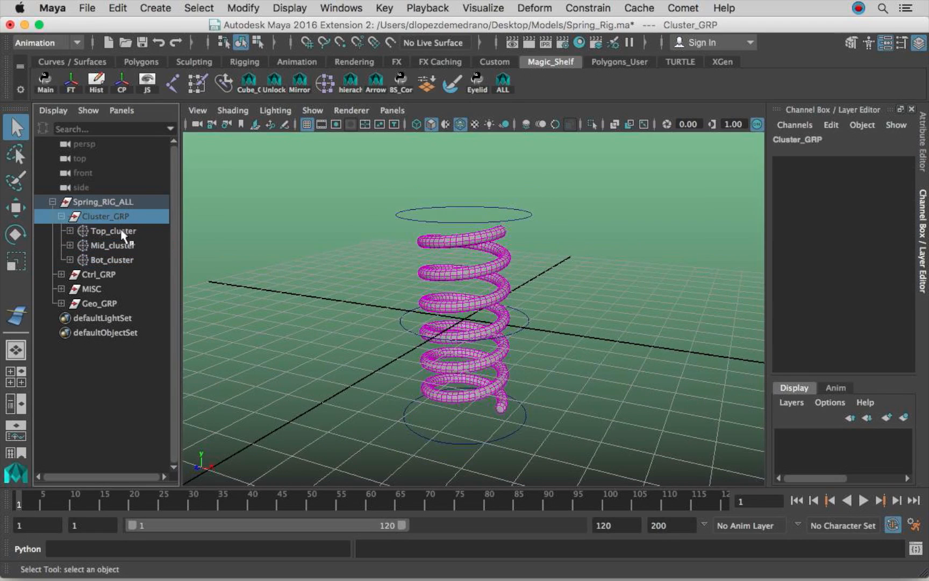
click(123, 231)
click(124, 245)
click(120, 260)
click(129, 217)
click(127, 231)
click(125, 245)
click(117, 260)
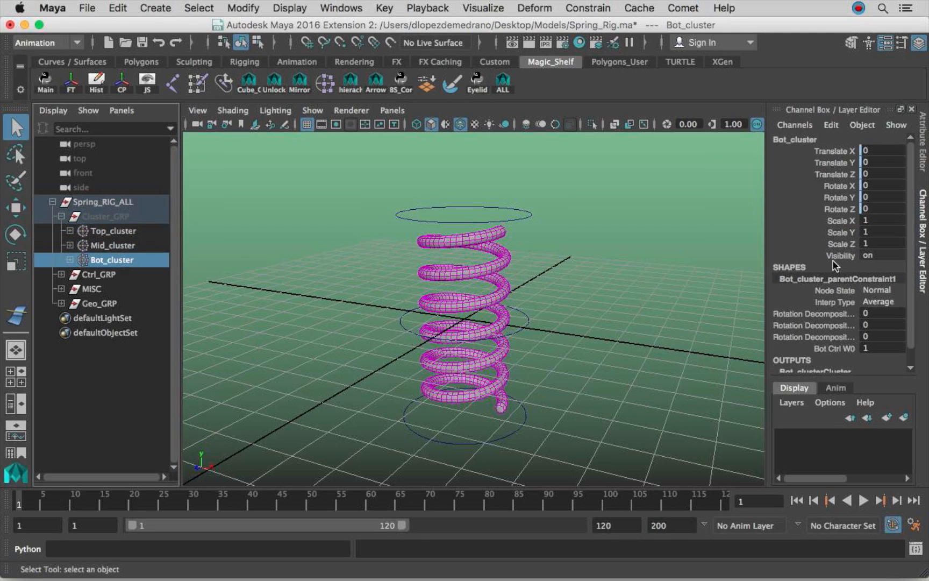
Collapse Cluster_GRP in the hierarchy and clear the selection.
alt+right_drag(634, 278, 516, 271)
mouse_move(544, 271)
alt+mouse_down()
mouse_move(550, 288)
mouse_move(563, 285)
mouse_move(541, 281)
alt+mouse_up()
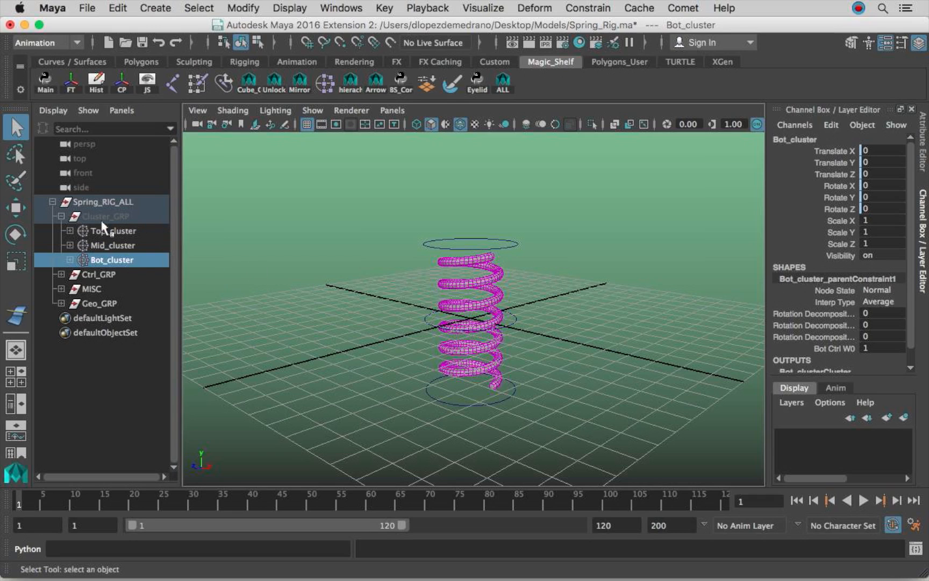
alt+drag(417, 240, 462, 249)
alt+right_drag(462, 249, 532, 253)
alt+middle_drag(529, 261, 527, 248)
alt+drag(527, 247, 459, 266)
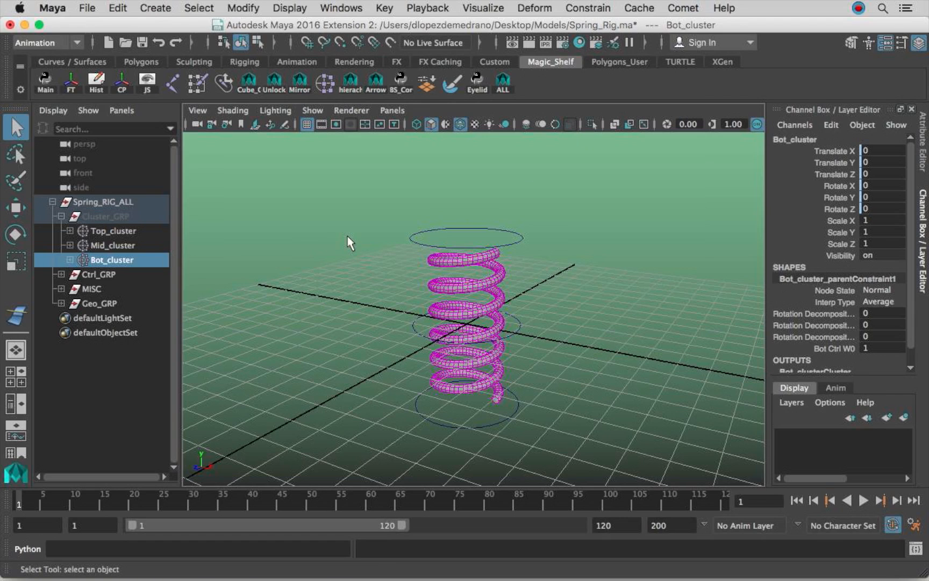
click(61, 216)
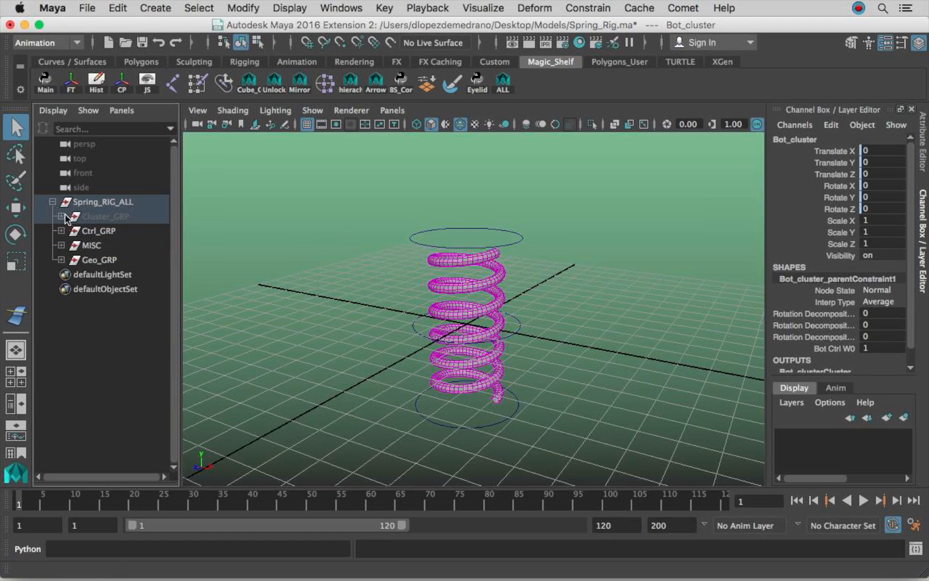
click(570, 265)
mouse_move(571, 265)
alt+mouse_down()
mouse_move(545, 276)
mouse_move(622, 275)
mouse_move(549, 269)
mouse_move(568, 278)
alt+mouse_up()
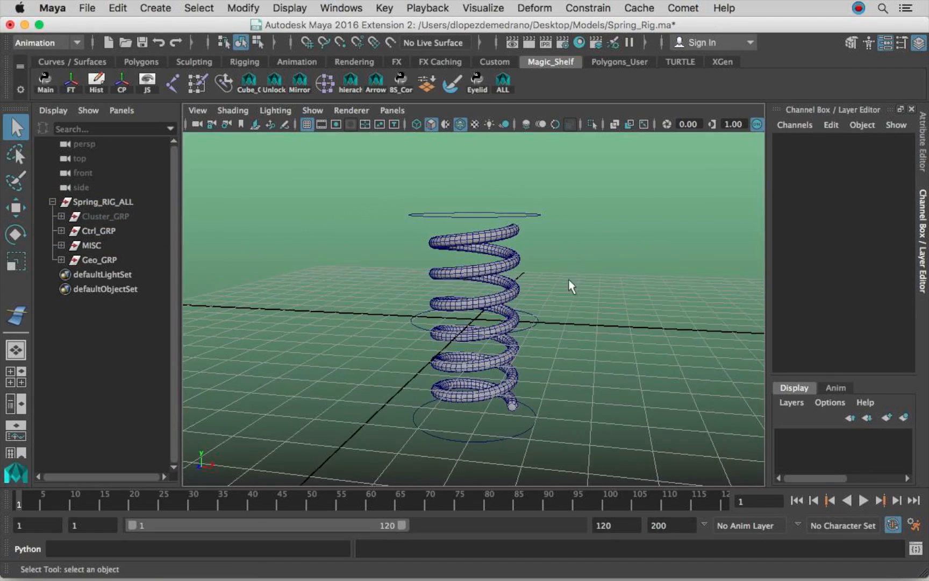
click(135, 214)
click(529, 286)
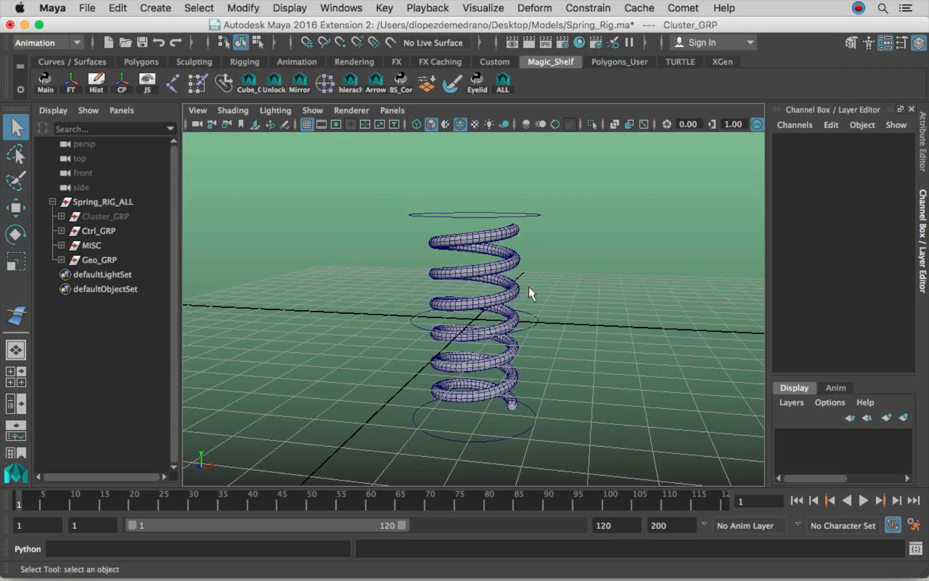
Test Top_ctrl, Mid_ctrl and Bot_ctrl by moving each one, undo every move and clear the selection.
alt+right_drag(529, 286, 540, 243)
click(522, 232)
key(w)
drag(475, 227, 377, 237)
key(ctrl+z)
click(523, 325)
drag(476, 319, 534, 329)
key(ctrl+z)
click(524, 407)
drag(474, 398, 375, 391)
key(ctrl+z)
alt+drag(564, 324, 600, 311)
alt+right_drag(600, 310, 590, 301)
alt+middle_drag(590, 301, 586, 312)
click(591, 311)
alt+drag(590, 312, 587, 317)
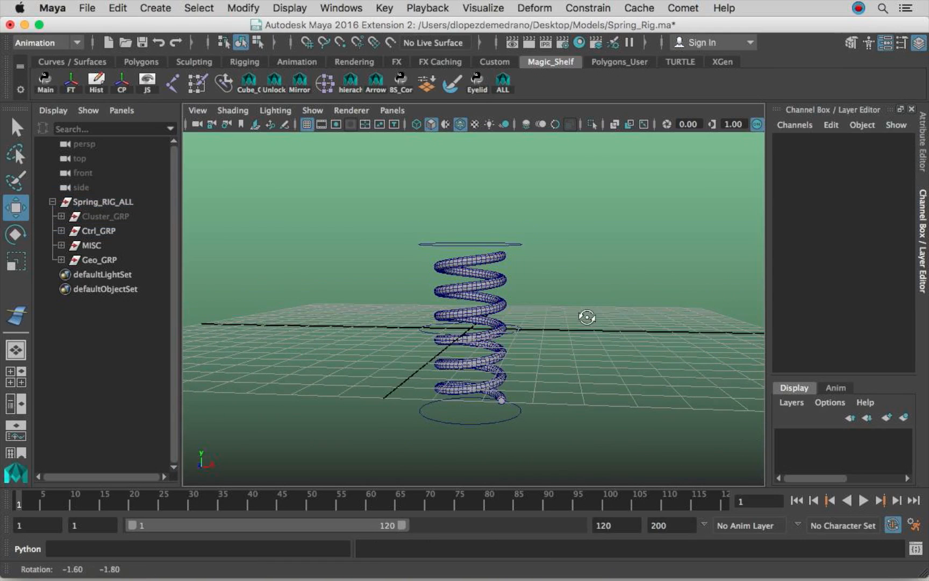
drag(554, 417, 553, 317)
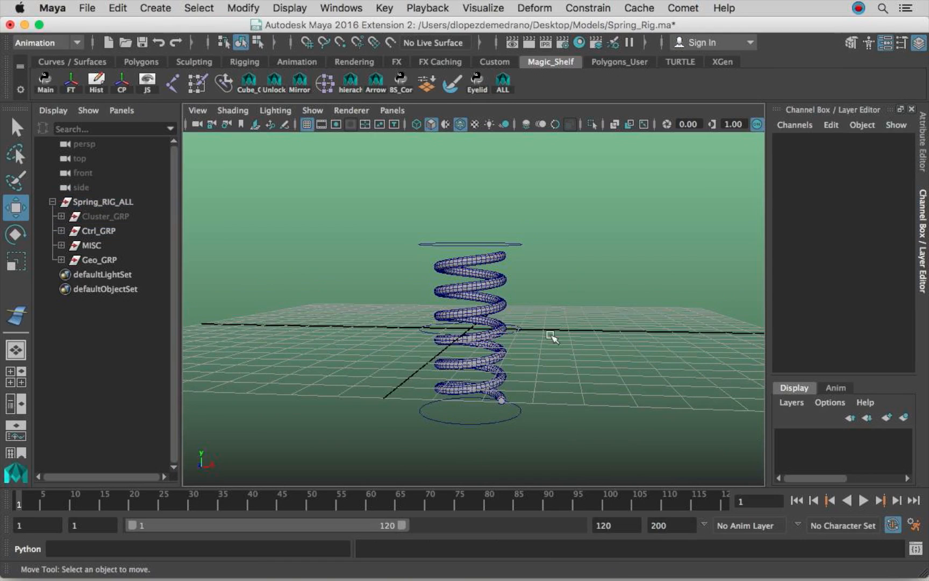
drag(576, 430, 425, 212)
key(ctrl+z)
click(611, 263)
alt+drag(611, 262, 577, 302)
Create a NURBS circle and move it along negative X beside the spring, to about -4.158.
alt+drag(450, 322, 520, 310)
alt+right_drag(521, 311, 460, 315)
alt+middle_drag(460, 315, 461, 306)
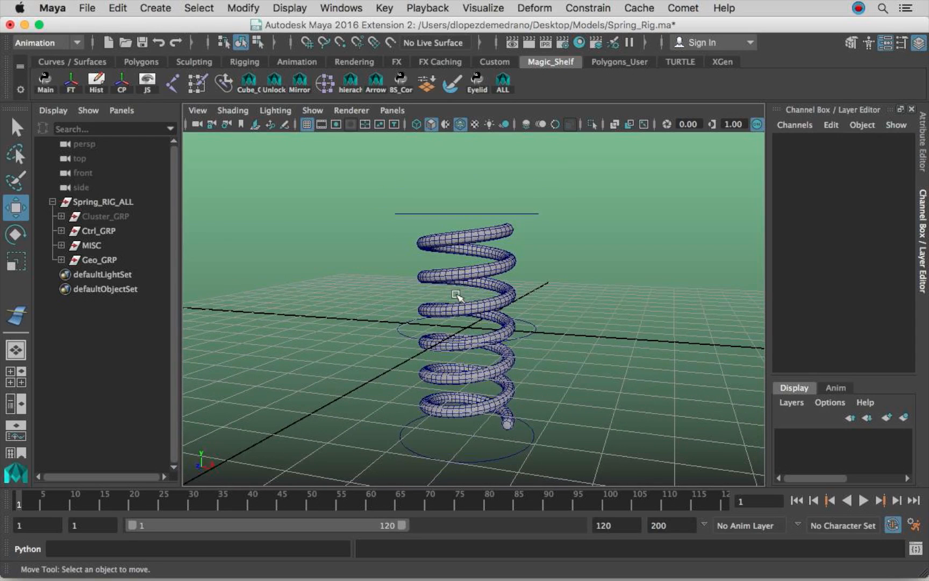
click(158, 7)
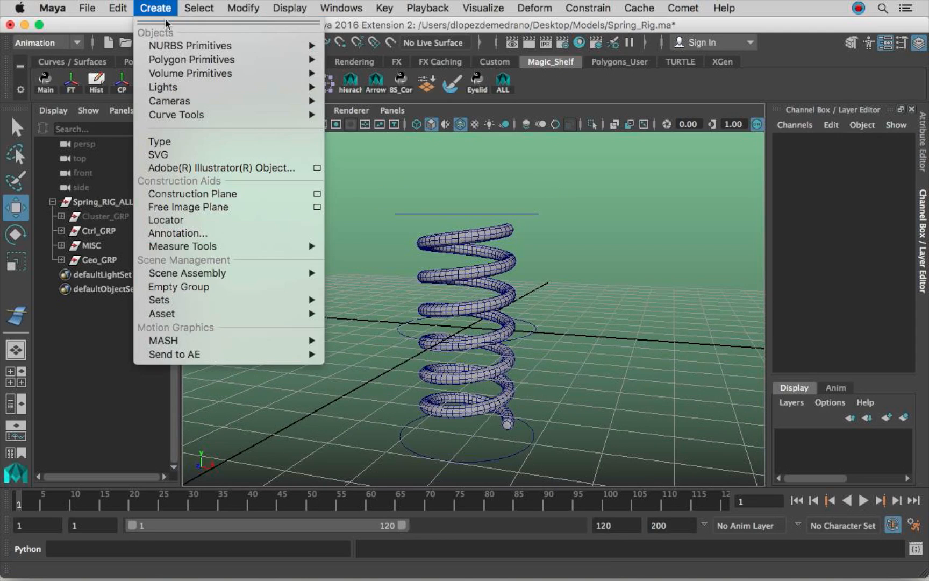
mouse_move(280, 45)
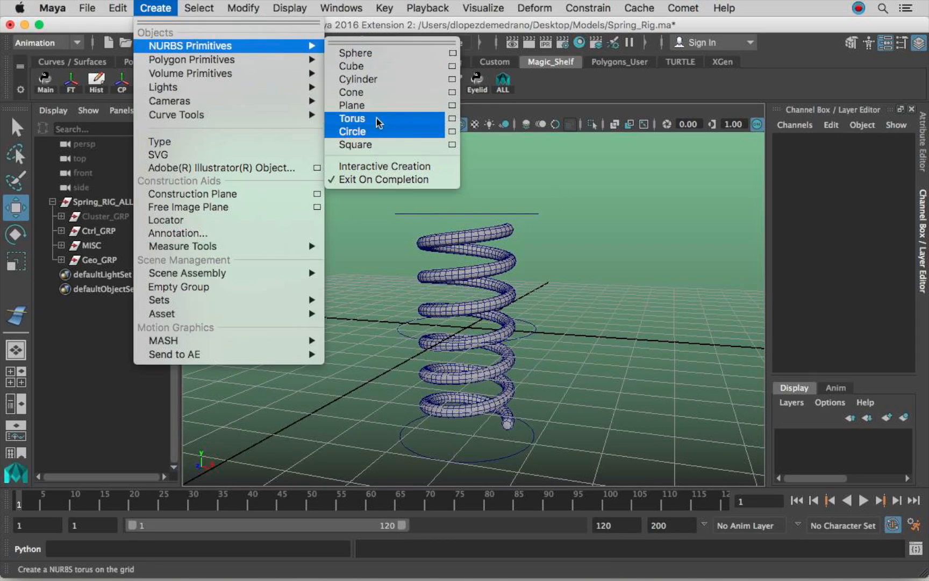
click(398, 133)
alt+drag(530, 308, 442, 317)
Stand the new circle upright by rotating it about X and setting Rotate X to 90.
key(e)
click(383, 310)
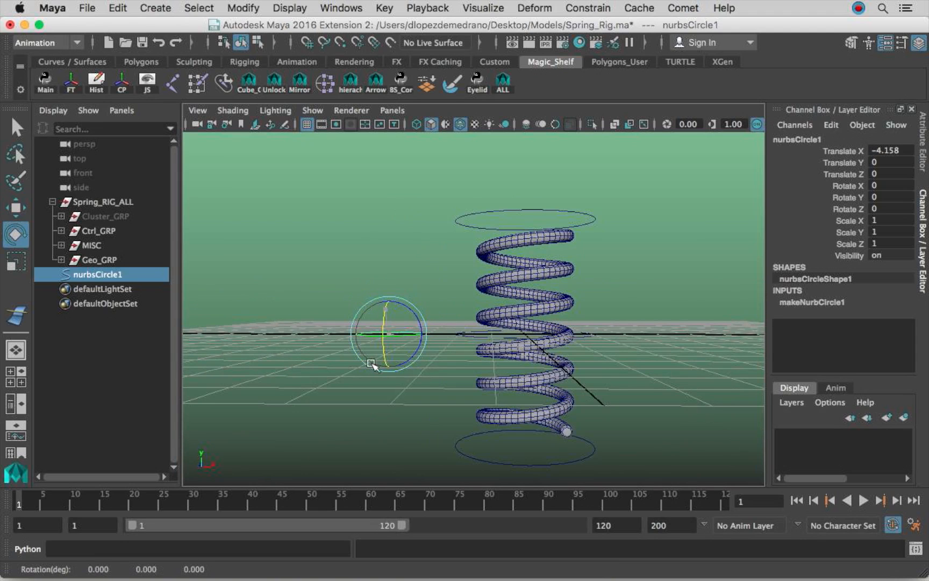
middle_drag(386, 386, 394, 378)
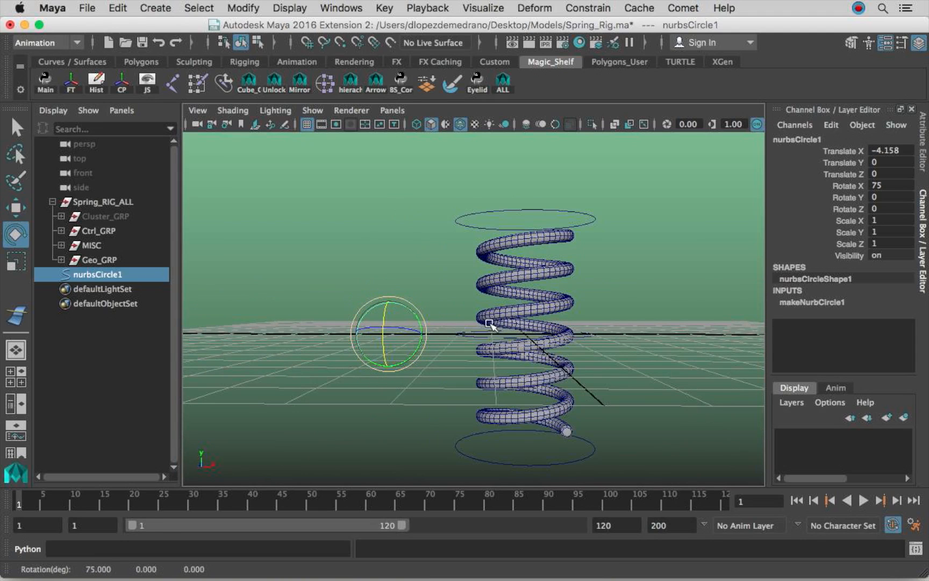
alt+drag(487, 319, 421, 329)
click(884, 186)
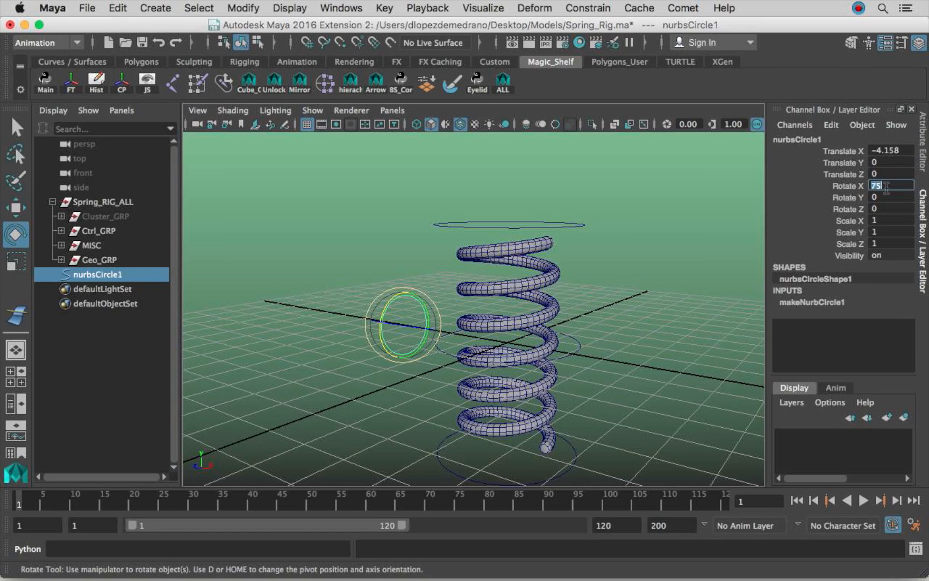
text(90)
key(Return)
alt+drag(535, 287, 560, 272)
Move the upright circle closer to the spring along X, to about -3.854.
key(w)
drag(434, 331, 443, 333)
mouse_move(498, 315)
alt+mouse_down()
mouse_move(486, 328)
mouse_move(504, 329)
alt+mouse_up()
alt+middle_drag(504, 336, 484, 338)
alt+drag(467, 342, 483, 335)
alt+middle_drag(492, 335, 487, 336)
mouse_move(478, 336)
alt+mouse_down()
mouse_move(407, 335)
mouse_move(519, 406)
mouse_move(483, 321)
alt+mouse_up()
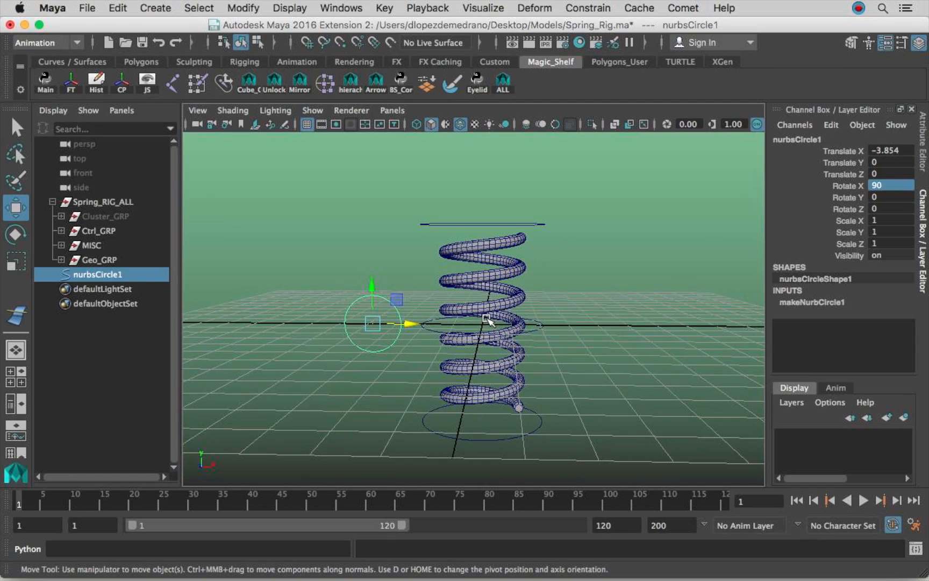
Duplicate the circle and place the copy on the spring's opposite side by setting its Translate X to 3.854.
key(ctrl+d)
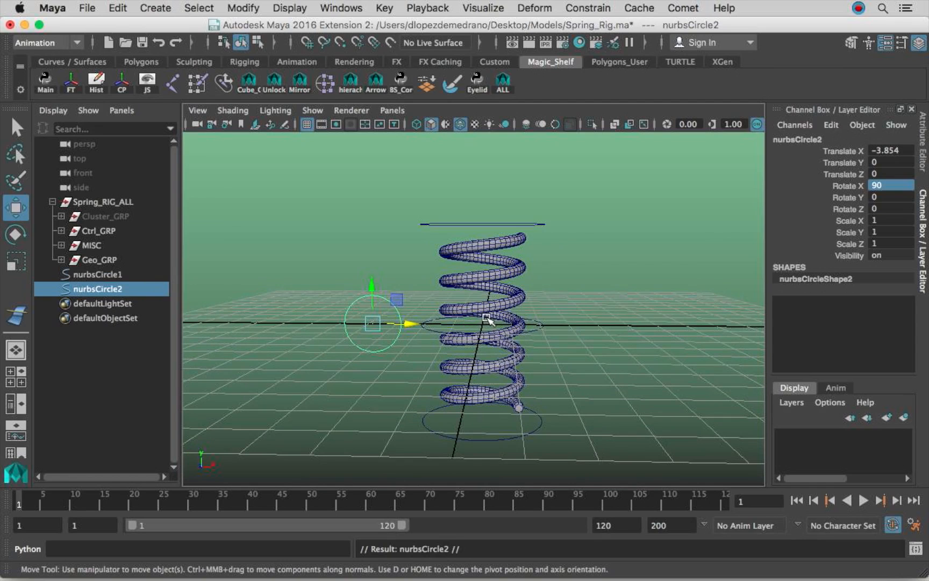
click(410, 325)
click(879, 152)
click(890, 151)
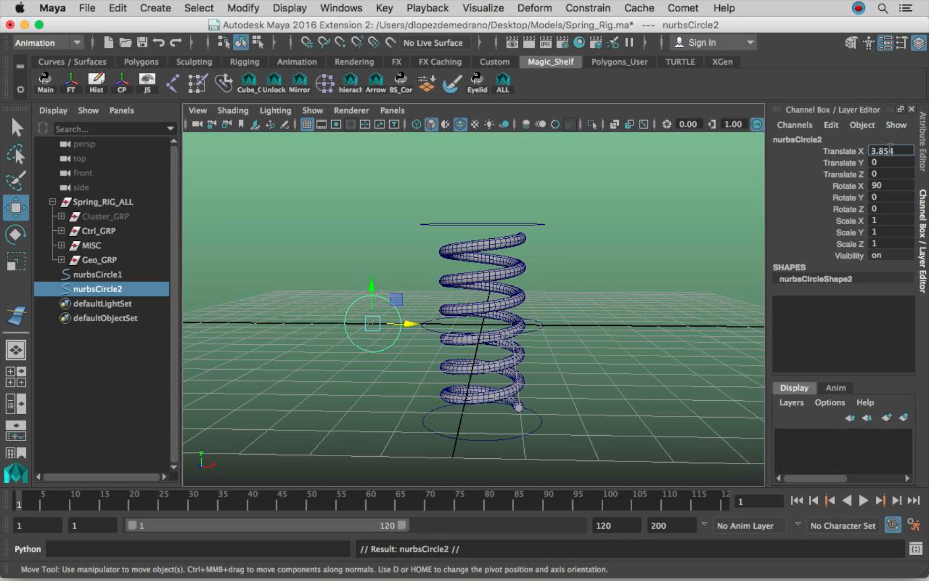
key(Return)
alt+drag(543, 323, 513, 322)
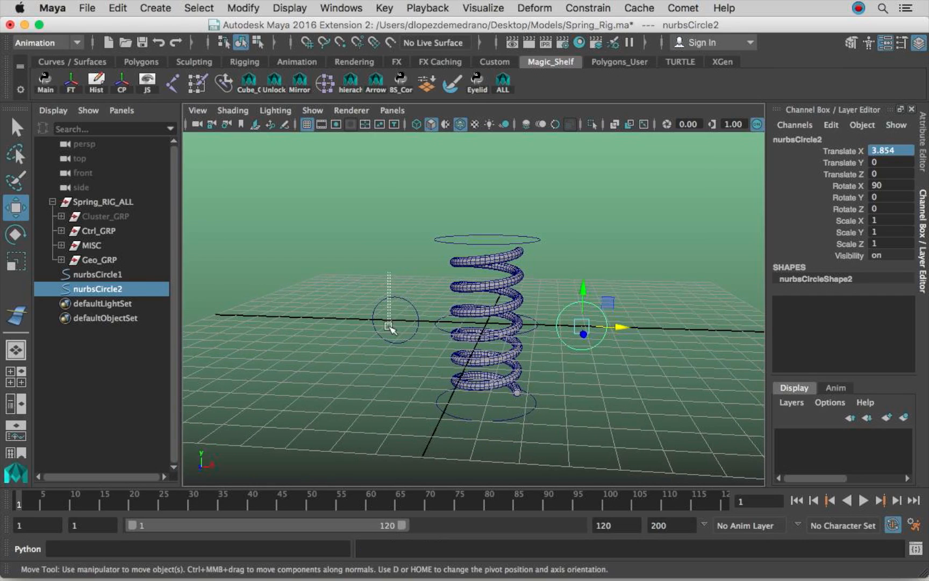
Examine the two upright circles beside the spring from several angles, selecting them in turn.
click(386, 321)
click(588, 345)
alt+drag(493, 326, 615, 284)
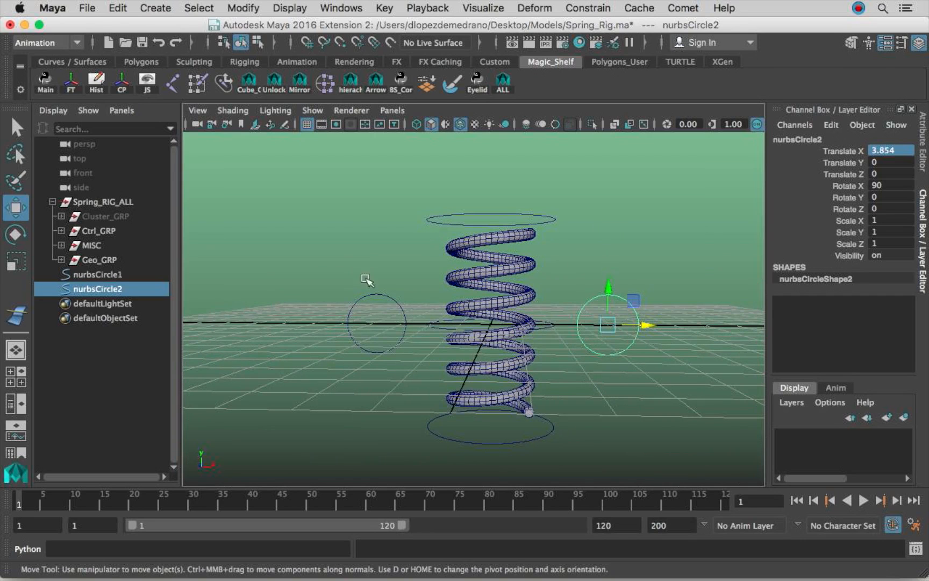
drag(347, 272, 370, 357)
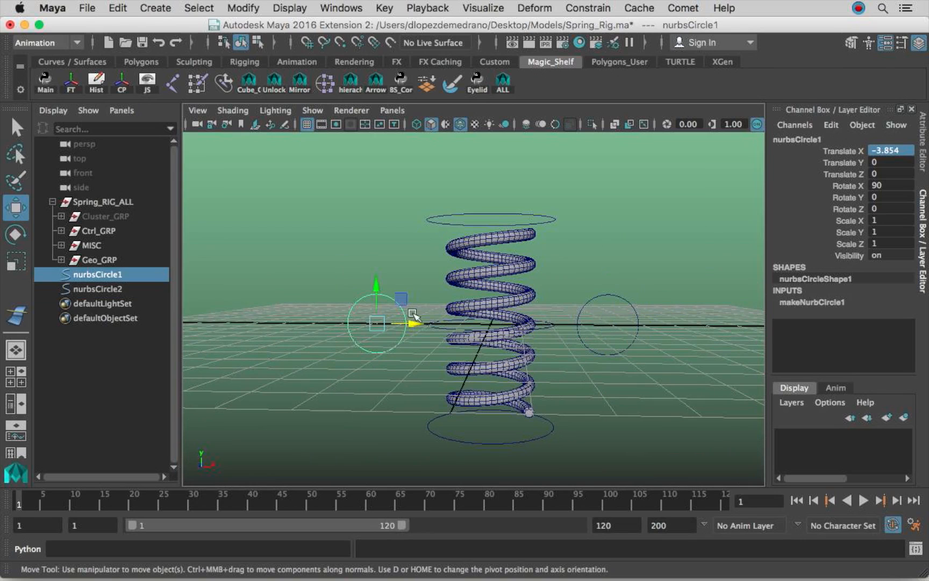
alt+drag(540, 318, 622, 318)
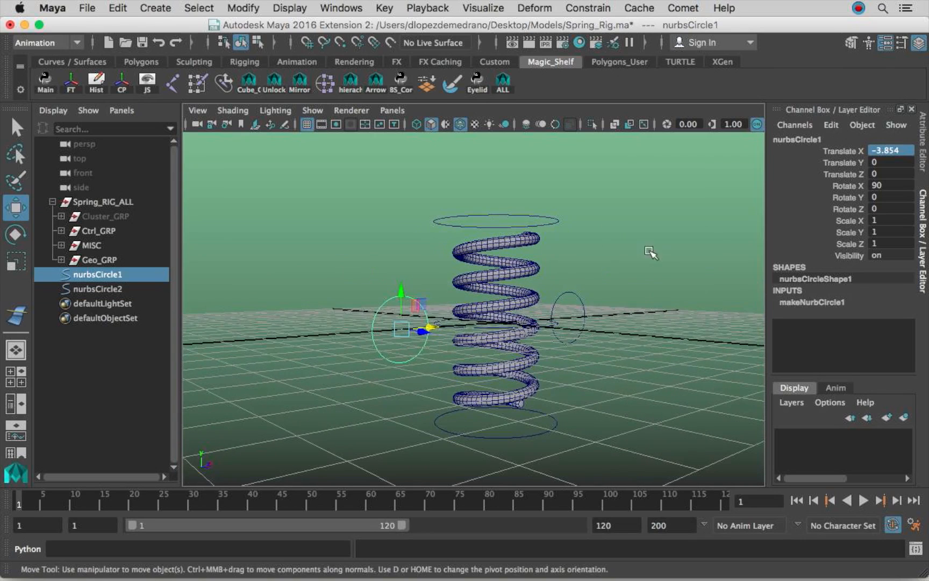
click(649, 252)
scroll(583, 280, up, 3)
alt+drag(524, 344, 487, 326)
alt+middle_drag(476, 331, 492, 324)
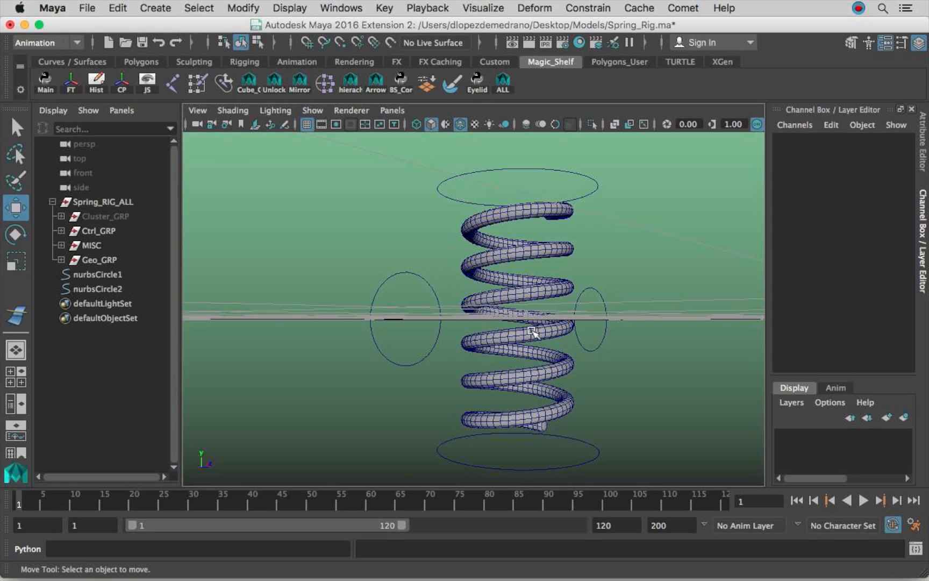
alt+drag(533, 332, 548, 257)
drag(515, 199, 444, 171)
key(z)
click(597, 323)
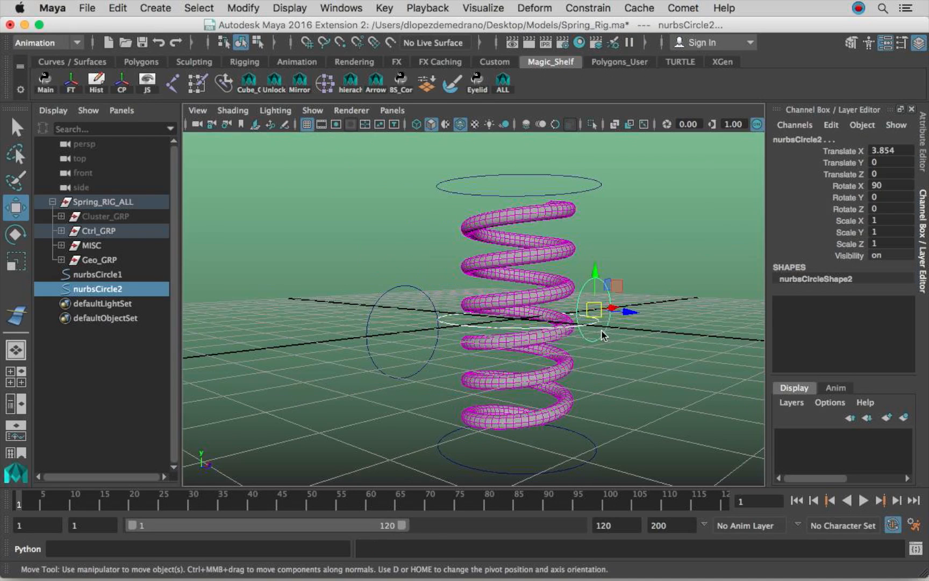
click(372, 334)
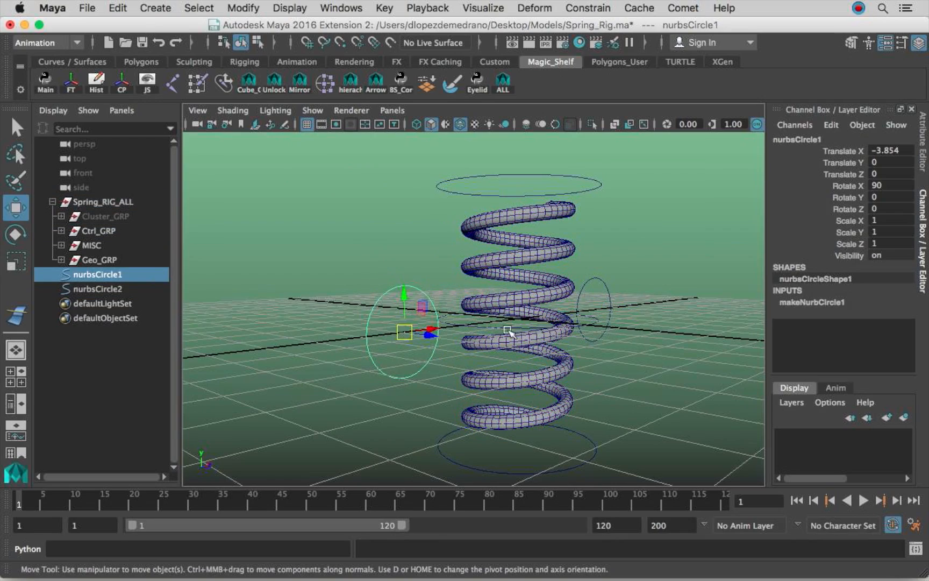
alt+drag(608, 307, 506, 307)
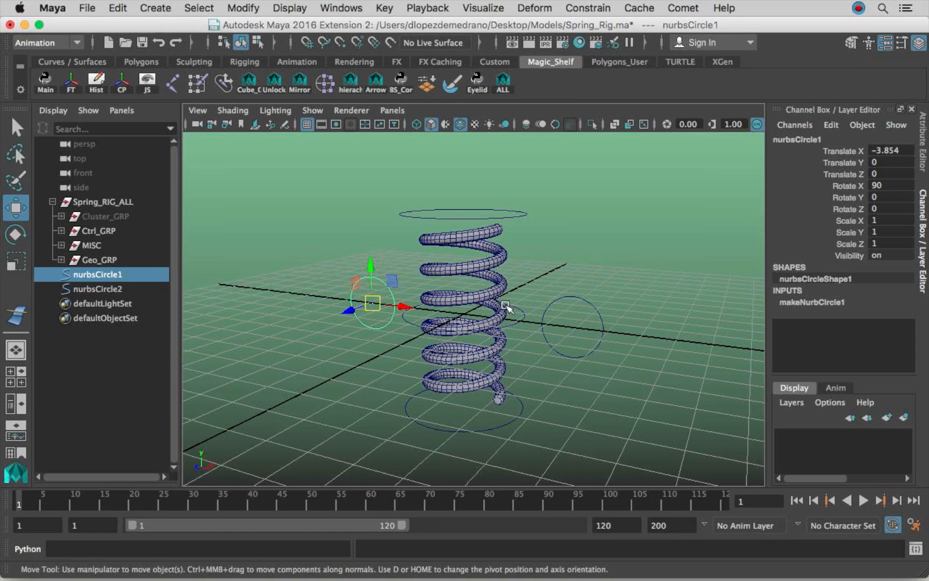
alt+drag(506, 295, 470, 296)
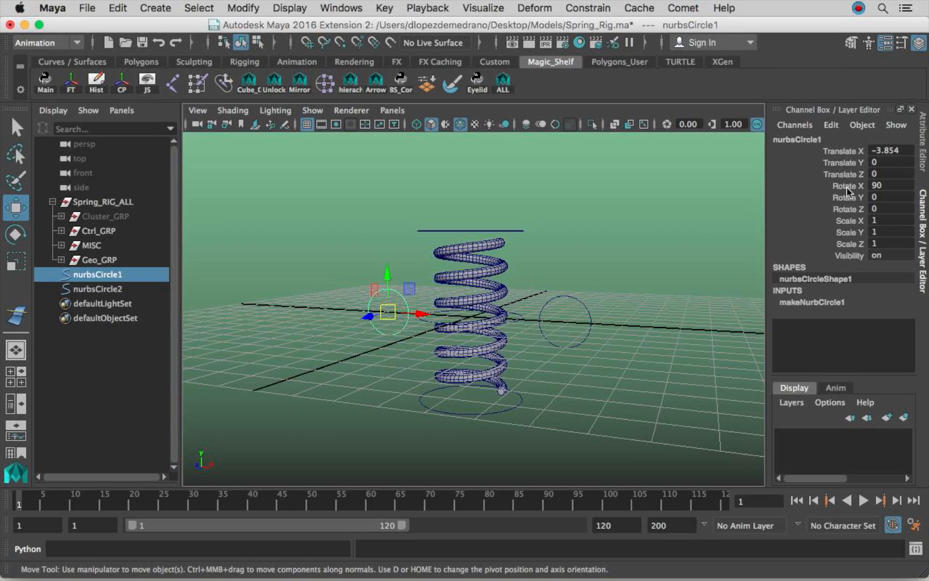
Select nurbsCircle1 and nurbsCircle2 together.
click(564, 326)
drag(401, 270, 384, 310)
shift+click(127, 289)
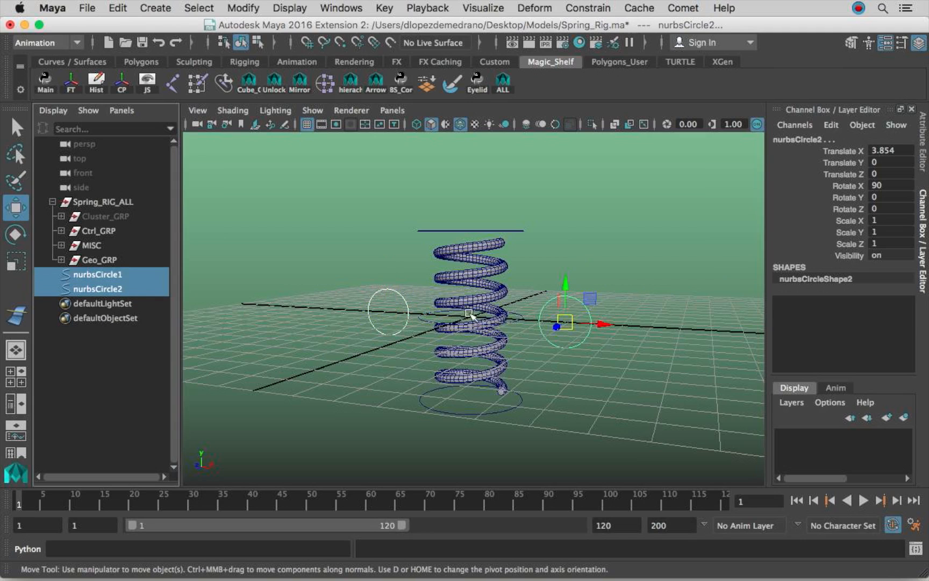
alt+drag(479, 312, 571, 309)
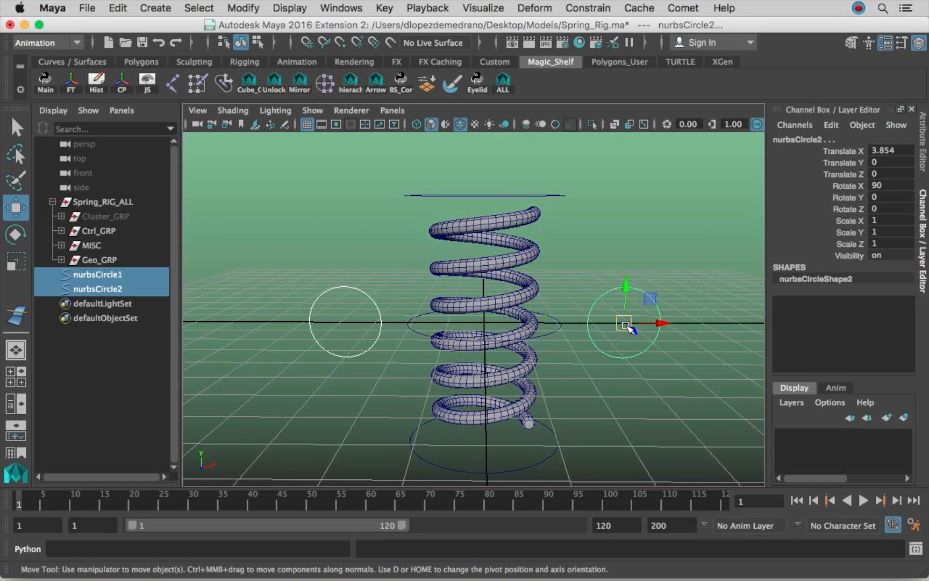
Delete the construction history of the two selected circles beside the spring.
alt+drag(577, 320, 504, 315)
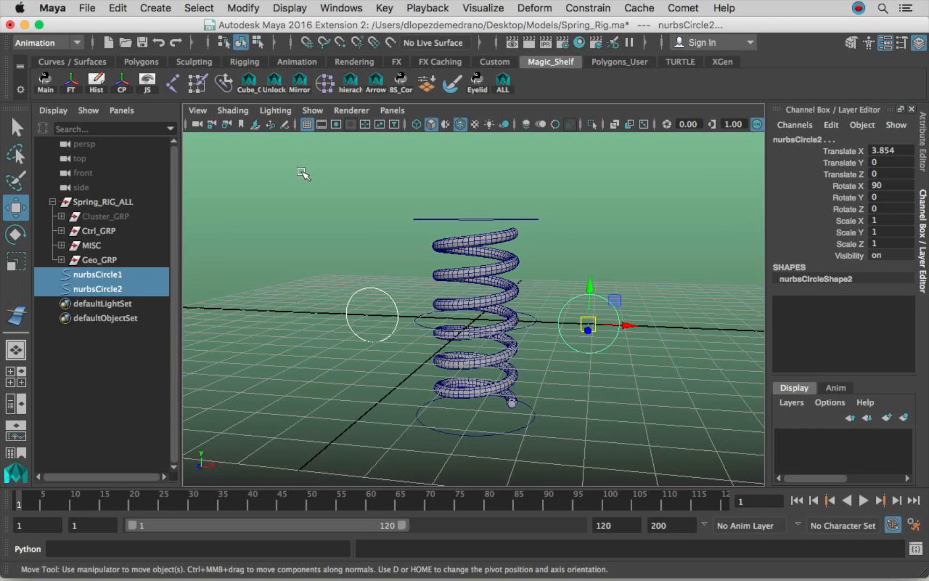
click(118, 8)
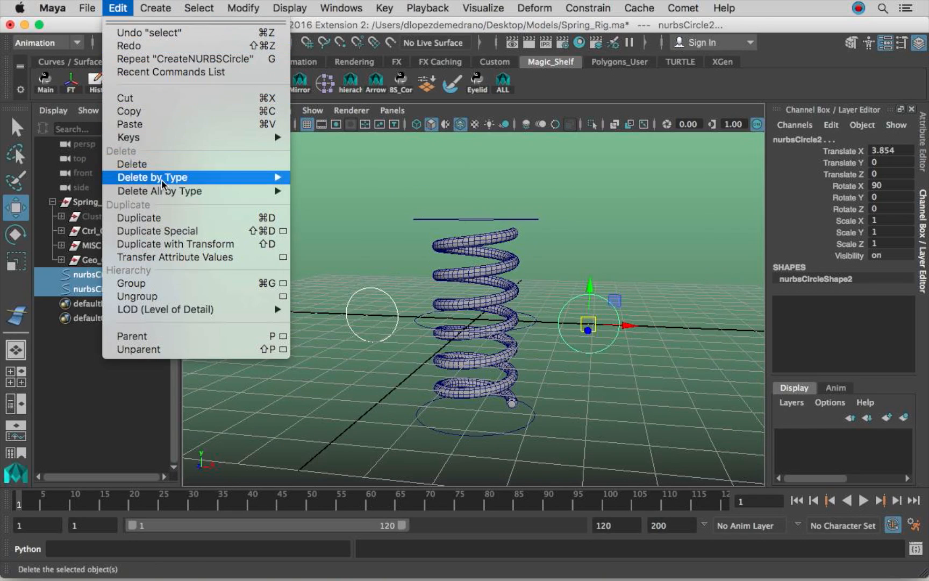
mouse_move(269, 178)
click(331, 185)
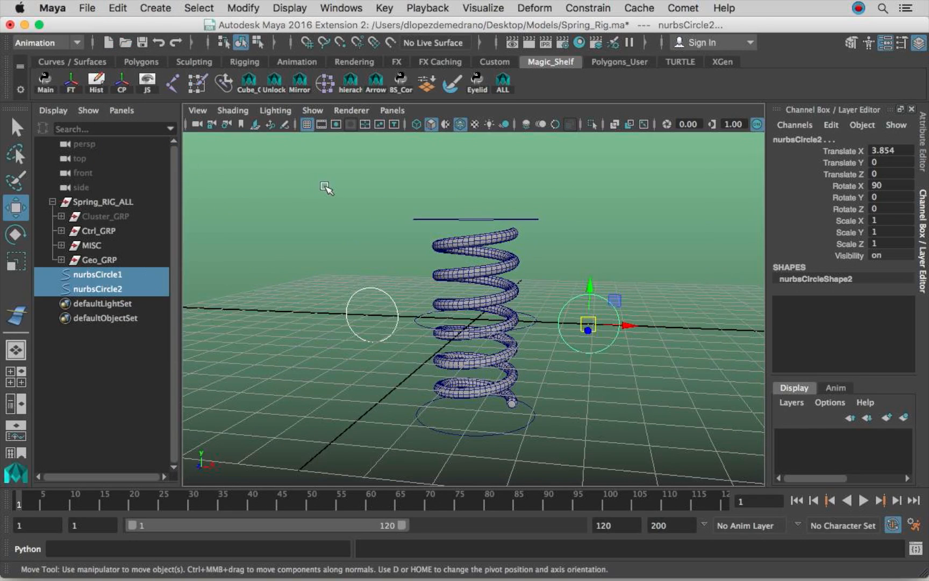
click(241, 7)
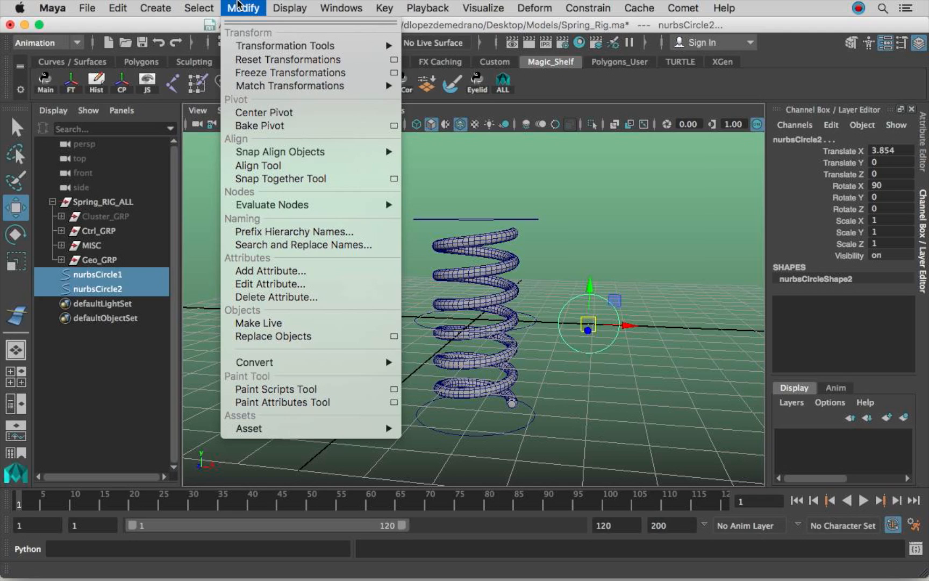
click(604, 255)
click(603, 251)
alt+drag(613, 296, 558, 278)
alt+middle_drag(558, 278, 553, 292)
alt+right_drag(554, 292, 559, 290)
alt+drag(560, 290, 573, 300)
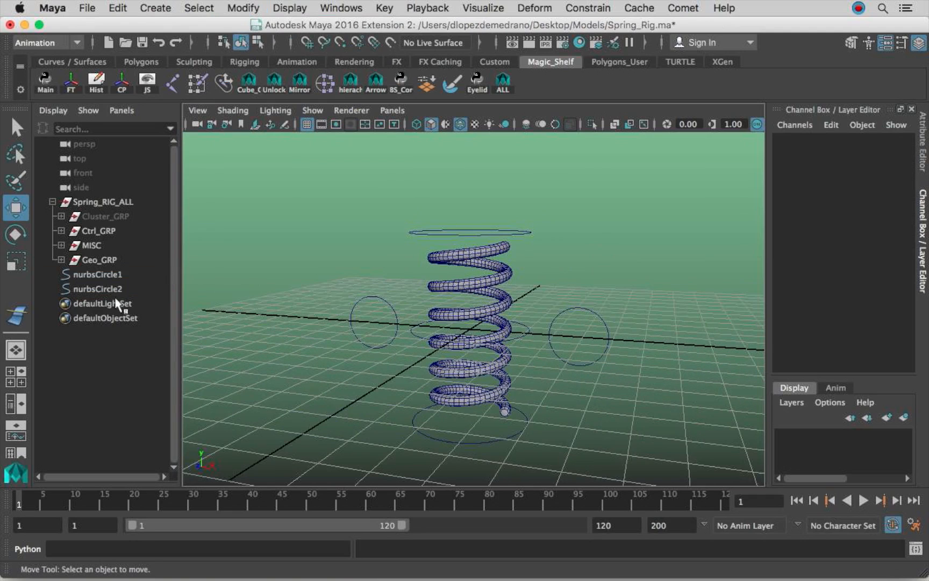
Select nurbsCircle1 and nurbsCircle2 in turn, walk from nurbsCircle2 down to its shape node, and clear the selection.
click(126, 281)
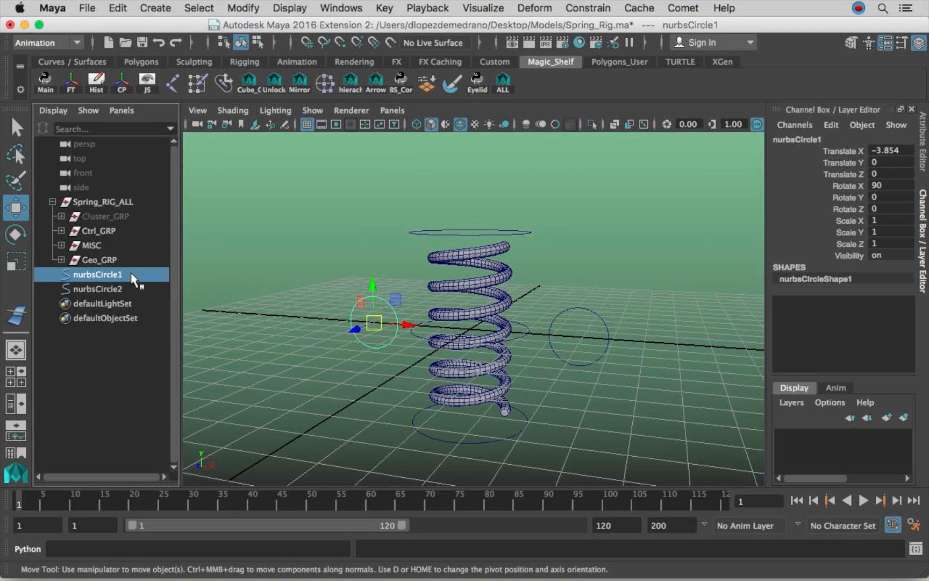
click(125, 290)
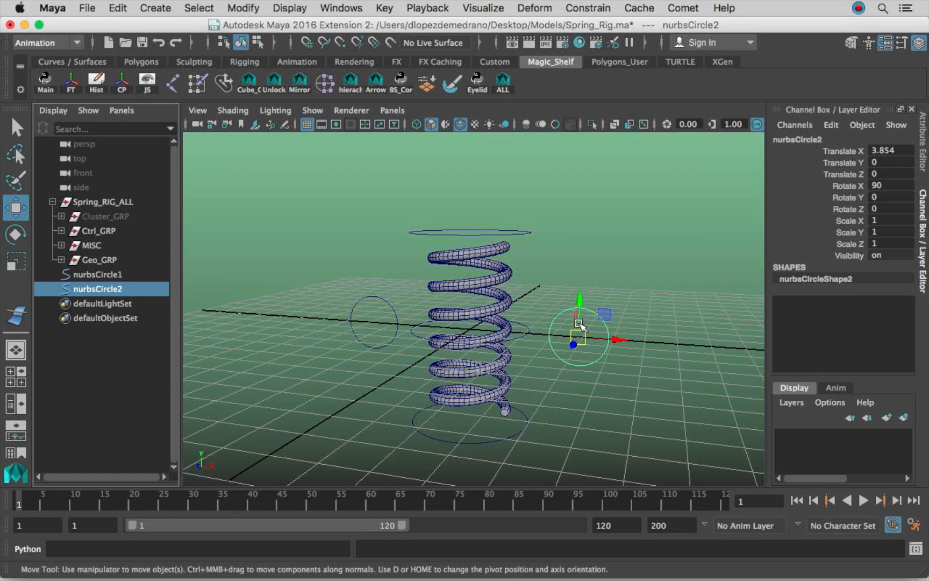
key(Down)
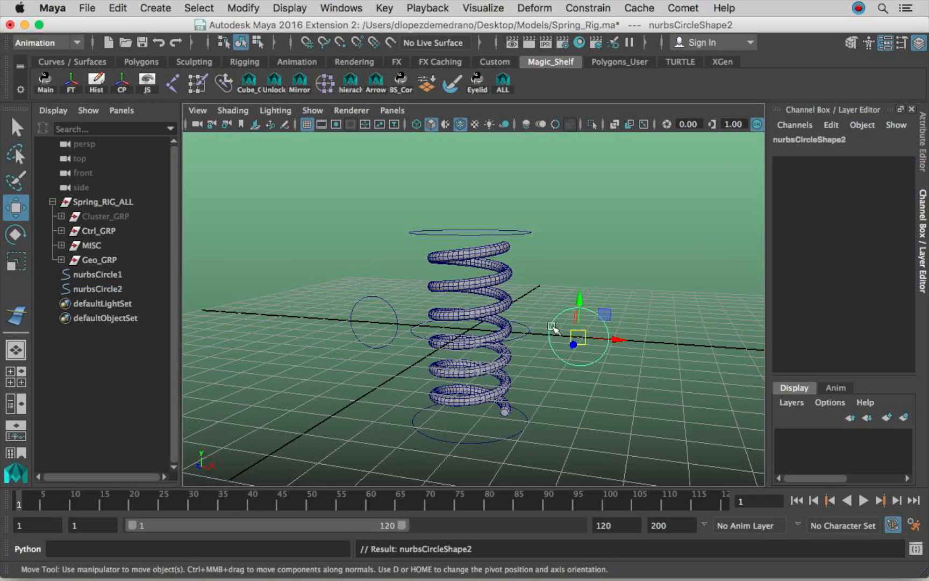
click(301, 266)
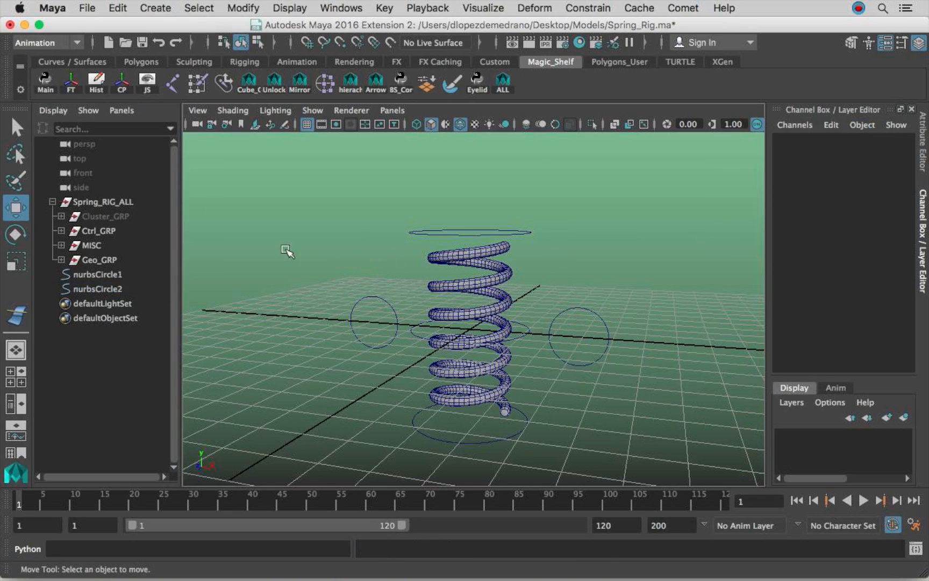
Show shape nodes in the Outliner and expand nurbsCircle2 to reveal its shape.
click(63, 109)
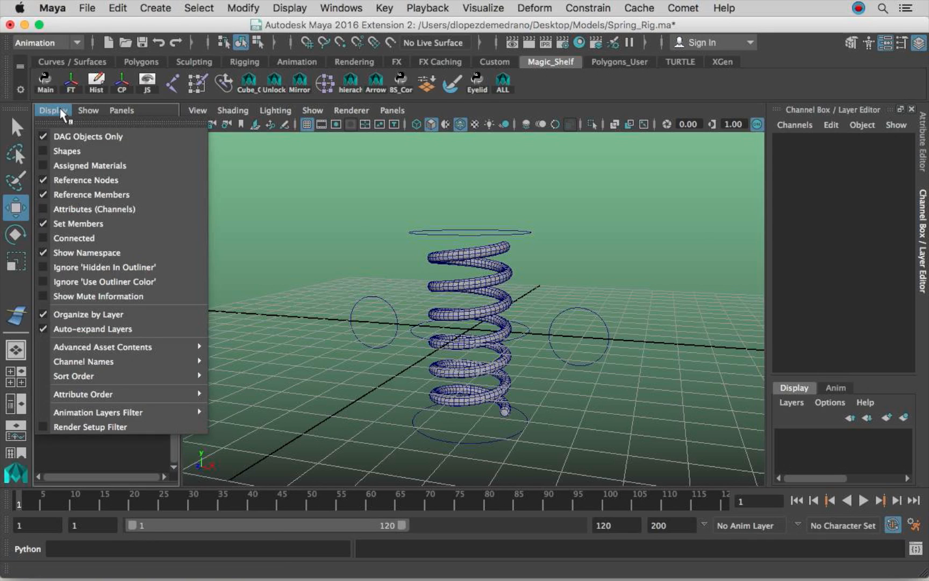
click(72, 150)
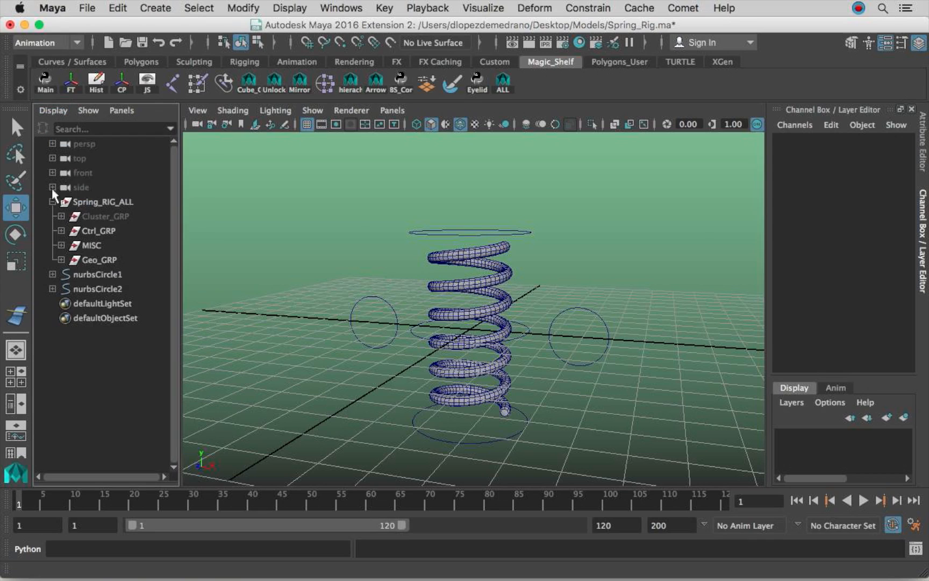
click(53, 290)
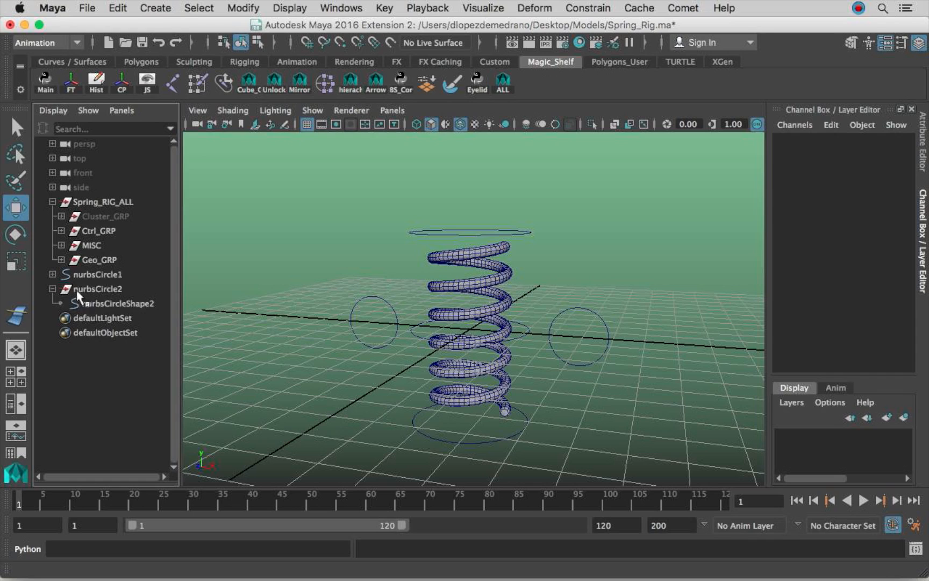
Select nurbsCircleShape2 together with nurbsCircle1 and switch the command line from Python to MEL.
click(107, 291)
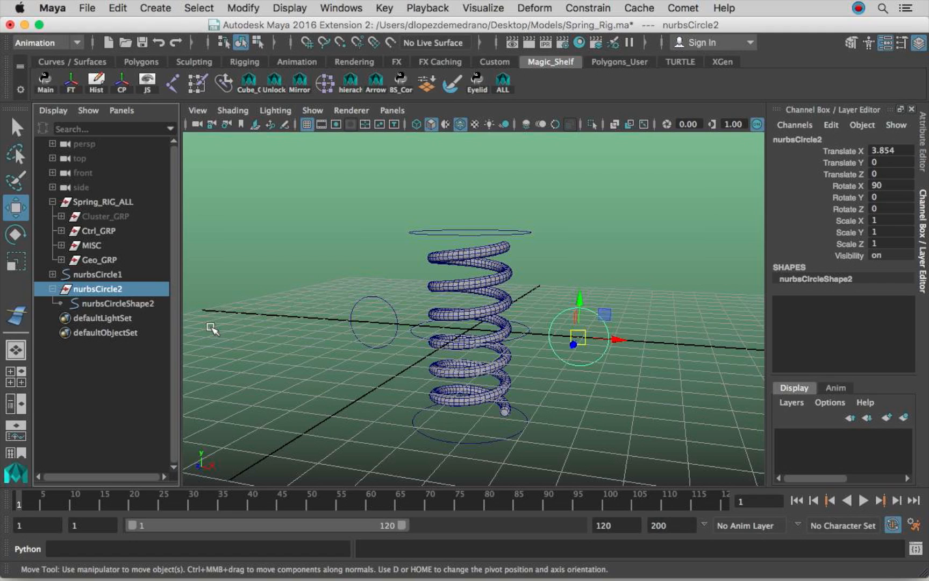
click(126, 306)
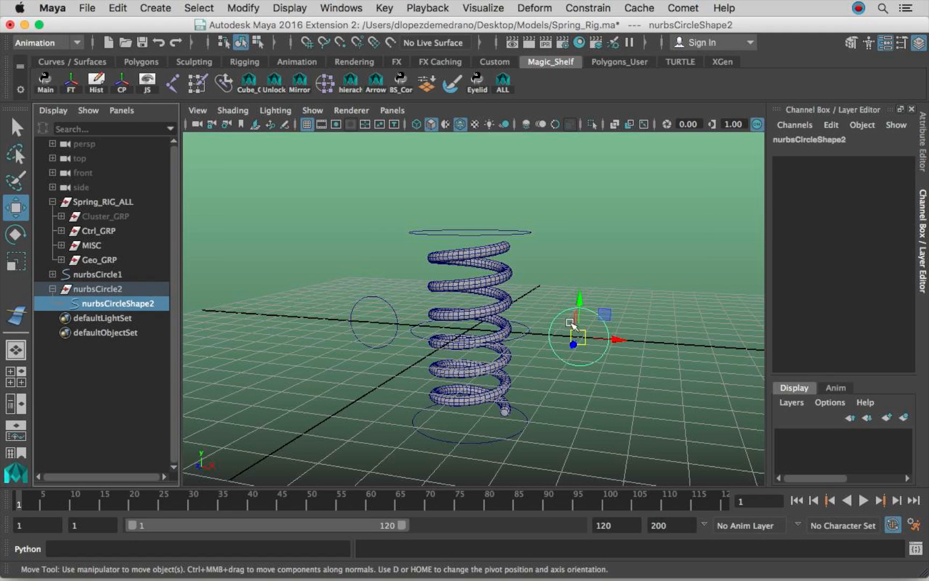
alt+right_drag(657, 313, 556, 336)
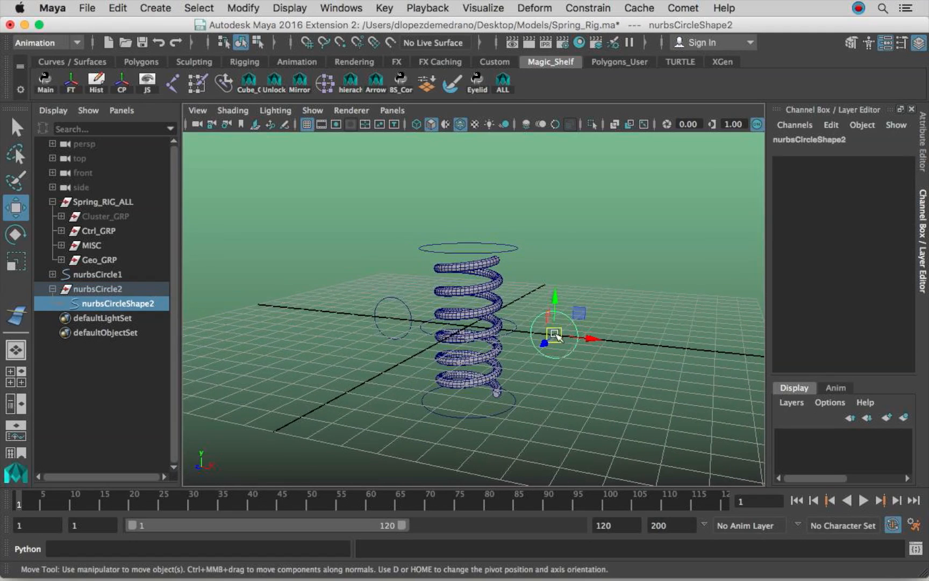
alt+middle_drag(557, 336, 564, 329)
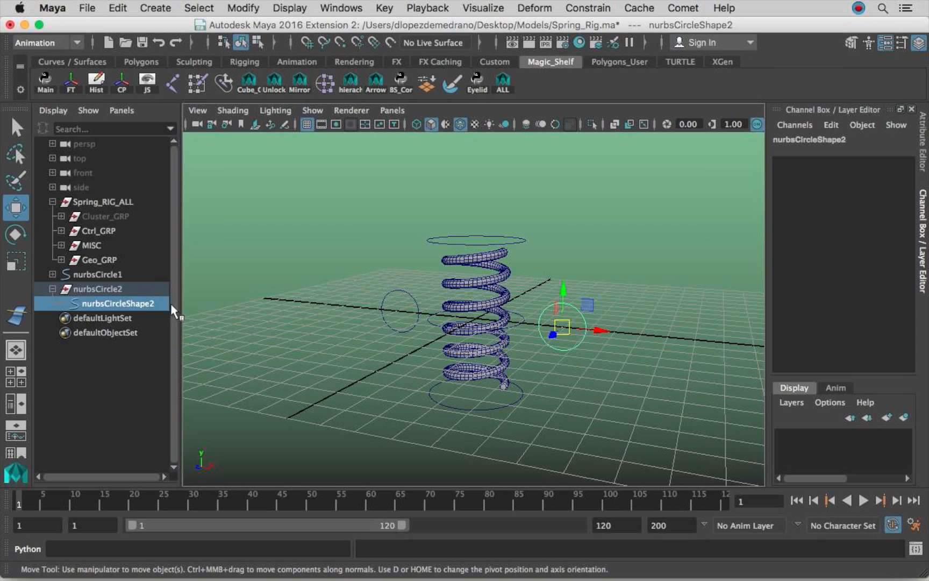
ctrl+click(112, 275)
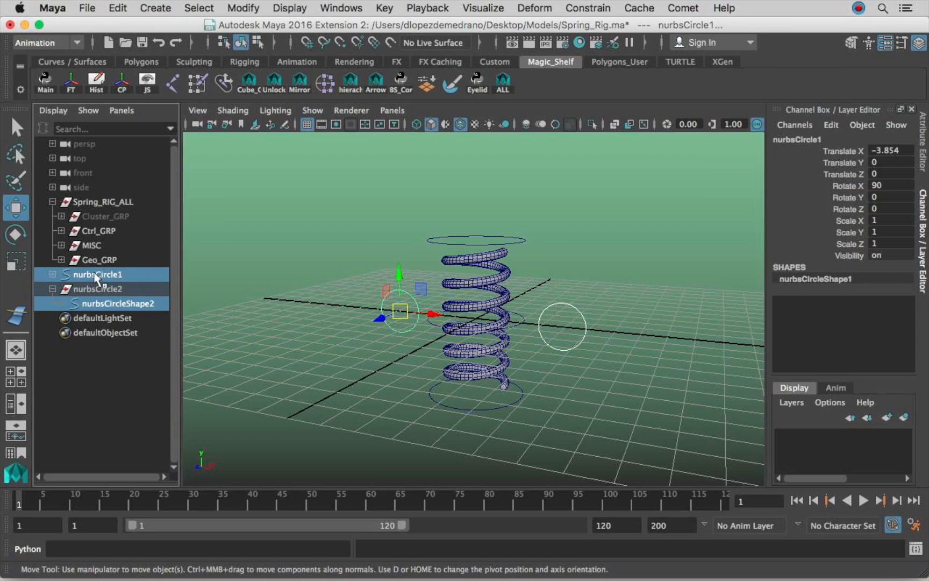
key(ctrl+z)
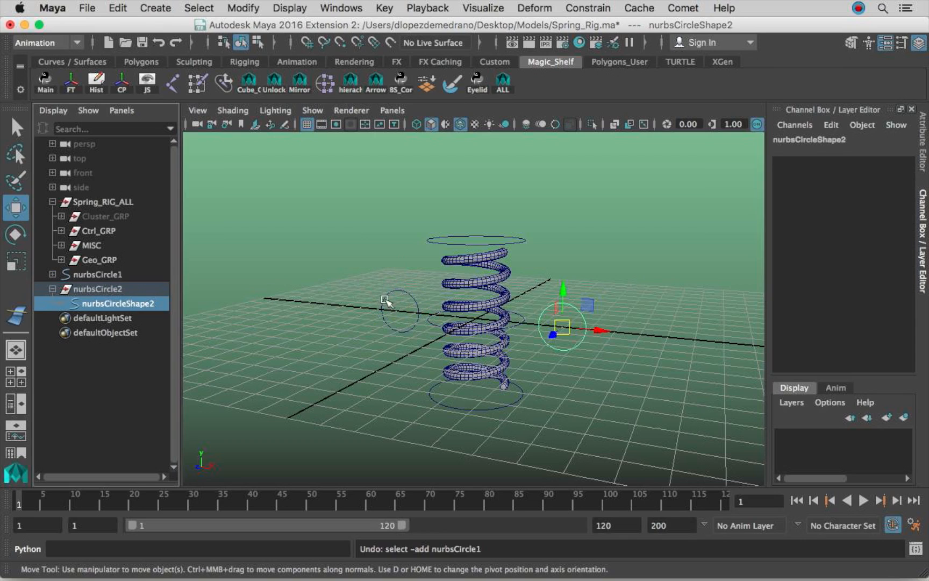
shift+click(398, 294)
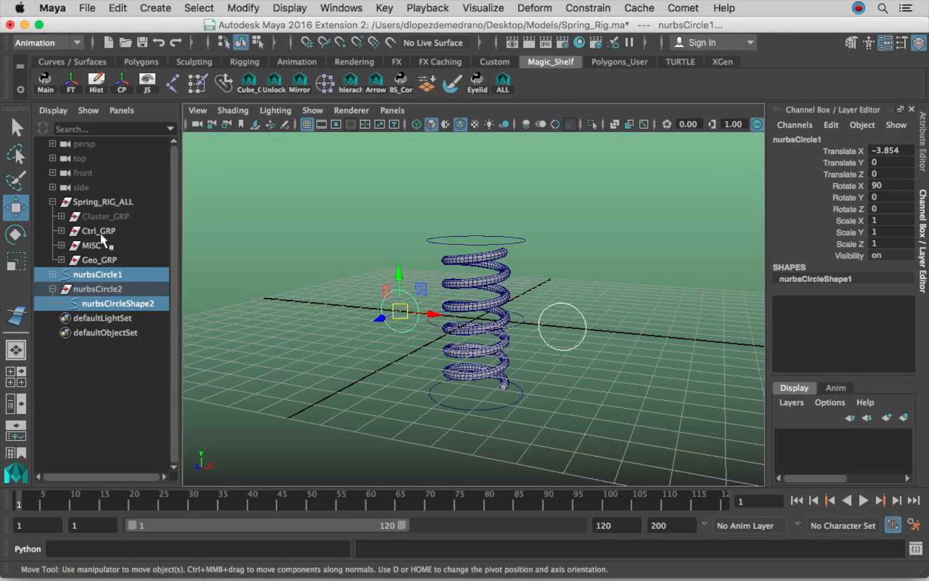
scroll(514, 304, up, 2)
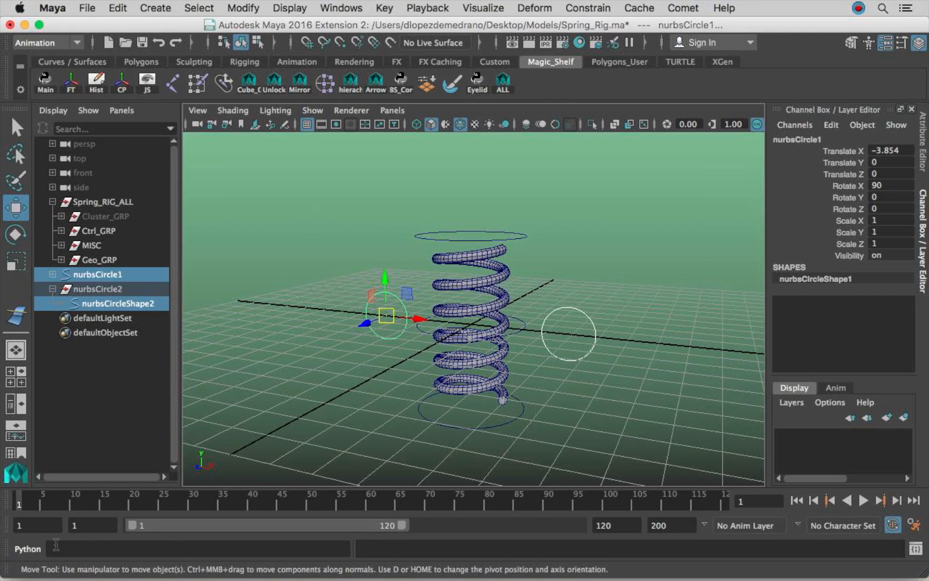
click(30, 549)
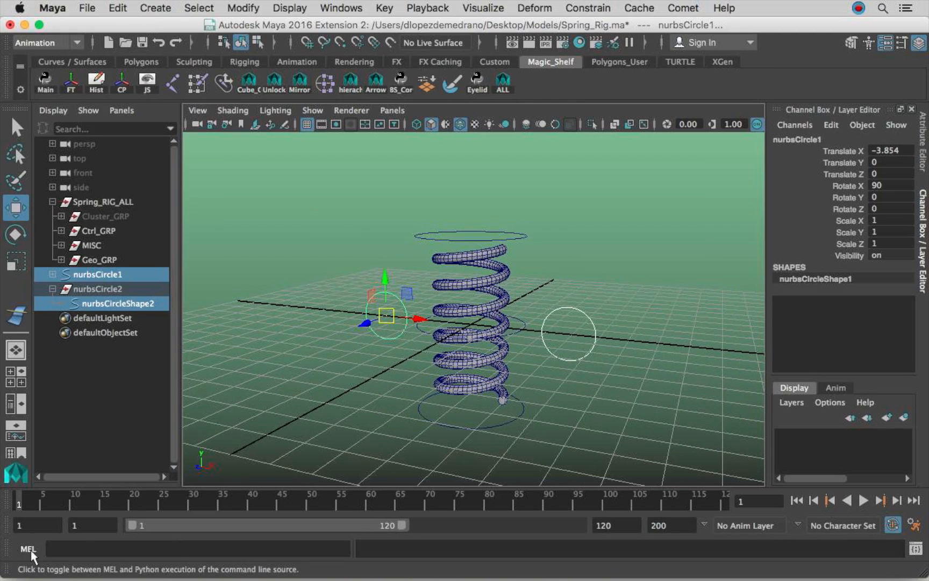
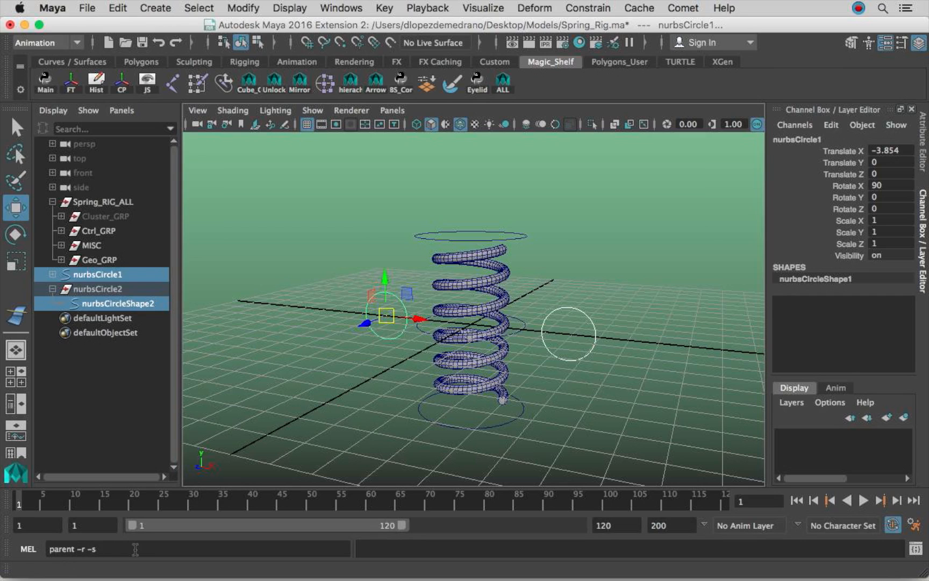
Run the command parent -r -s to place nurbsCircleShape2 under nurbsCircle1, and inspect both shapes there.
alt+drag(394, 395, 398, 412)
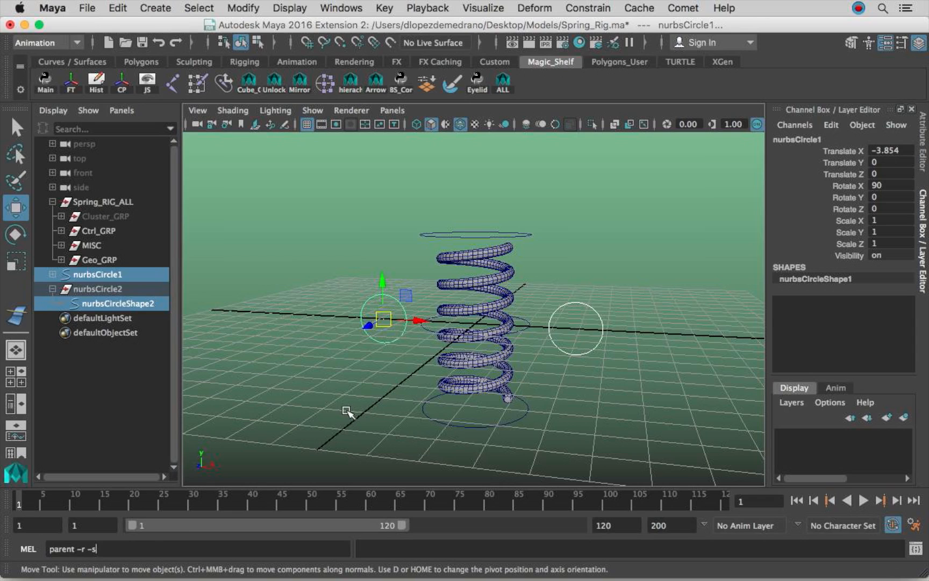
key(Return)
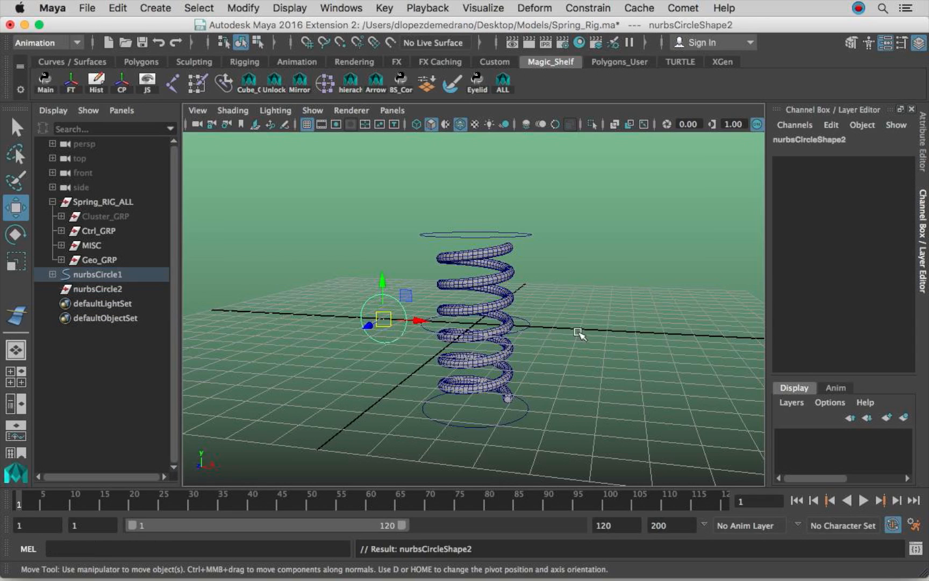
alt+drag(350, 317, 468, 318)
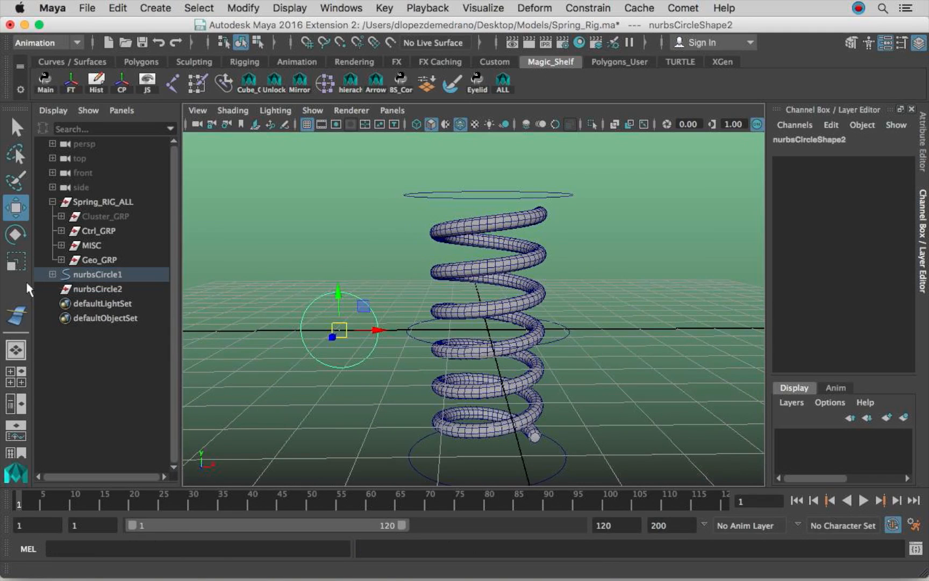
click(52, 274)
click(132, 291)
click(135, 304)
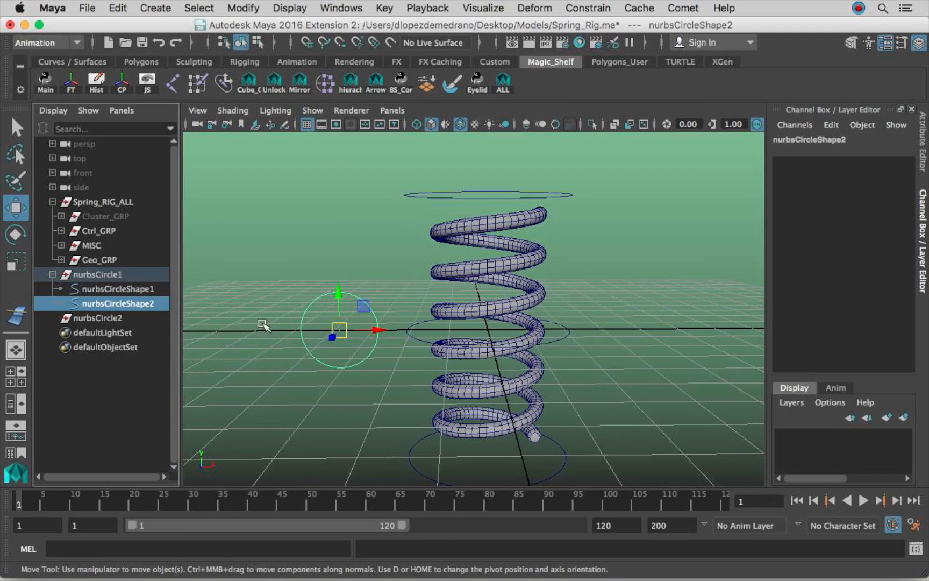
click(134, 290)
click(137, 303)
alt+right_drag(342, 295, 269, 295)
Undo the shape parenting and restore the selection of nurbsCircle1 and nurbsCircleShape2.
key(z)
key(z)
key(z)
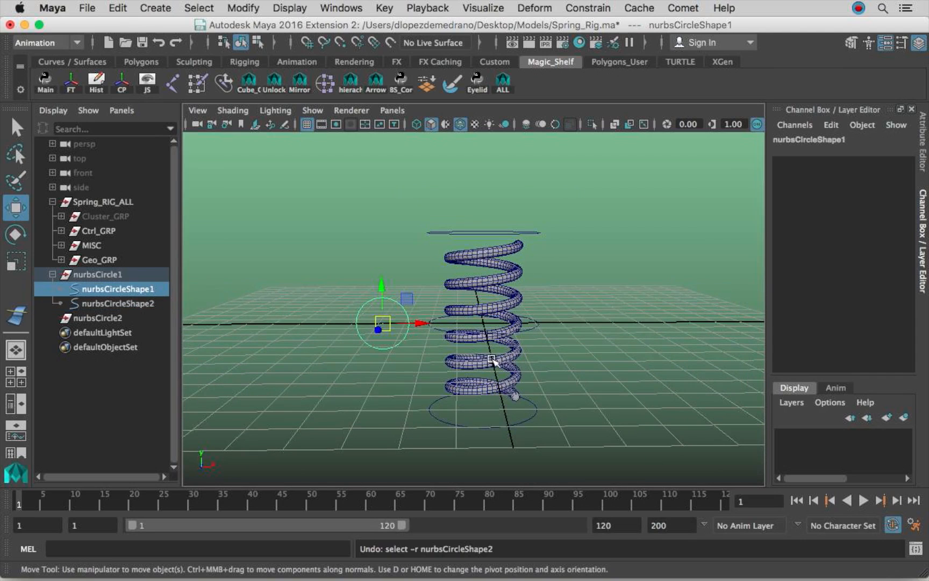
key(z)
key(z)
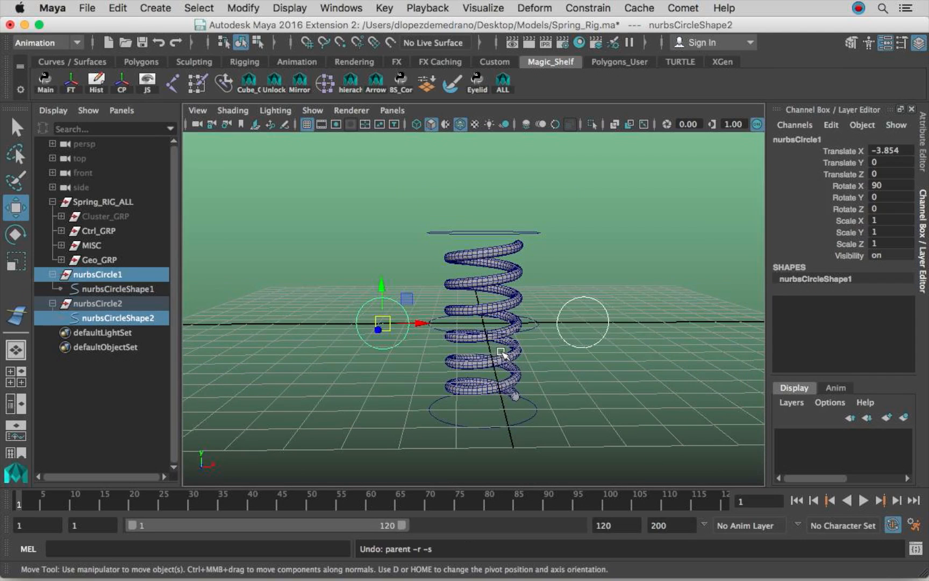
Freeze the transformations of nurbsCircle1.
alt+drag(531, 351, 487, 346)
alt+middle_drag(487, 346, 501, 351)
alt+right_drag(501, 350, 529, 332)
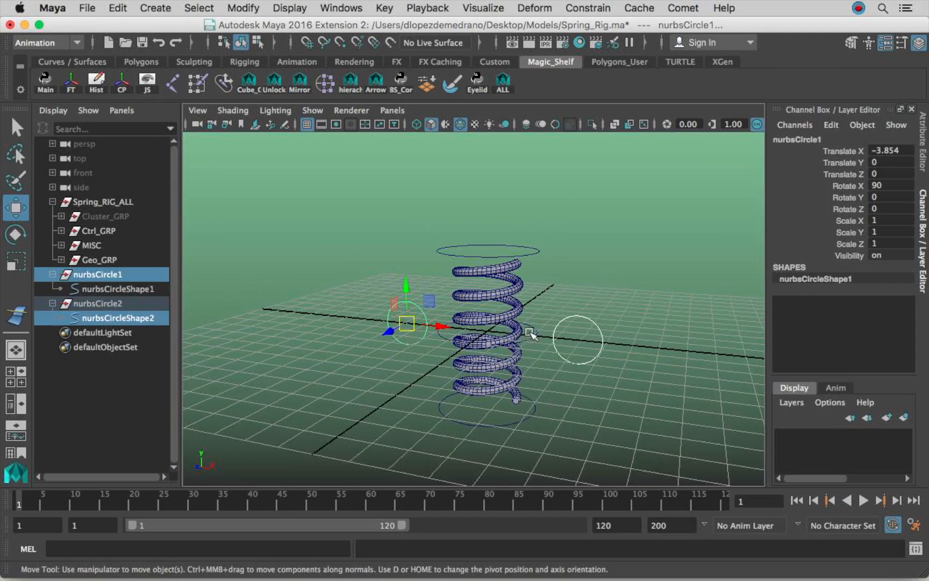
alt+drag(529, 332, 520, 320)
click(243, 7)
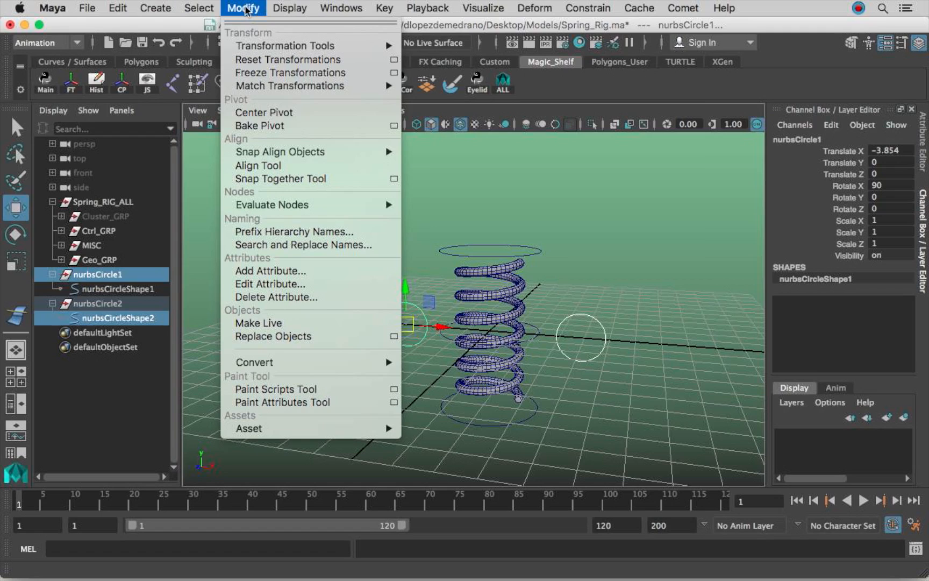
click(264, 73)
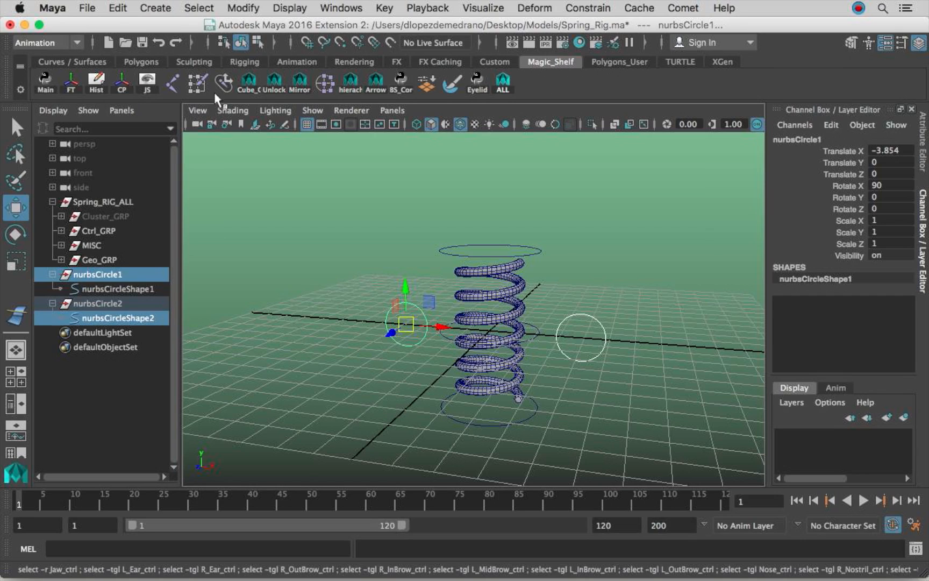
click(75, 86)
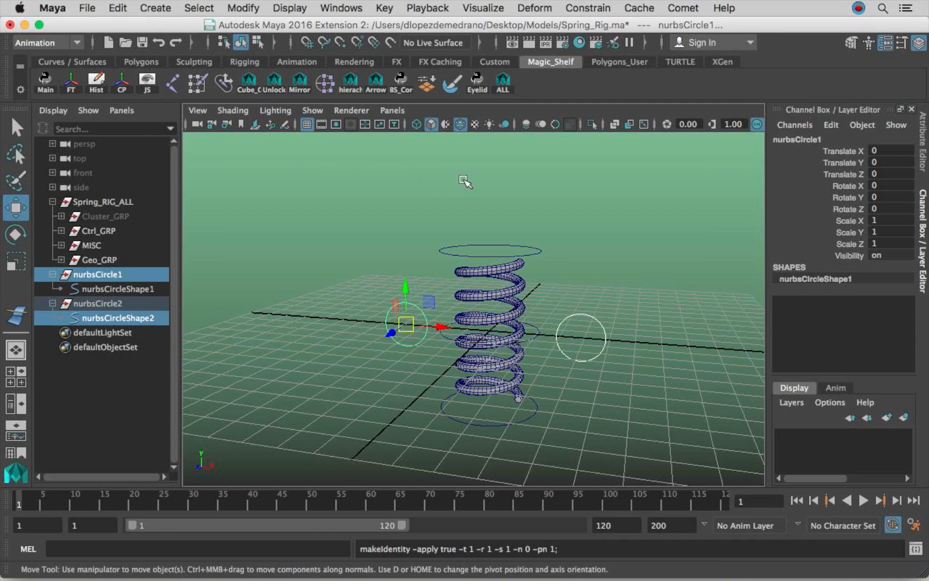
Select the two upright circles in turn and check their translate and rotate values.
mouse_move(504, 218)
alt+right_down()
mouse_move(596, 226)
mouse_move(535, 214)
mouse_move(500, 224)
mouse_move(511, 226)
alt+right_up()
alt+drag(507, 224, 516, 213)
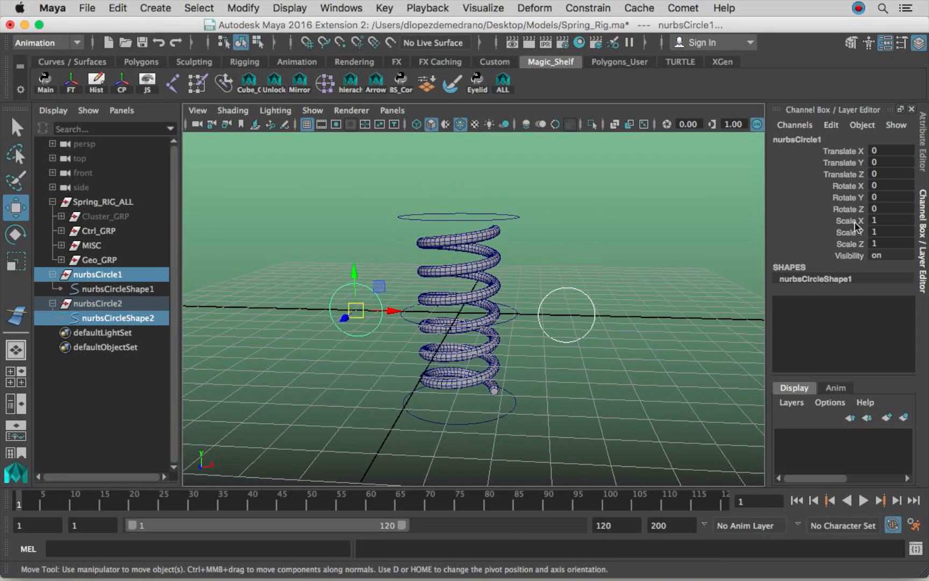
click(562, 301)
click(352, 301)
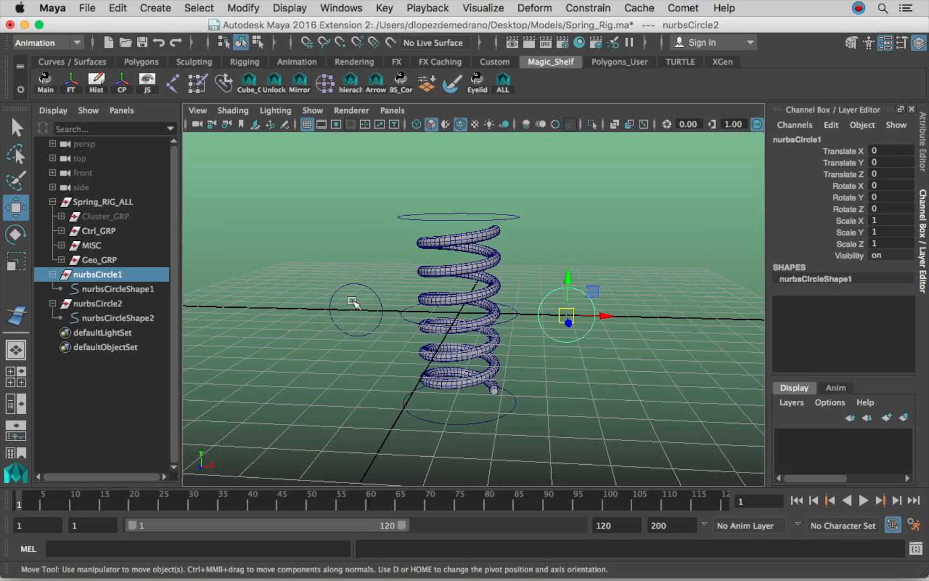
click(562, 299)
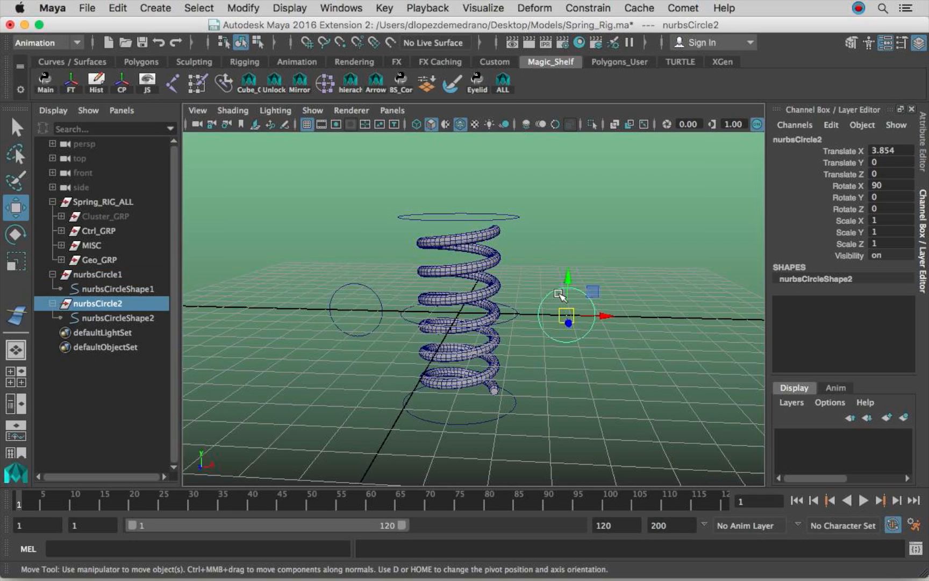
Try to freeze the transformations of nurbsCircleShape2, check nurbsCircle2's transform values, and clear the selection.
click(112, 318)
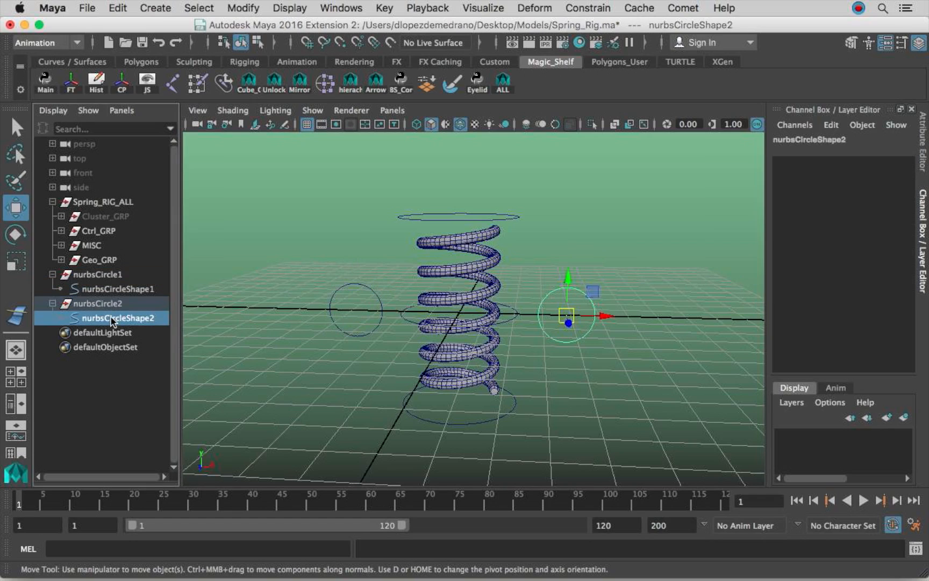
click(71, 82)
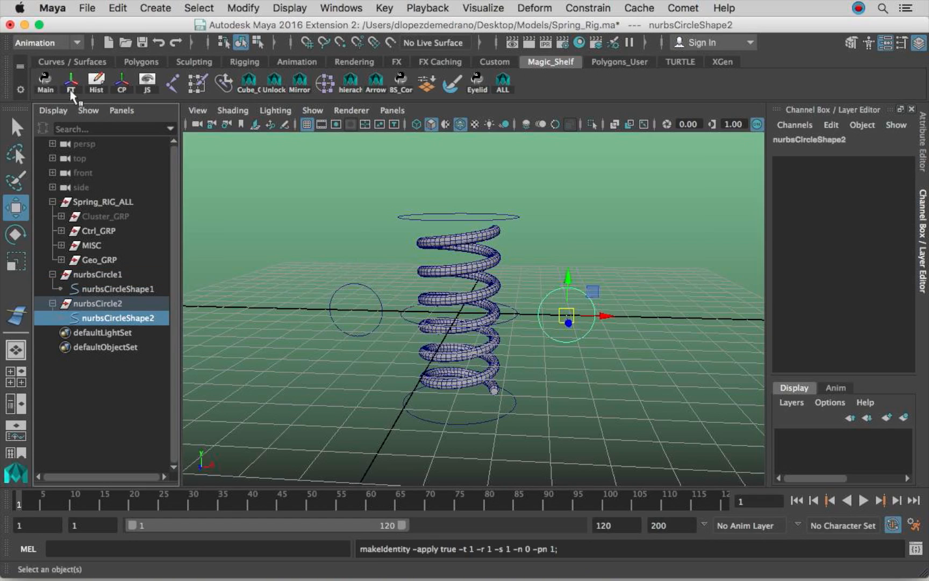
click(134, 302)
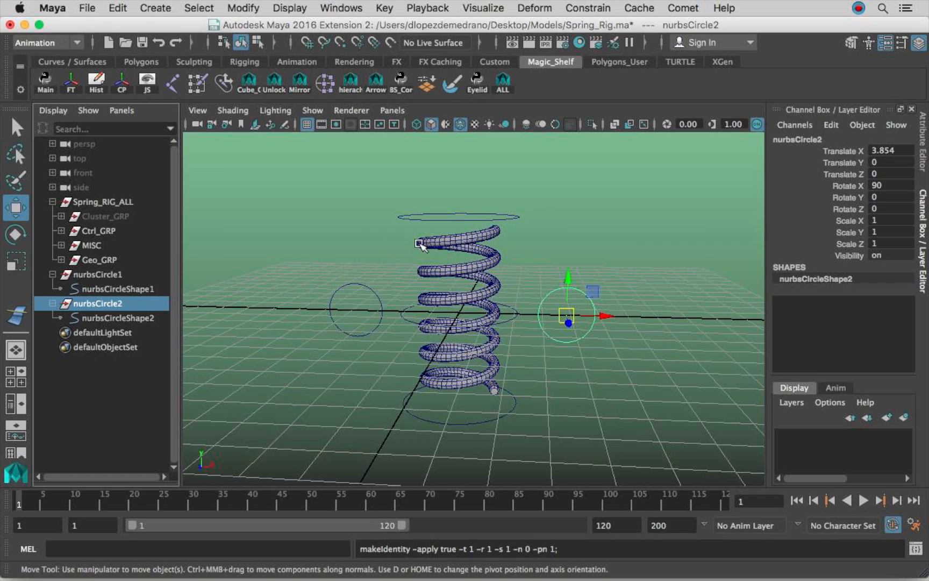
click(565, 316)
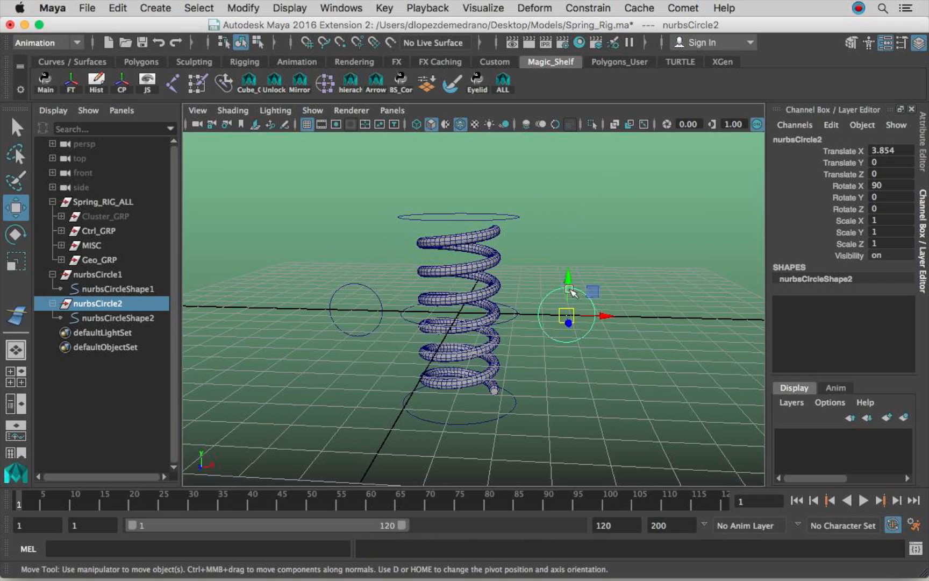
click(672, 290)
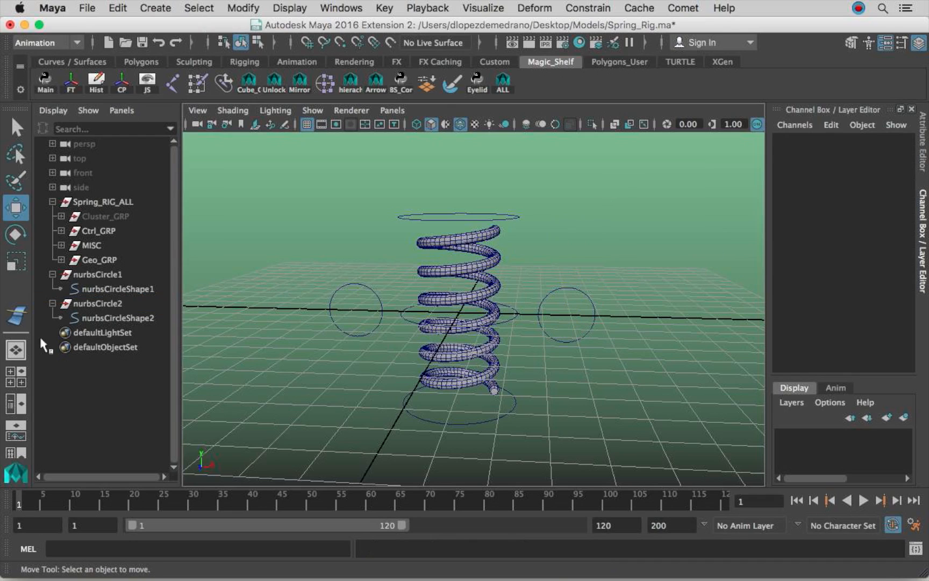
Hide the shape nodes in the Outliner and freeze the transformations of nurbsCircle2.
click(53, 110)
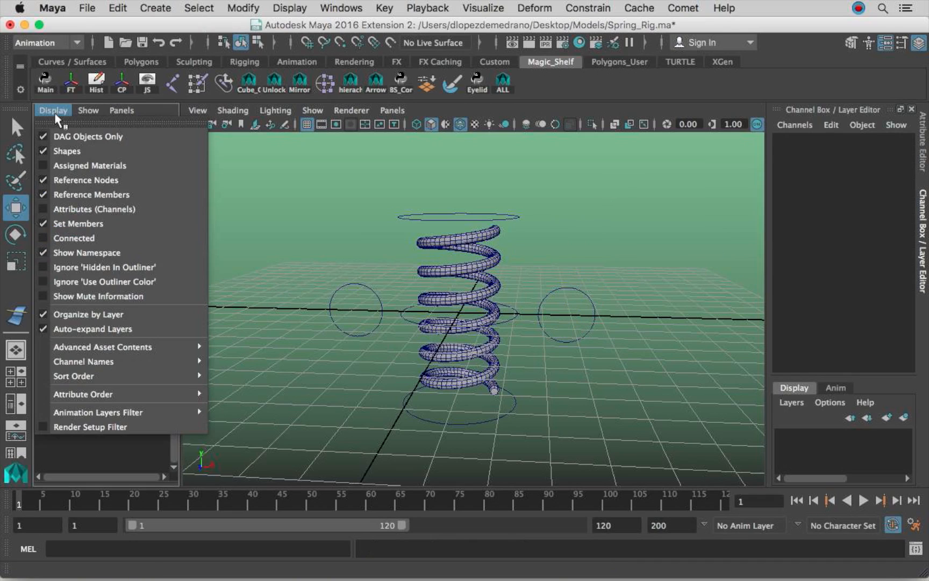
click(64, 152)
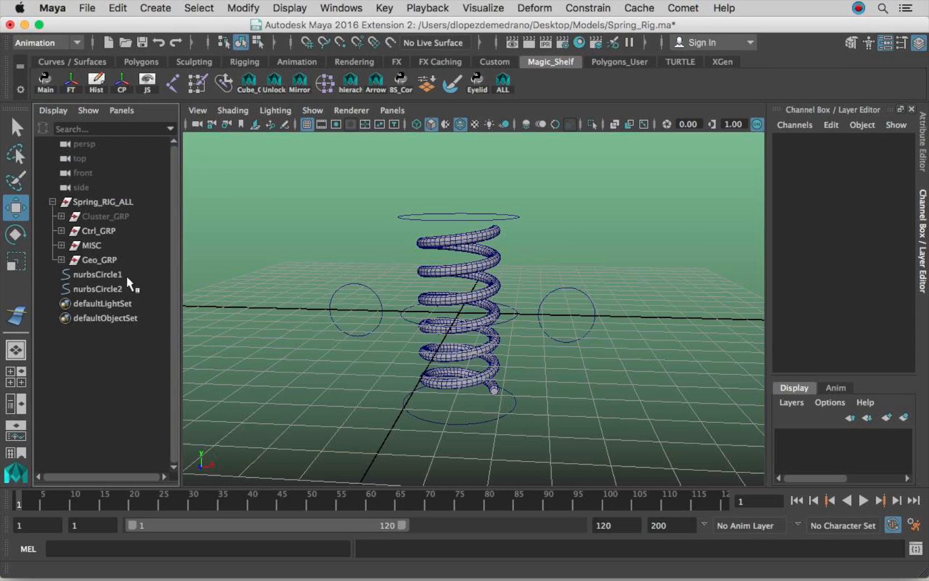
drag(591, 253, 561, 314)
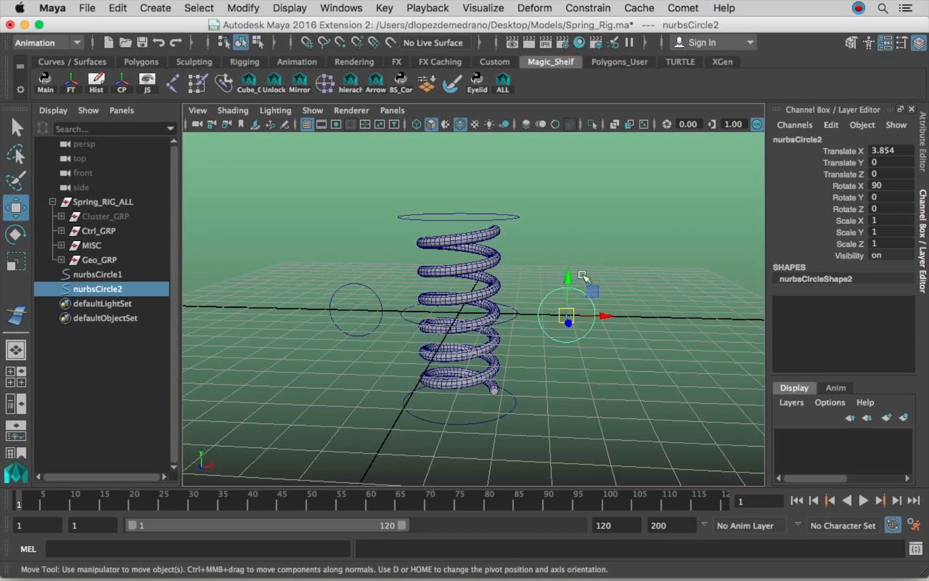
click(71, 83)
Select nurbsCircleShape2 followed by nurbsCircle1 and run parent -r -s to place the shape under nurbsCircle1.
click(357, 282)
click(555, 342)
key(Down)
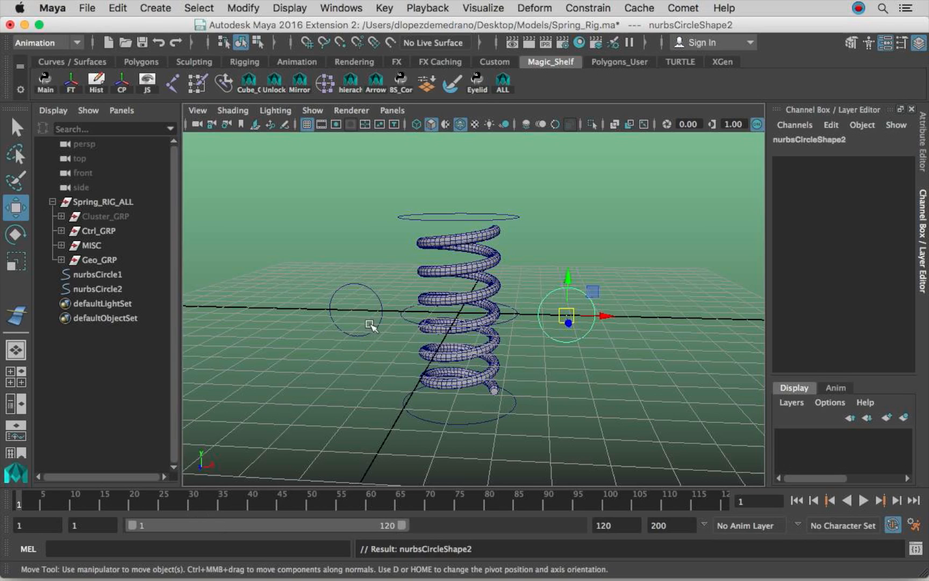
click(377, 297)
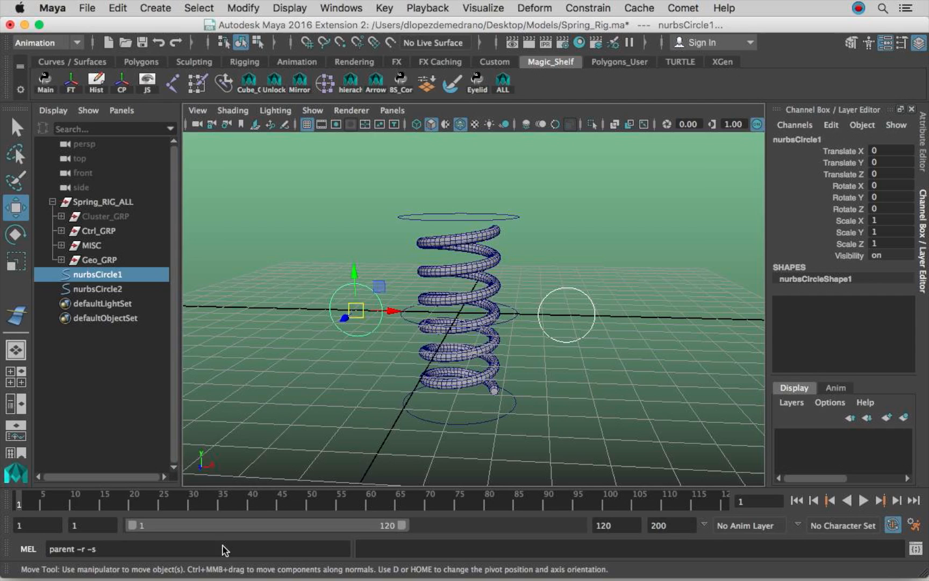
alt+drag(554, 339, 516, 326)
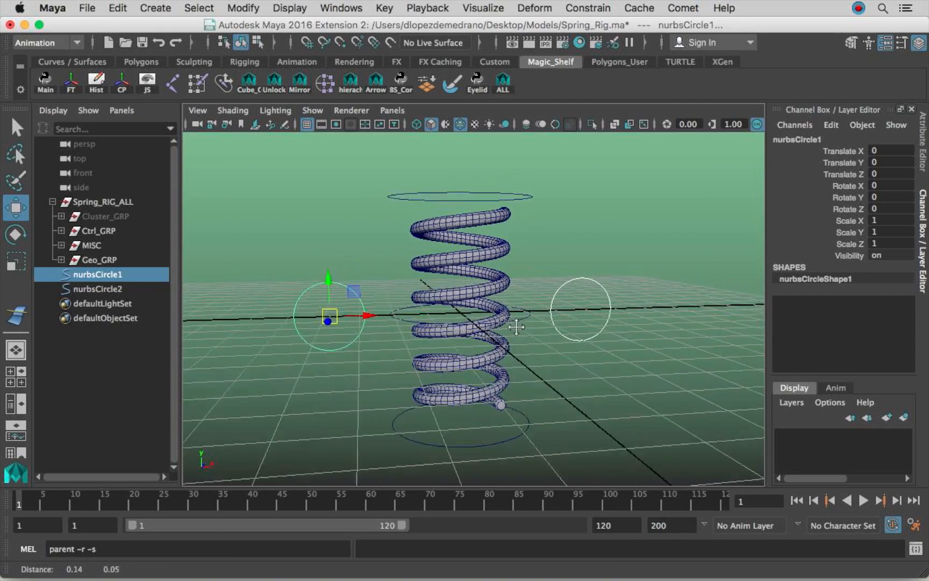
alt+middle_drag(516, 327, 498, 332)
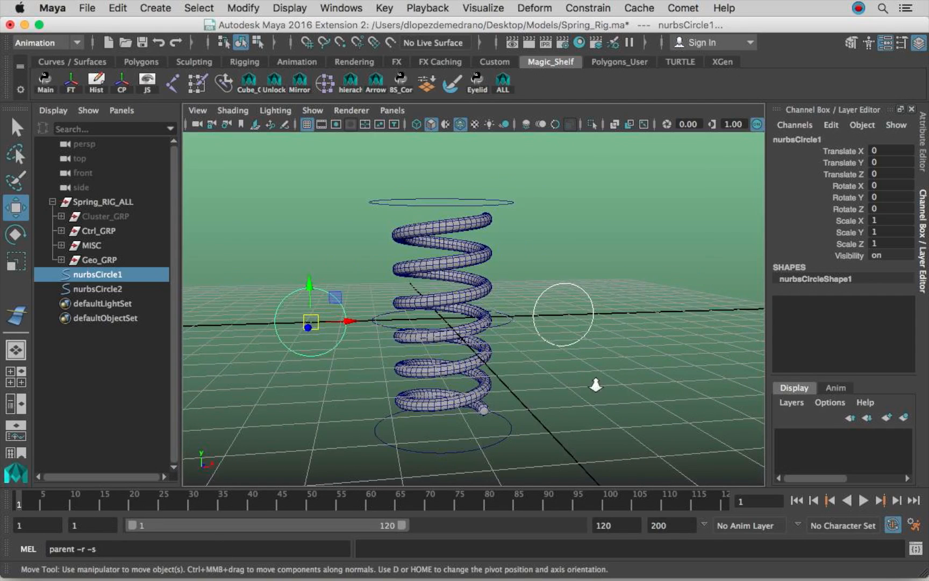
alt+drag(596, 385, 543, 387)
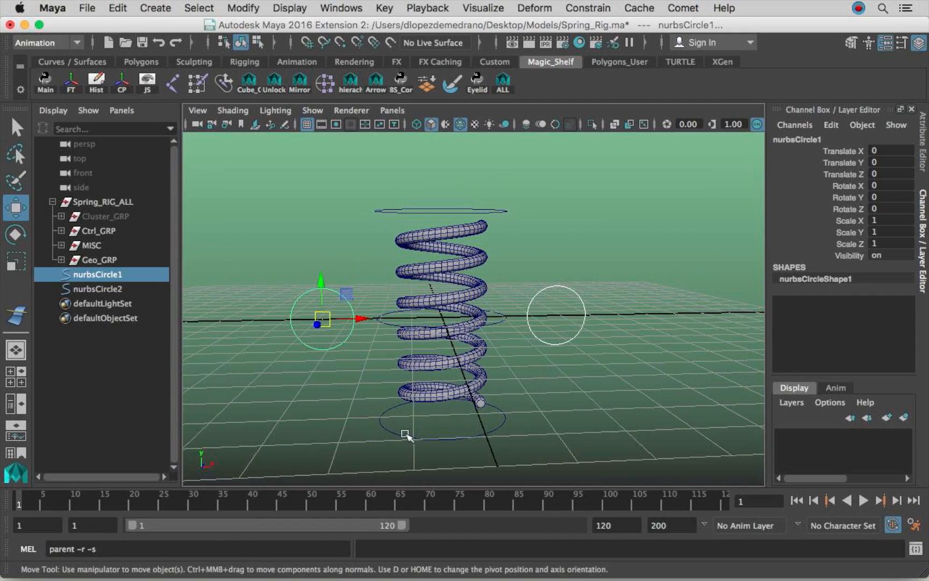
key(Return)
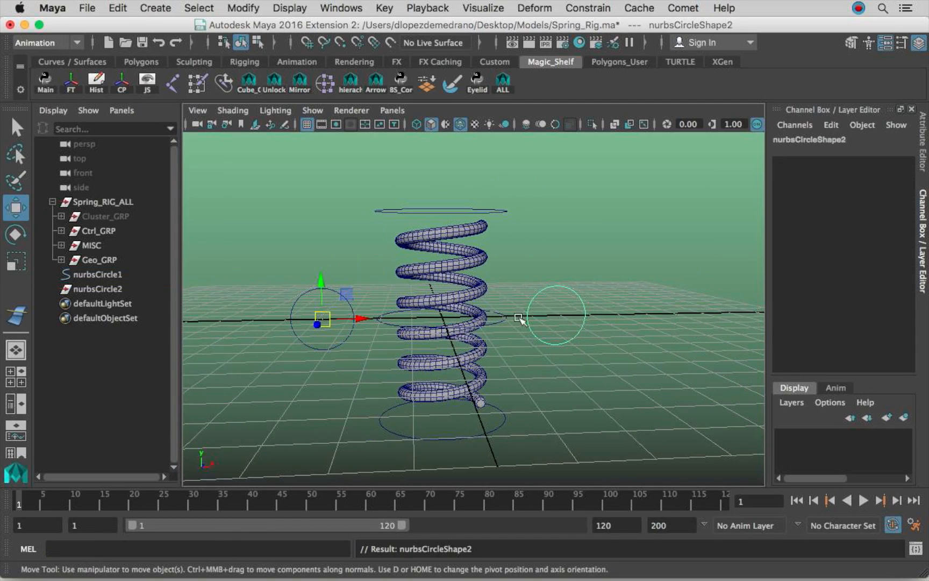
Select the nurbsCircle1 control and examine both of its circle shapes.
click(305, 346)
alt+drag(347, 319, 399, 303)
click(607, 259)
key(ctrl+z)
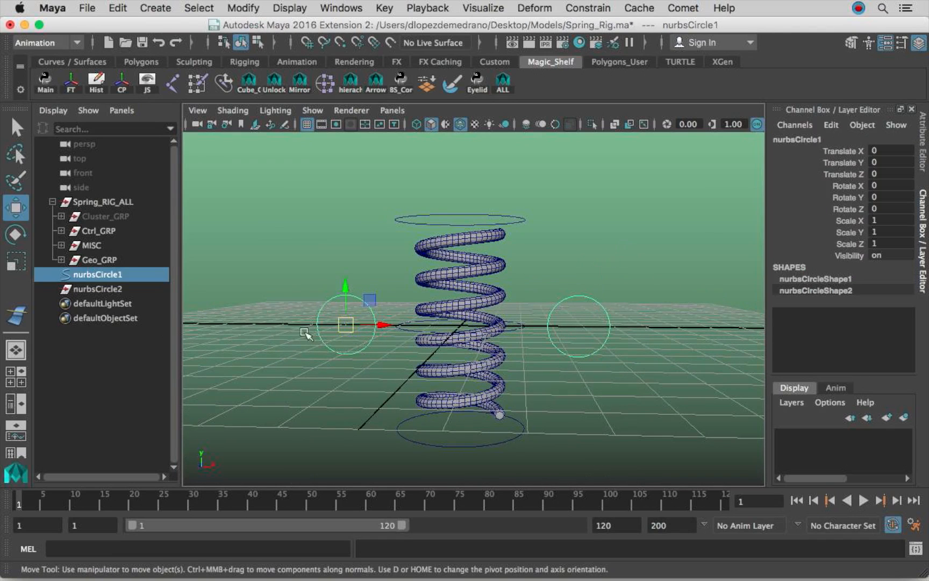
Try moving the emptied nurbsCircle2 transform and undo the move.
click(85, 292)
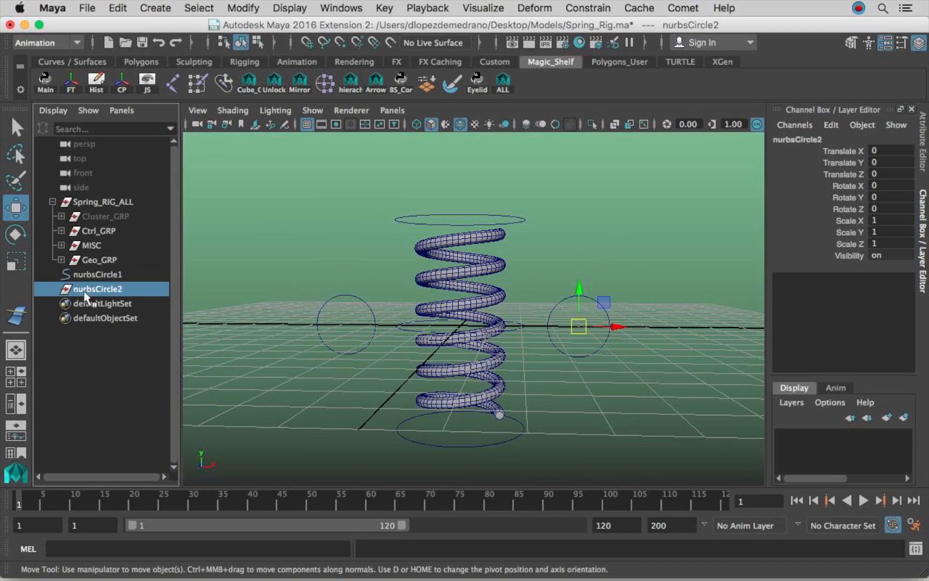
middle_drag(592, 328, 527, 316)
key(z)
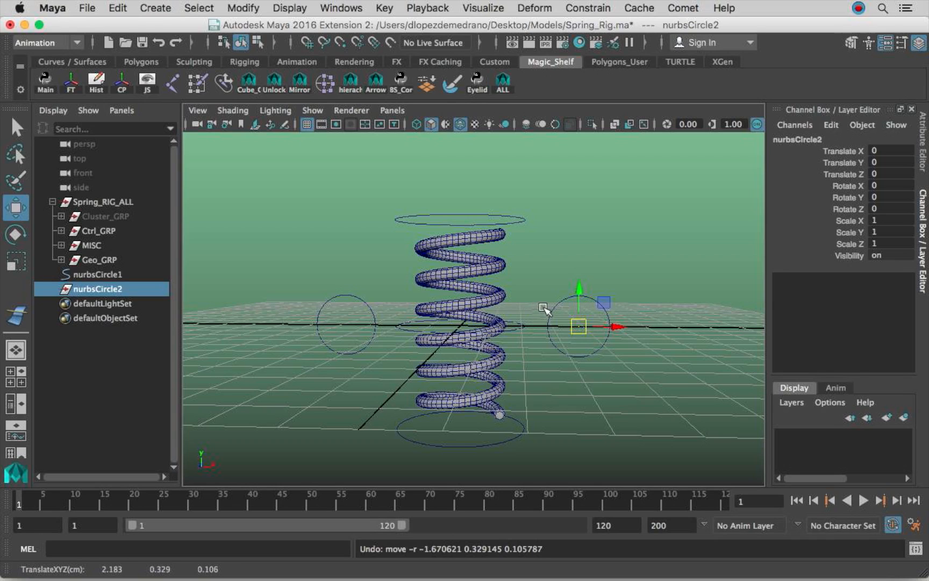
Select nurbsCircle2 and the two upright circles in turn to examine which transform each curve belongs to.
drag(552, 288, 552, 329)
click(135, 289)
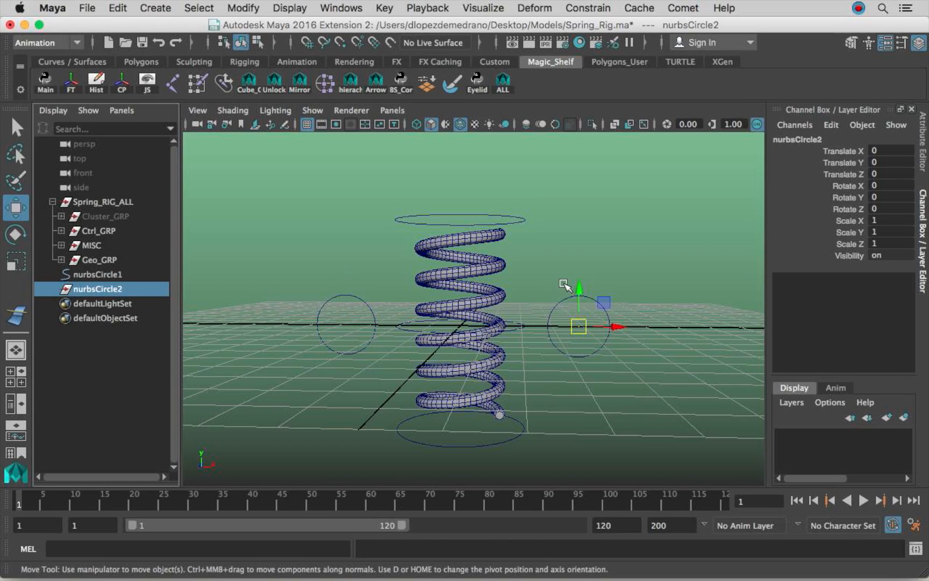
drag(565, 285, 572, 325)
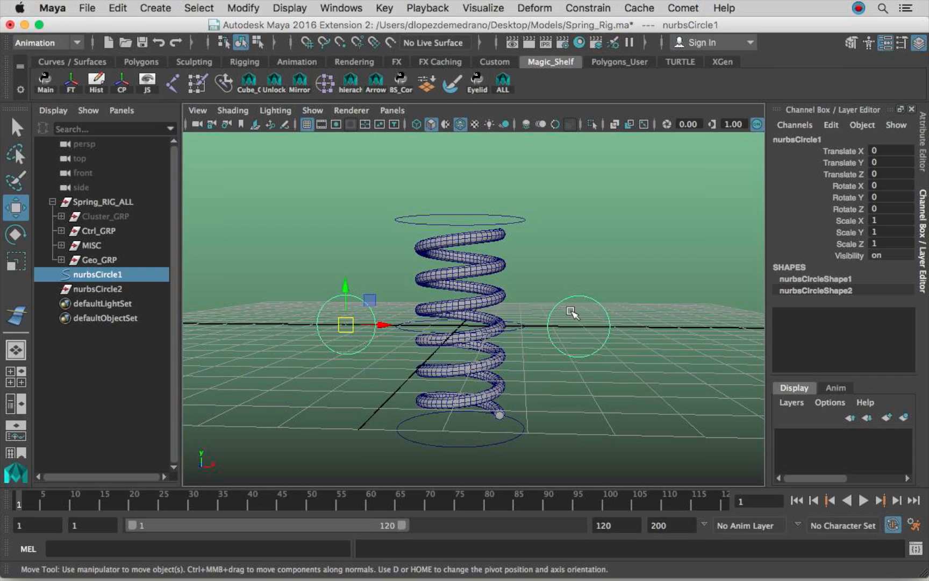
click(319, 271)
drag(338, 275, 338, 324)
Show the shape nodes in the Outliner, inspect nurbsCircleShape2 under nurbsCircle1, and hide the shape nodes again.
click(53, 111)
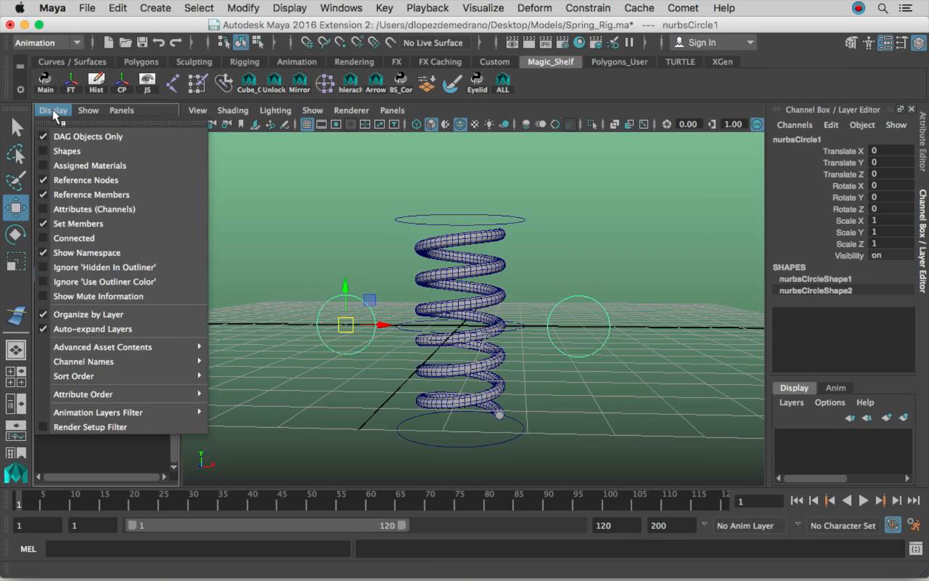
click(66, 154)
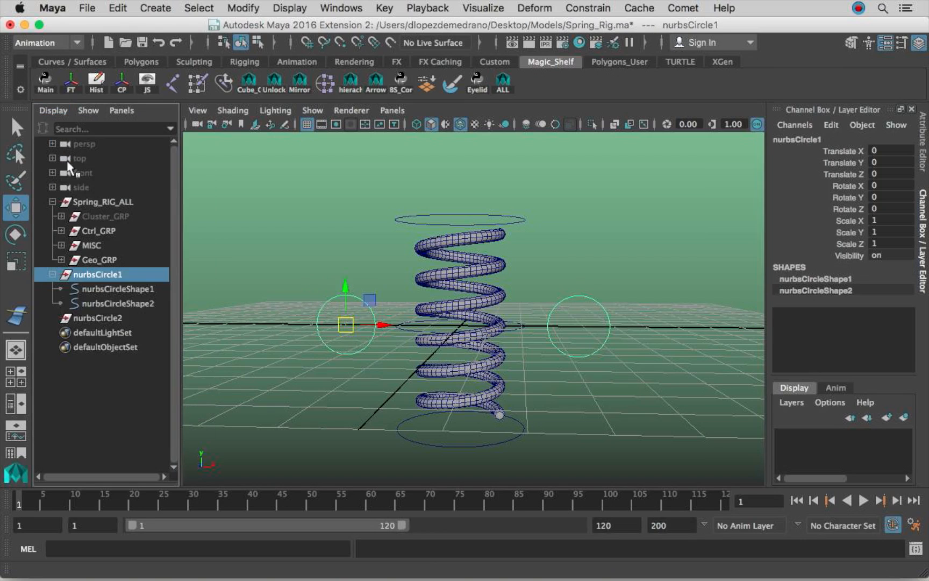
click(132, 304)
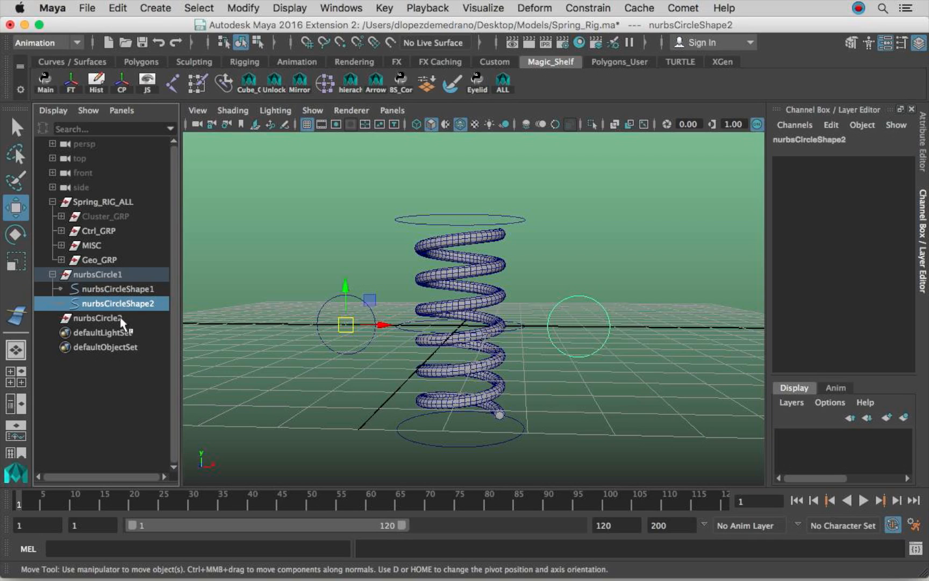
click(104, 274)
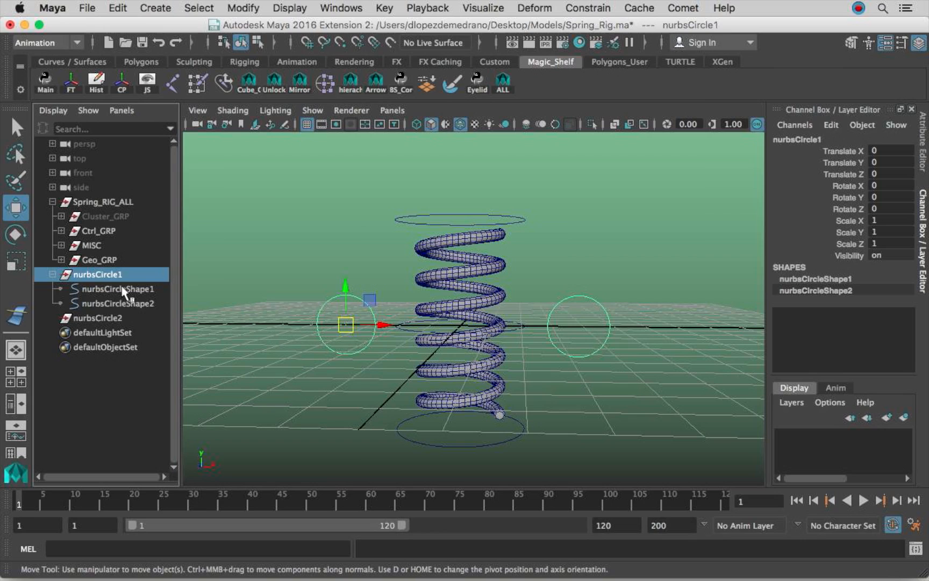
click(53, 111)
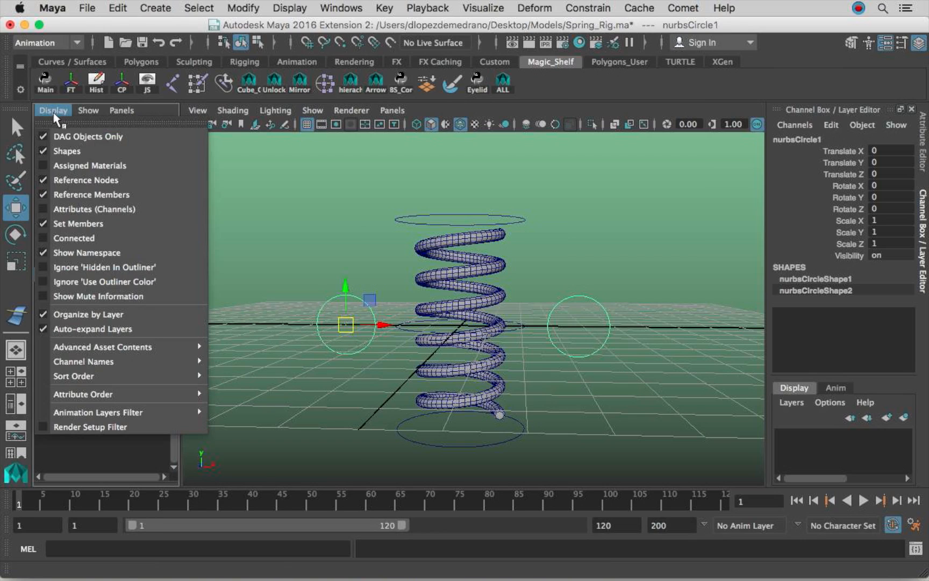
click(64, 152)
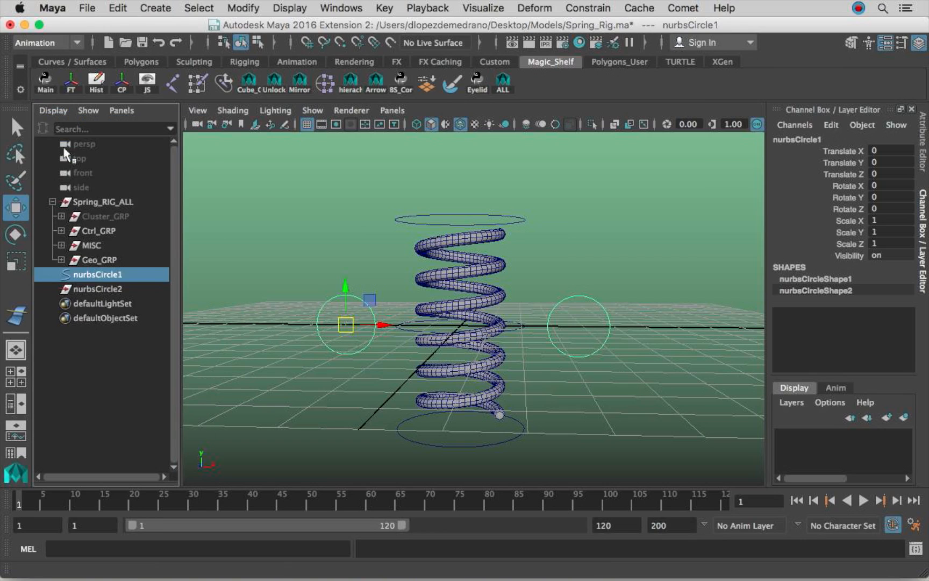
Move the emptied nurbsCircle2 transform away from the spring and delete it.
click(110, 286)
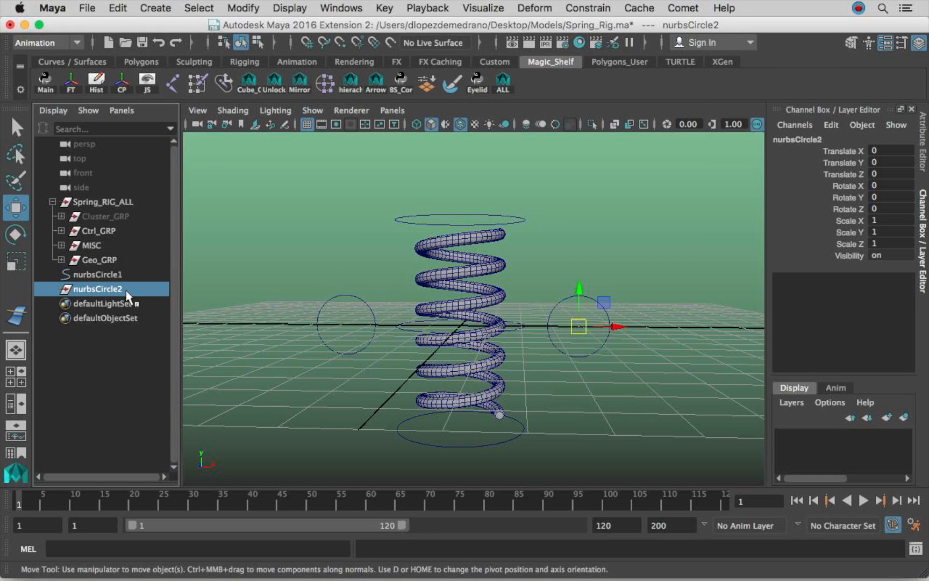
drag(579, 327, 618, 275)
drag(610, 269, 644, 247)
key(Delete)
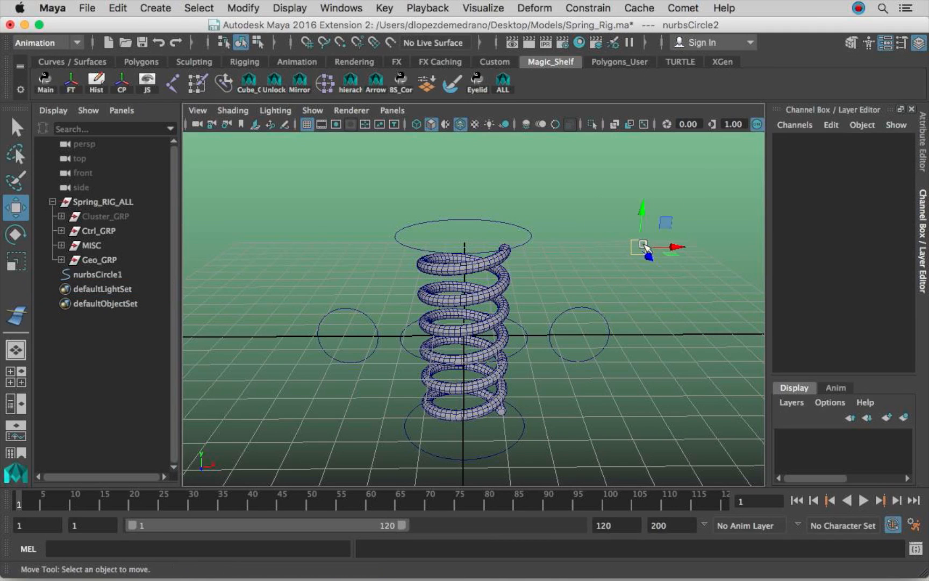
Center the pivot of nurbsCircle1.
click(125, 276)
alt+drag(479, 292, 483, 283)
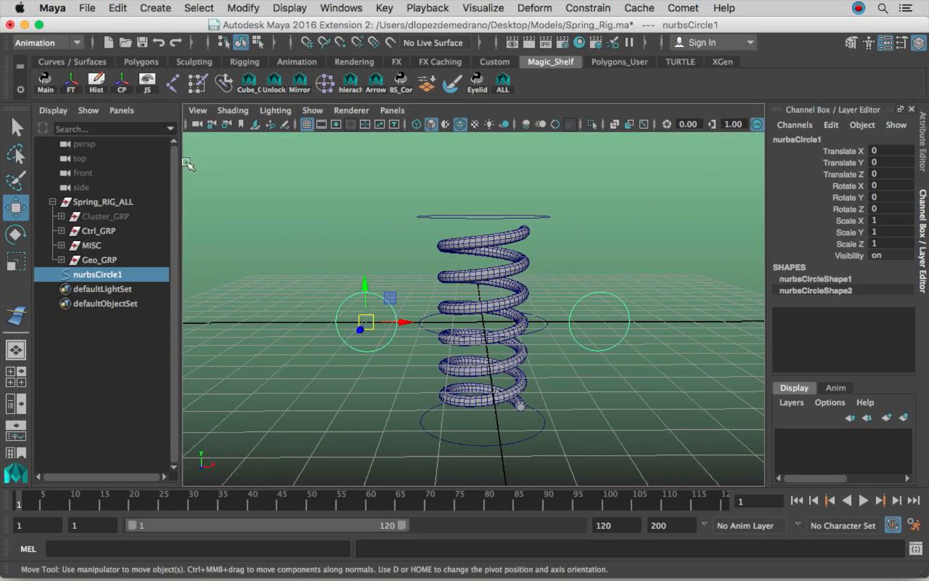
click(125, 89)
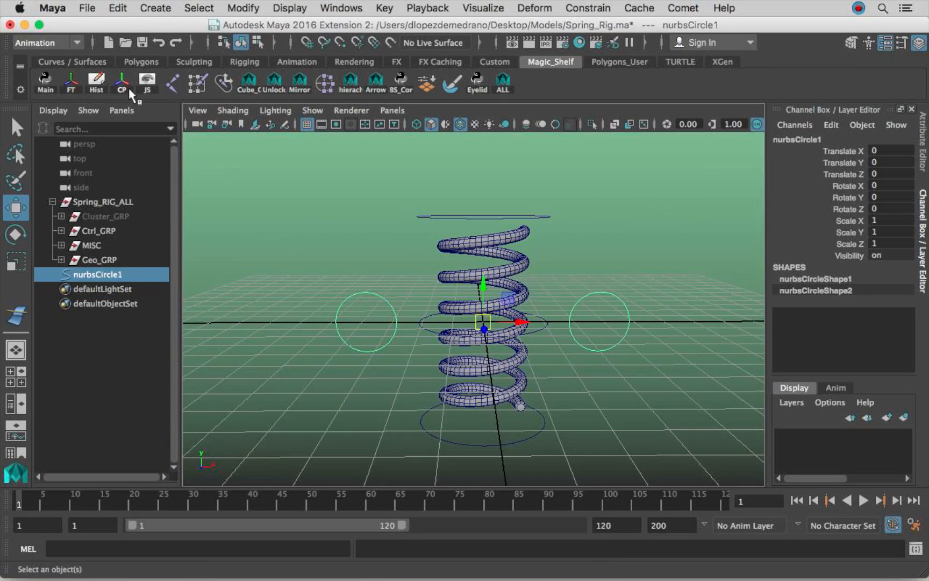
click(242, 7)
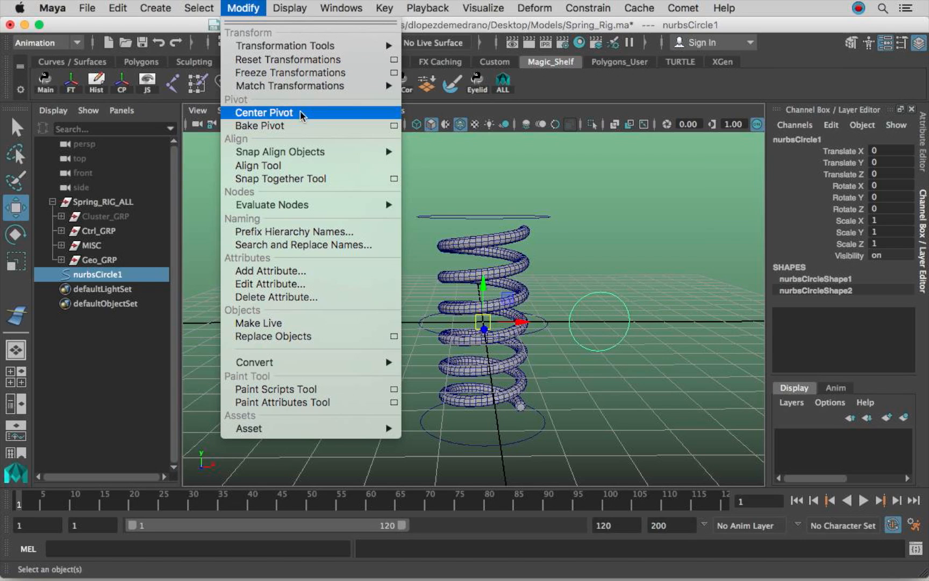
click(650, 277)
Try moving nurbsCircle1 from its centered pivot and undo the move.
alt+drag(591, 260, 572, 261)
drag(478, 312, 436, 318)
key(super+z)
key(super+z)
alt+right_drag(547, 276, 533, 274)
alt+drag(549, 271, 522, 280)
alt+right_drag(571, 281, 558, 275)
Rename nurbsCircle1 as Main_ctrl.
double_click(120, 274)
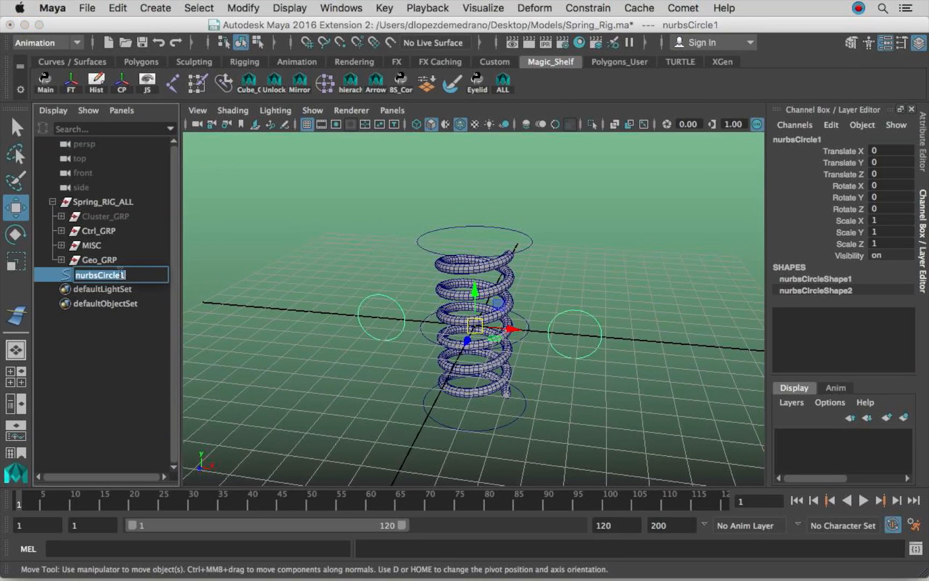
text(Main_ctrl)
key(Return)
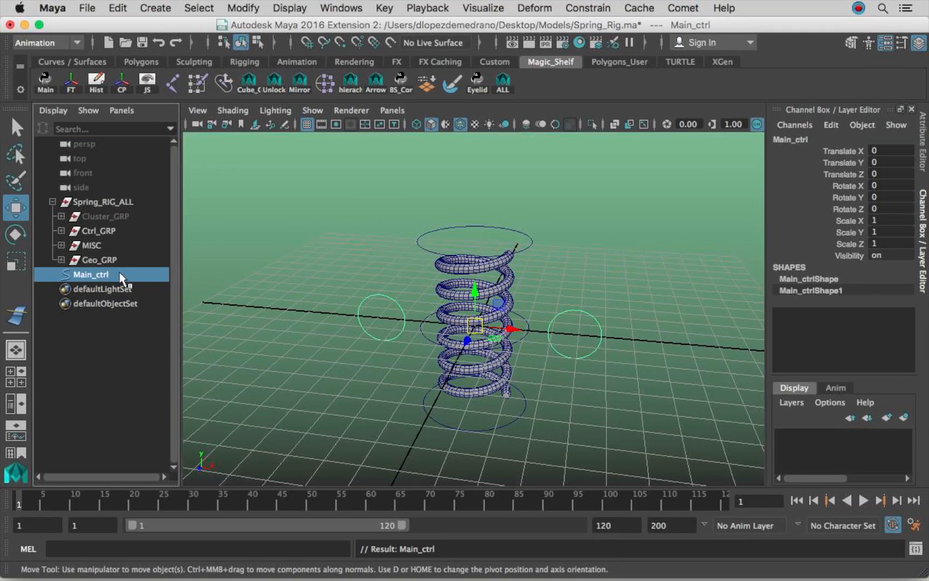
Parent Main_ctrl under Ctrl_GRP and expand the group's hierarchy.
ctrl+click(117, 231)
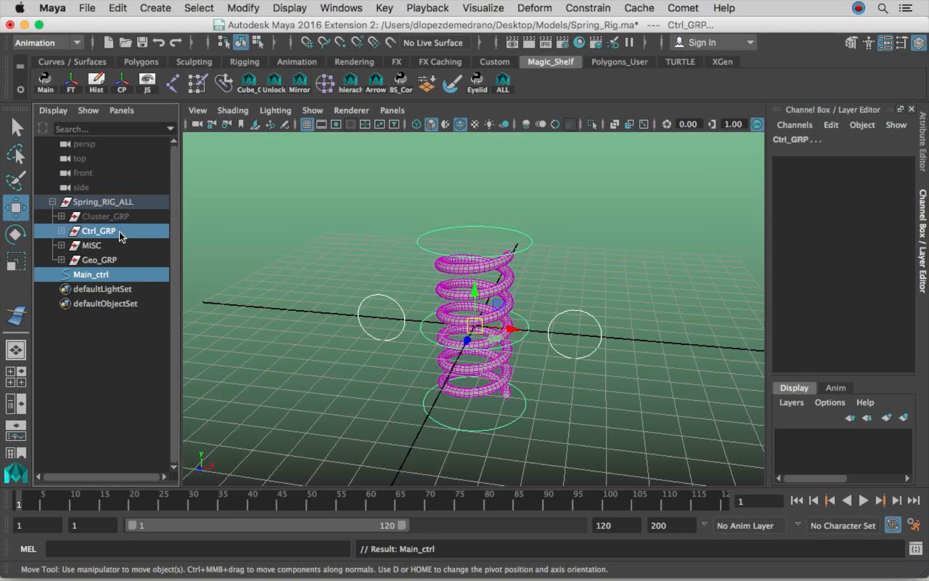
key(p)
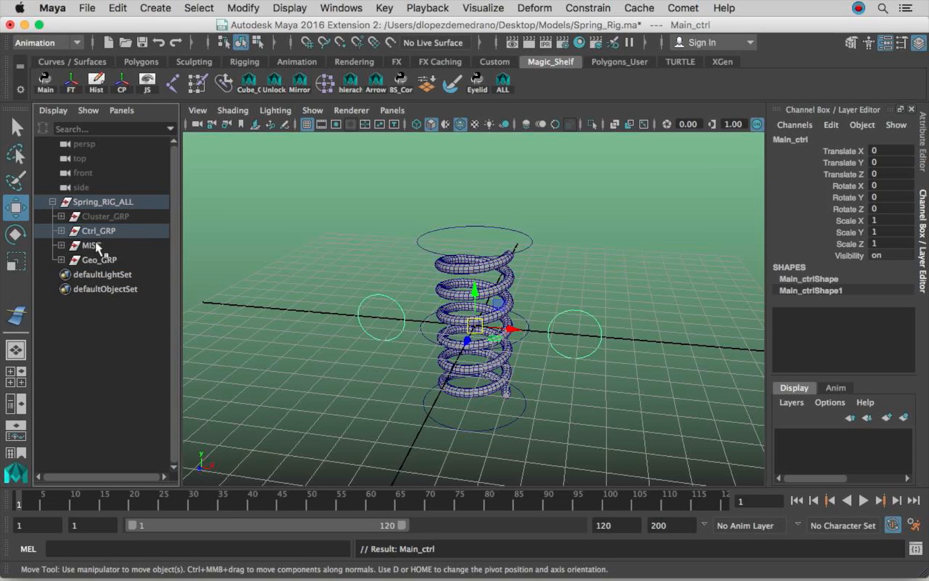
click(61, 231)
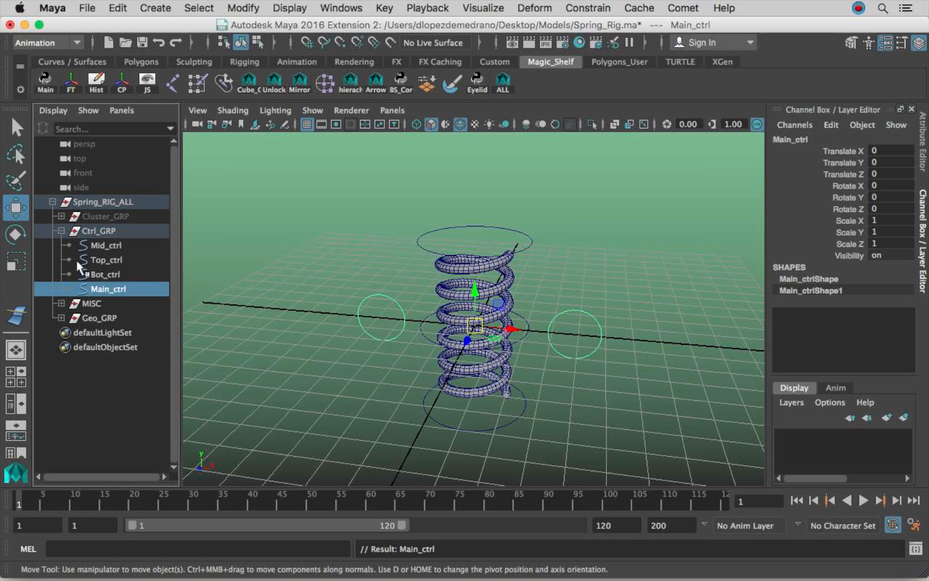
Parent Mid_ctrl, Top_ctrl and Bot_ctrl under Main_ctrl and expand Main_ctrl in the hierarchy.
click(115, 231)
alt+drag(369, 307, 556, 241)
drag(534, 203, 535, 433)
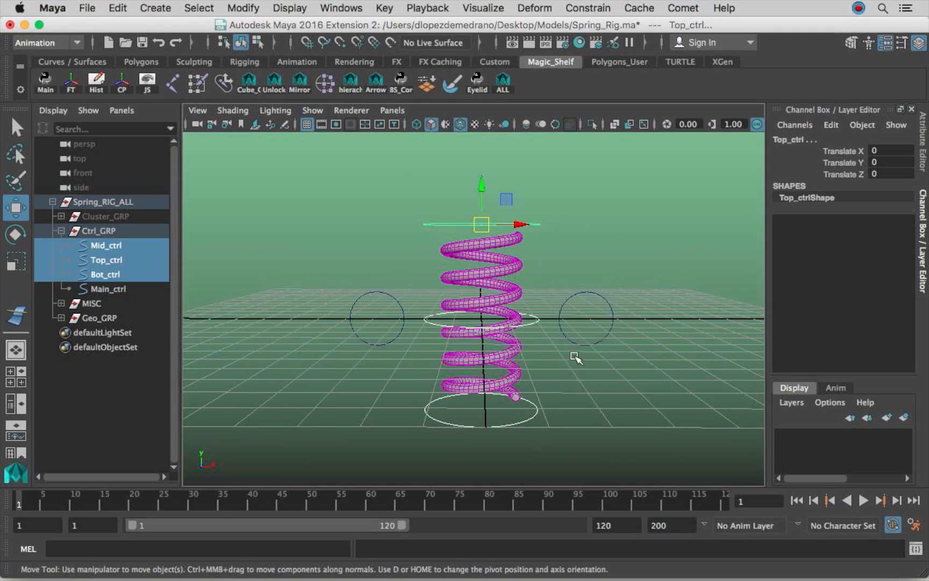
shift+click(591, 321)
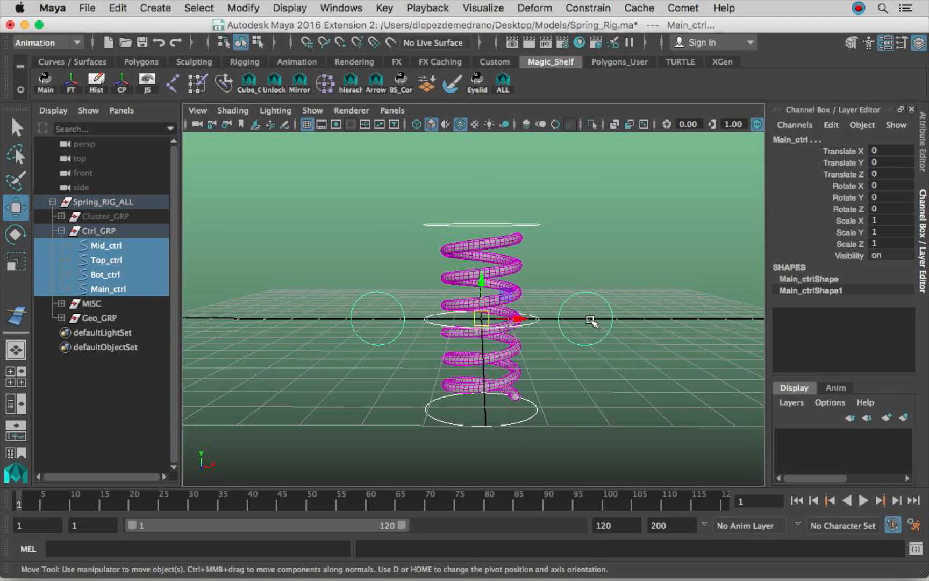
key(p)
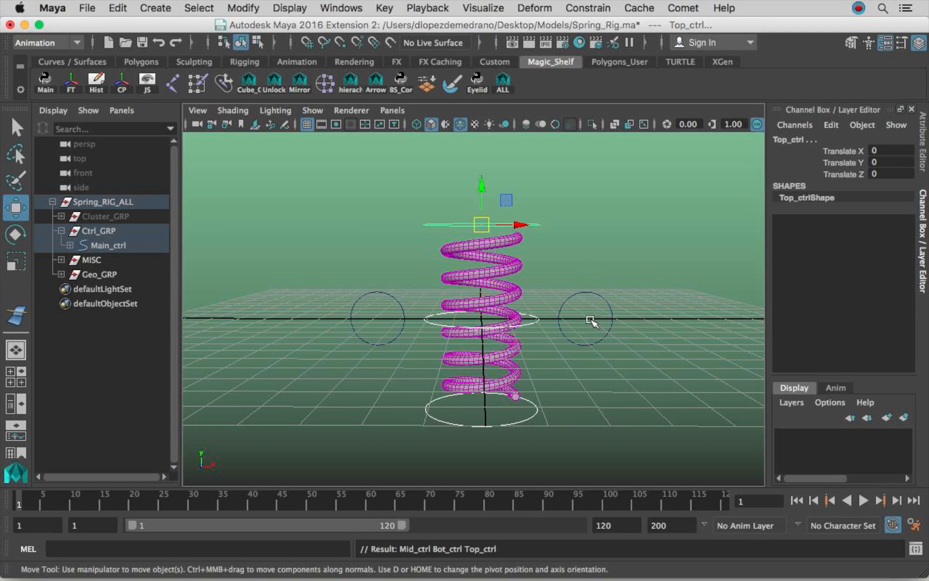
click(70, 245)
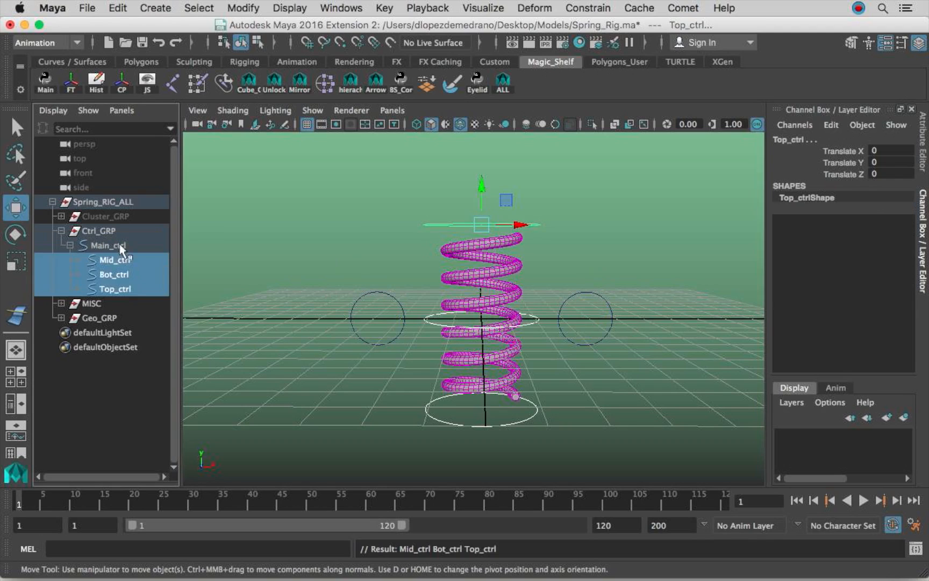
Examine the control hierarchy by selecting Main_ctrl, Mid_ctrl, Bot_ctrl, Top_ctrl and Ctrl_GRP in turn.
click(120, 245)
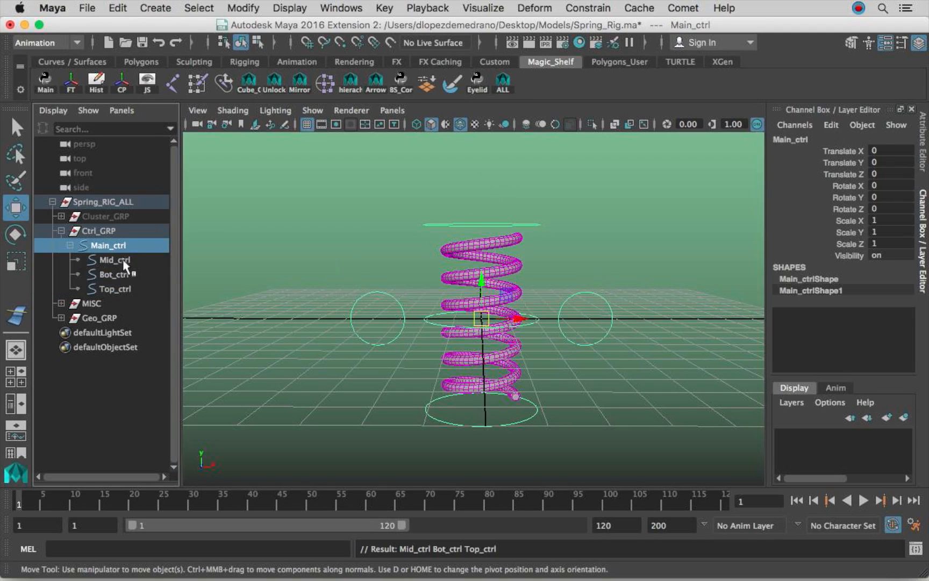
click(119, 260)
click(121, 274)
click(123, 288)
click(123, 248)
click(127, 230)
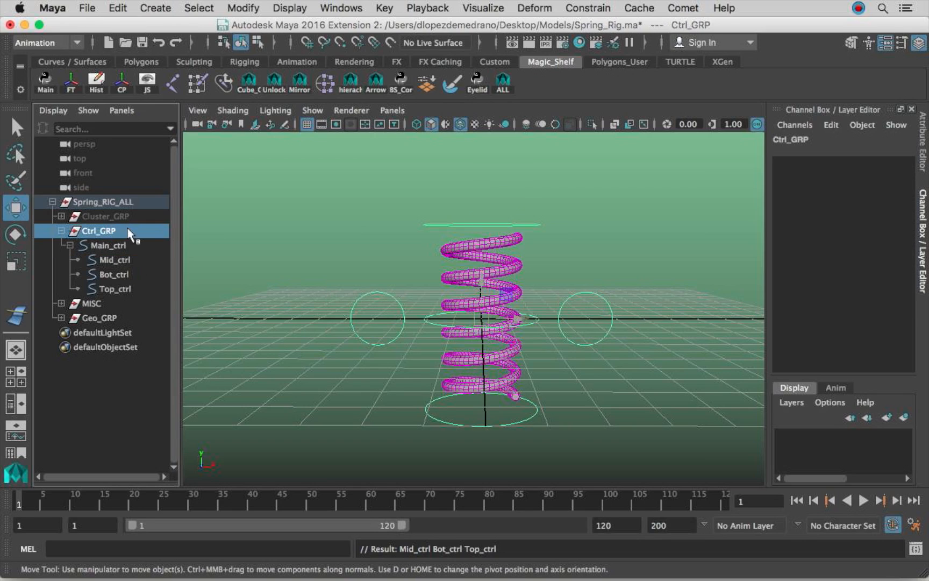
Try moving and rotating Main_ctrl with the whole spring, and undo both changes.
alt+drag(647, 257, 597, 269)
click(581, 319)
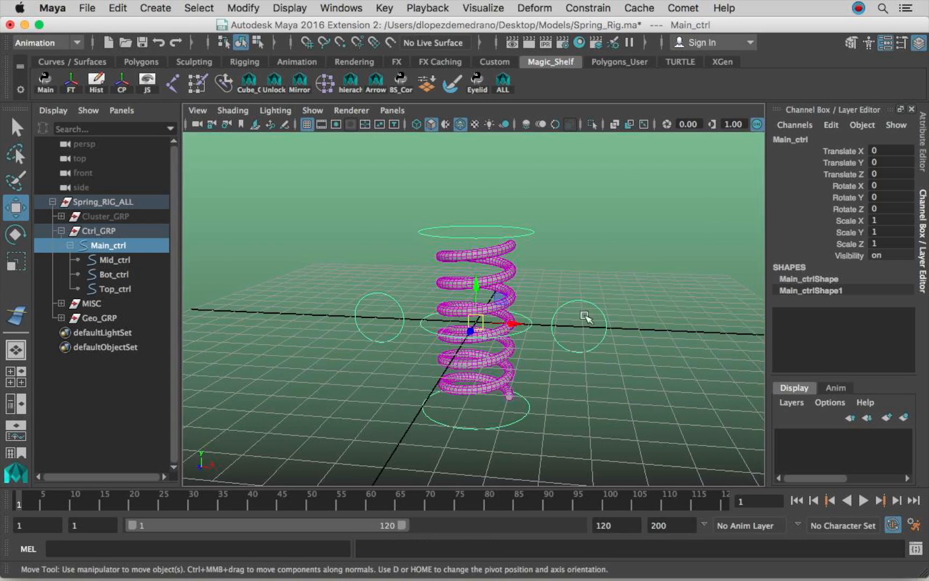
drag(484, 319, 436, 231)
key(e)
key(ctrl+z)
key(ctrl+z)
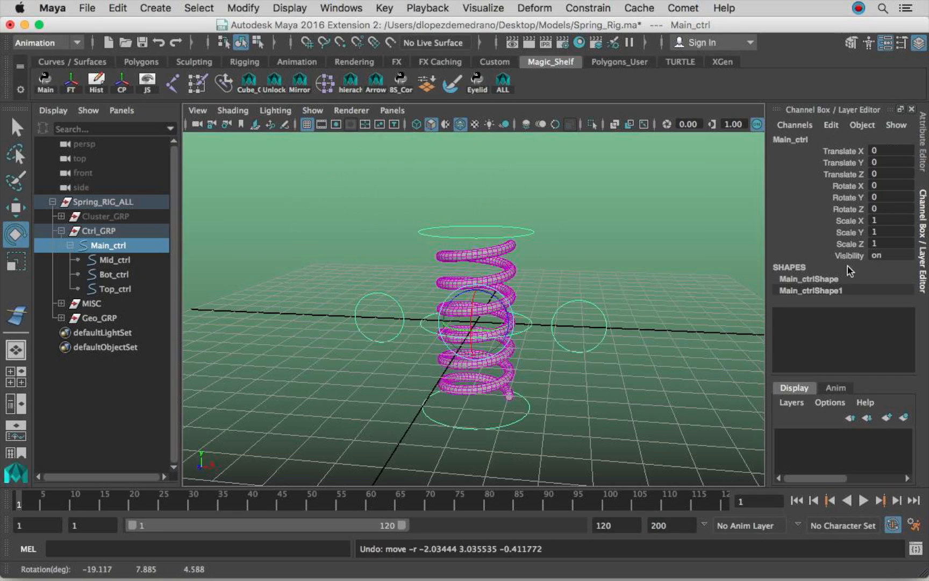
Lock and hide the Scale X, Y, Z and Visibility channels of Main_ctrl.
drag(842, 257, 841, 224)
right_click(823, 230)
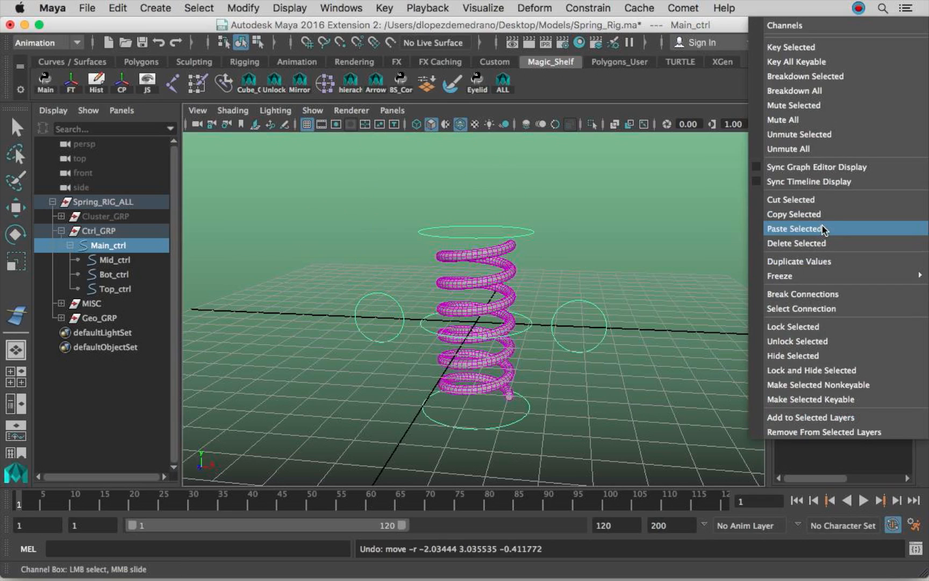
click(813, 307)
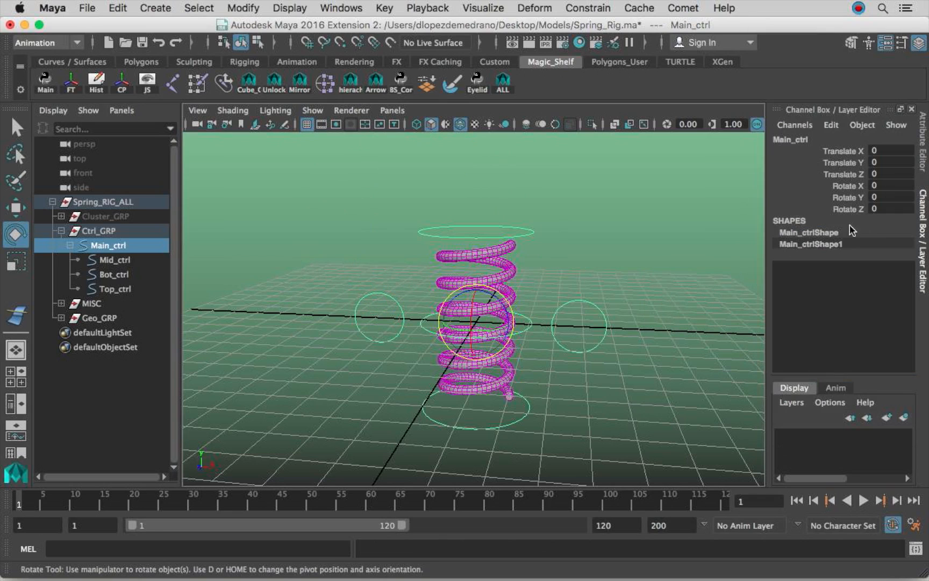
Test Main_ctrl by moving and rotating it away from the grid's origin.
key(w)
alt+right_drag(532, 315, 488, 314)
drag(476, 321, 427, 150)
key(e)
Try moving Top_ctrl on the displaced spring and undo the move.
click(461, 206)
key(w)
alt+drag(458, 188, 457, 278)
key(ctrl+z)
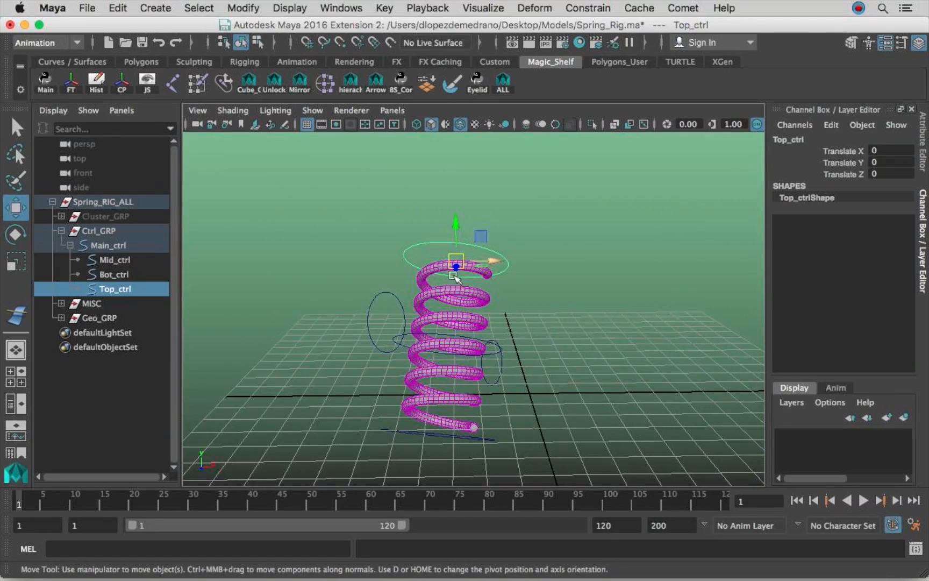
Rotate Main_ctrl to tilt the whole spring diagonally.
alt+drag(554, 337, 506, 386)
key(e)
drag(442, 325, 456, 318)
click(529, 313)
alt+drag(542, 261, 521, 276)
Select Top_ctrl and switch the Move tool's axis orientation to Object.
click(519, 278)
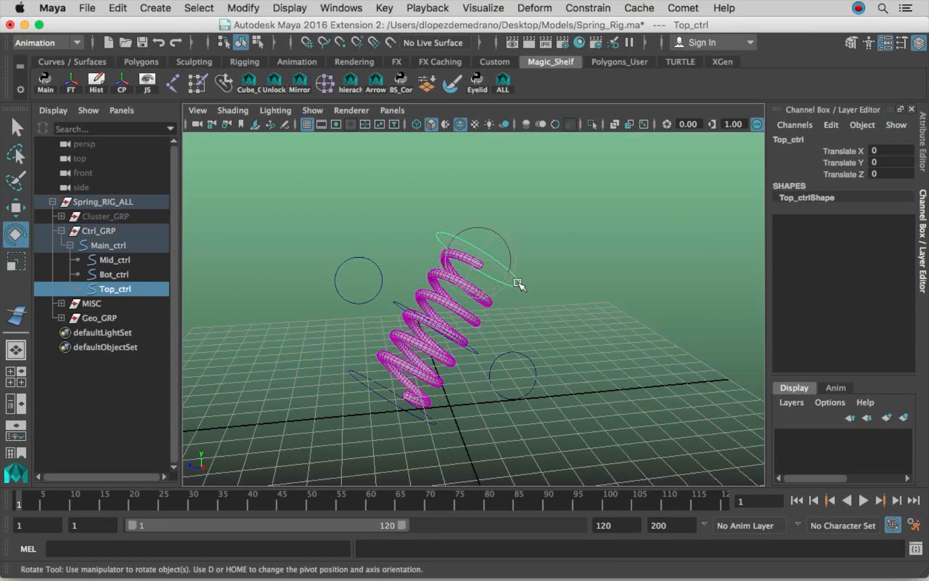
key(w)
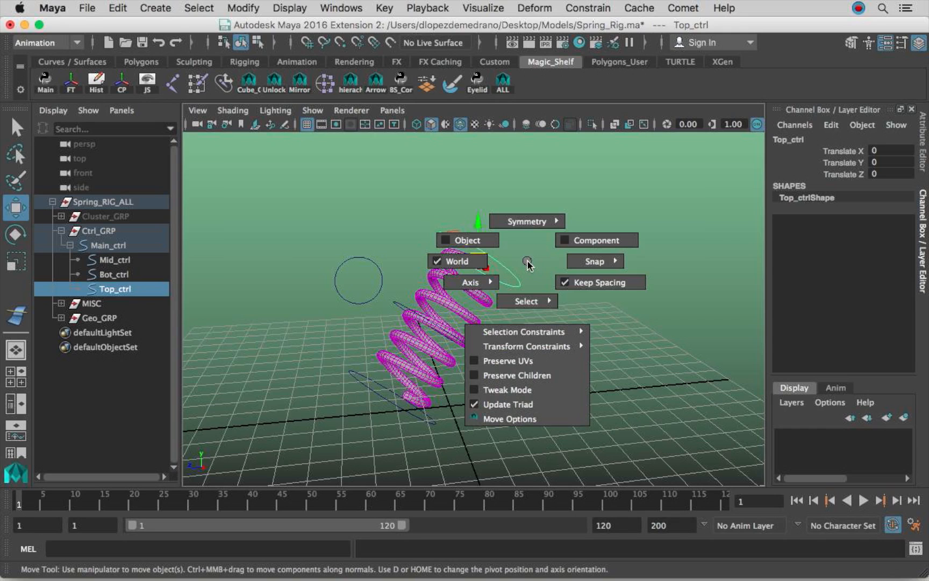
drag(480, 246, 479, 243)
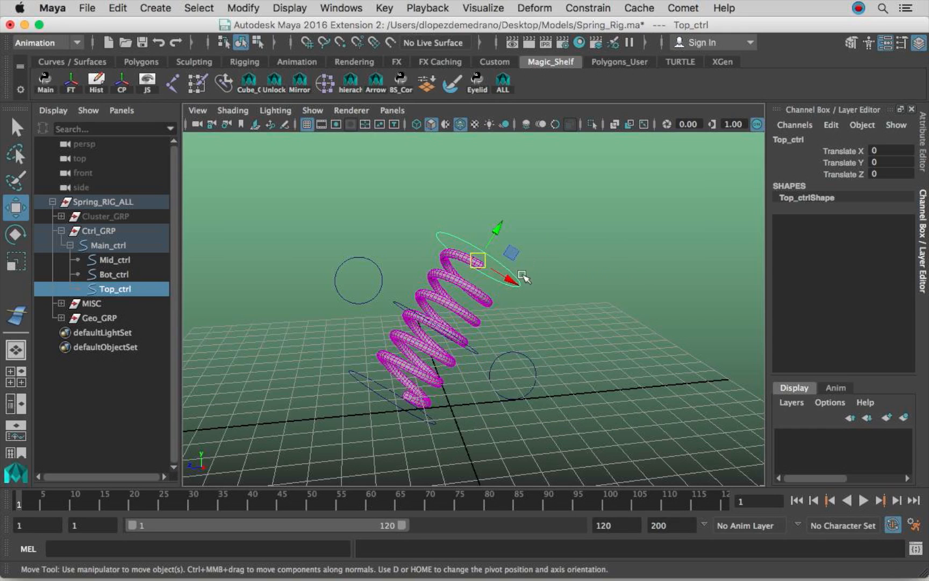
alt+drag(523, 277, 505, 237)
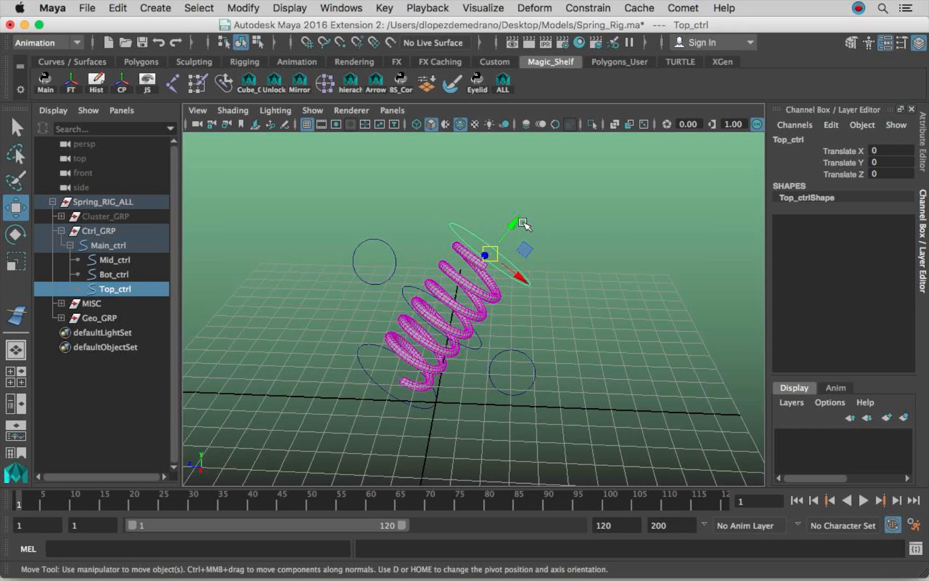
Move the top, middle and bottom controls individually to test the tilted spring's deformation.
alt+drag(512, 247, 524, 234)
drag(483, 259, 457, 285)
click(459, 279)
click(397, 369)
drag(396, 369, 474, 425)
click(515, 208)
drag(515, 207, 559, 212)
Select Main_ctrl and test moving and rotating it with the deformed spring.
drag(554, 348, 556, 350)
scroll(593, 353, down, 3)
drag(471, 310, 578, 320)
key(e)
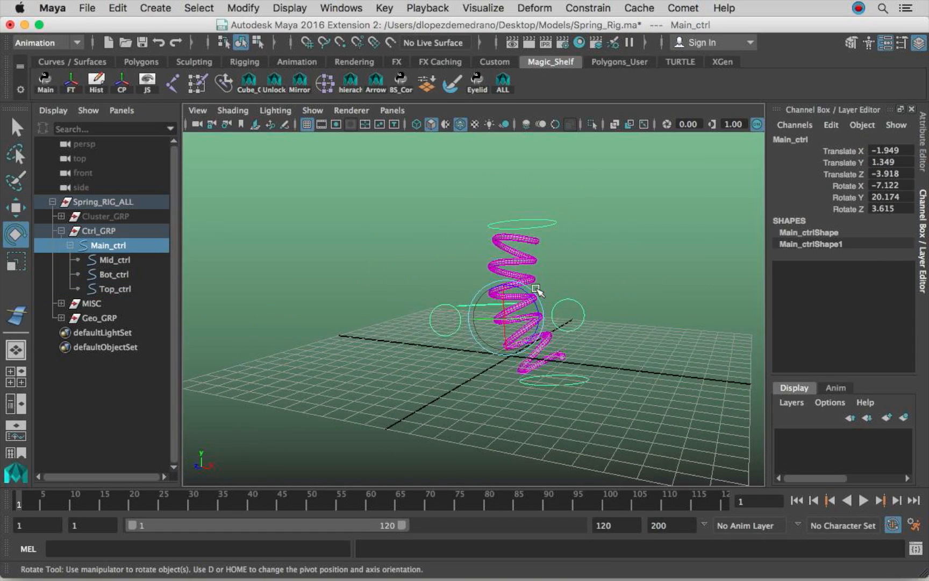
scroll(537, 289, up, 3)
alt+middle_drag(549, 297, 477, 296)
Restore the Main_ctrl selection and set all its translate and rotate channels to 0.
click(576, 272)
key(super+z)
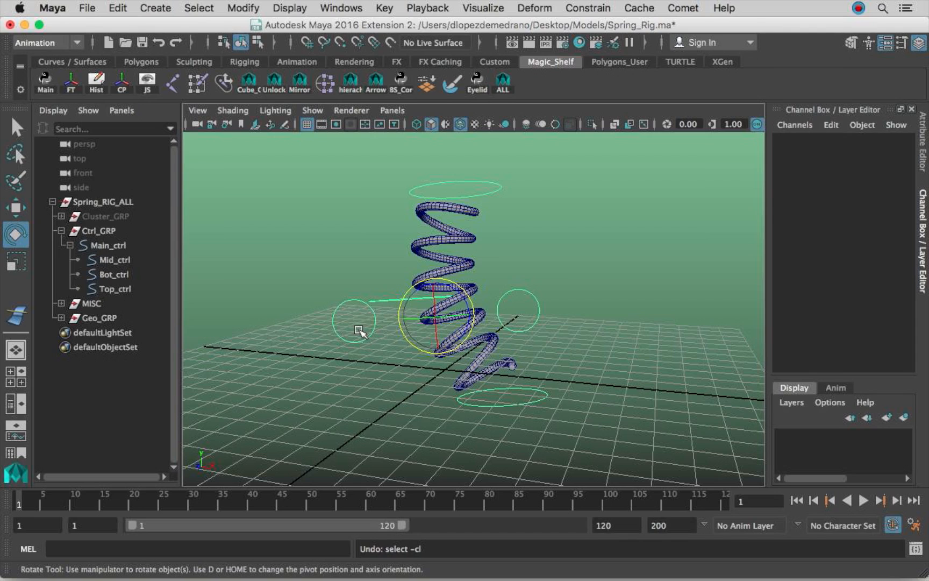
drag(892, 150, 890, 208)
text(0)
key(Return)
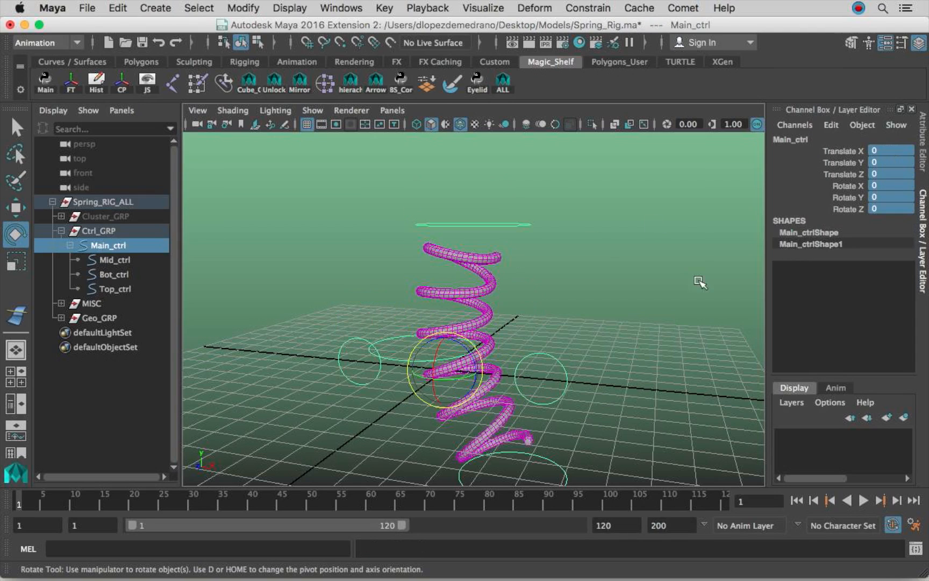
Set Translate X, Y and Z to 0 for Top_ctrl, Mid_ctrl and Bot_ctrl together.
click(497, 224)
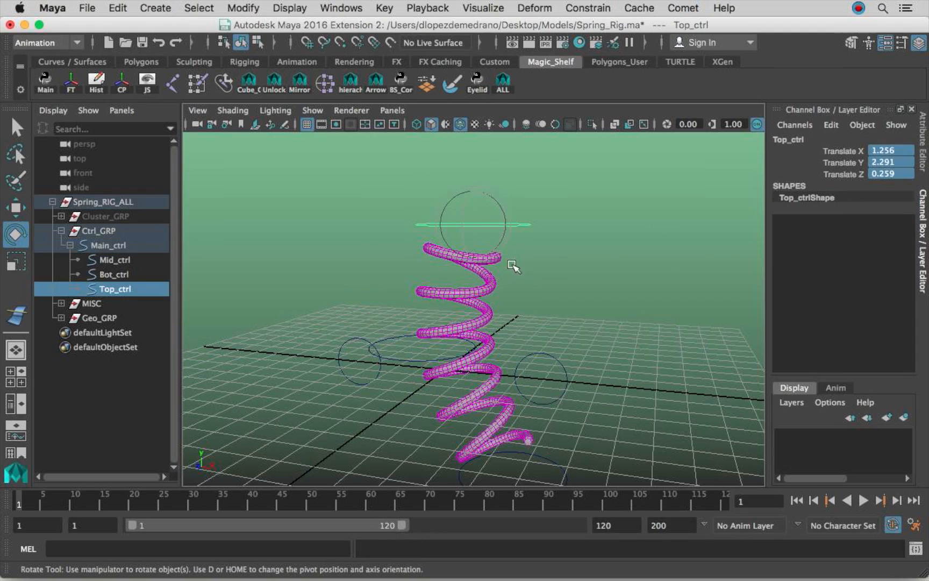
shift+click(128, 262)
drag(903, 153, 899, 172)
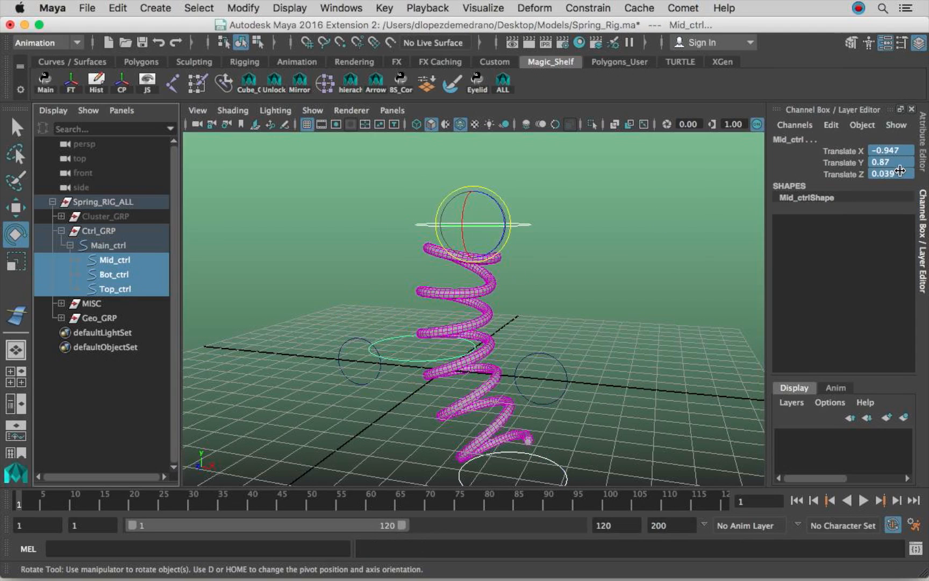
text(0)
key(Return)
Select Main_ctrl and show its transform node in the Attribute Editor.
click(560, 290)
alt+drag(537, 318, 560, 311)
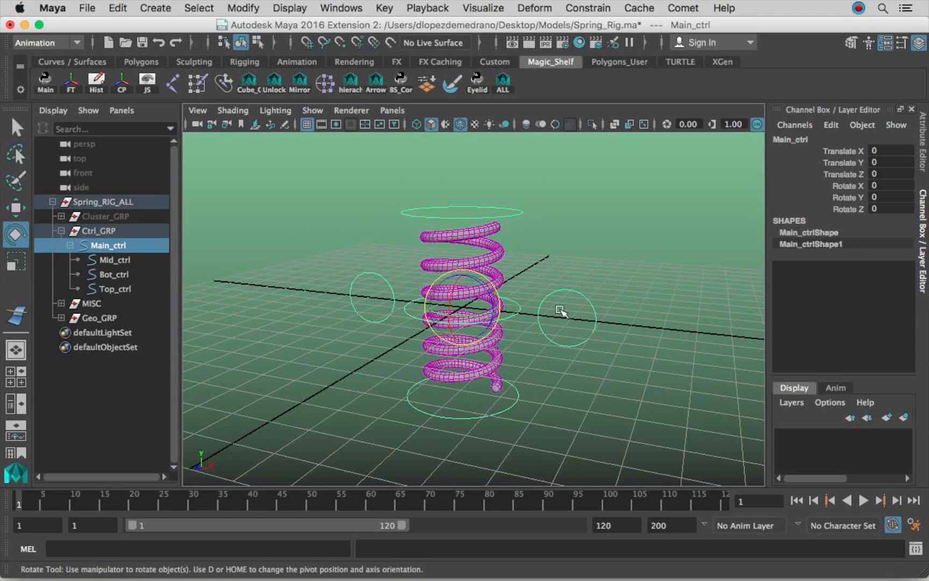
click(921, 161)
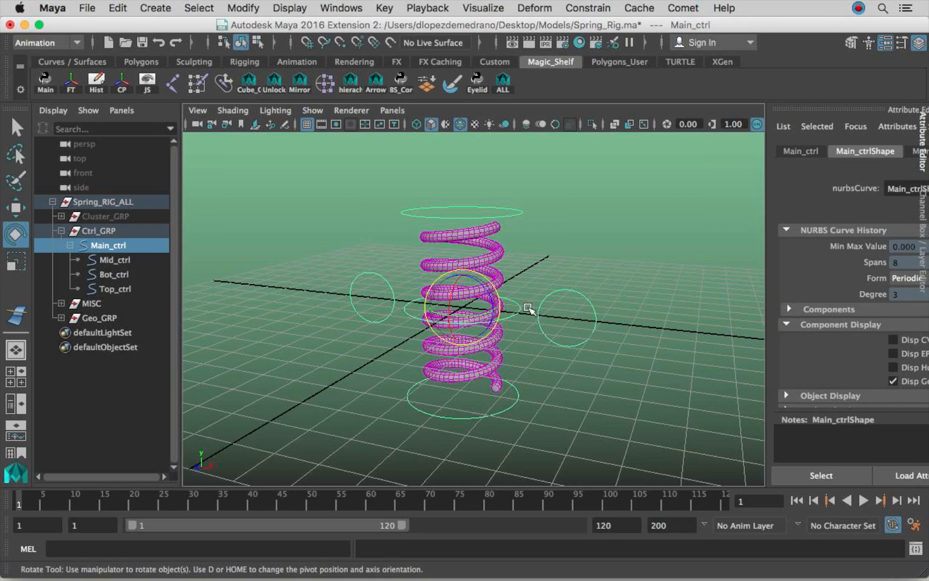
alt+middle_drag(455, 283, 476, 294)
alt+right_drag(476, 293, 498, 293)
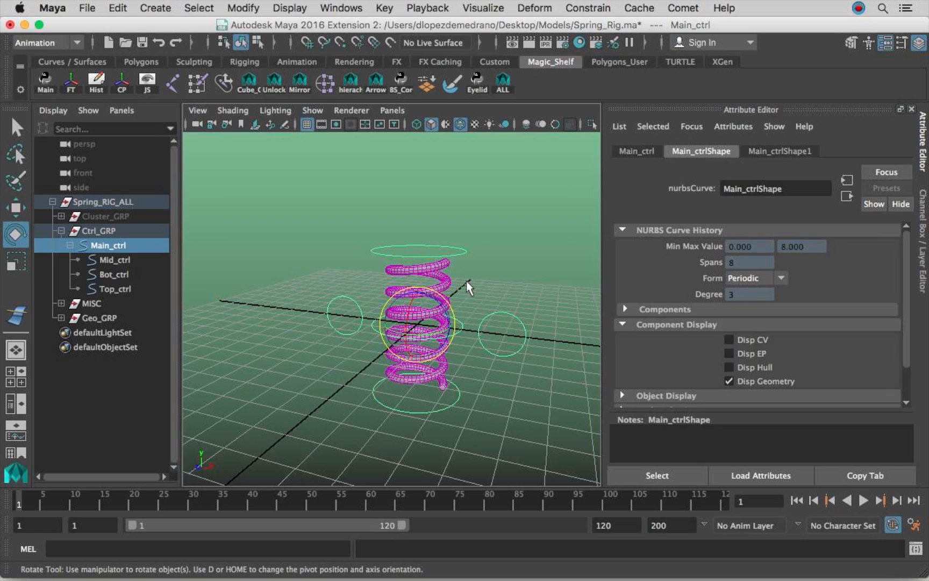
key(f)
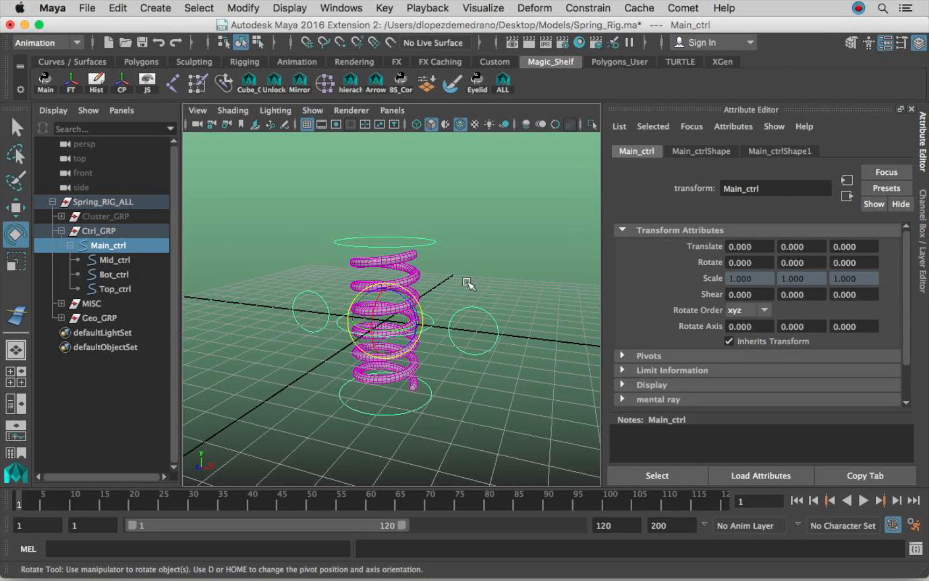
Enable the drawing overrides in Main_ctrl's Display attributes.
scroll(697, 327, down, 3)
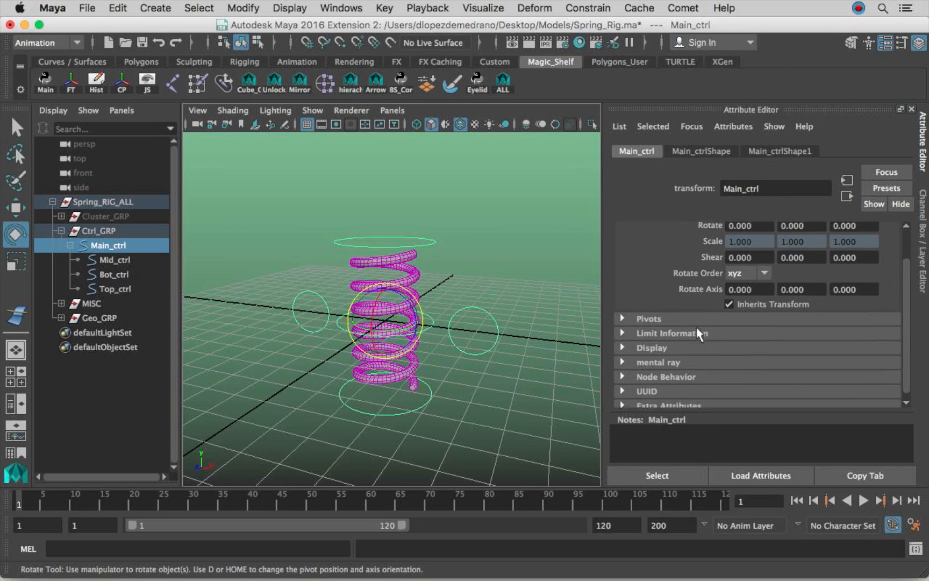
click(670, 343)
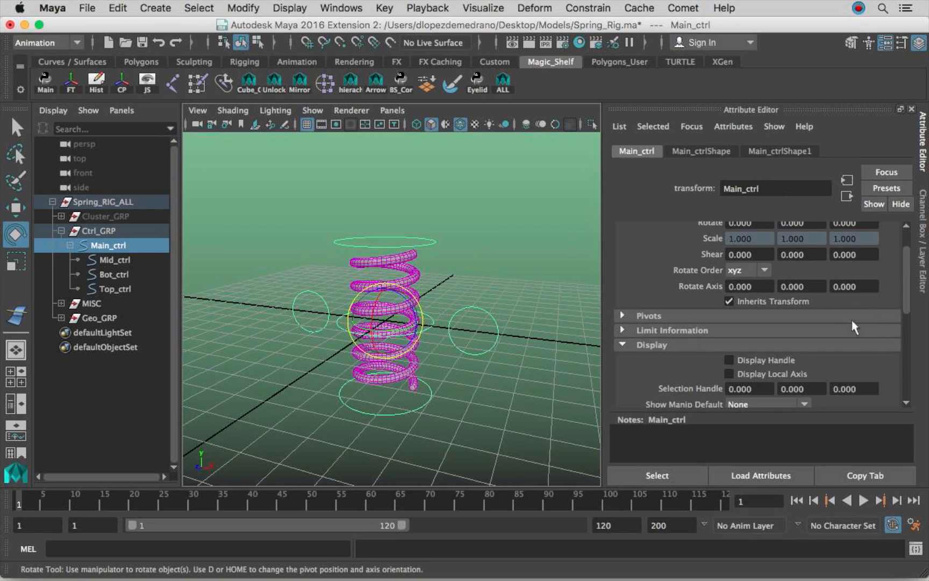
scroll(652, 347, down, 5)
scroll(678, 332, down, 5)
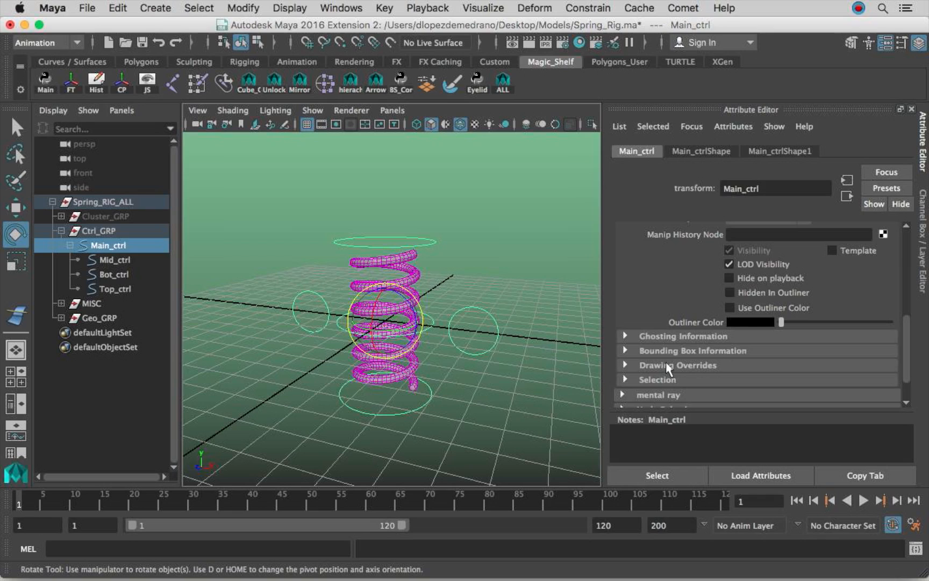
click(677, 365)
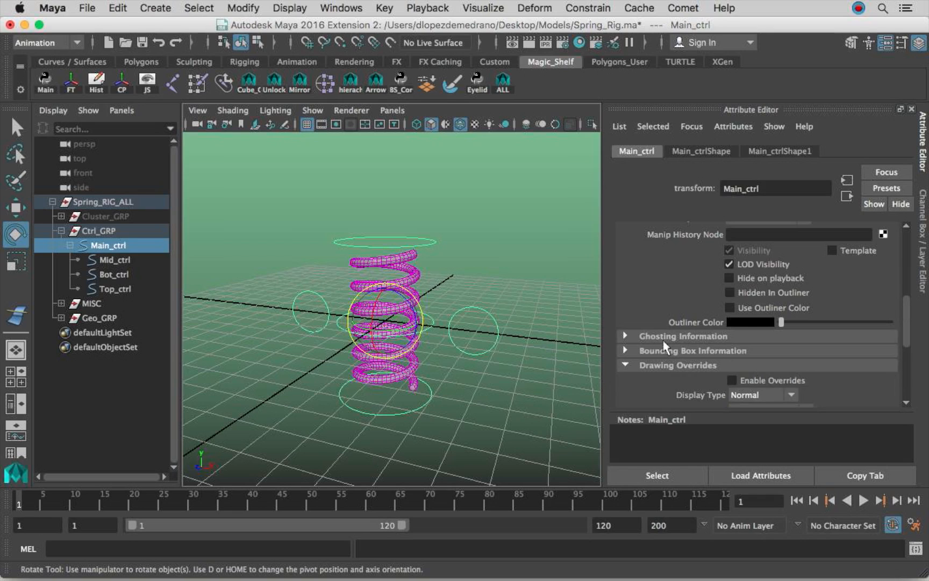
scroll(677, 336, down, 5)
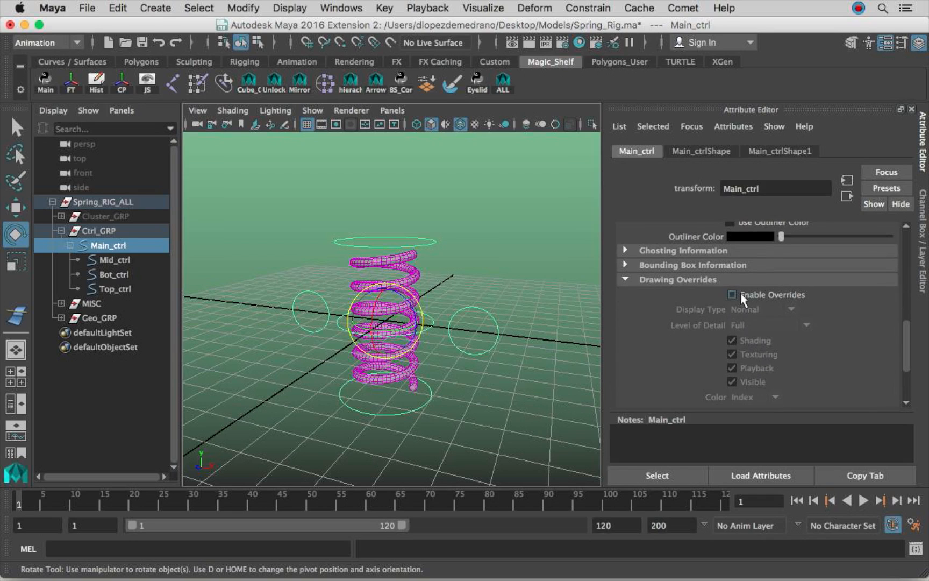
click(740, 293)
scroll(676, 316, down, 3)
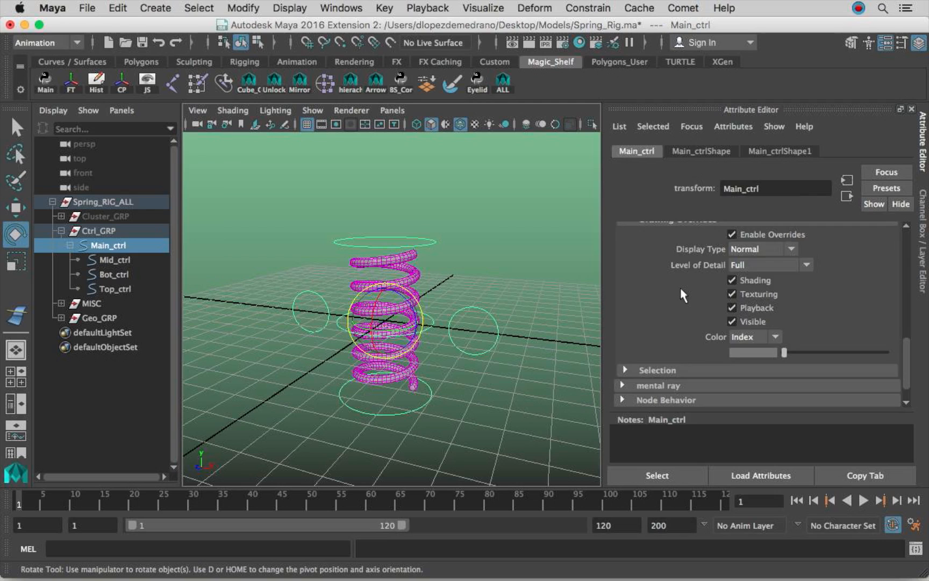
Review Main_ctrl's Display attributes and toggle its drawing overrides off and on again.
scroll(680, 288, up, 10)
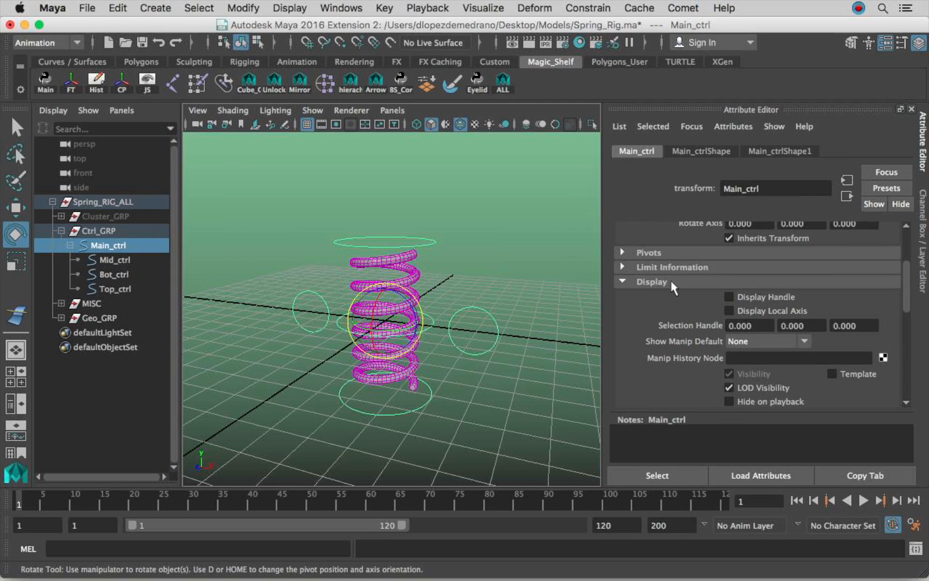
scroll(673, 288, down, 6)
scroll(685, 355, down, 7)
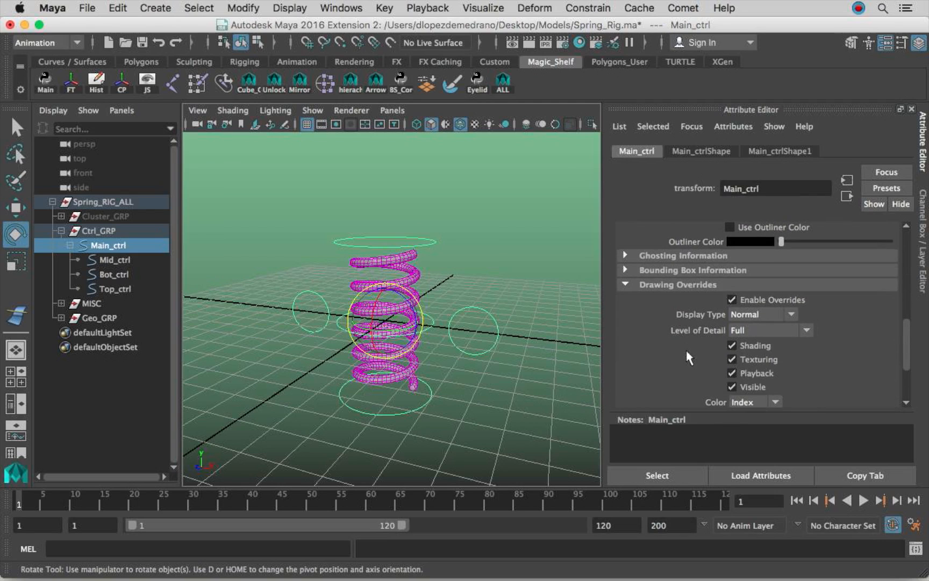
click(747, 233)
click(748, 233)
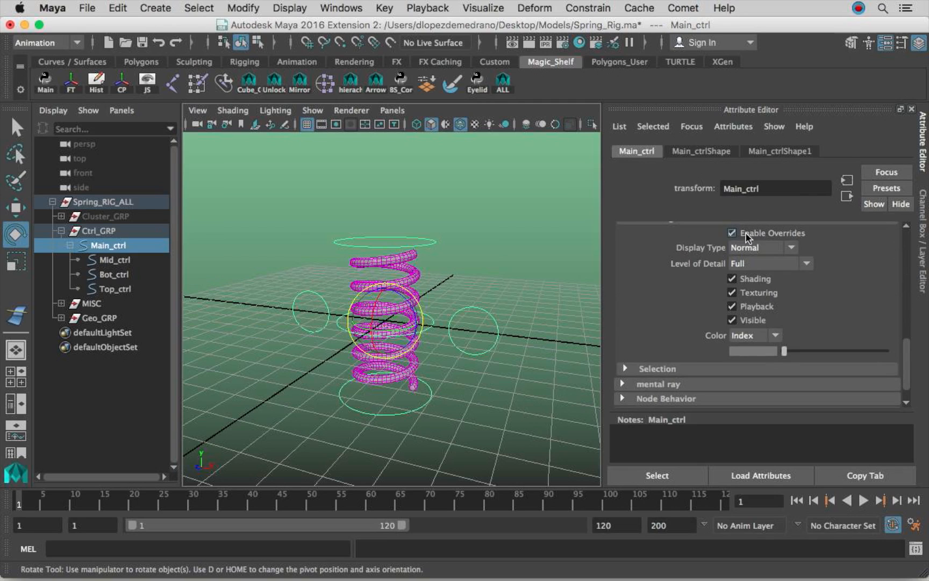
Set Main_ctrl's override index color to bright green and deselect it to check the controls.
click(830, 351)
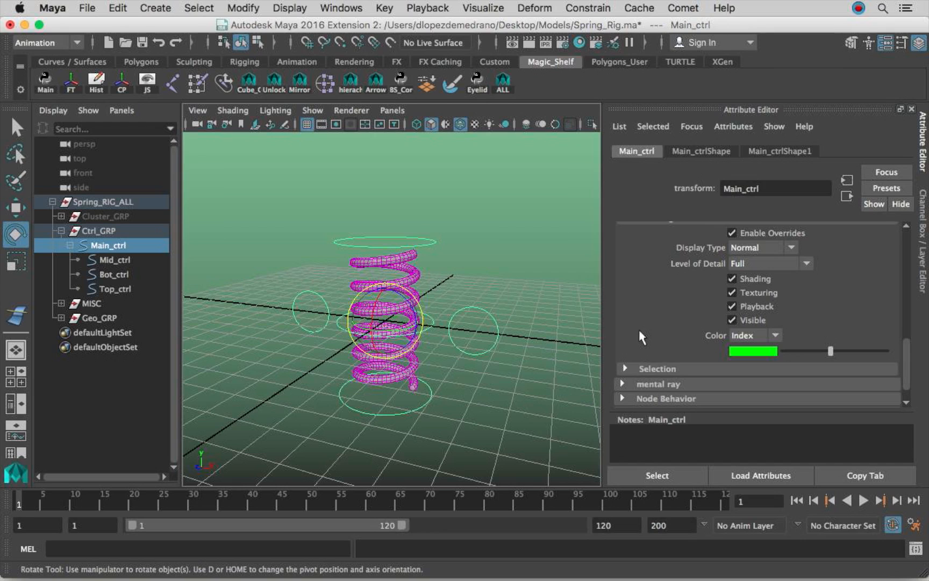
click(500, 269)
alt+drag(453, 273, 462, 255)
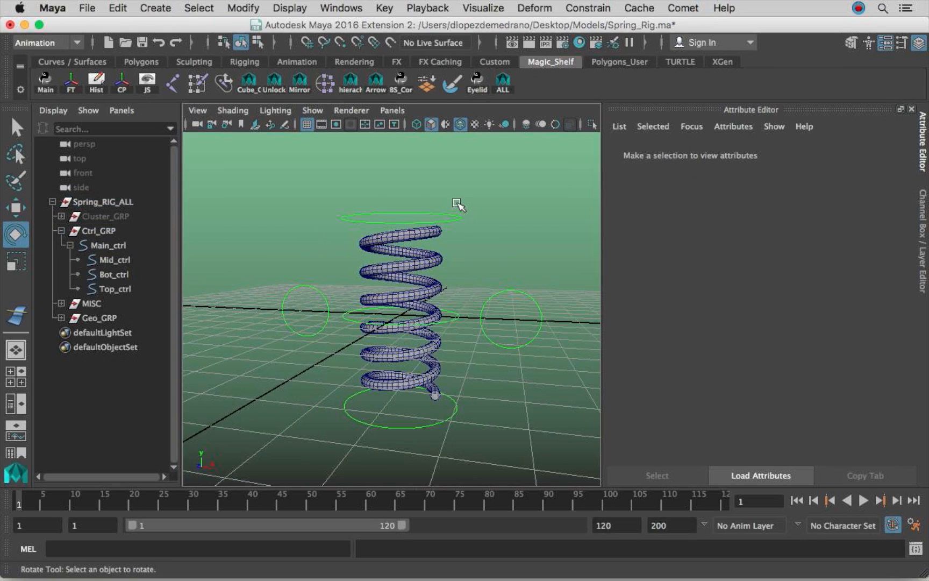
Enable the drawing overrides on Top_ctrl, set its override index color to white and deselect it.
click(456, 220)
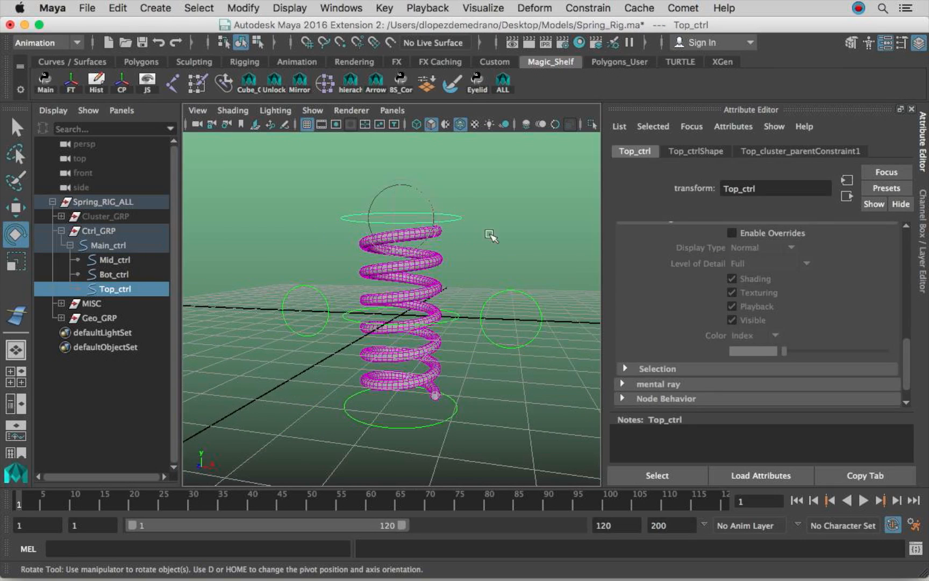
alt+drag(506, 234, 486, 237)
click(763, 235)
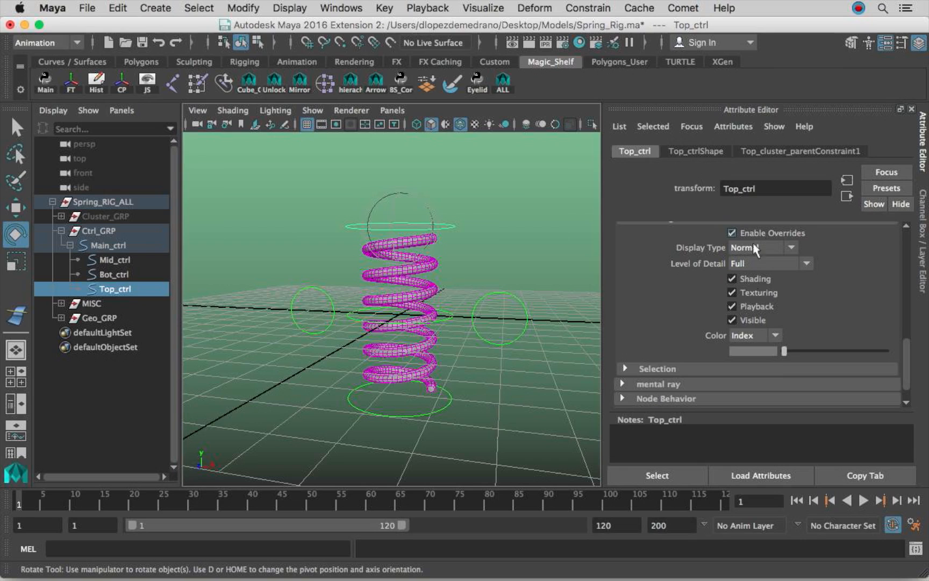
drag(787, 352, 839, 356)
click(527, 213)
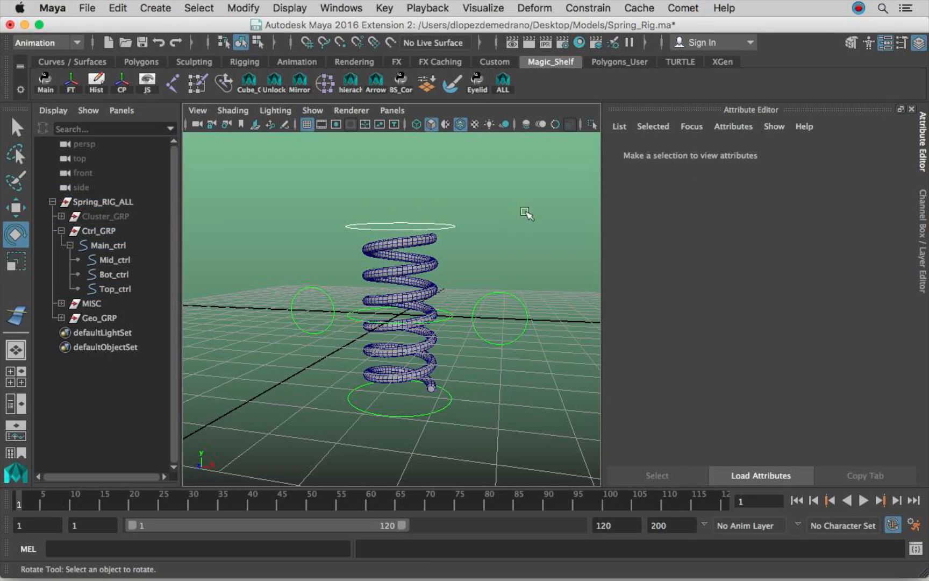
Enable the drawing overrides on Mid_ctrl and set its override index color to white.
click(444, 308)
click(747, 235)
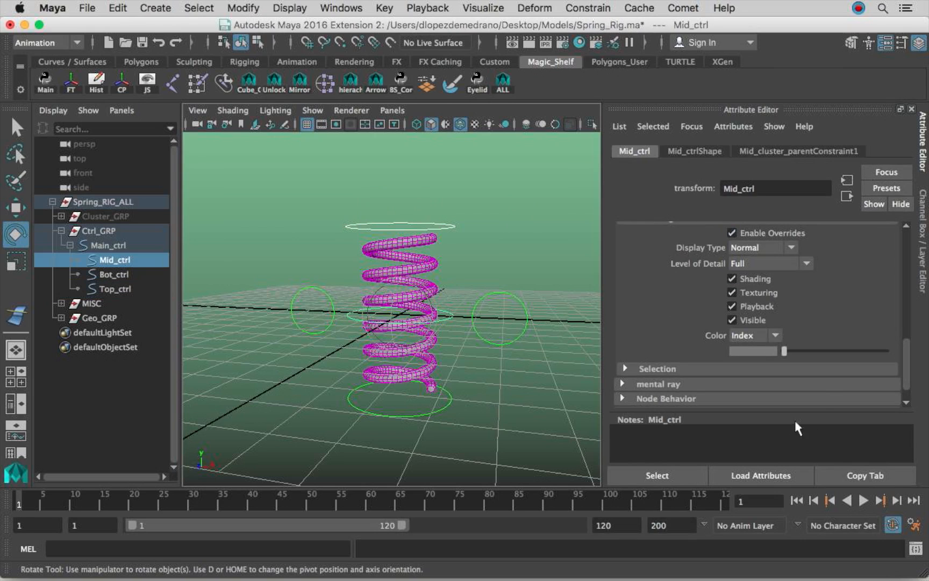
drag(823, 353, 836, 351)
Enable the drawing overrides on Bot_ctrl, set its override index color to white and deselect it.
click(437, 395)
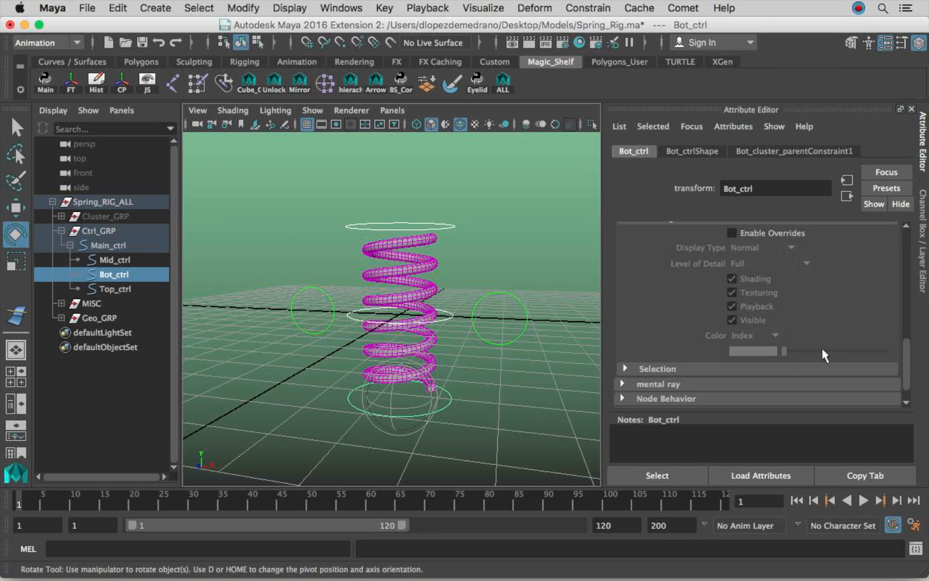
click(780, 237)
drag(829, 353, 836, 351)
click(498, 363)
scroll(483, 317, down, 1)
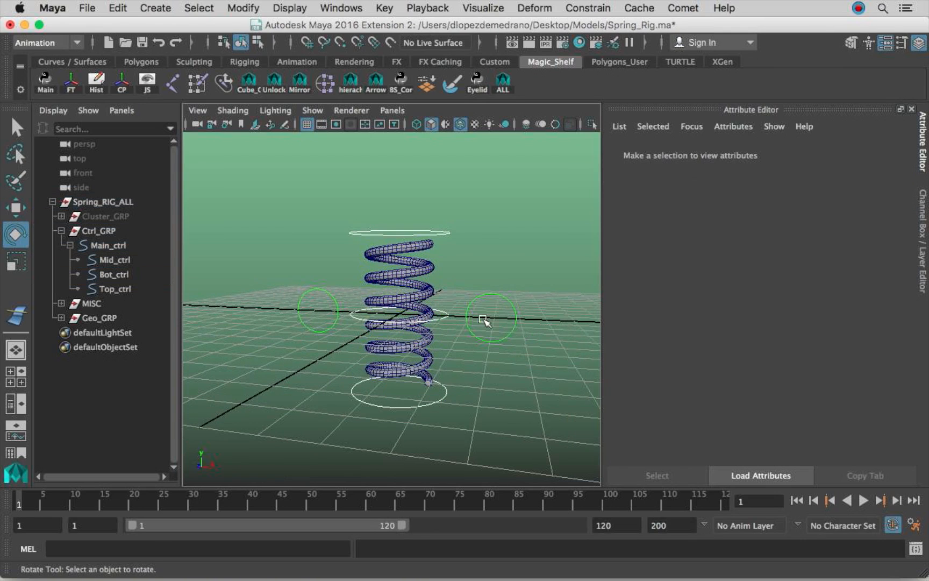
Compare the attributes of Main_ctrl's transform node with those of its Main_ctrlShape node.
click(486, 321)
alt+drag(498, 288, 499, 307)
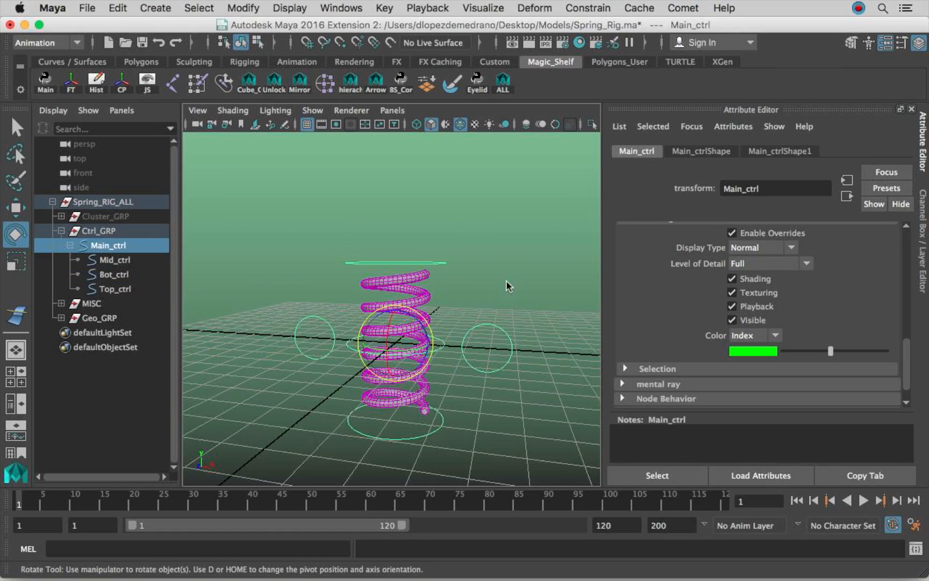
click(506, 280)
click(498, 326)
click(702, 152)
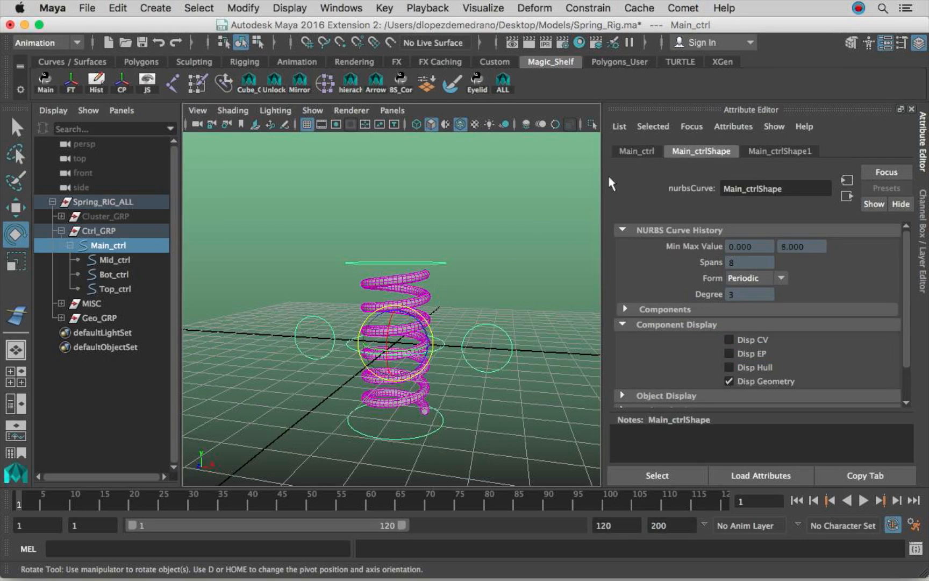
click(636, 151)
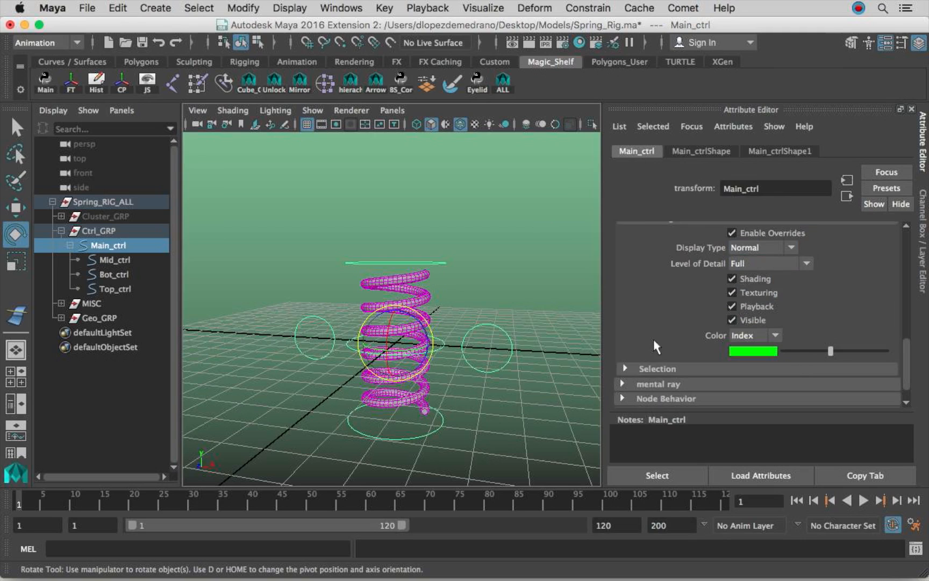
click(540, 259)
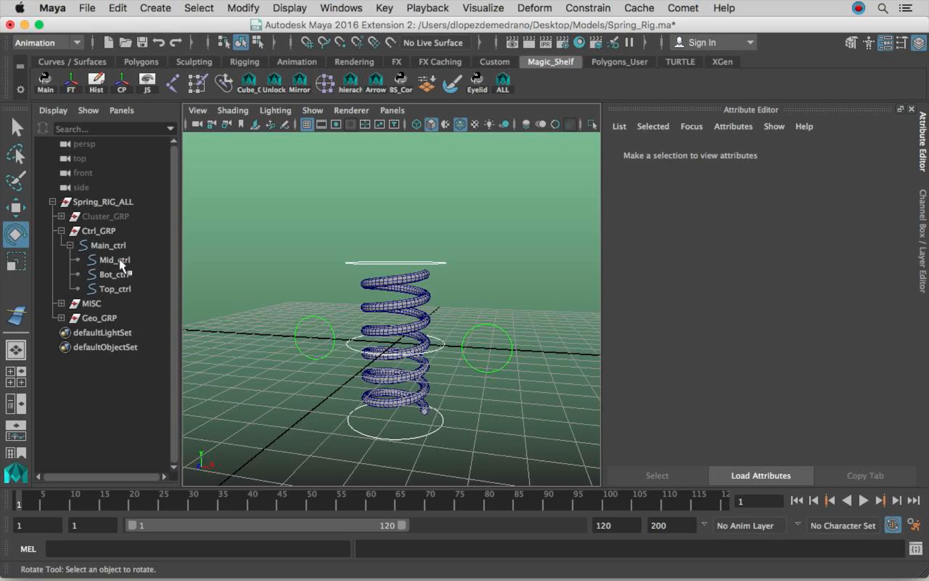
click(481, 342)
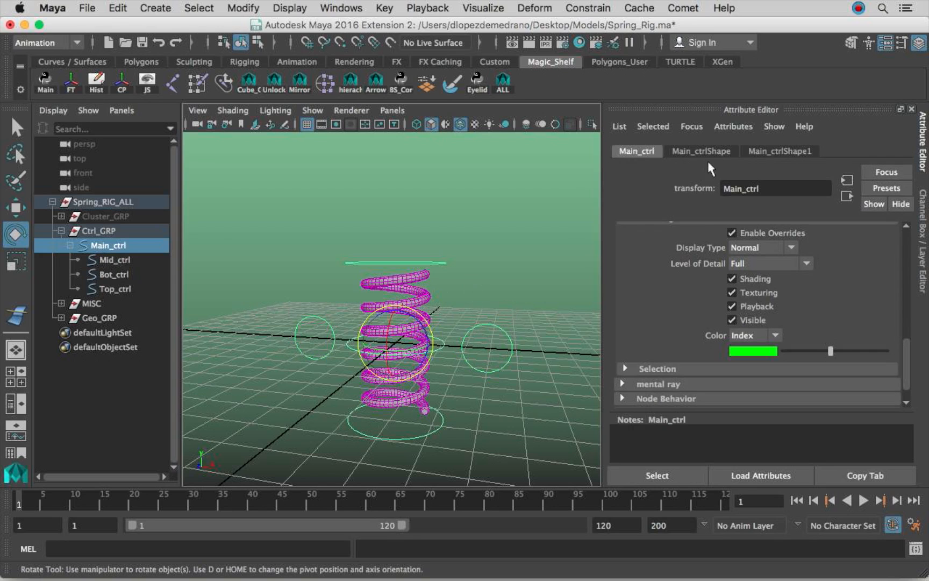
click(704, 153)
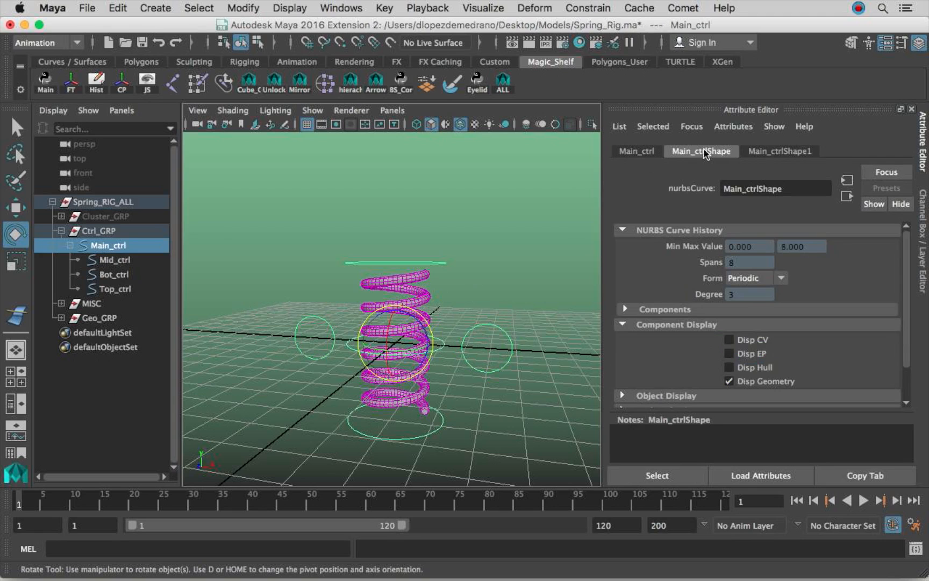
Select Mid_ctrl, Bot_ctrl and Top_ctrl together to view their shape attributes, and deselect them.
click(448, 260)
drag(449, 243, 446, 430)
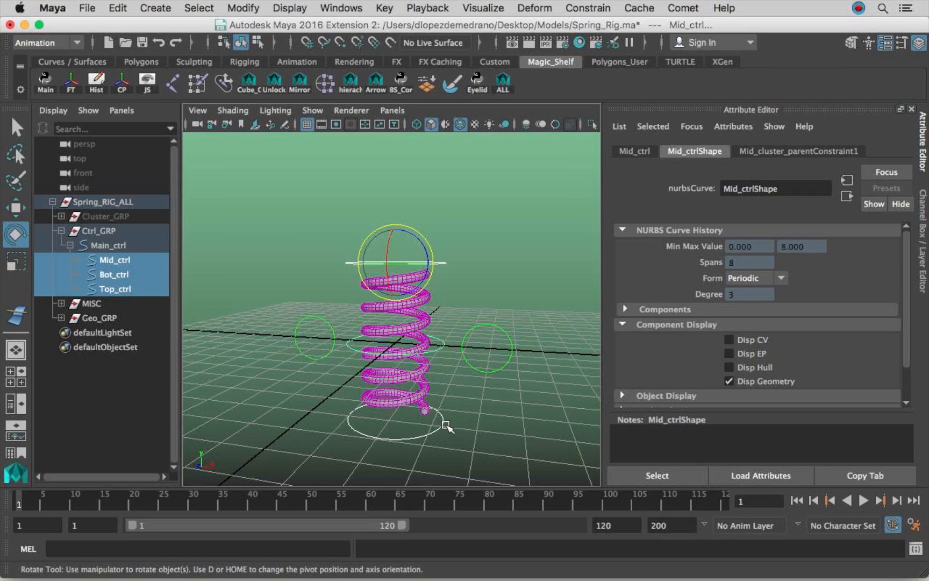
click(498, 286)
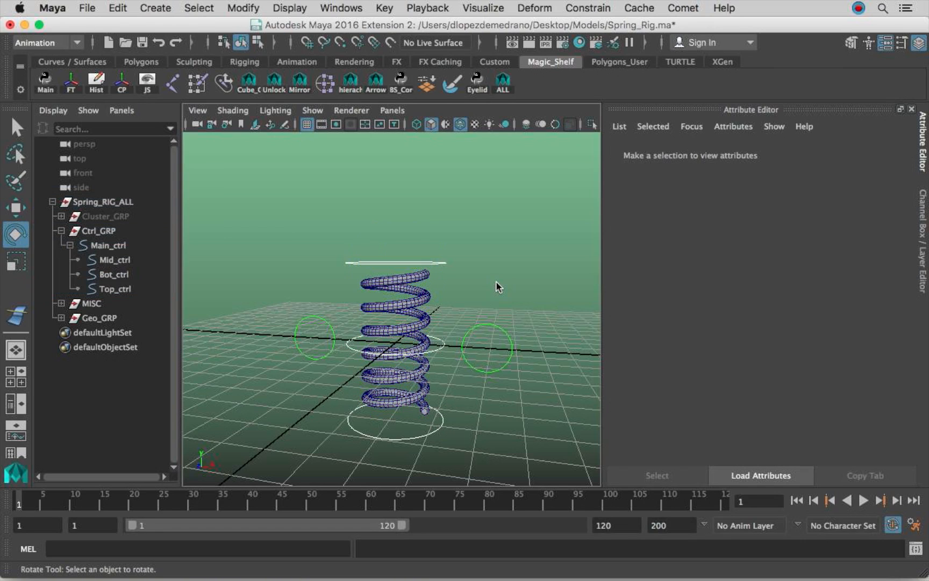
alt+drag(490, 286, 447, 290)
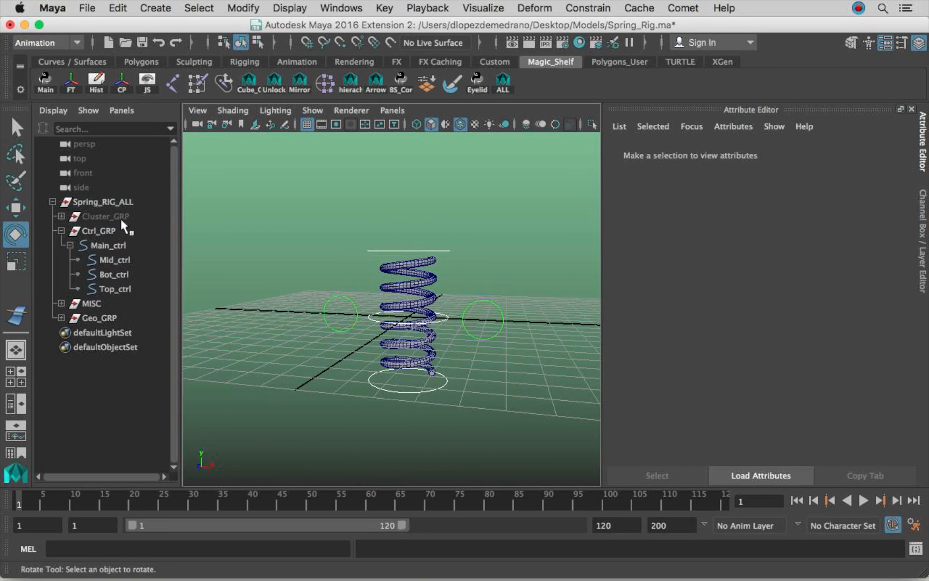
alt+drag(440, 266, 431, 262)
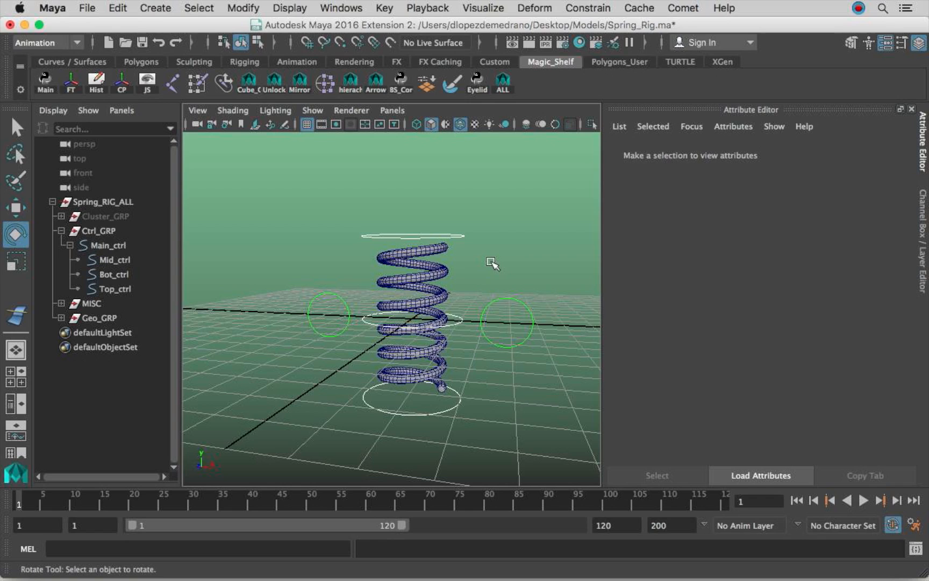
Examine the Object Display and Drawing Overrides settings of Main_ctrlShape, return to the Main_ctrl transform attributes and clear the selection.
click(500, 324)
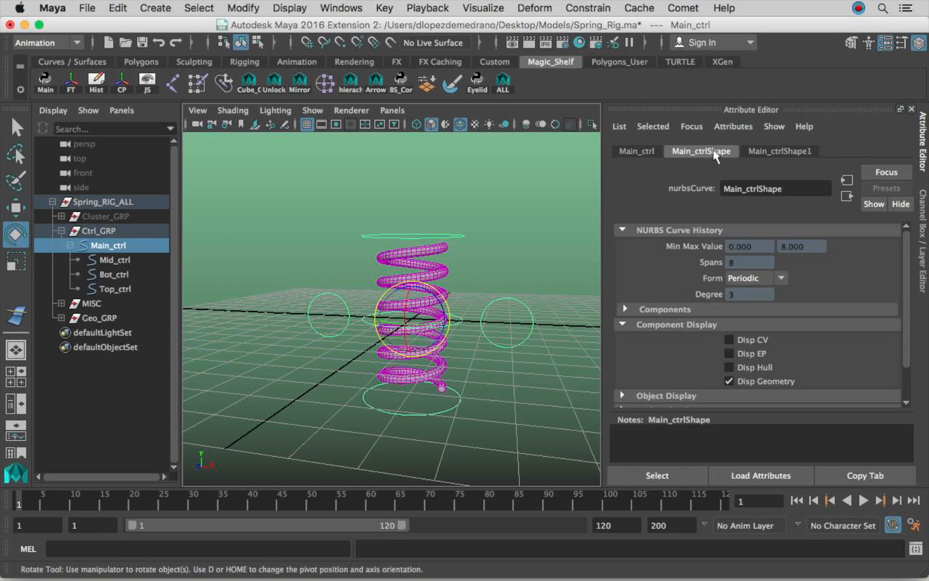
scroll(679, 314, down, 2)
click(668, 350)
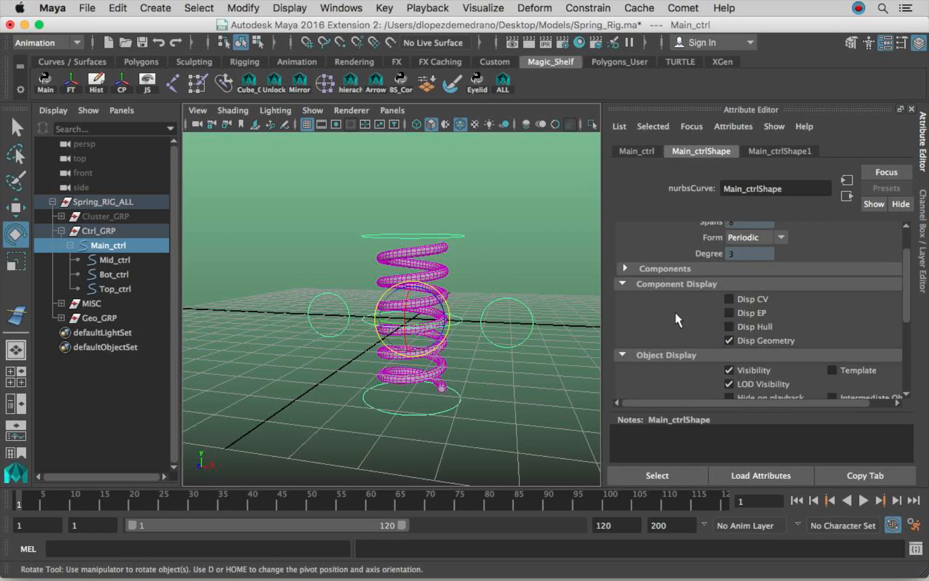
scroll(674, 310, down, 4)
click(677, 380)
scroll(699, 344, down, 4)
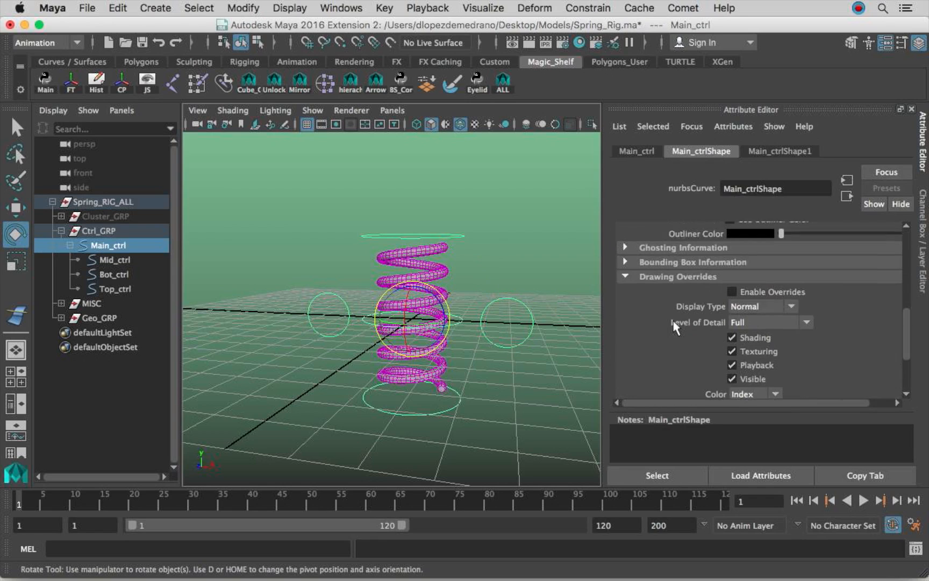
scroll(745, 299, down, 3)
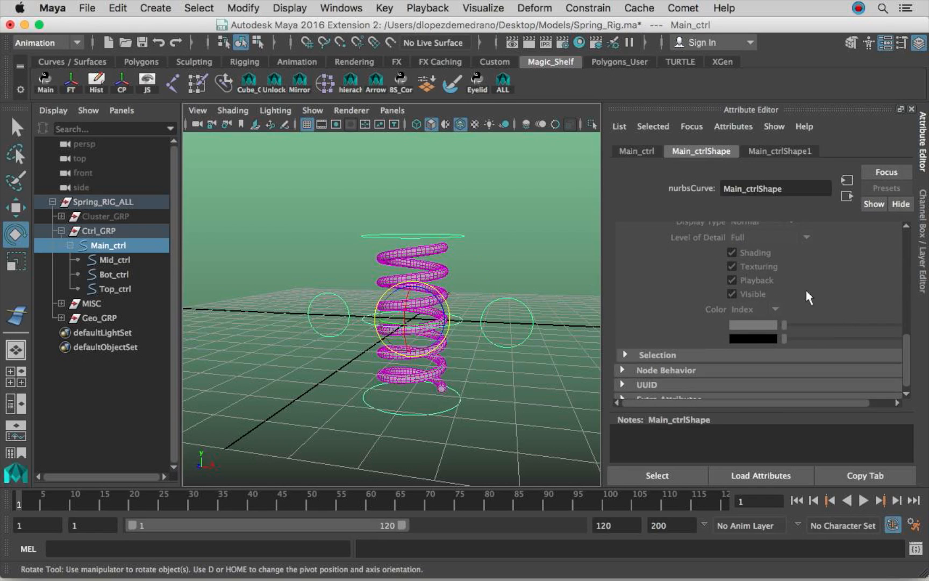
click(654, 151)
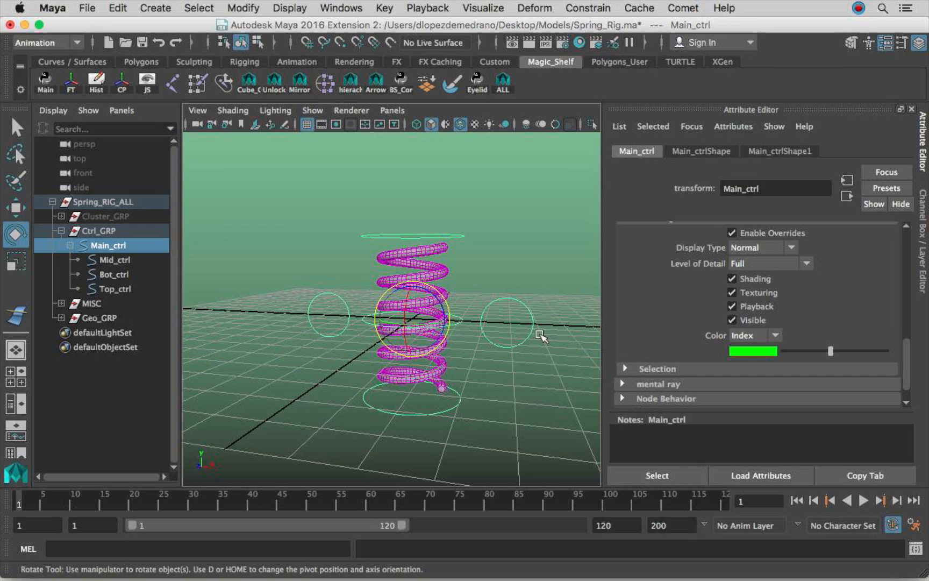
click(503, 266)
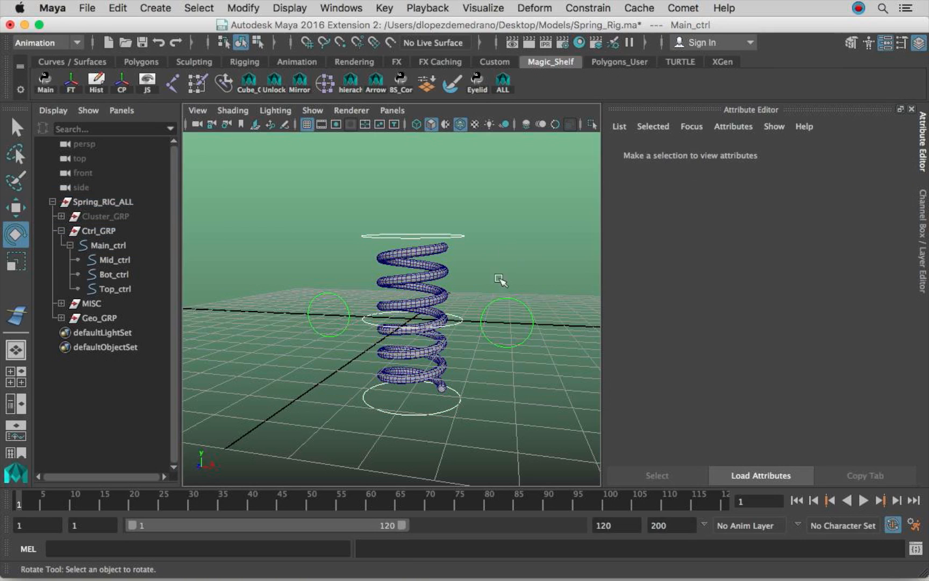
Show the Channel Box and collapse the Spring_RIG_ALL hierarchy in the Outliner.
click(924, 220)
alt+right_drag(655, 250, 597, 253)
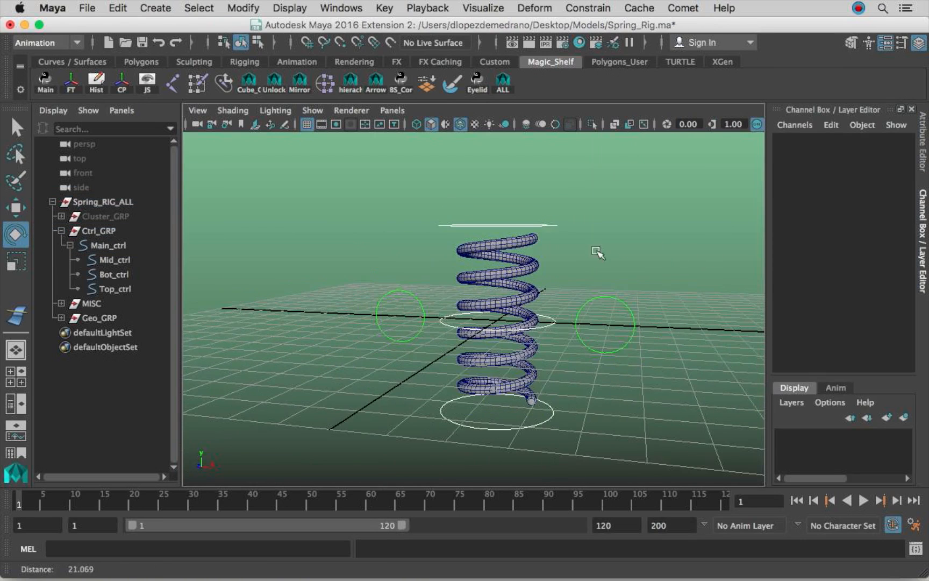
alt+middle_drag(597, 252, 560, 256)
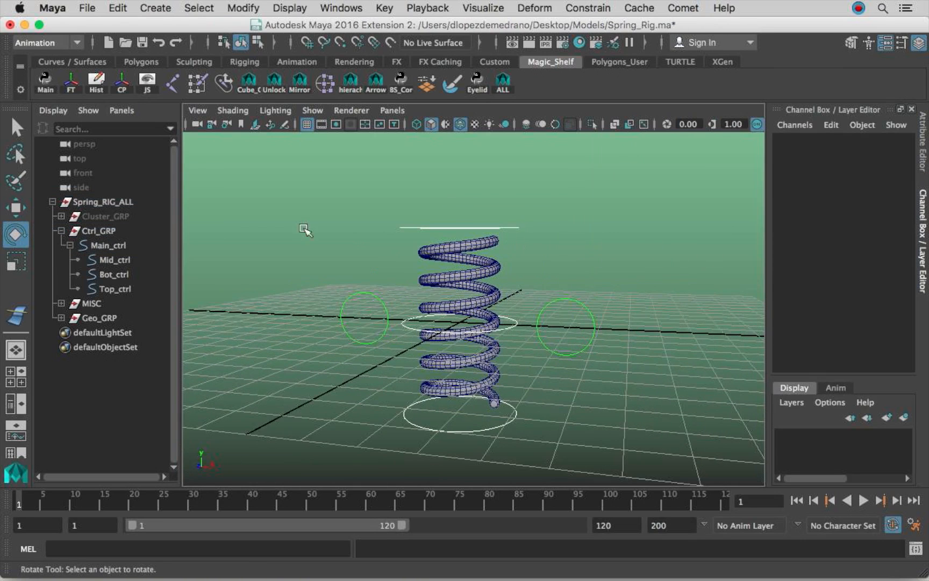
click(52, 201)
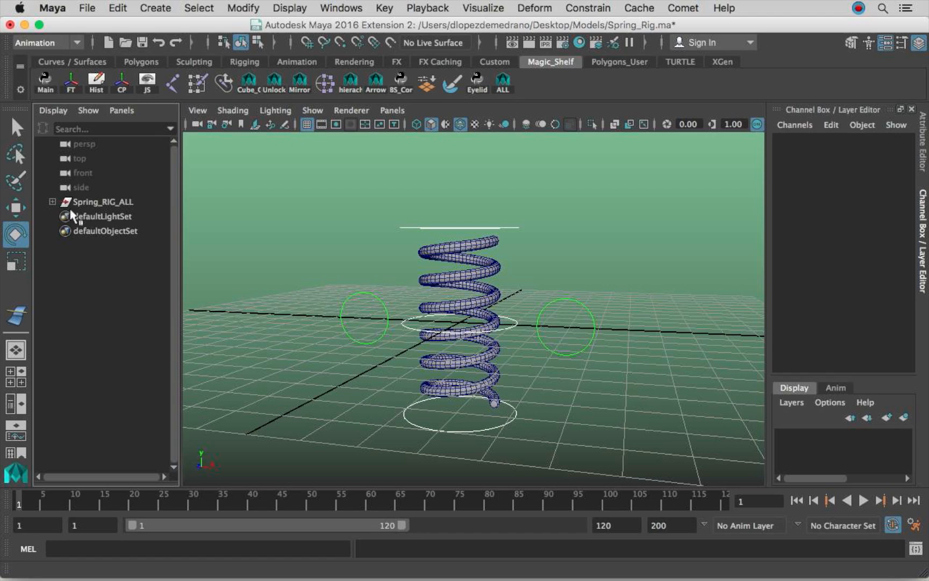
click(627, 269)
Move Main_ctrl to about X -1.72, Y 1.522, Z 0.265 and rotate it to tilt the whole spring.
alt+right_drag(628, 270, 571, 290)
alt+middle_drag(571, 290, 570, 272)
drag(558, 260, 566, 317)
key(w)
drag(489, 338, 518, 293)
key(e)
Select Top_ctrl and set the Move tool's axis orientation to Object.
click(527, 296)
key(w)
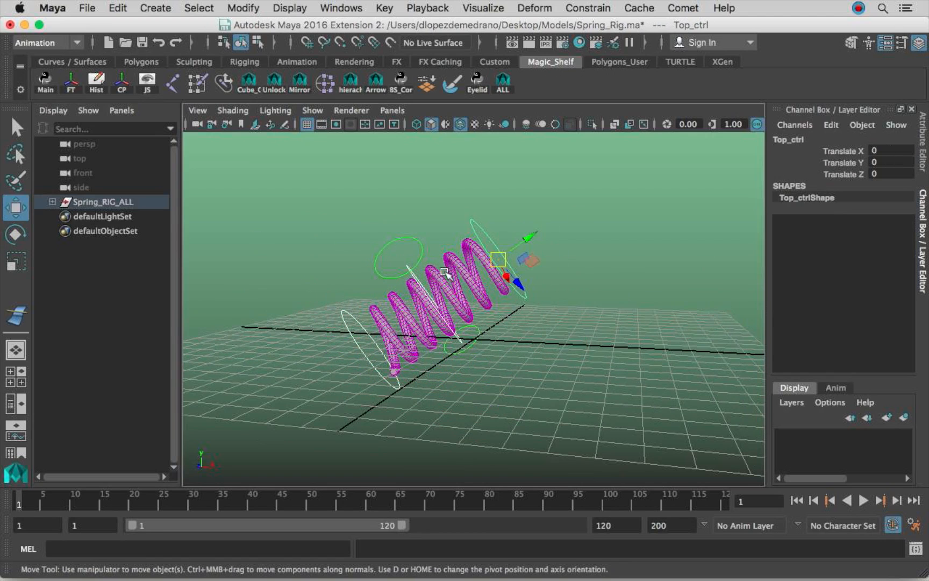
alt+right_drag(451, 274, 535, 276)
key(w)
mouse_move(595, 273)
mouse_down()
mouse_move(566, 260)
mouse_move(592, 276)
mouse_up()
alt+drag(589, 276, 546, 276)
drag(634, 274, 597, 263)
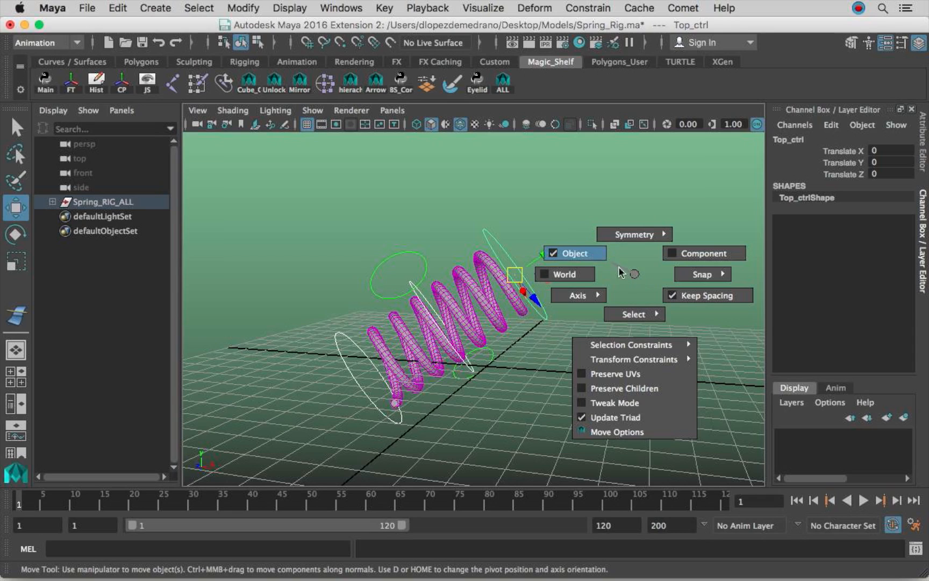
click(636, 273)
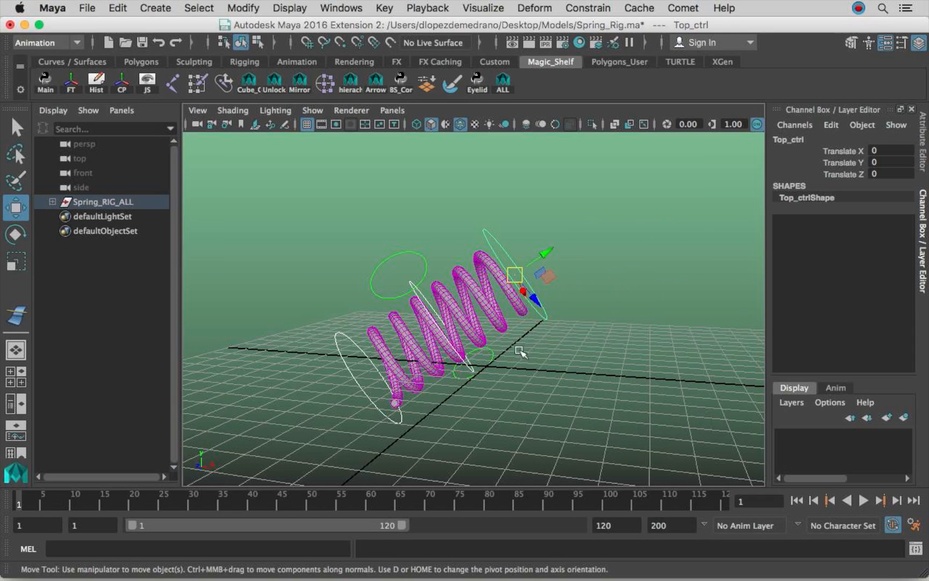
Test the spring's deformation by freely moving Top_ctrl, Bot_ctrl and Mid_ctrl away from their rest positions.
drag(515, 274, 625, 296)
drag(358, 366, 371, 484)
drag(417, 319, 453, 293)
alt+right_drag(473, 335, 456, 337)
alt+middle_drag(458, 336, 453, 317)
drag(442, 307, 410, 240)
alt+drag(556, 261, 570, 228)
middle_drag(488, 348, 489, 348)
drag(412, 237, 557, 325)
Undo the test moves of the three spring controls and the rotation of Main_ctrl.
key(z)
key(z)
key(z)
key(z)
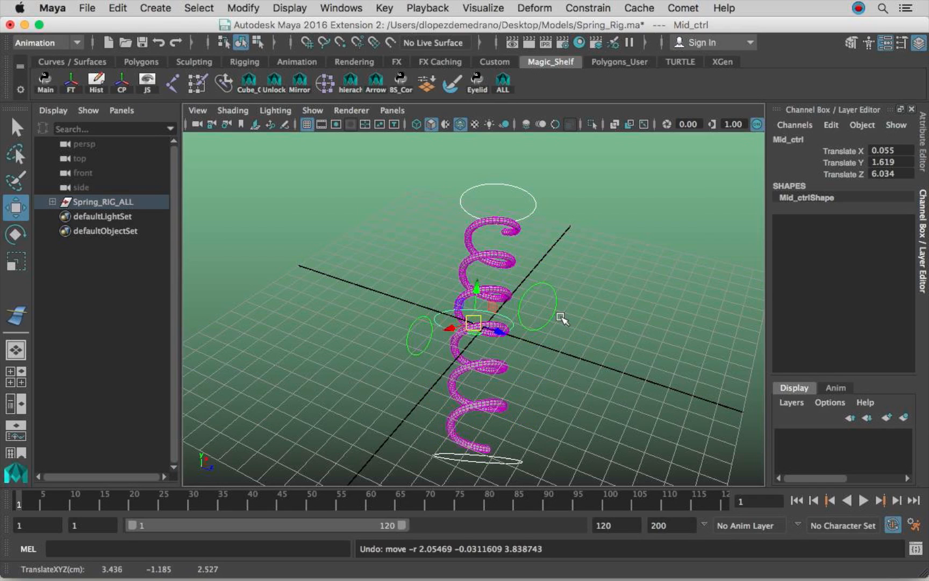
key(z)
key(z)
key(z)
key(z)
Lower Top_ctrl along its Y axis to compress the spring from above.
alt+drag(578, 316, 458, 249)
alt+middle_drag(459, 249, 475, 248)
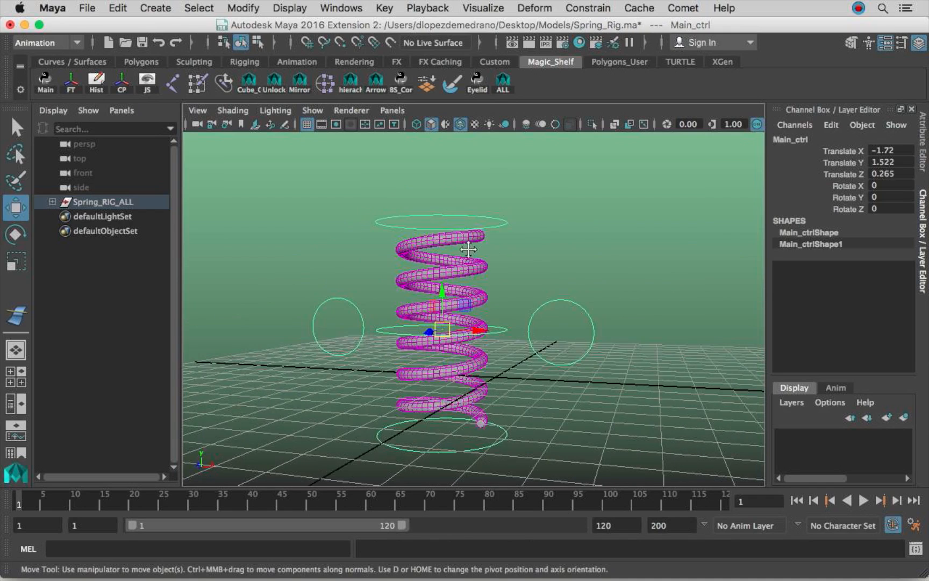
alt+right_drag(475, 249, 531, 243)
click(533, 207)
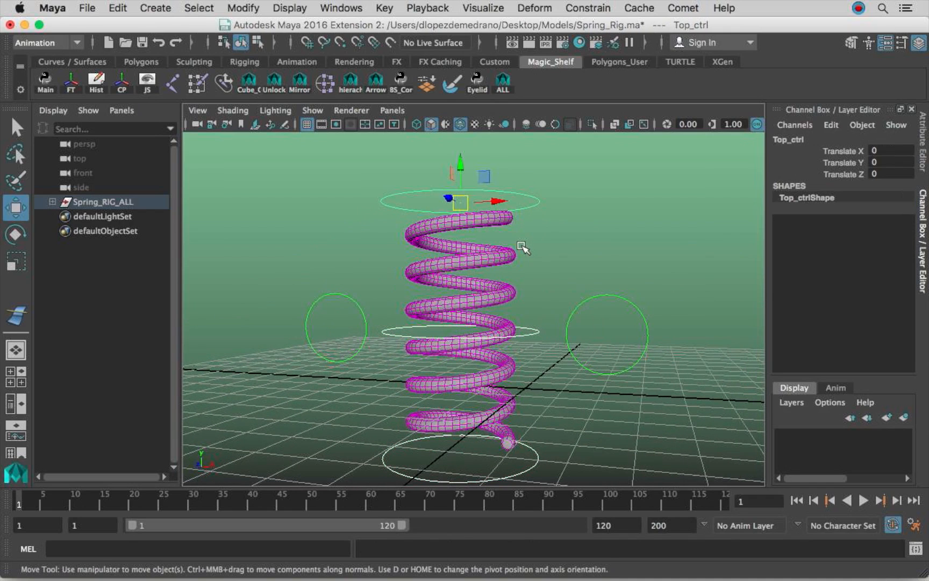
alt+drag(523, 246, 485, 243)
drag(467, 158, 471, 263)
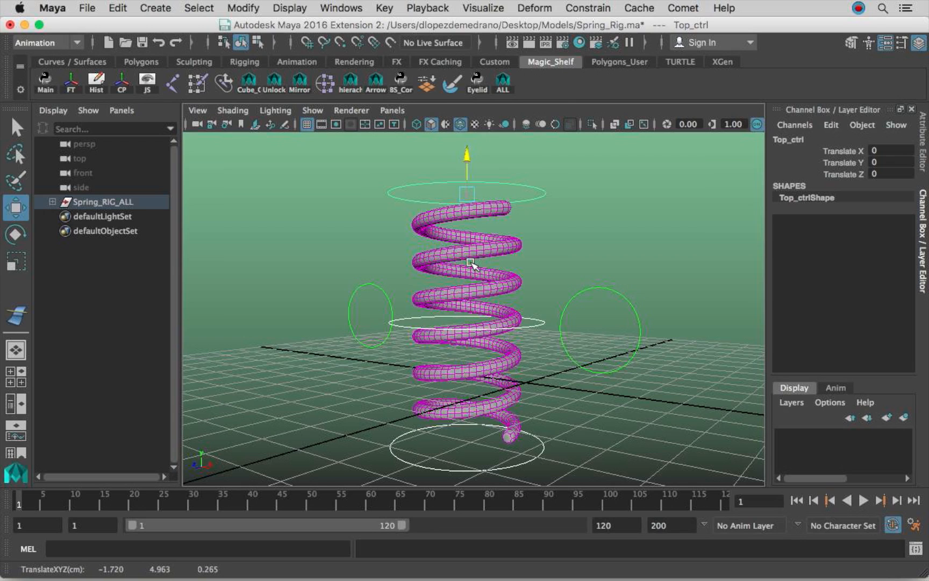
alt+middle_drag(472, 264, 492, 248)
Raise Bot_ctrl to about Translate Y 1.515 to compress the spring from below, and deselect it.
click(486, 410)
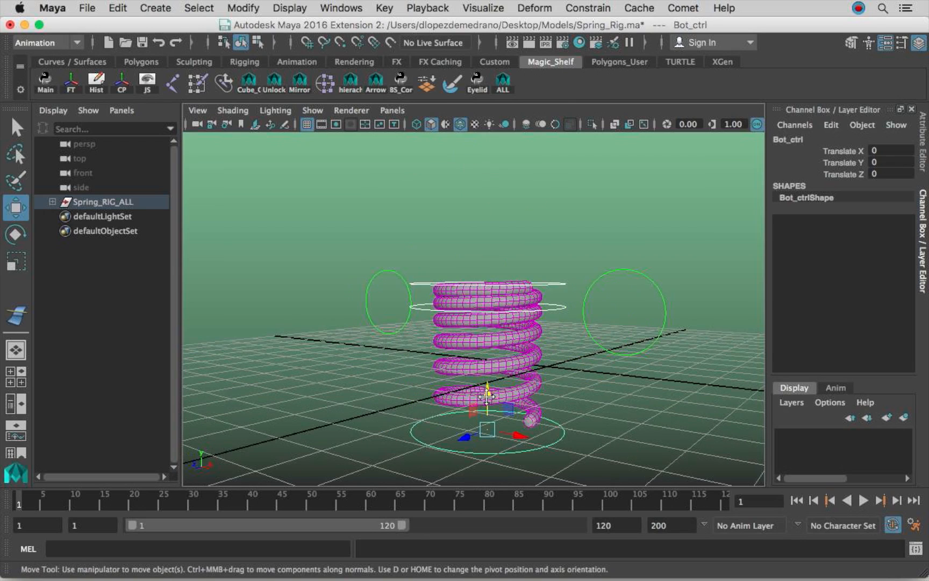
drag(486, 395, 471, 356)
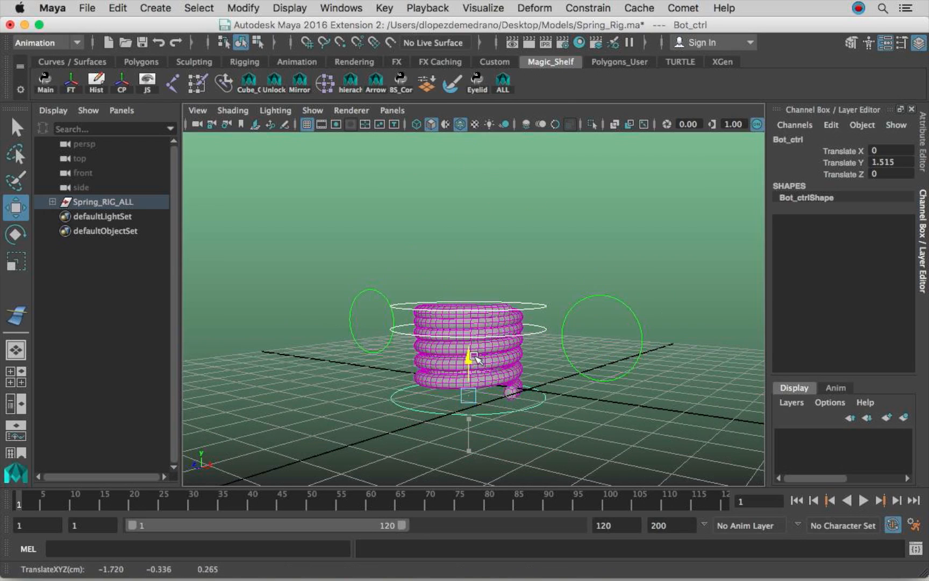
click(554, 275)
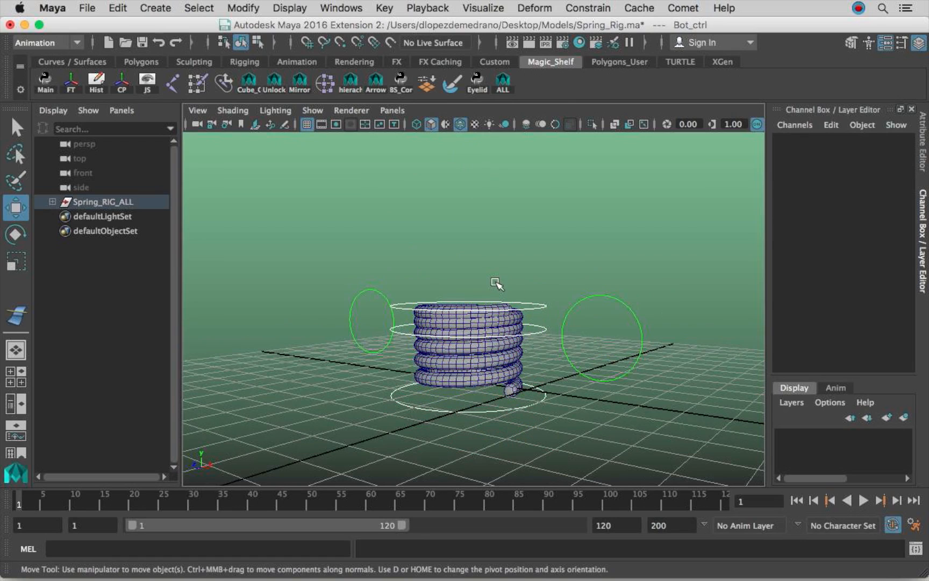
Nudge Top_ctrl slightly upward to fine-tune the spring's compression, and deselect it.
click(494, 303)
drag(469, 271, 480, 262)
click(543, 273)
alt+drag(585, 289, 490, 297)
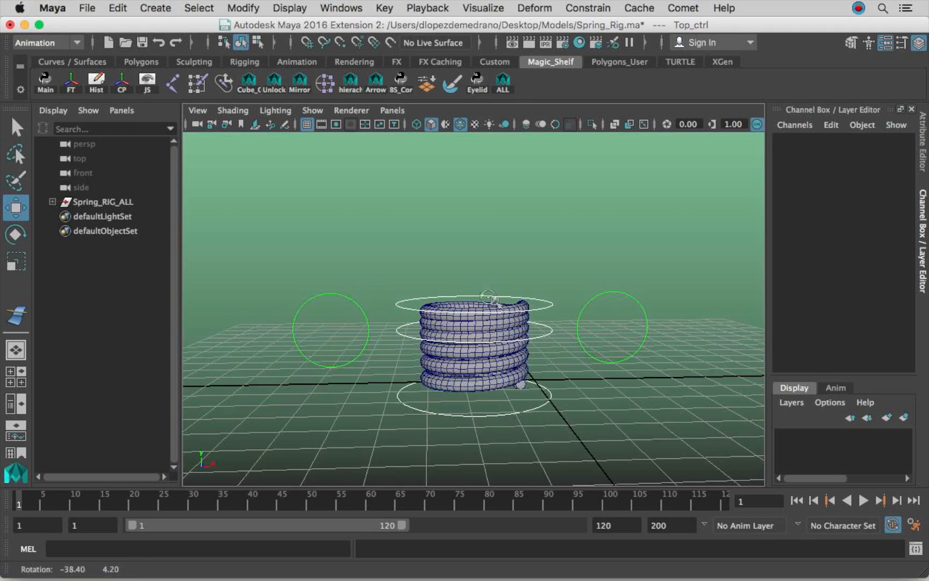
alt+right_drag(490, 297, 363, 274)
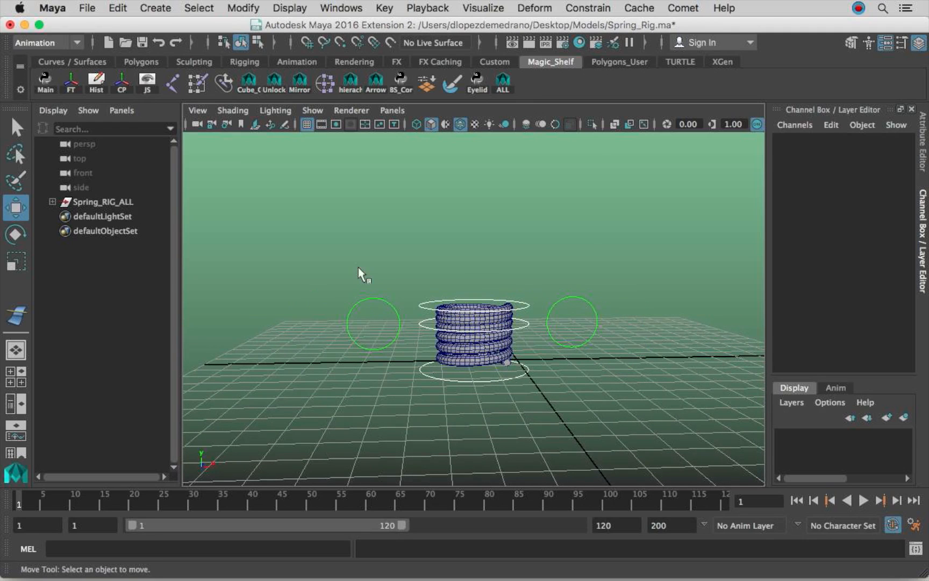
Inspect the compressed spring and its controls from several angles and distances.
alt+drag(603, 266, 533, 253)
alt+middle_drag(533, 253, 510, 257)
alt+right_drag(511, 257, 527, 259)
alt+middle_drag(521, 259, 529, 241)
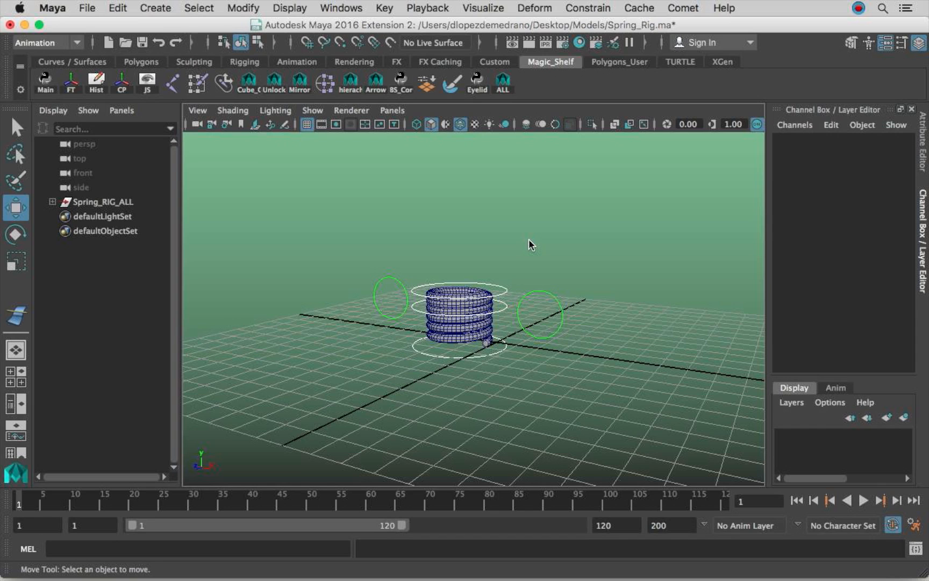
alt+right_drag(556, 257, 624, 258)
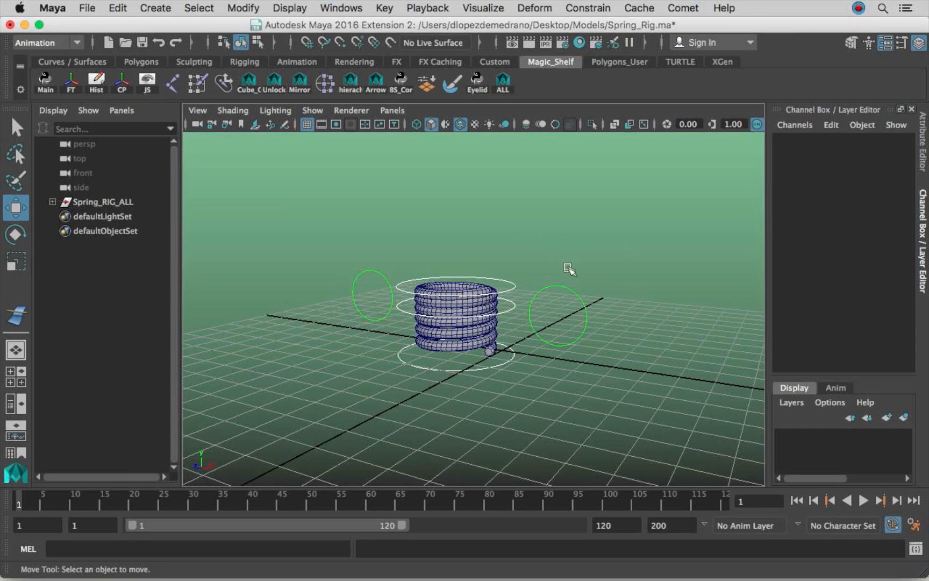
alt+right_drag(585, 251, 516, 259)
alt+drag(516, 259, 535, 285)
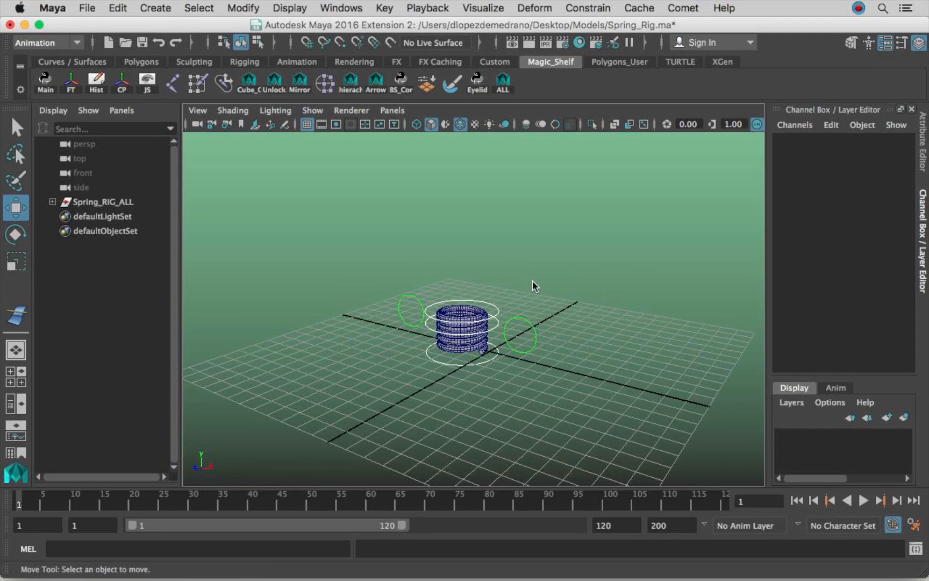
alt+drag(535, 284, 498, 259)
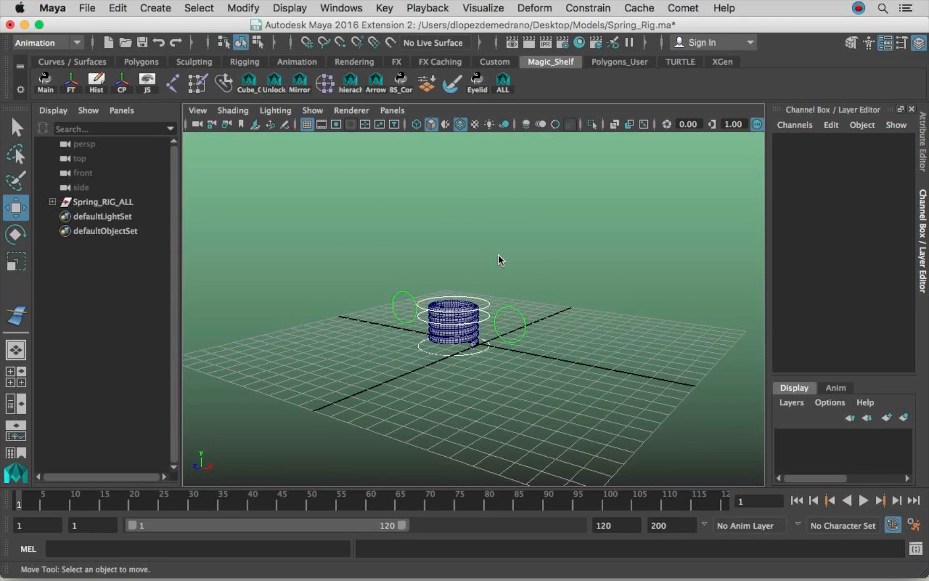
alt+right_drag(496, 269, 539, 254)
alt+middle_drag(536, 254, 545, 255)
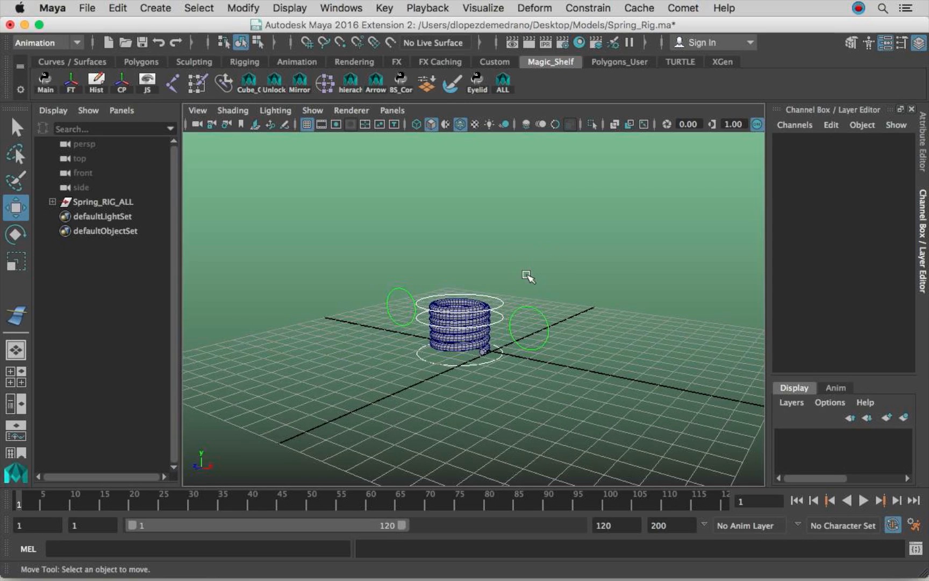
alt+drag(527, 275, 573, 268)
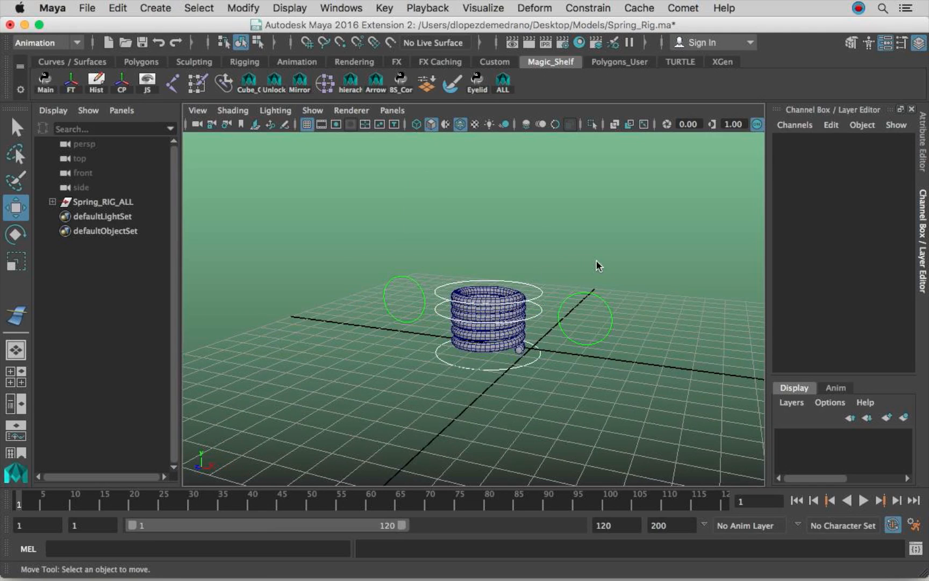
alt+drag(600, 267, 565, 281)
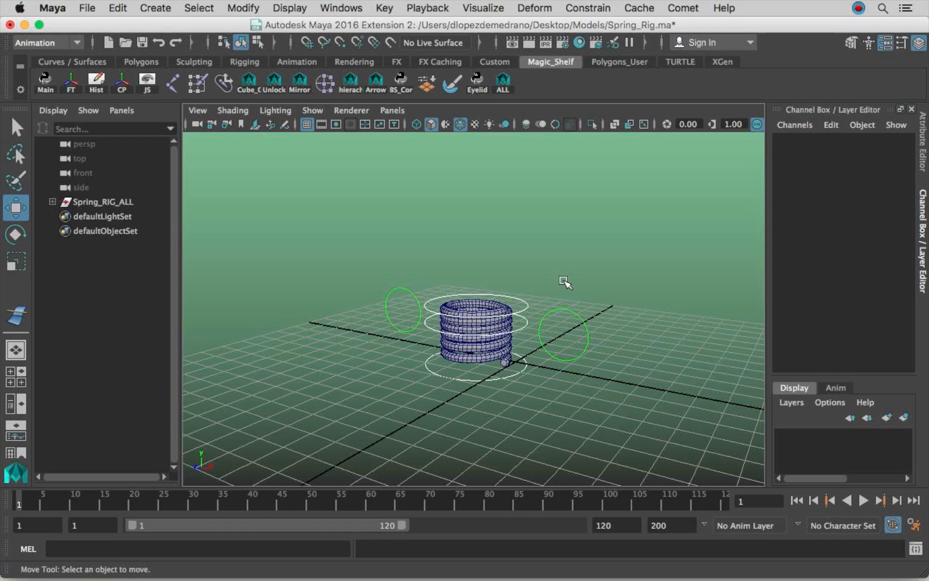
alt+middle_drag(574, 284, 549, 281)
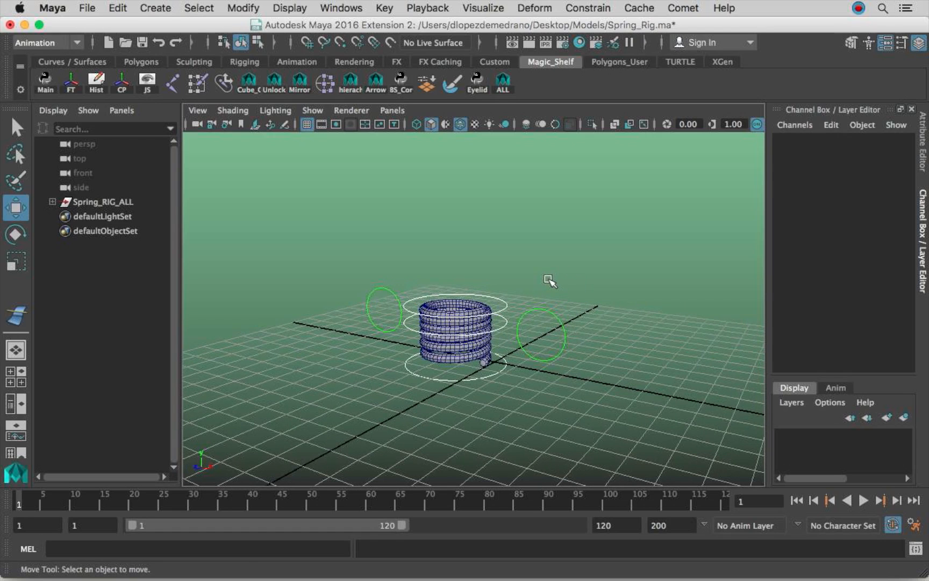
alt+drag(540, 266, 564, 259)
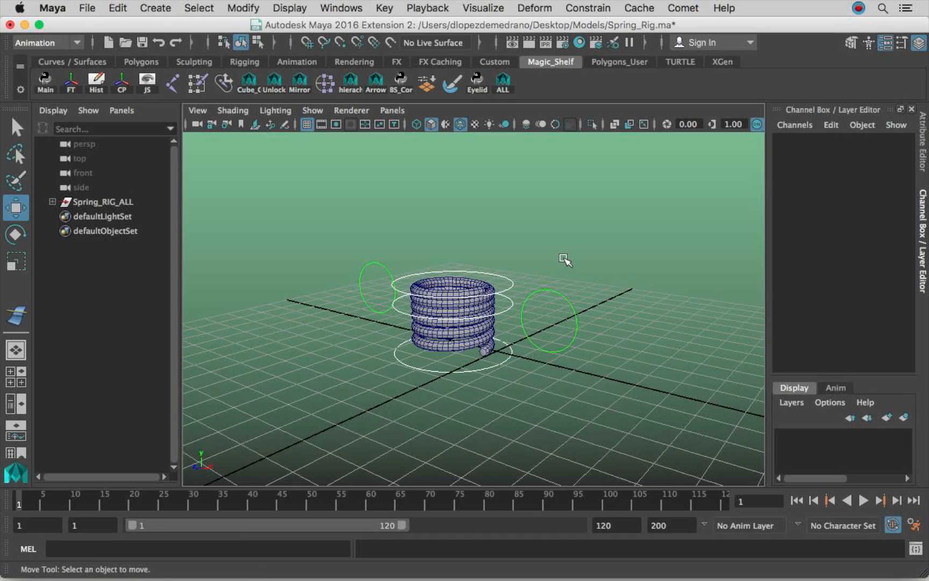
mouse_move(568, 259)
alt+mouse_down()
mouse_move(556, 255)
mouse_move(556, 268)
mouse_move(601, 284)
mouse_move(562, 272)
alt+mouse_up()
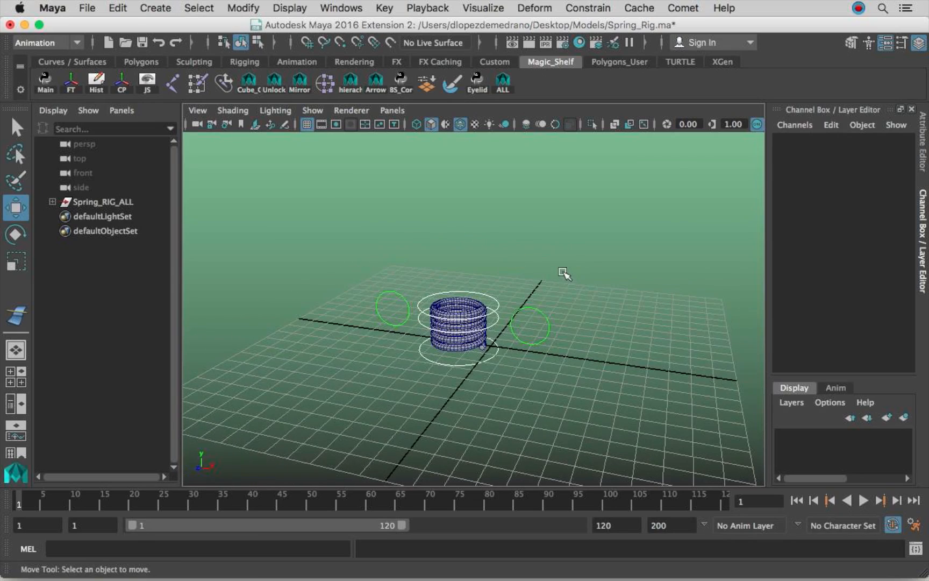
Reset Main_ctrl's Translate X, Y and Z to 0 to return the rig to the origin, and deselect it.
click(537, 328)
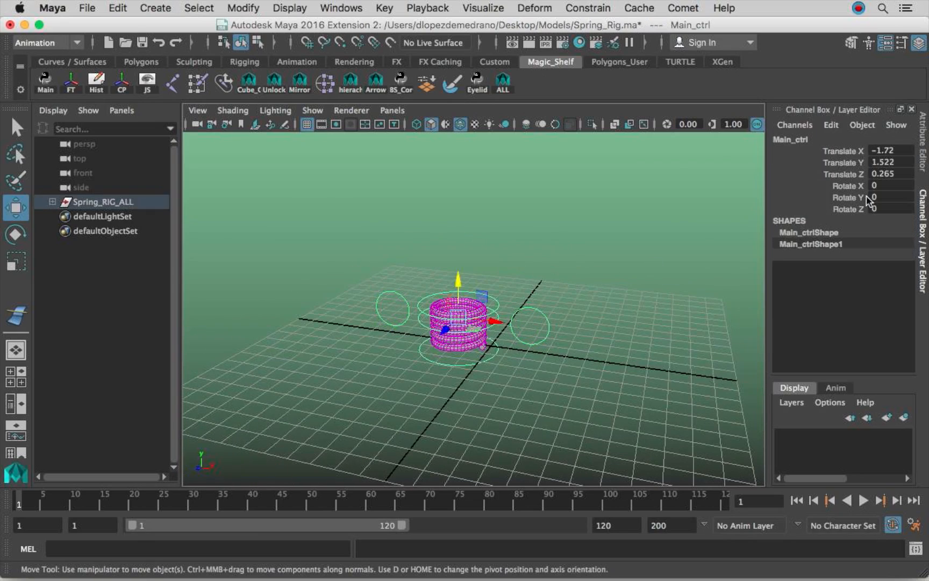
drag(889, 150, 890, 174)
text(0)
key(Return)
click(619, 295)
mouse_move(581, 301)
alt+mouse_down()
mouse_move(643, 309)
mouse_move(594, 315)
alt+mouse_up()
alt+middle_drag(595, 315, 562, 285)
alt+right_drag(562, 285, 586, 290)
alt+middle_drag(586, 291, 552, 273)
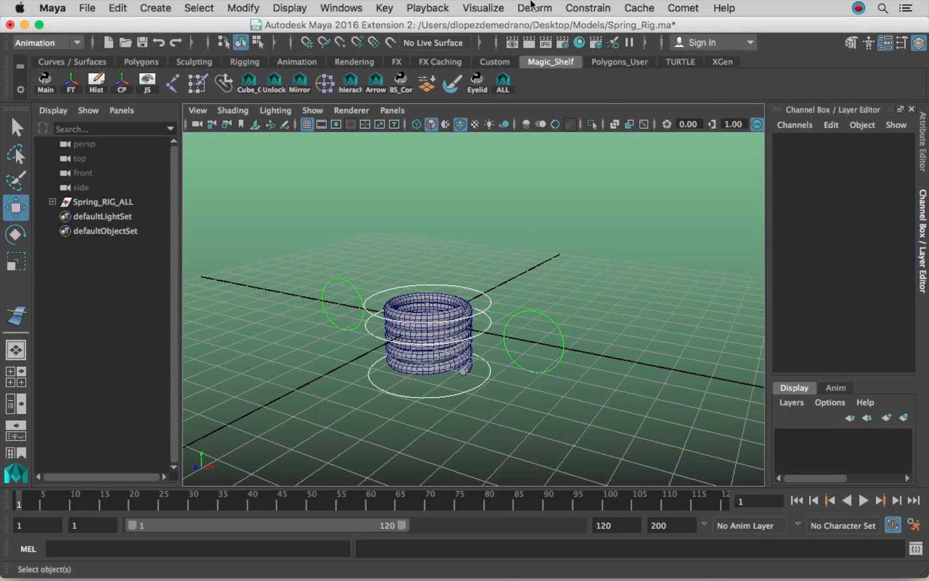
click(534, 7)
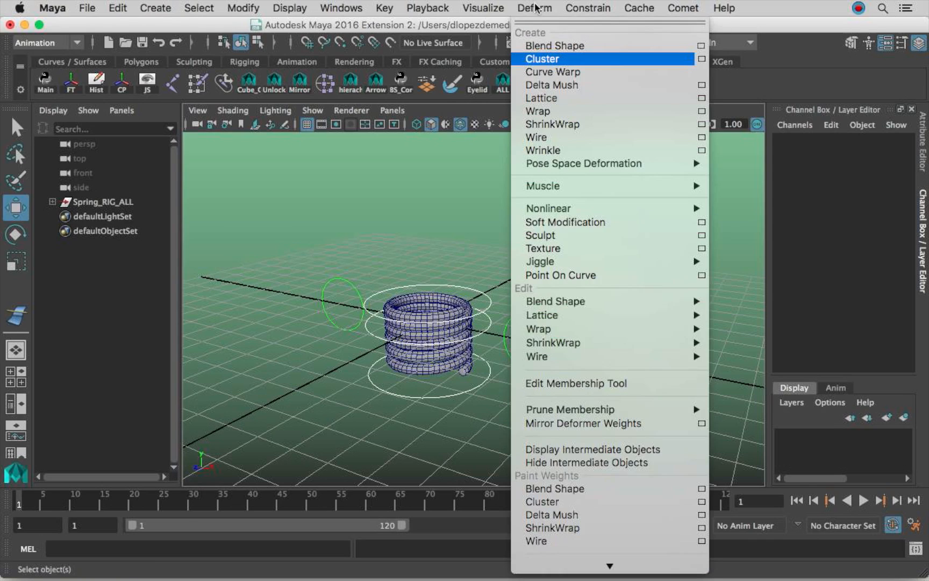
click(405, 193)
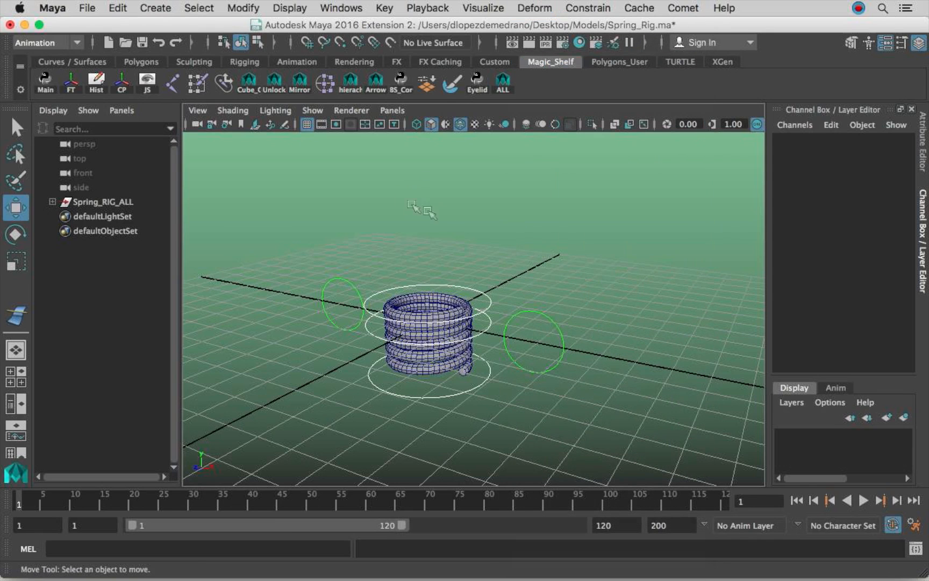
mouse_move(473, 298)
alt+mouse_down()
mouse_move(475, 288)
mouse_move(476, 301)
alt+mouse_up()
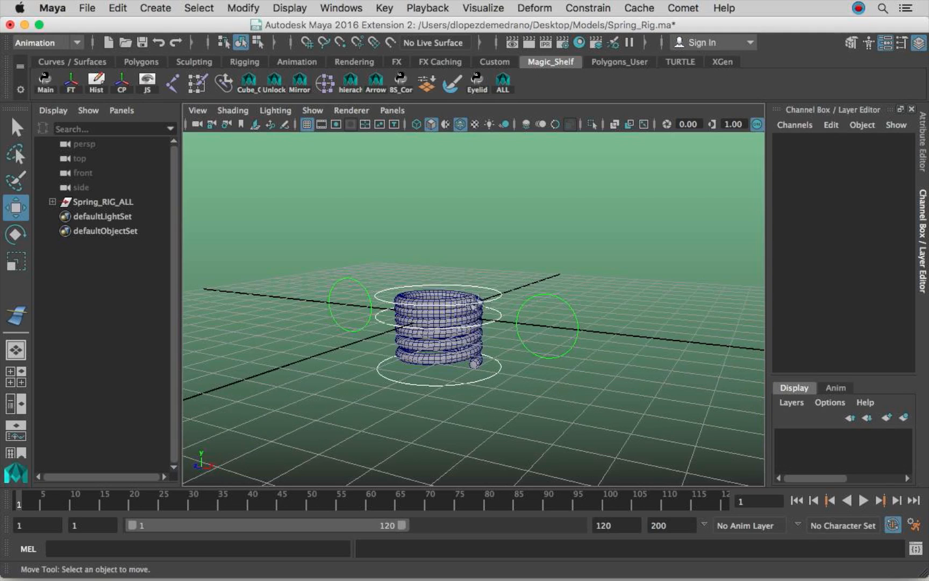
alt+right_drag(501, 287, 517, 288)
alt+middle_drag(517, 289, 528, 294)
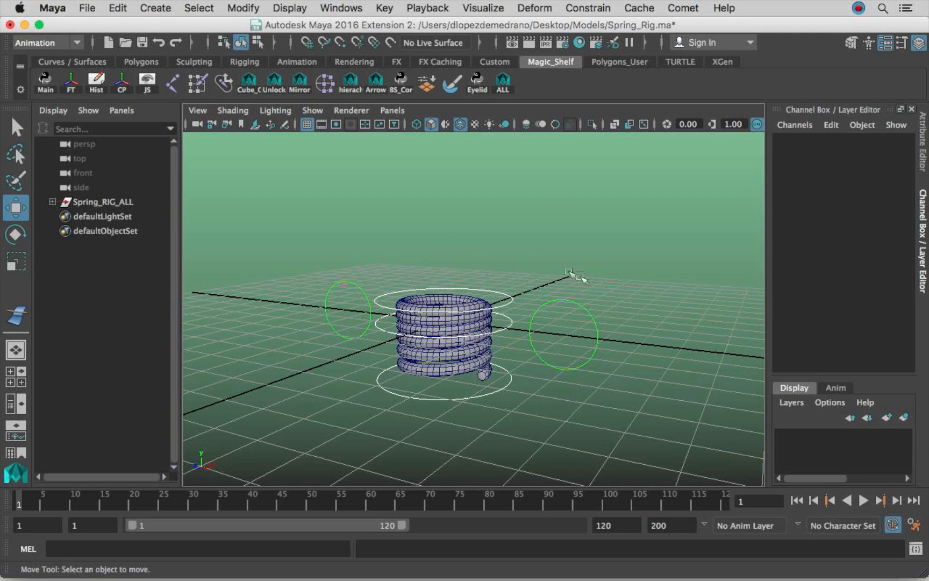
alt+drag(624, 268, 498, 282)
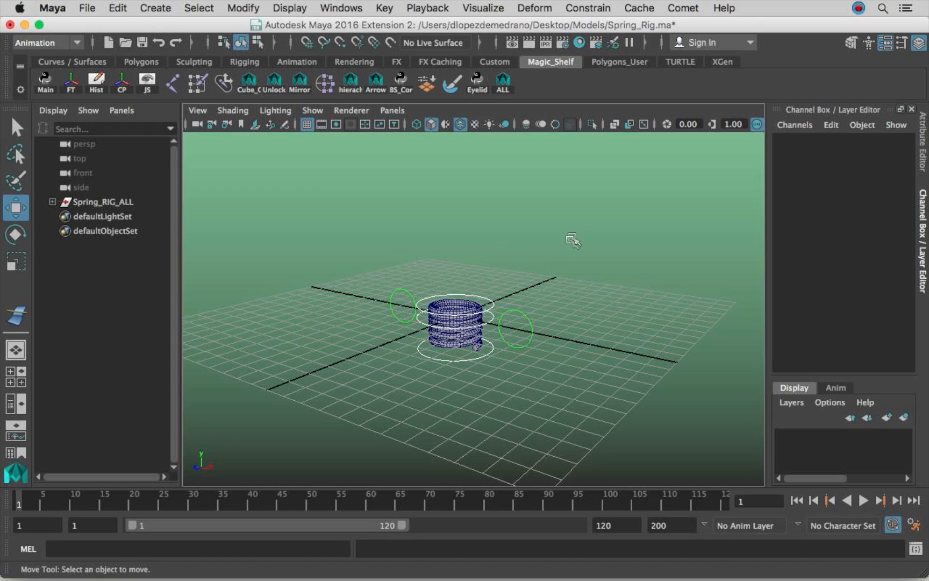
alt+right_drag(517, 258, 574, 257)
alt+middle_drag(571, 254, 585, 238)
alt+drag(585, 238, 577, 248)
alt+right_drag(555, 247, 582, 248)
alt+middle_drag(582, 248, 566, 237)
alt+drag(566, 237, 572, 231)
alt+middle_drag(573, 235, 576, 247)
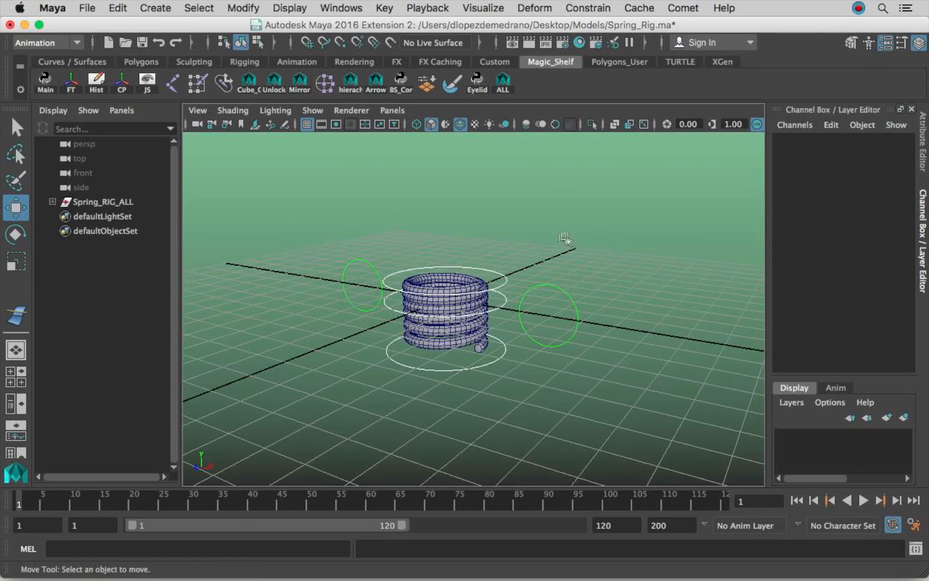
alt+right_drag(591, 234, 538, 246)
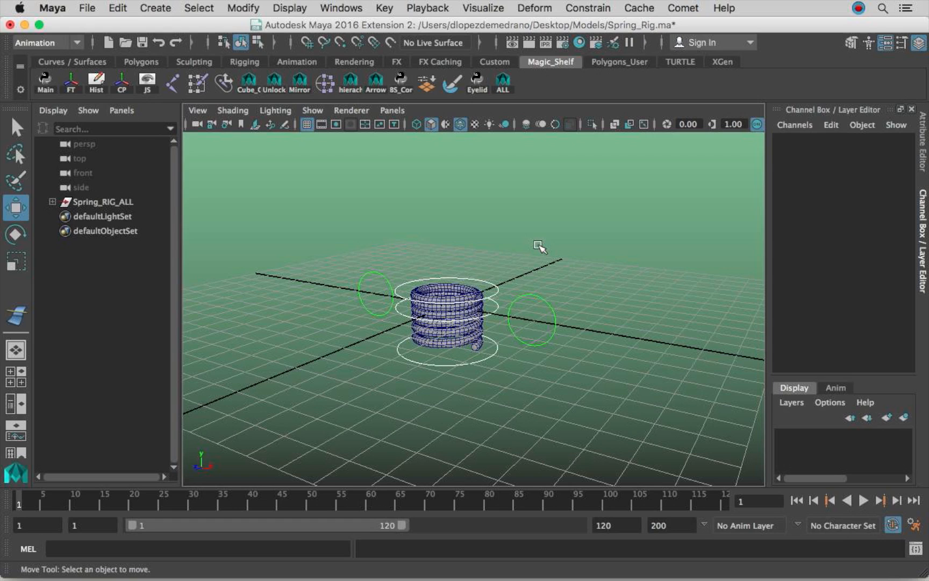
alt+right_drag(545, 249, 571, 243)
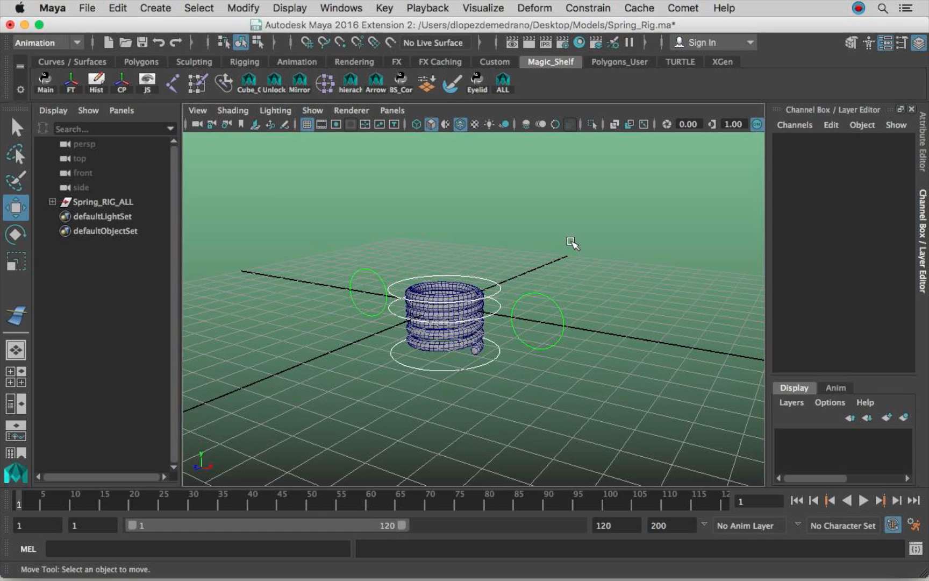
mouse_move(566, 249)
alt+mouse_down()
mouse_move(529, 251)
mouse_move(559, 248)
alt+mouse_up()
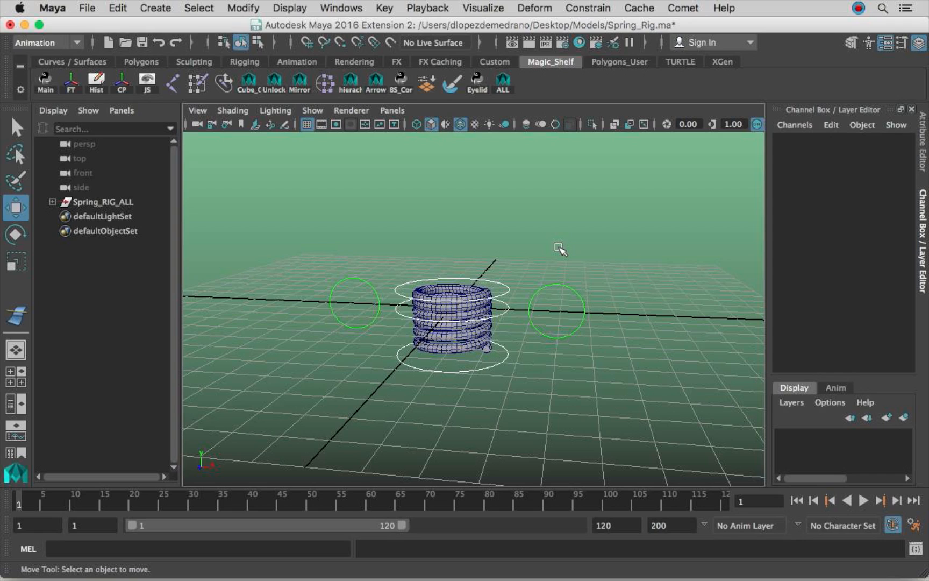
alt+drag(566, 249, 552, 233)
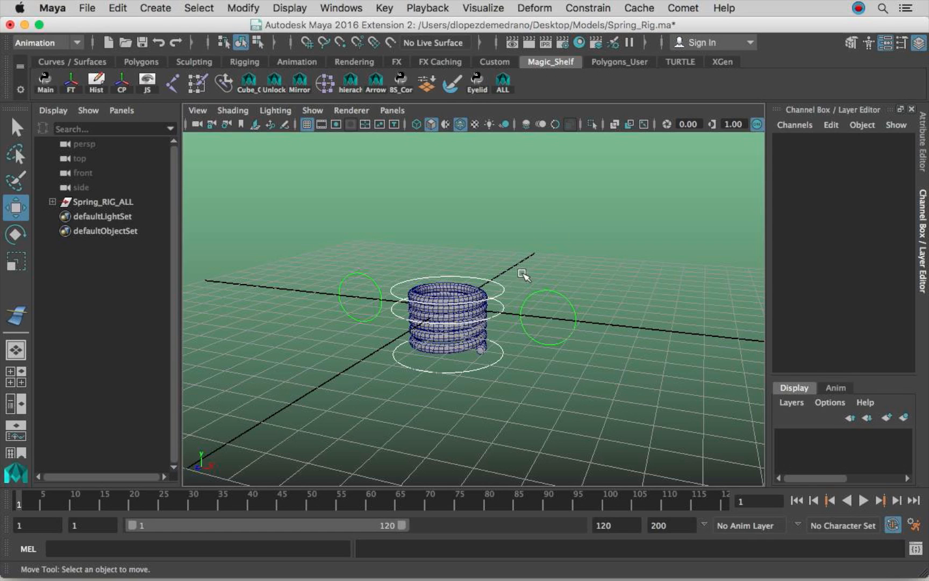
Reset Translate X, Y and Z of Top_ctrl, Mid_ctrl and Bot_ctrl to 0 together, and deselect them.
alt+right_drag(521, 267, 595, 263)
alt+drag(595, 263, 507, 376)
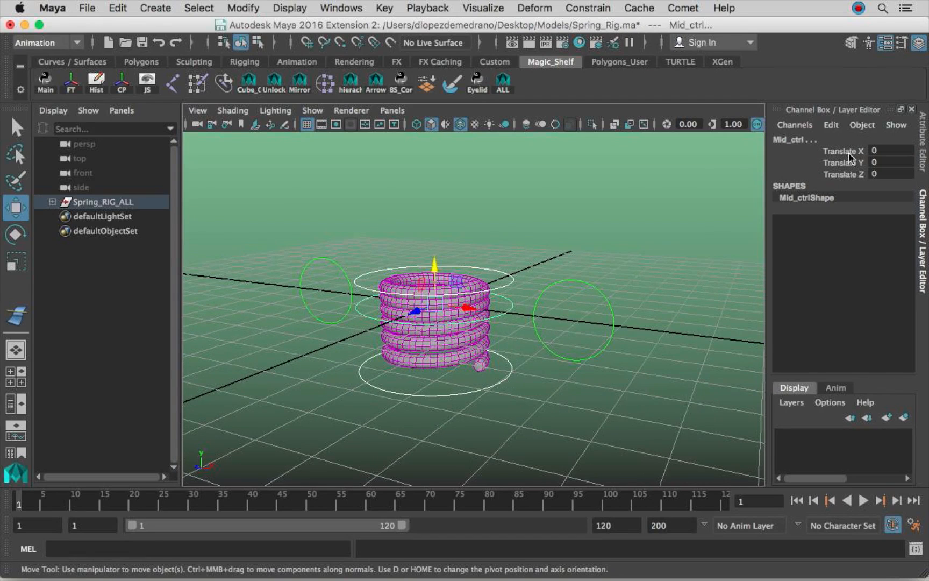
drag(883, 150, 884, 173)
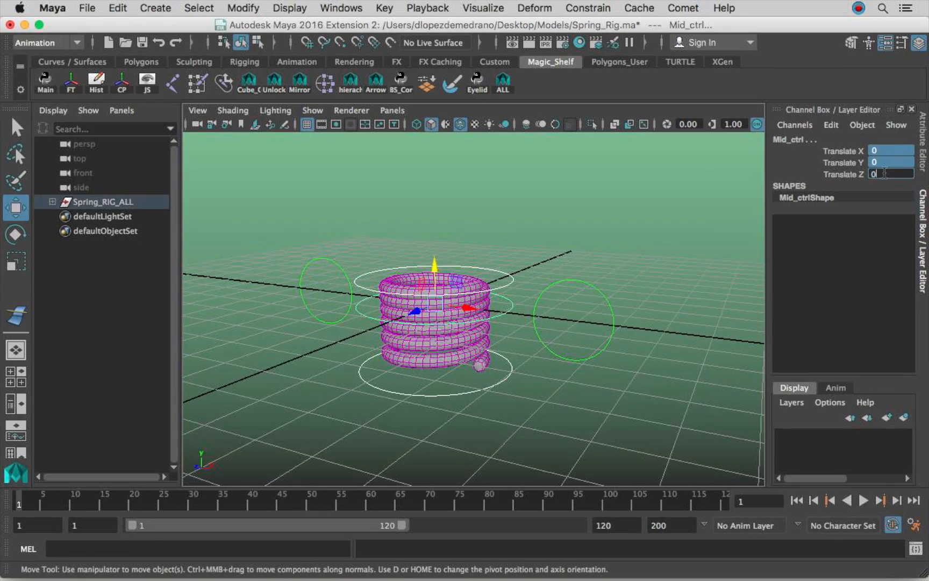
key(Return)
click(588, 262)
alt+right_drag(628, 243, 484, 239)
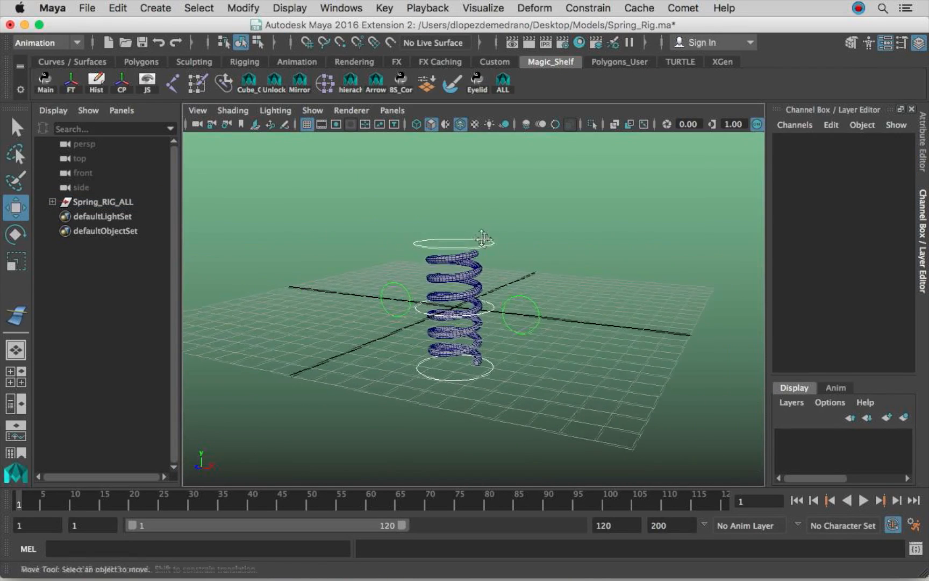
Select the Spring_RIG_ALL group to check that it contains the whole rig, and deselect it.
click(81, 203)
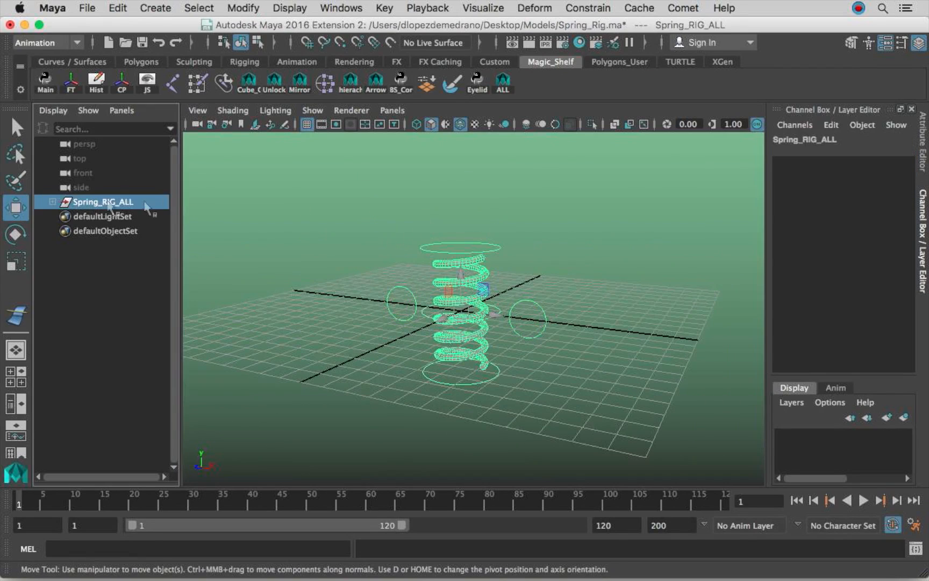
click(600, 240)
mouse_move(557, 250)
alt+mouse_down()
mouse_move(562, 266)
mouse_move(569, 255)
alt+mouse_up()
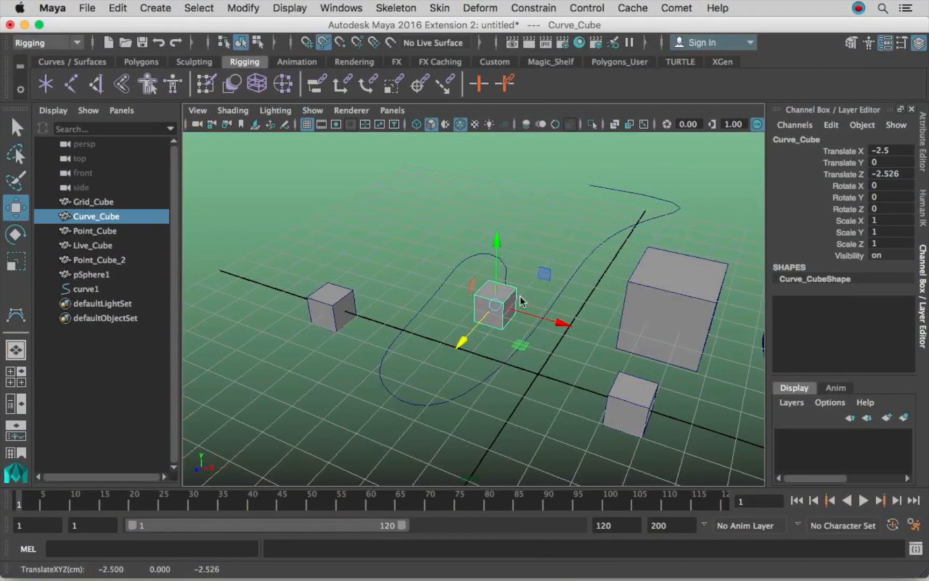
Move Curve_Cube in the snapping demo scene with curve snapping enabled.
drag(496, 307, 559, 292)
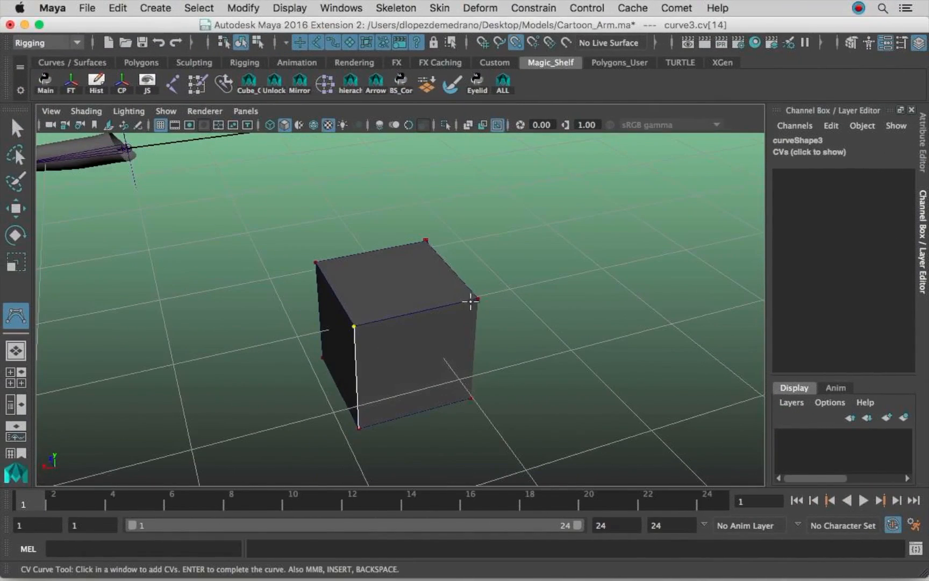
Continue tracing the cube's edges with the CV Curve tool, snapping the points to its corners.
click(471, 302)
alt+drag(491, 321, 395, 409)
click(382, 431)
alt+drag(379, 347, 294, 382)
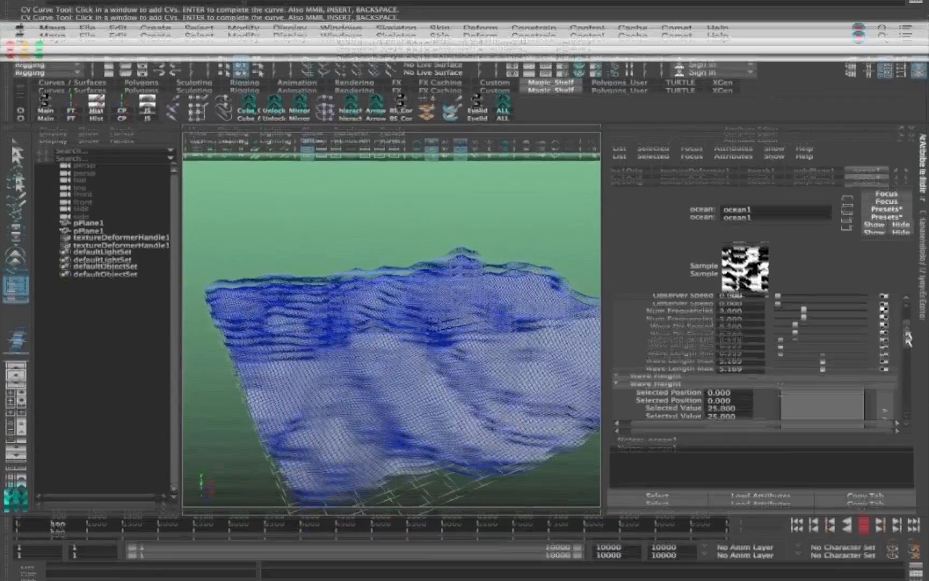
Lower the Wave Turbulence value of the ocean1 texture that deforms pPlane1.
scroll(904, 308, down, 5)
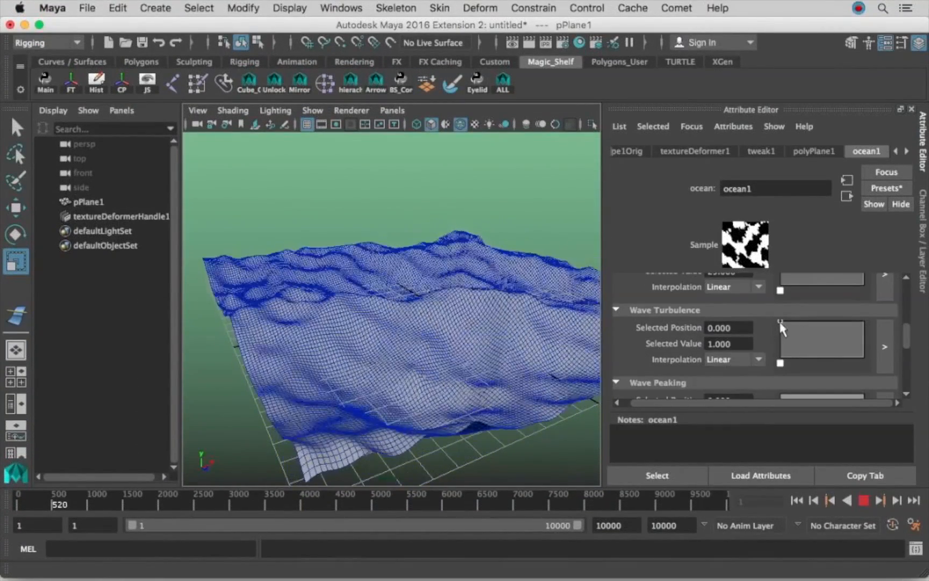
drag(781, 327, 776, 351)
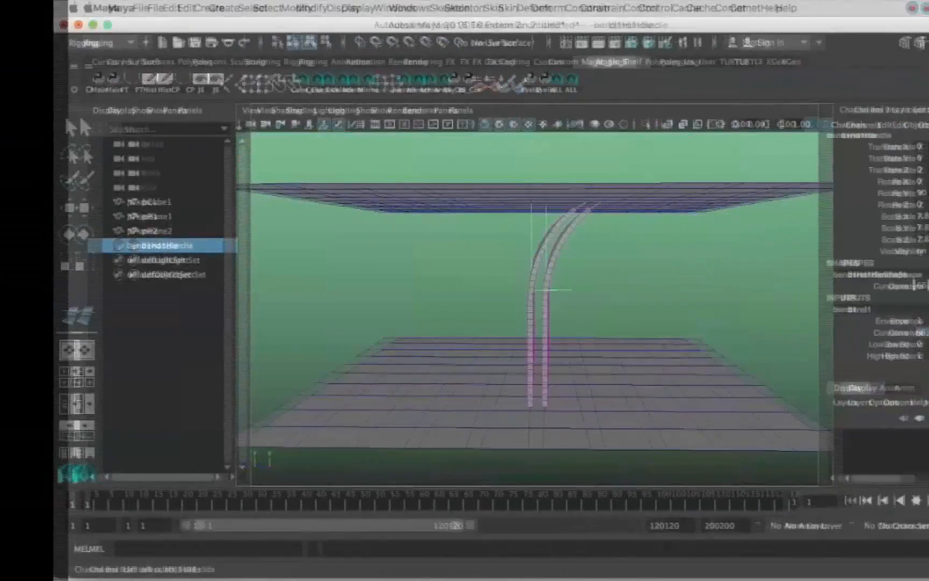
Set the Curvature of the bend1 deformer to 90 and view the bent pCube1 at an angle.
click(882, 332)
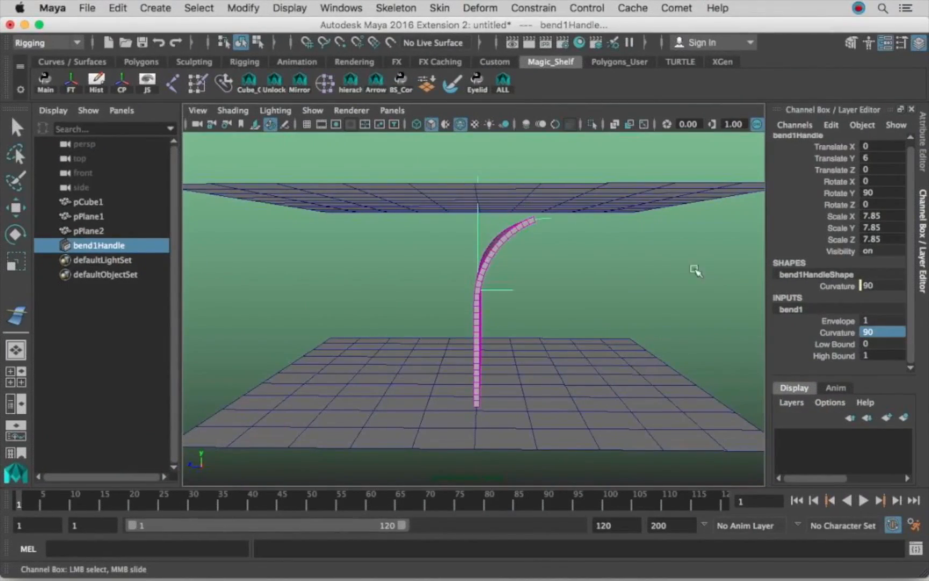
alt+drag(695, 270, 621, 258)
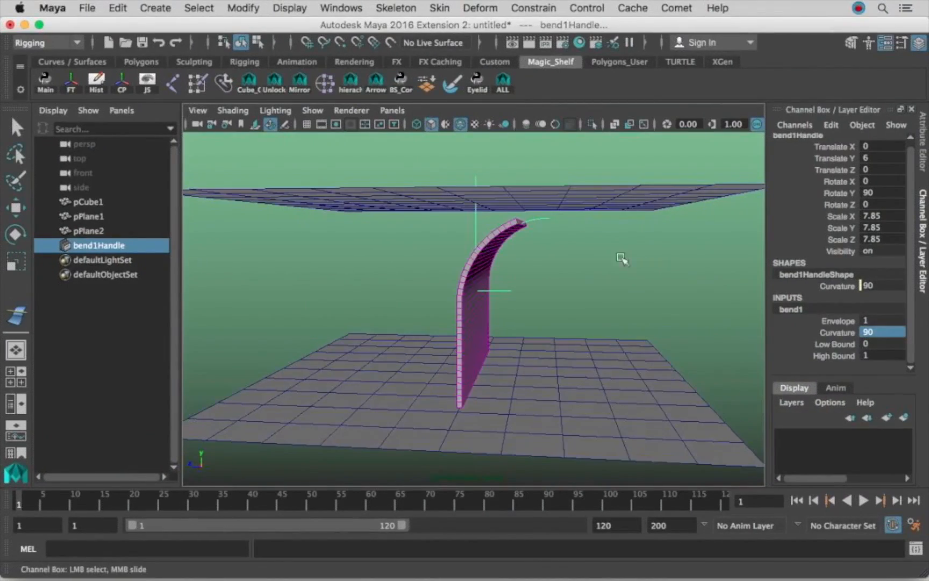
Select pCube1, the cube bent by bend1Handle, with the Move tool and view it from another angle.
alt+drag(635, 213, 564, 240)
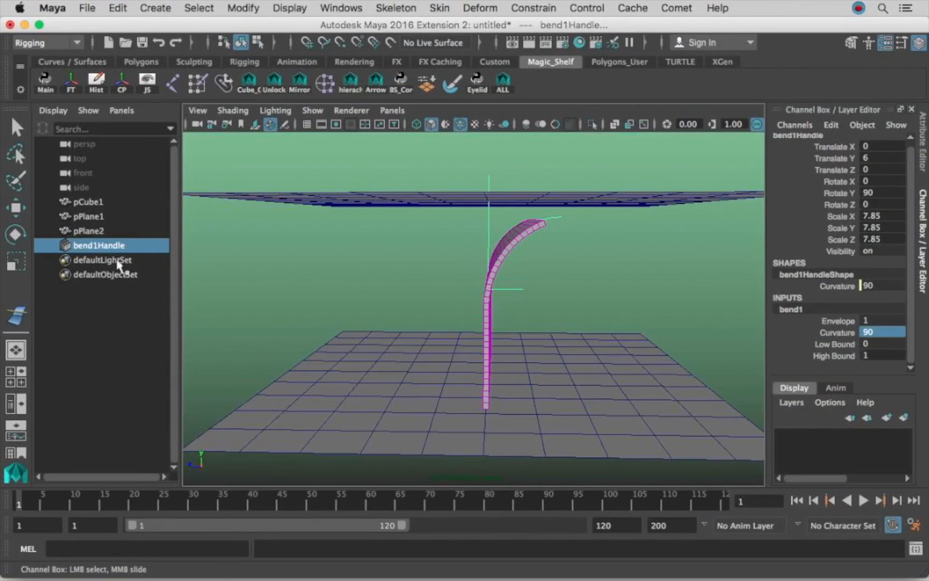
click(108, 203)
key(w)
alt+drag(505, 288, 506, 130)
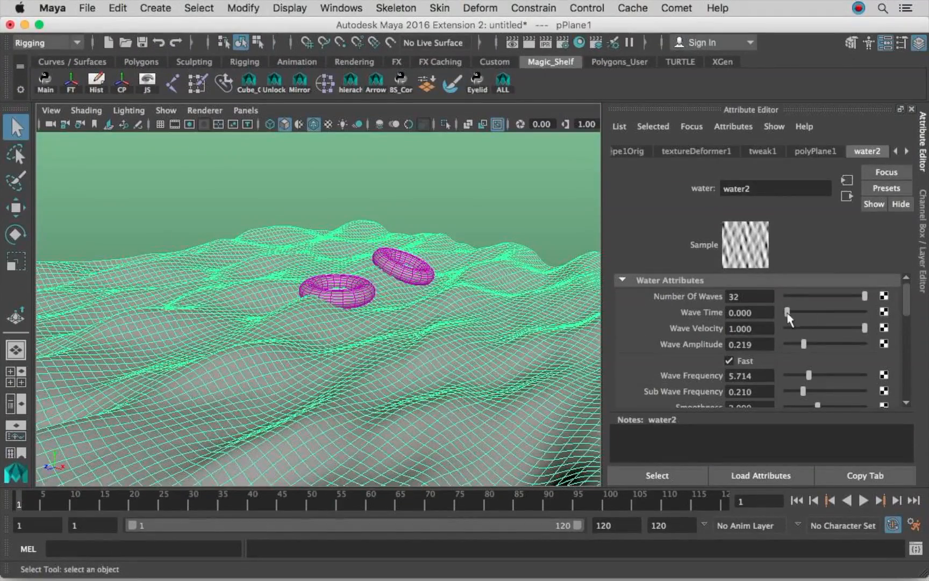
Raise the Wave Time of the water2 texture that deforms pPlane1 to animate the waves under the rings.
drag(787, 312, 853, 317)
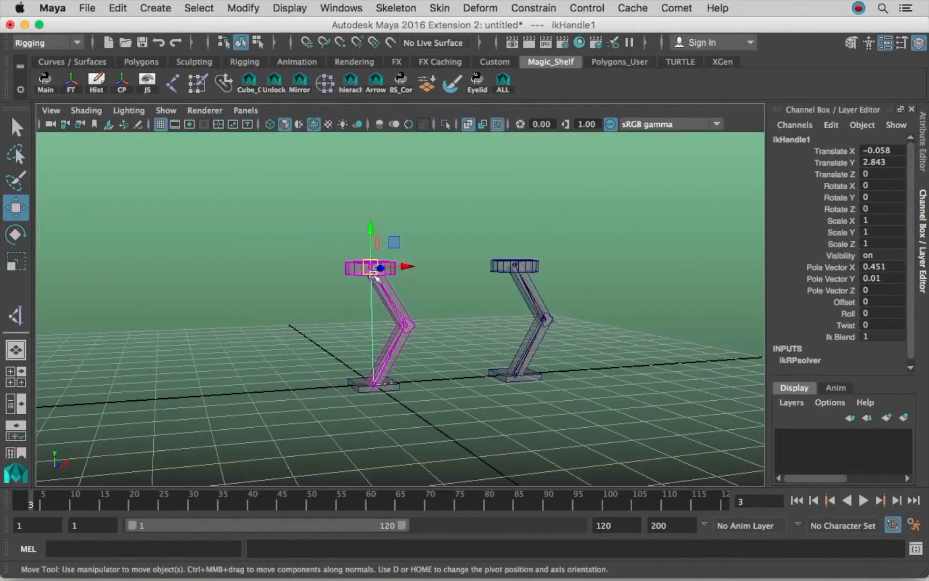
Move ikHandle1 down so the first leg folds at its knee through IK.
alt+right_drag(374, 276, 473, 269)
alt+drag(473, 269, 424, 262)
drag(367, 249, 366, 332)
alt+middle_drag(500, 316, 327, 306)
Pose the second leg with FK by rotating its base joint4 and its knee joint2.
click(462, 351)
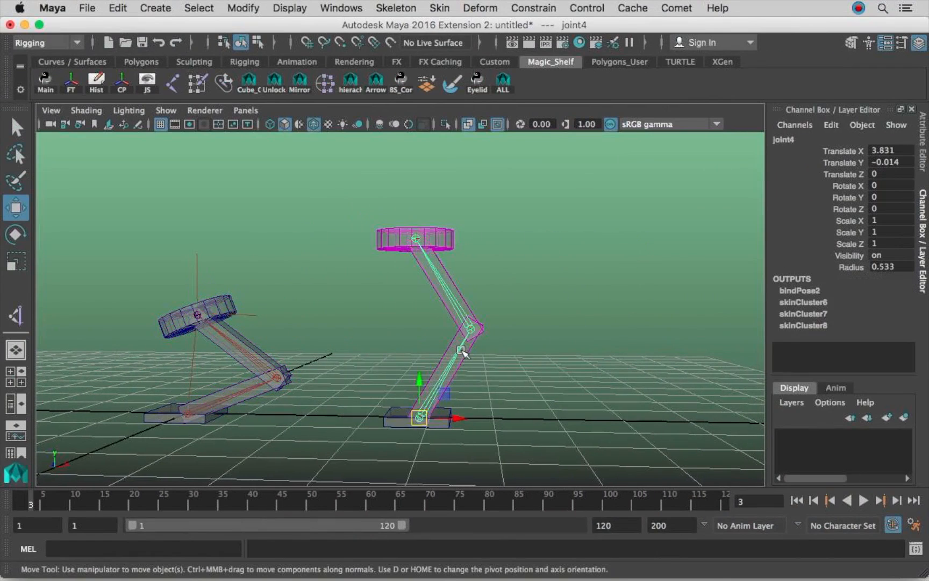
key(e)
drag(427, 384, 440, 379)
click(512, 338)
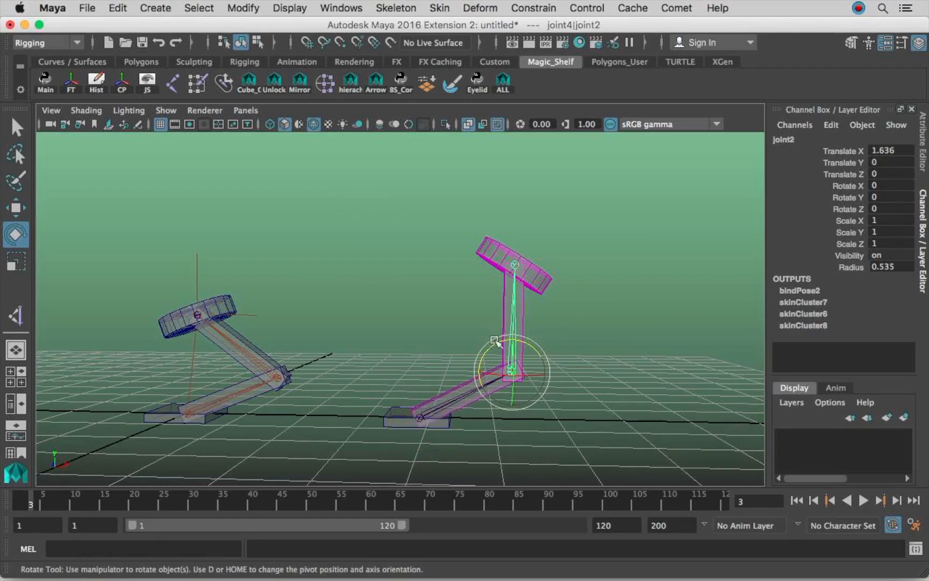
drag(506, 342, 475, 356)
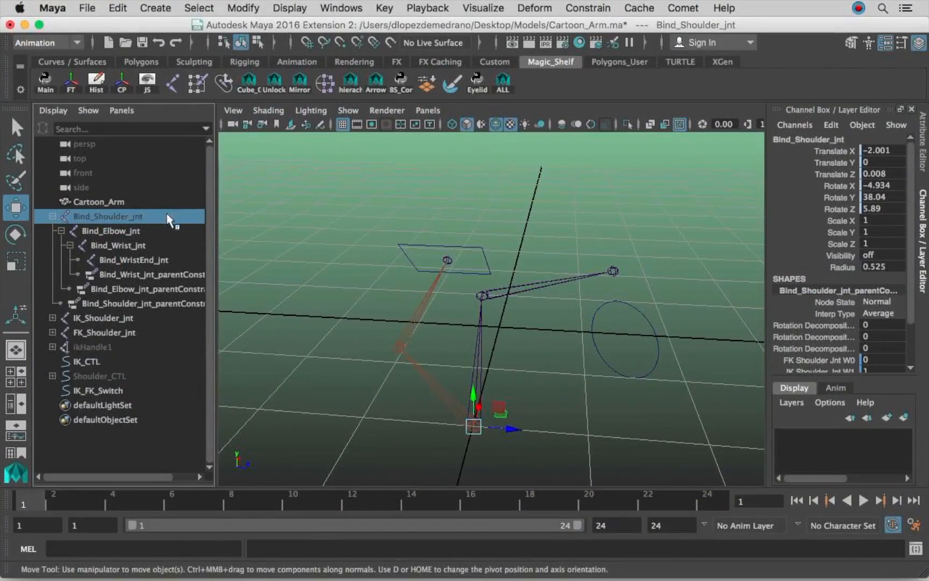
Lower the Switch attribute of IK_FK_Switch to blend the Cartoon_Arm bind joints between the IK and FK chains.
click(96, 390)
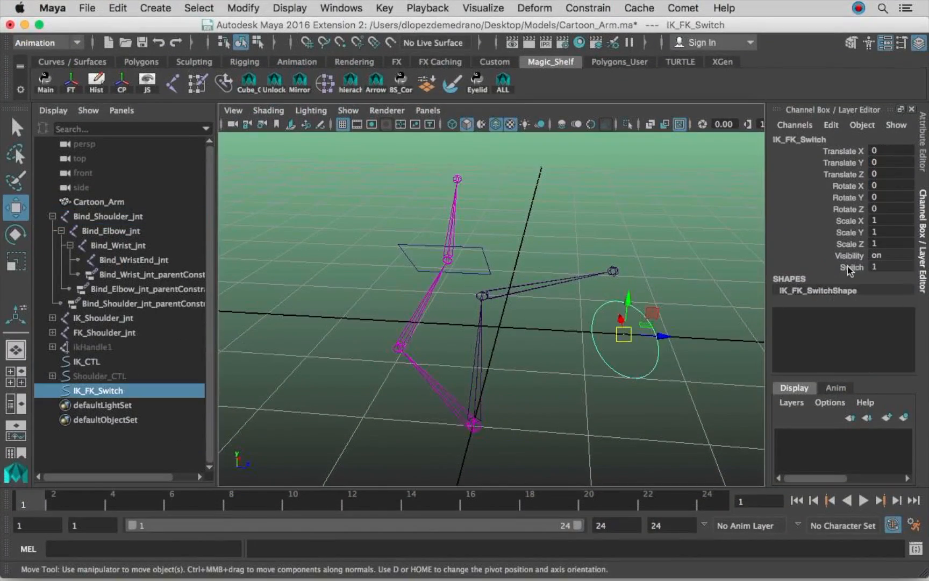
click(851, 267)
middle_drag(595, 288, 586, 288)
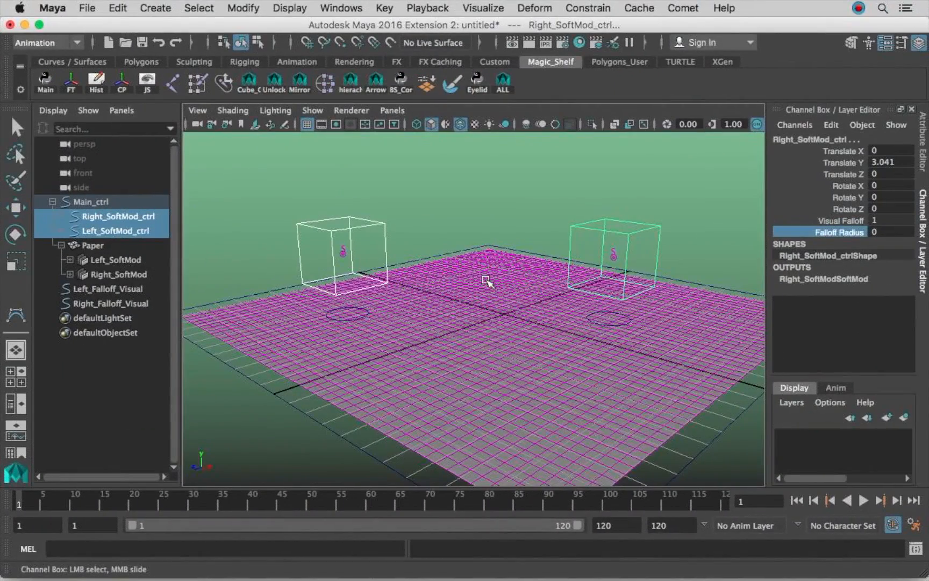
Increase the Falloff Radius of Right_SoftMod_ctrl and Left_SoftMod_ctrl together on the Paper plane.
middle_drag(481, 279, 587, 271)
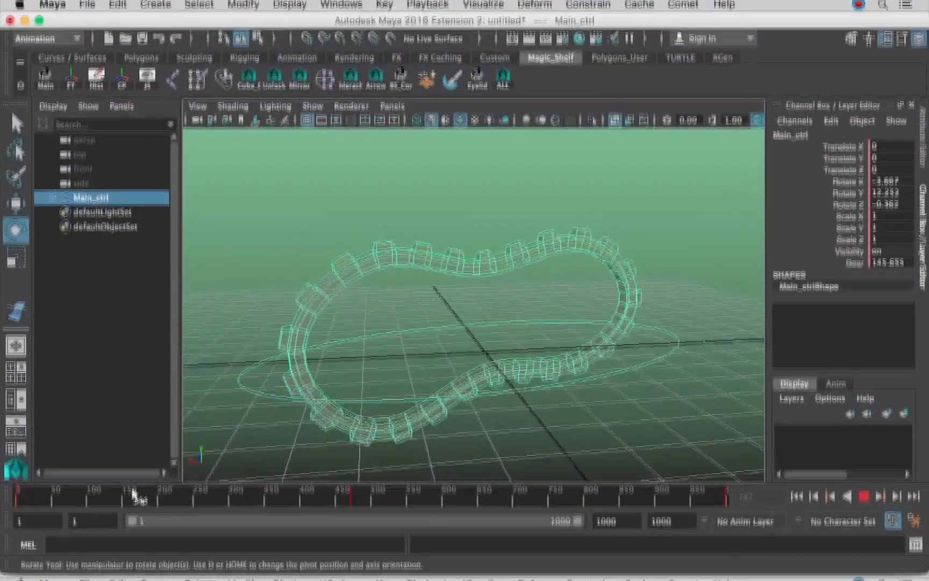
Play and scrub the animated tread driven by Main_ctrl, stop playback, and inspect the deselected tread from other angles.
key(alt+v)
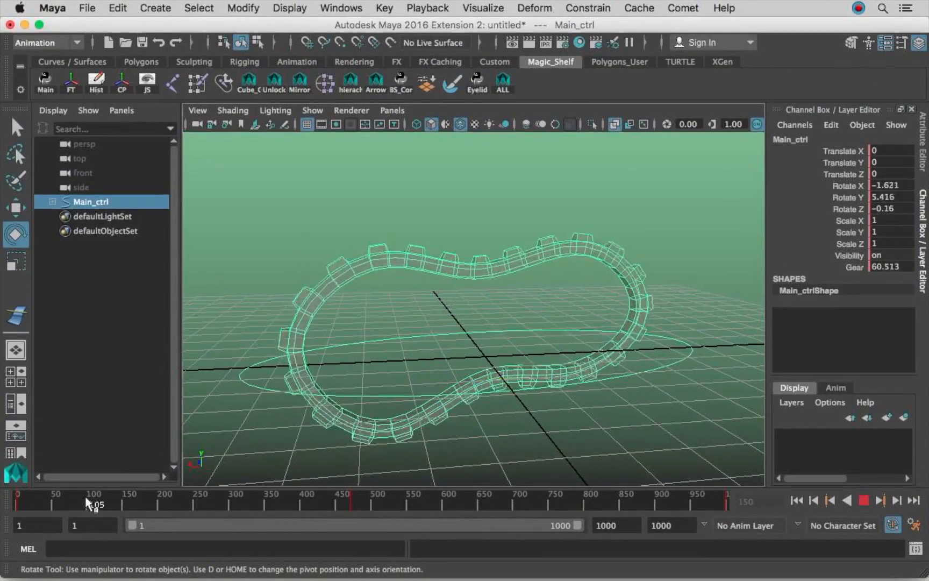
drag(22, 505, 135, 501)
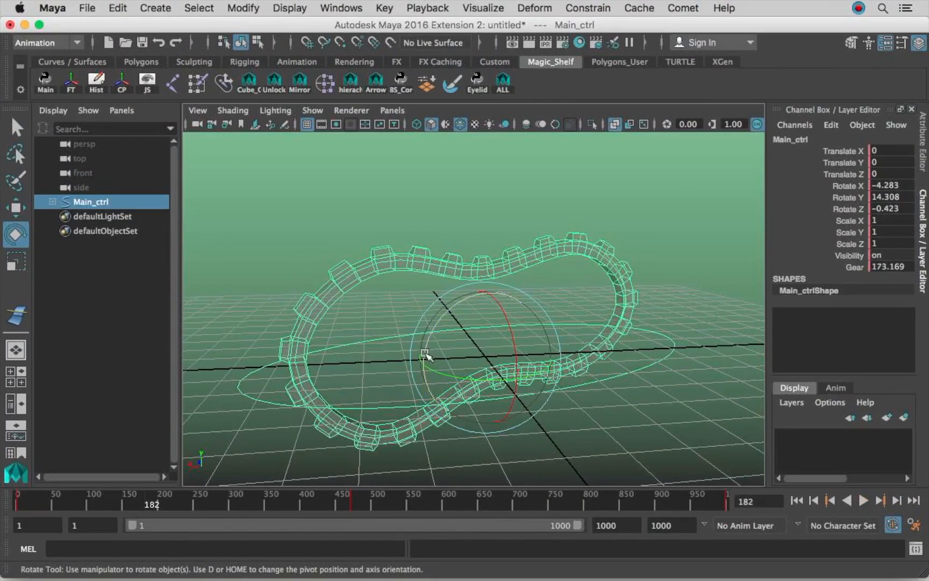
click(385, 368)
alt+drag(469, 365, 387, 367)
alt+drag(549, 353, 359, 457)
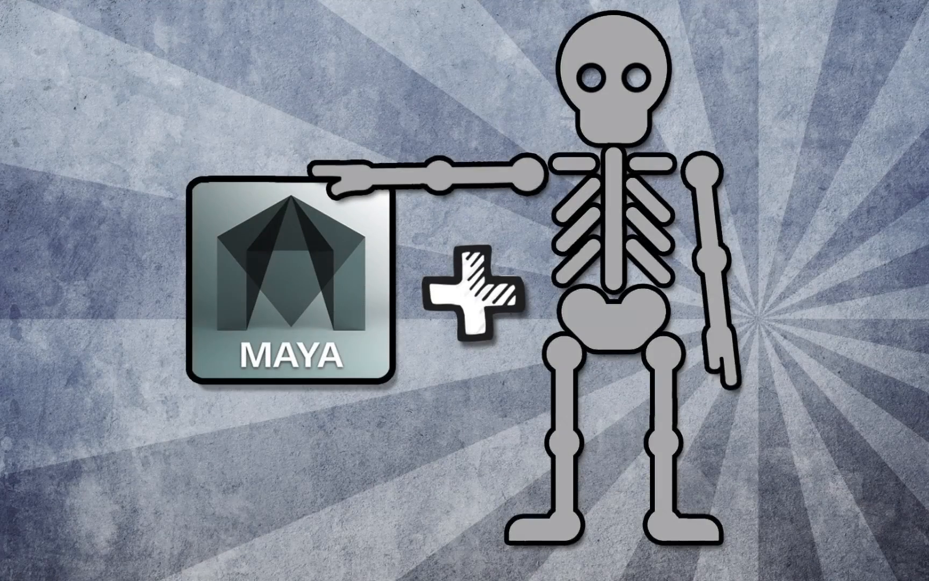